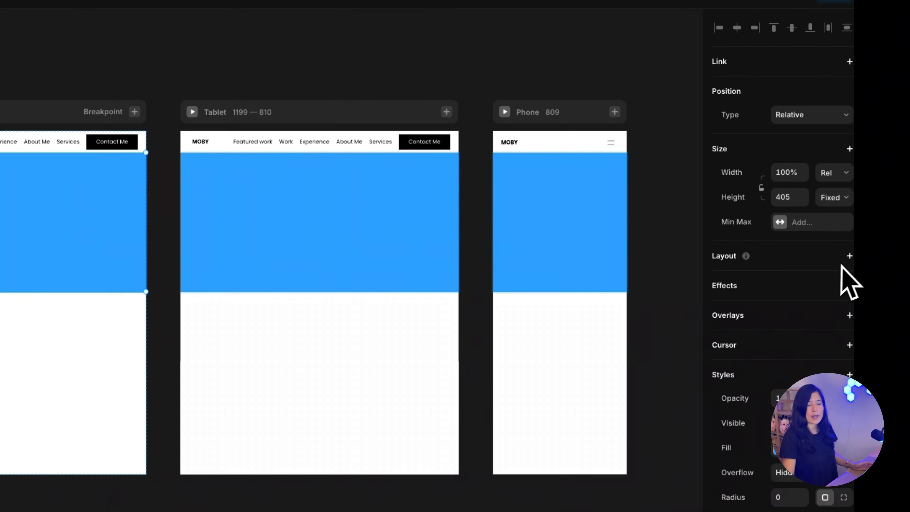
Add a stack layout to the blue section below the navigation, with its width set to Fill and height kept Fixed
click(809, 198)
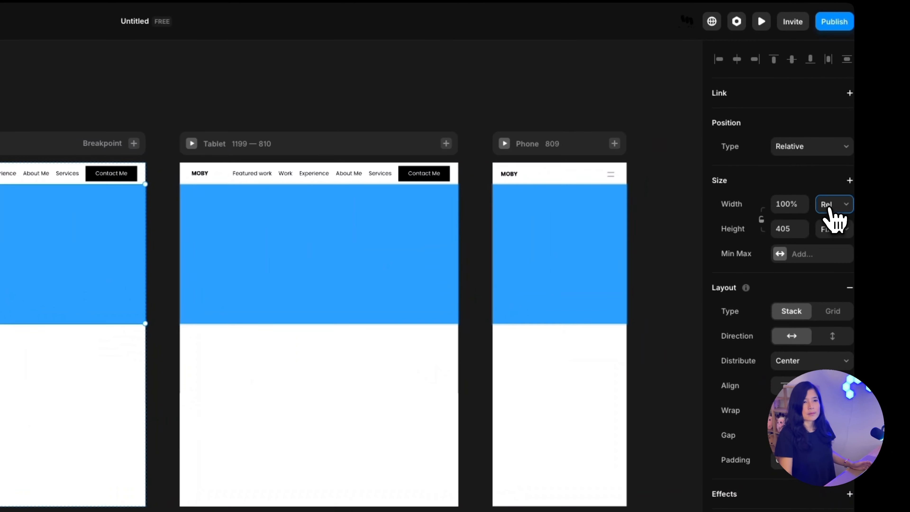
click(801, 157)
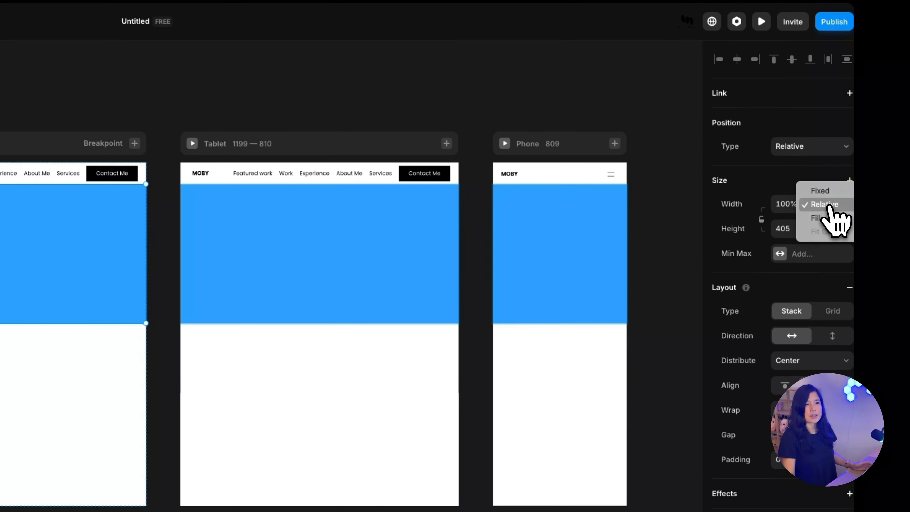
click(816, 218)
click(822, 229)
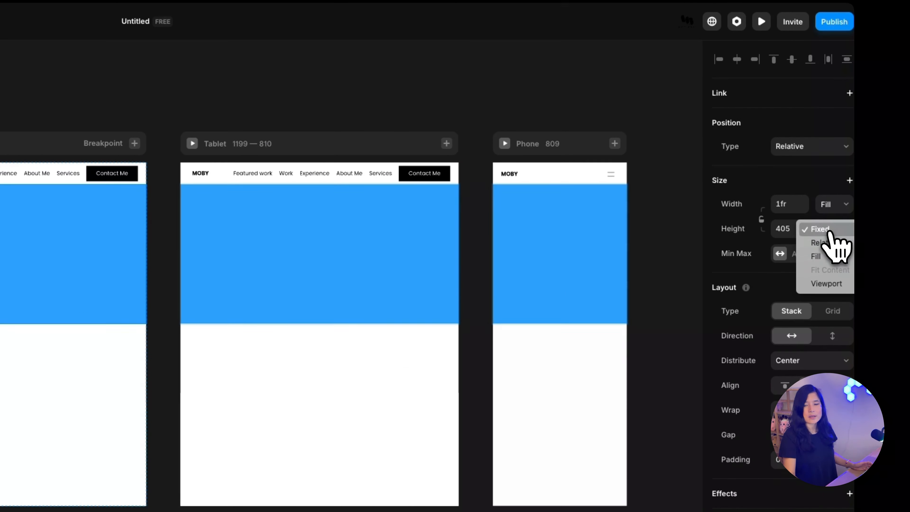
click(830, 234)
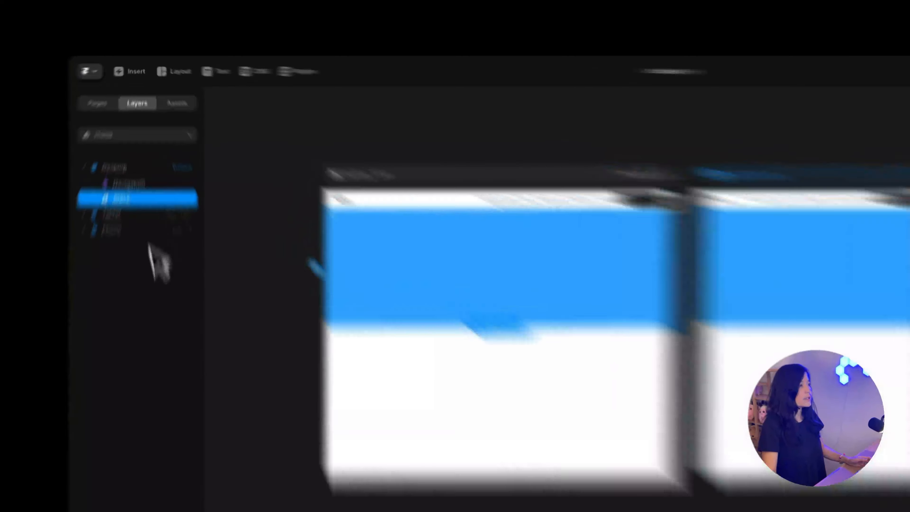
Rename the new section's layer as Hero
double_click(127, 141)
text(Her)
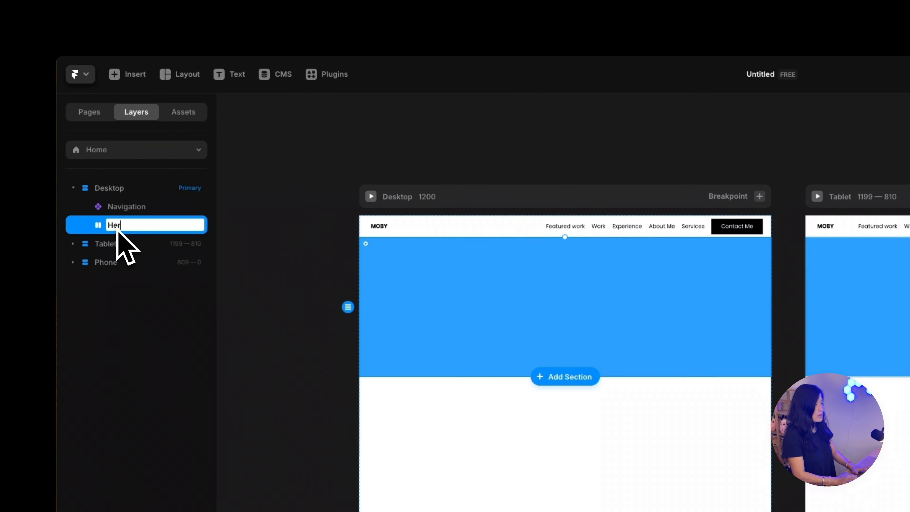
text(r)
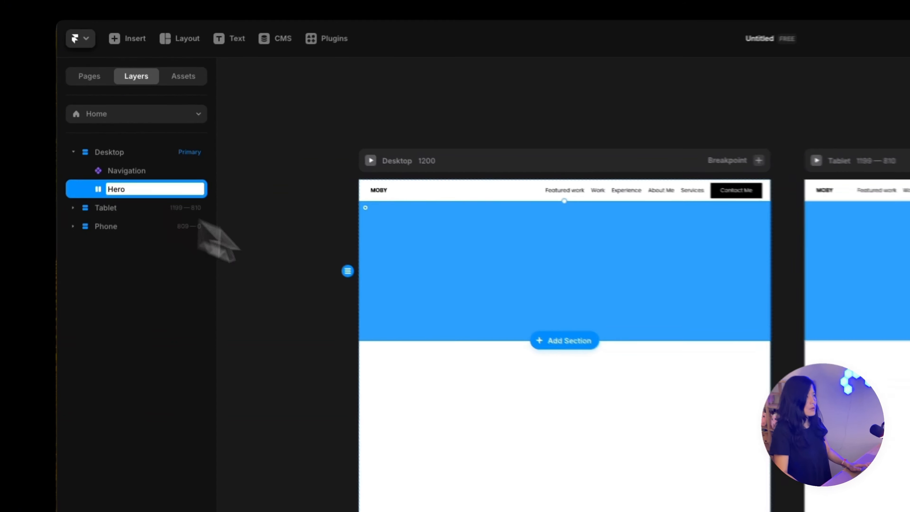
key(Return)
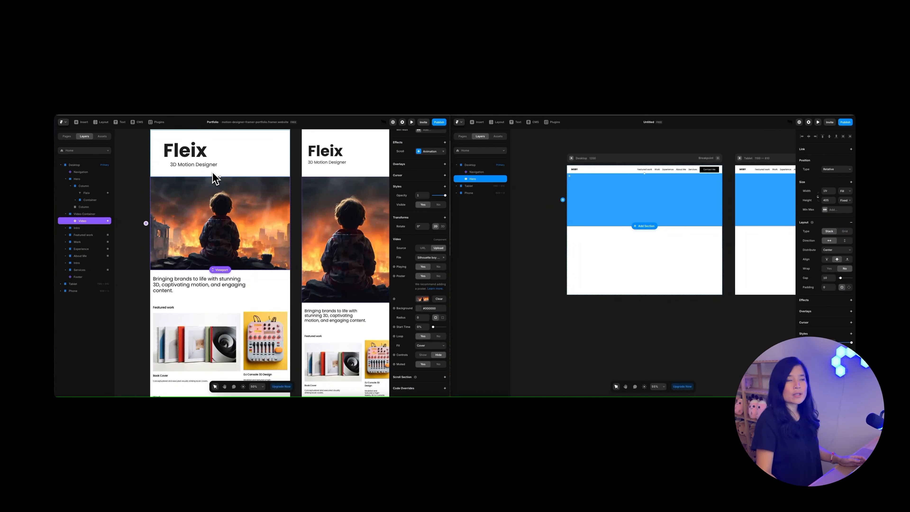
Following the reference portfolio's column structure, draw a frame about 582 × 343 inside the Hero section and duplicate it beside the first
click(213, 173)
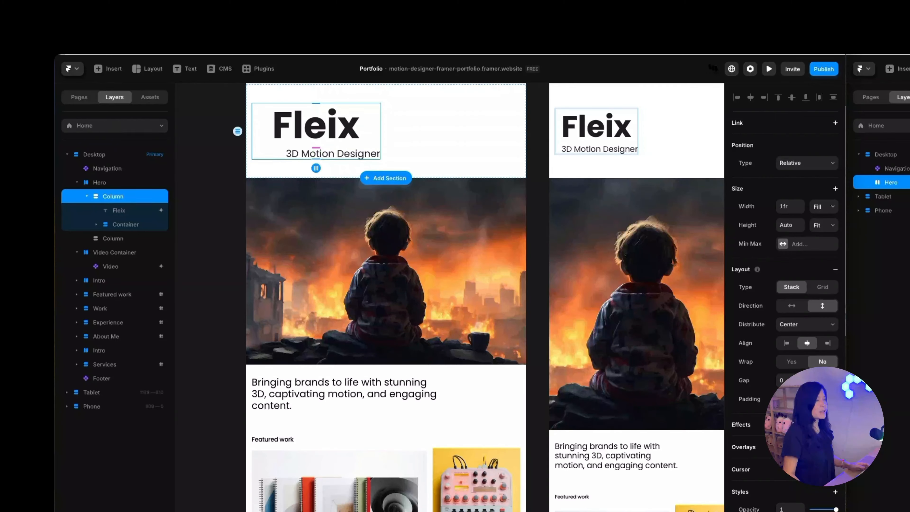
click(451, 126)
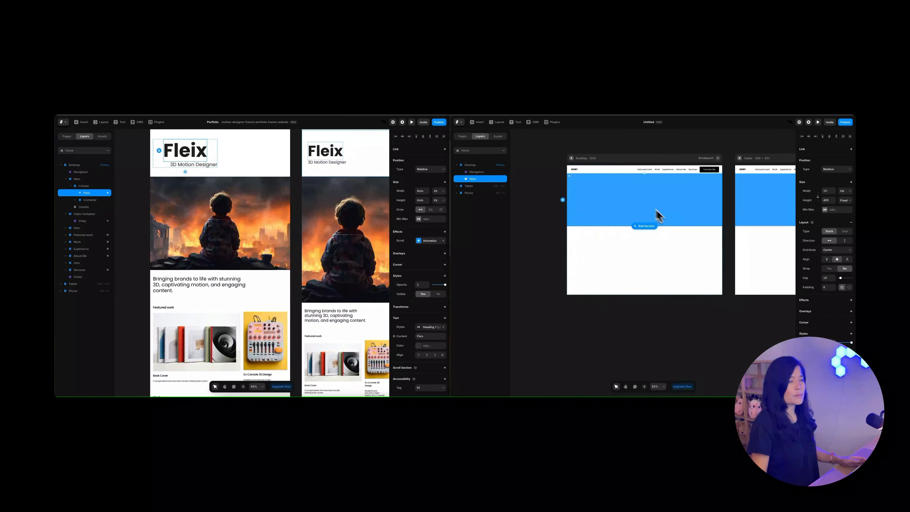
click(497, 123)
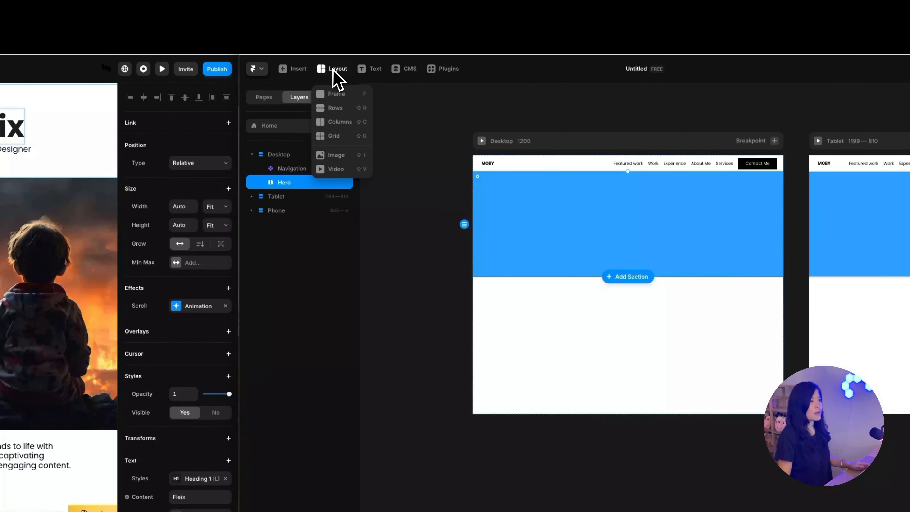
click(519, 140)
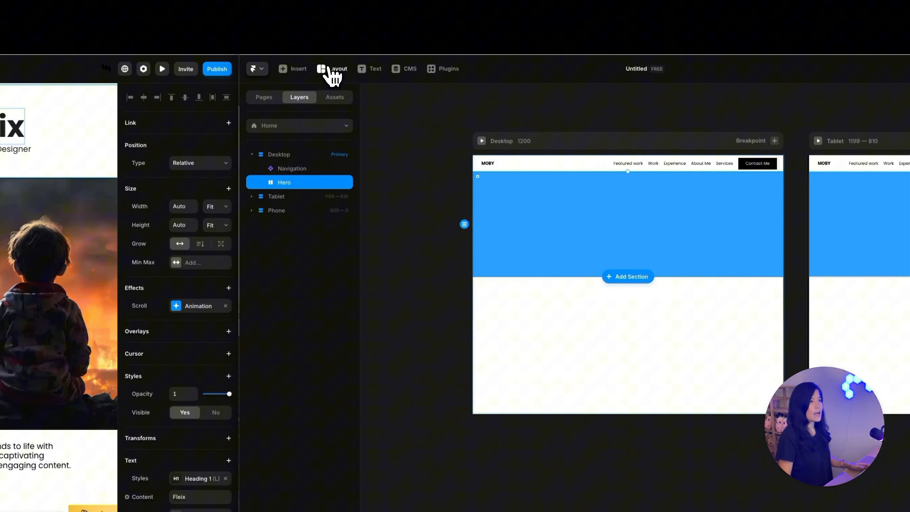
click(333, 70)
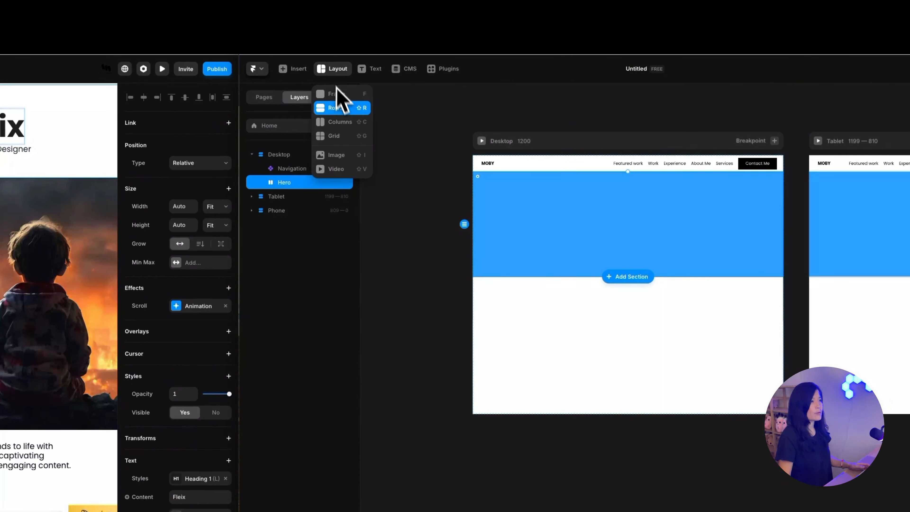
click(341, 104)
mouse_move(478, 179)
mouse_down()
mouse_move(605, 265)
mouse_move(628, 263)
mouse_up()
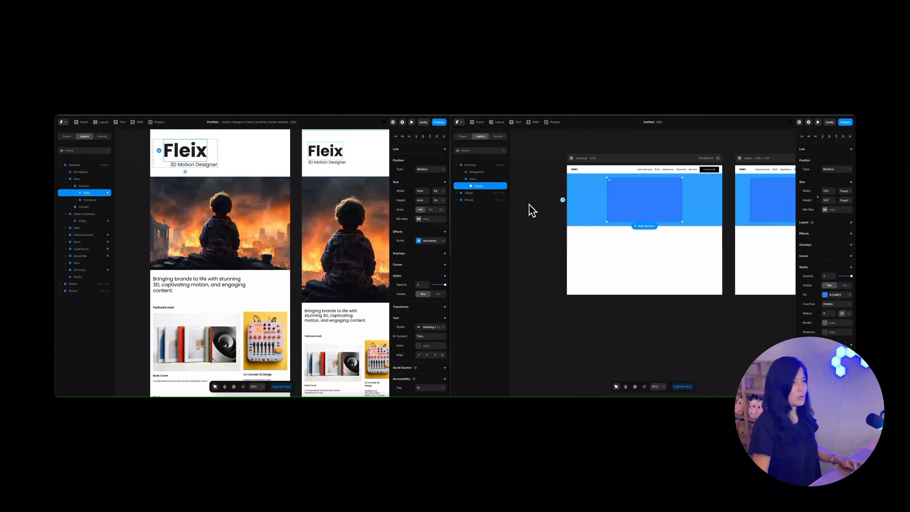
key(ctrl+d)
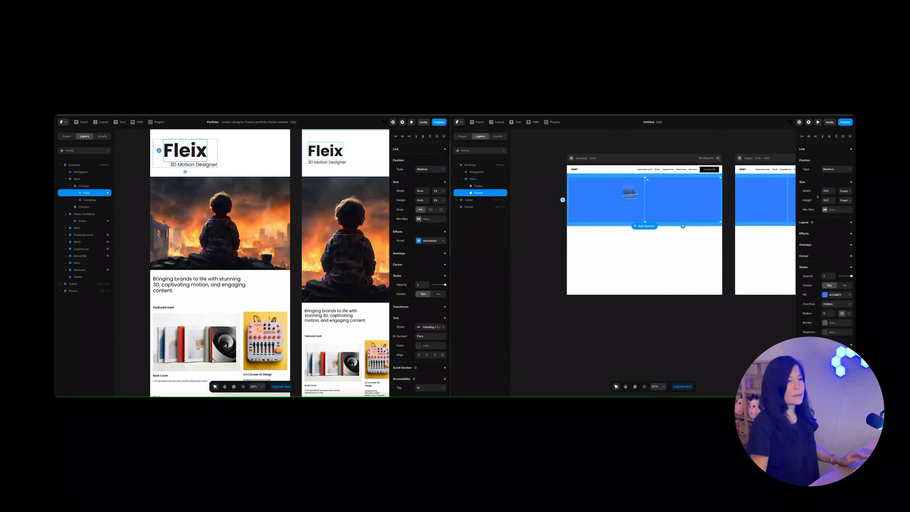
Set the width of both frames inside the Hero section to Fill and remove the Hero section's background fill
click(630, 194)
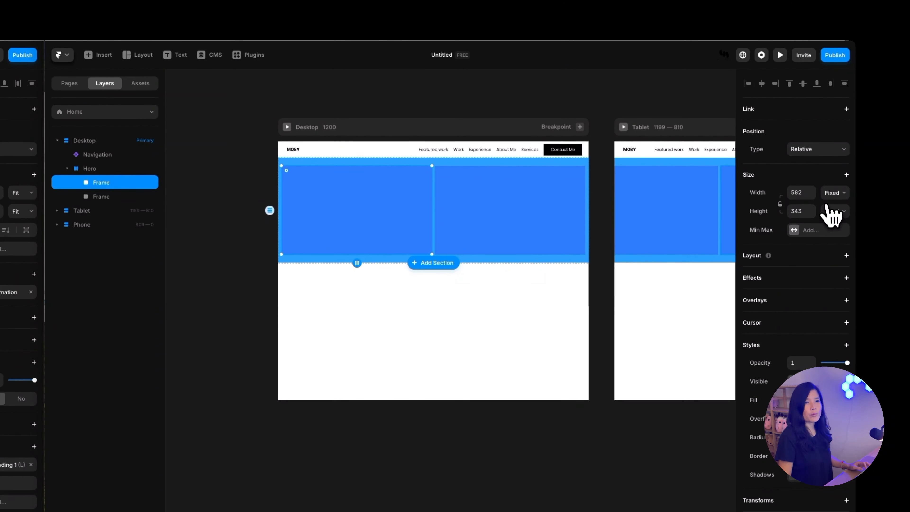
click(833, 193)
click(829, 222)
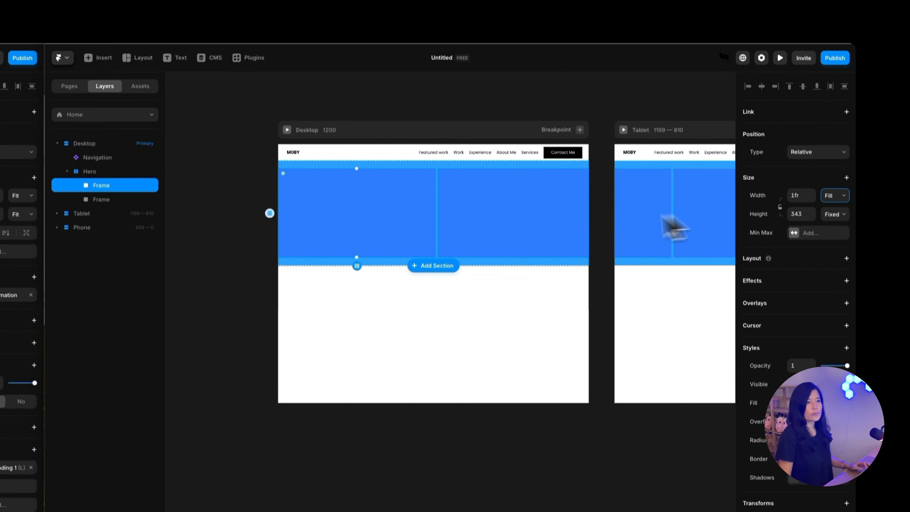
click(534, 226)
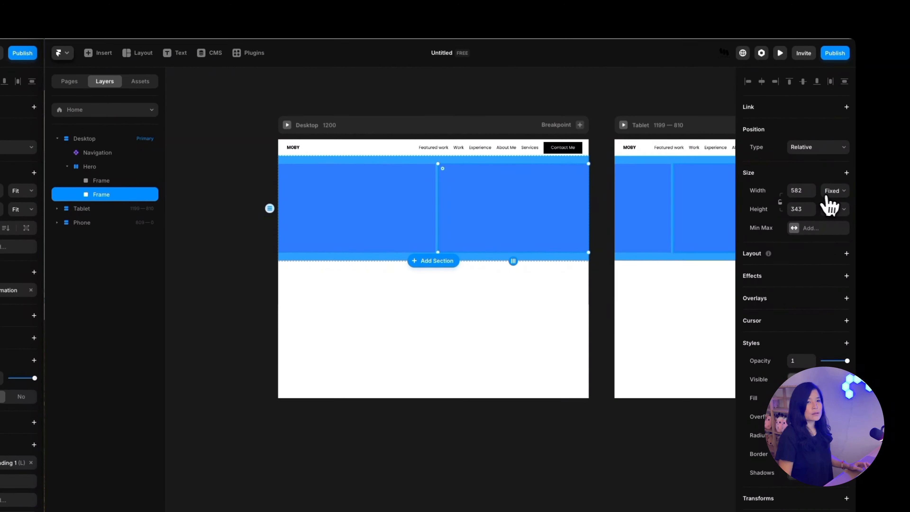
click(832, 191)
click(828, 218)
click(374, 220)
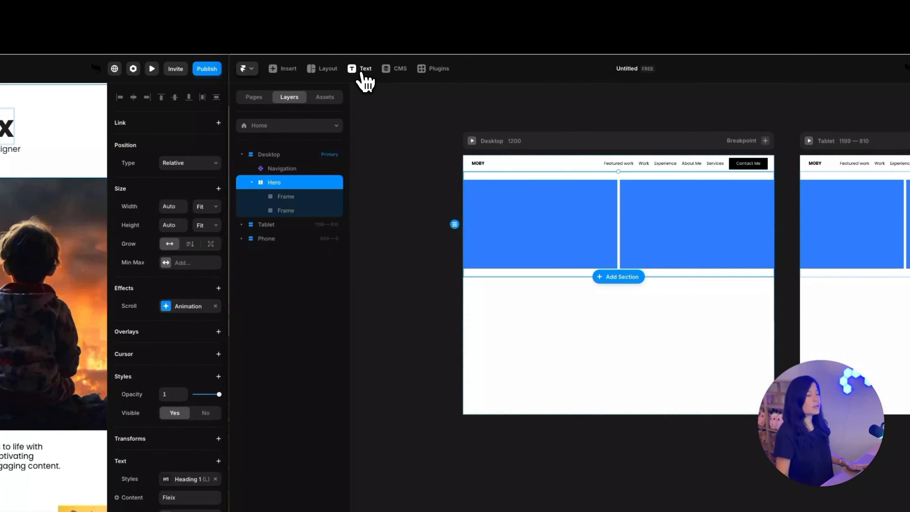
Add the text "Fleix" inside the first frame of the desktop Hero section
click(516, 122)
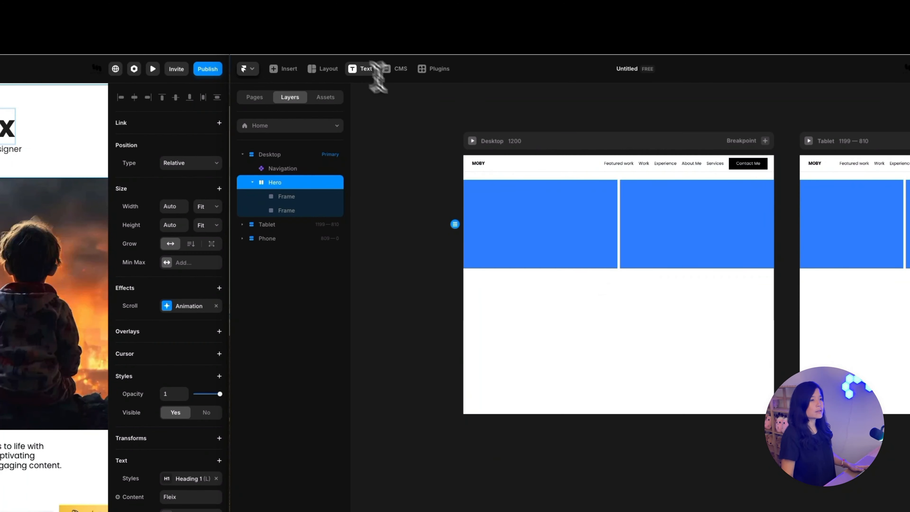
click(479, 199)
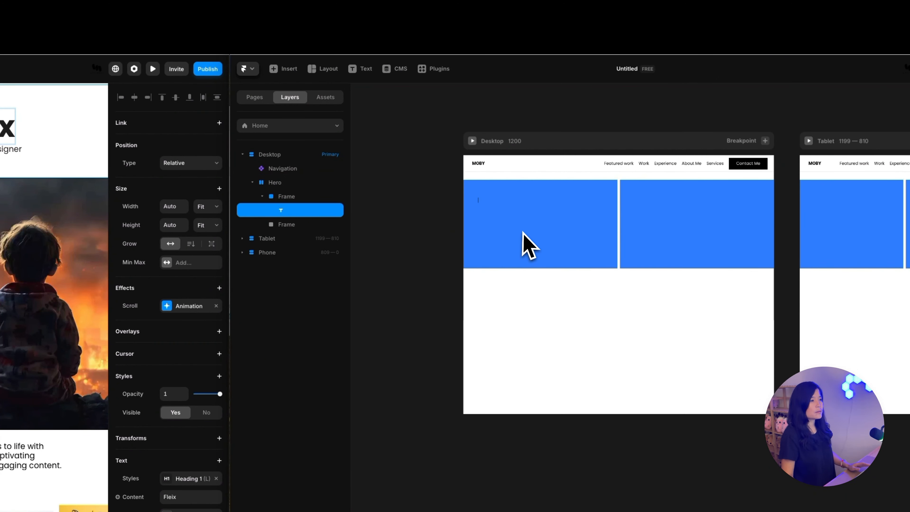
text(Fi)
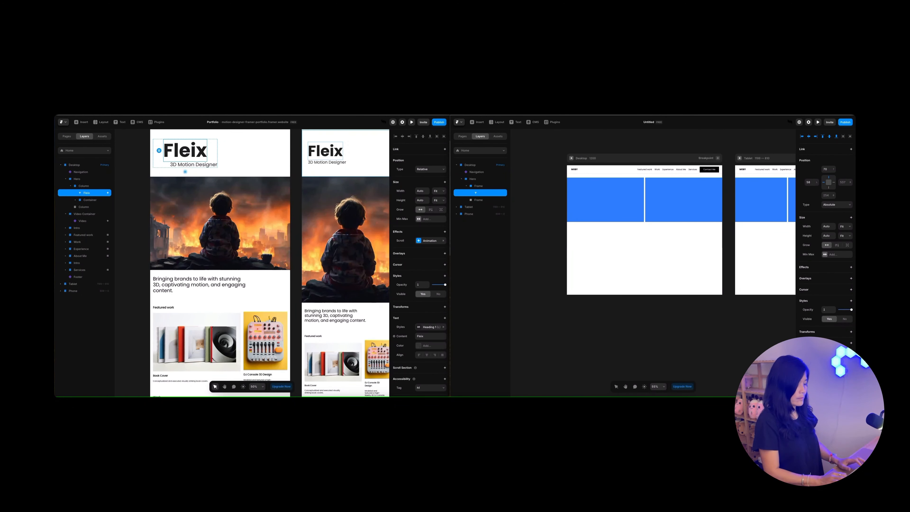
text(eix)
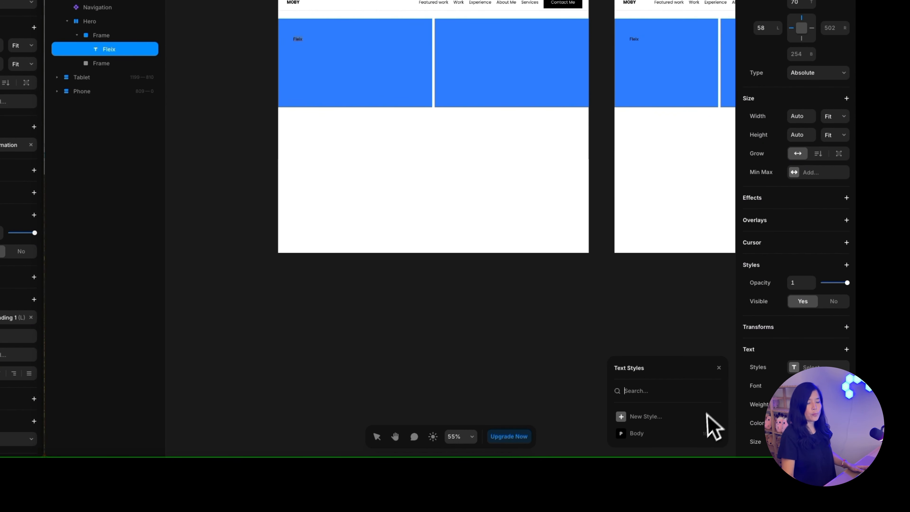
Create a Heading 1 text style for the Fleix text and set the style's font to Poppins
click(646, 420)
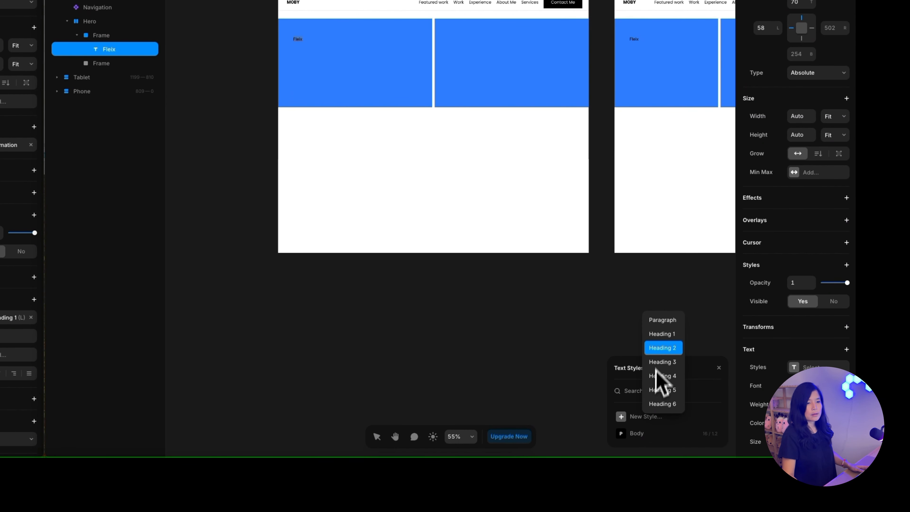
click(672, 335)
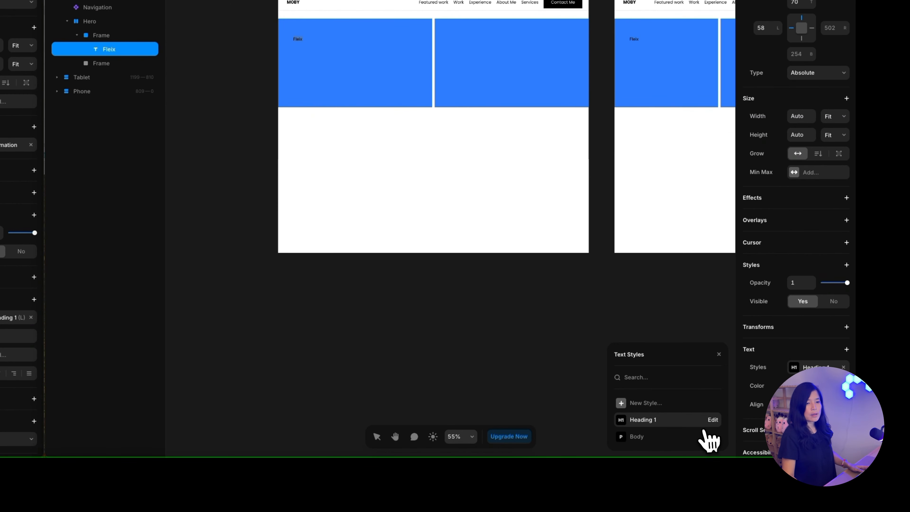
click(713, 420)
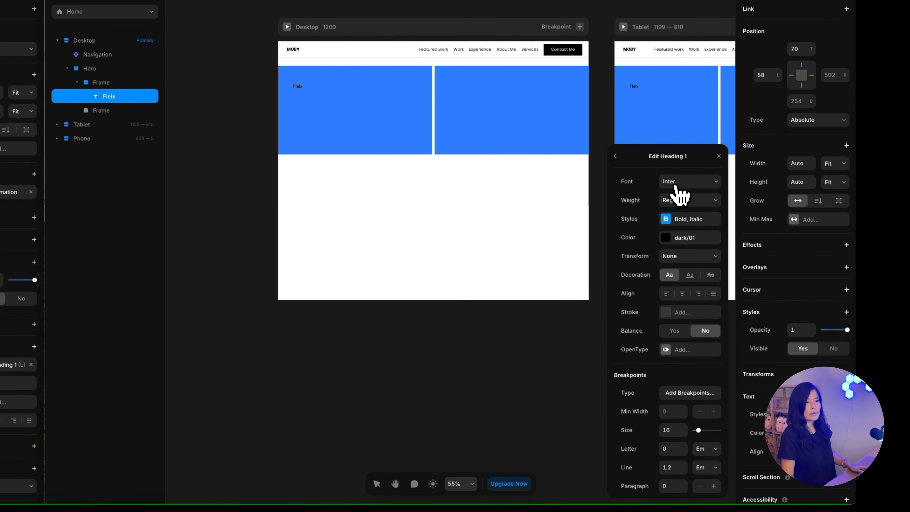
click(675, 186)
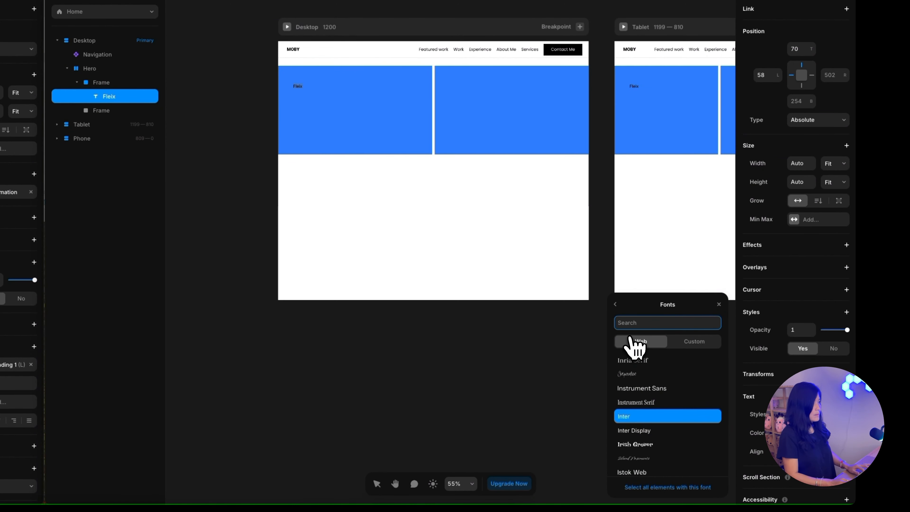
text(pop)
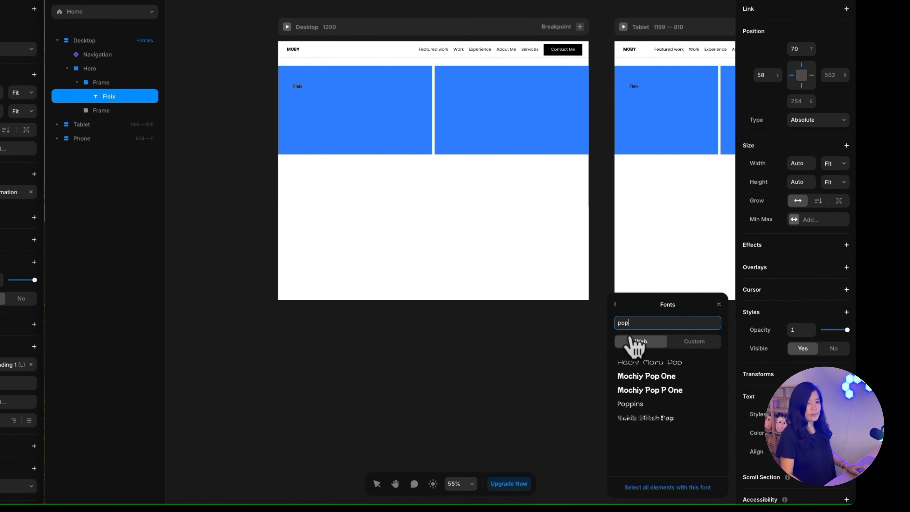
click(636, 406)
click(616, 264)
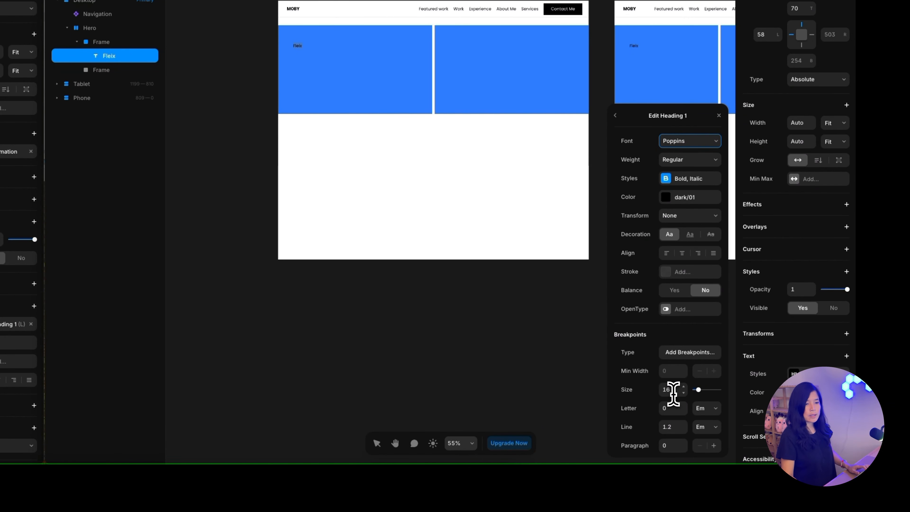
Set the Heading 1 style's size to 160 and add breakpoints to the style
text(0)
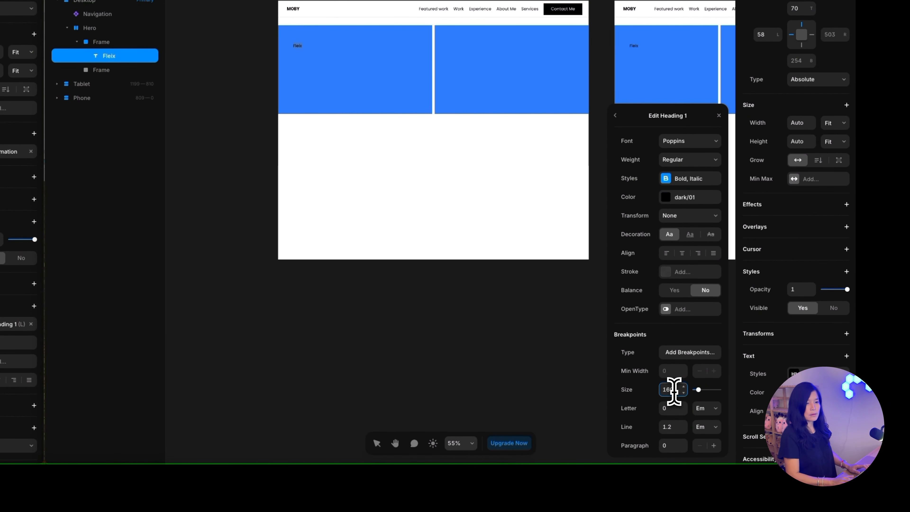
key(Return)
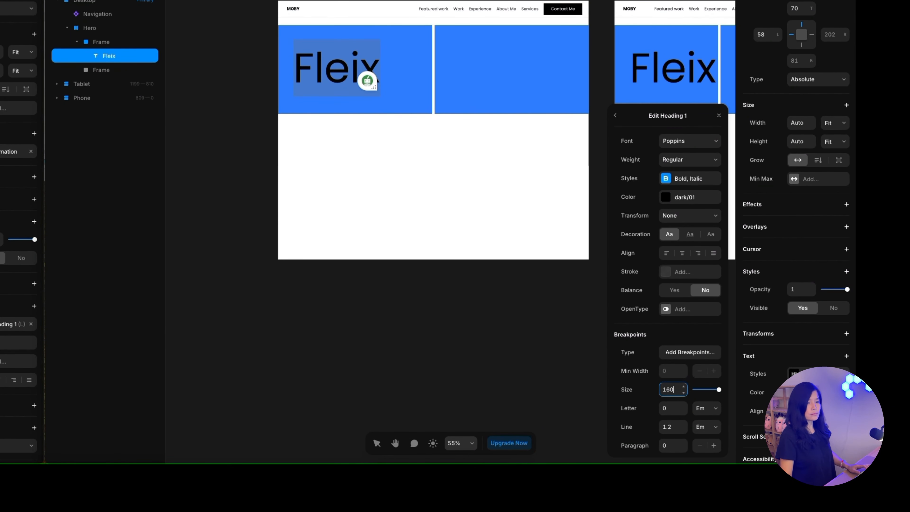
click(680, 352)
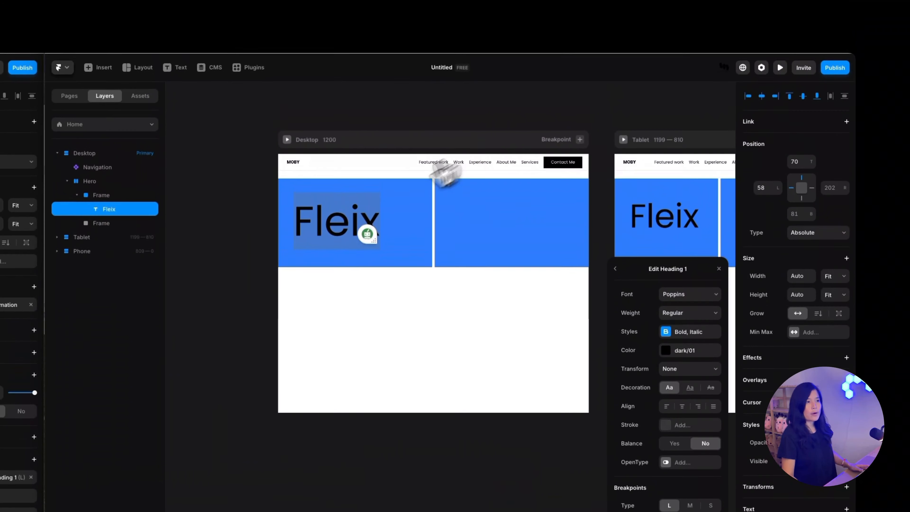
Examine how the Fleix heading is sized in the Tablet and Phone breakpoints compared with Desktop
scroll(476, 118, right, 2)
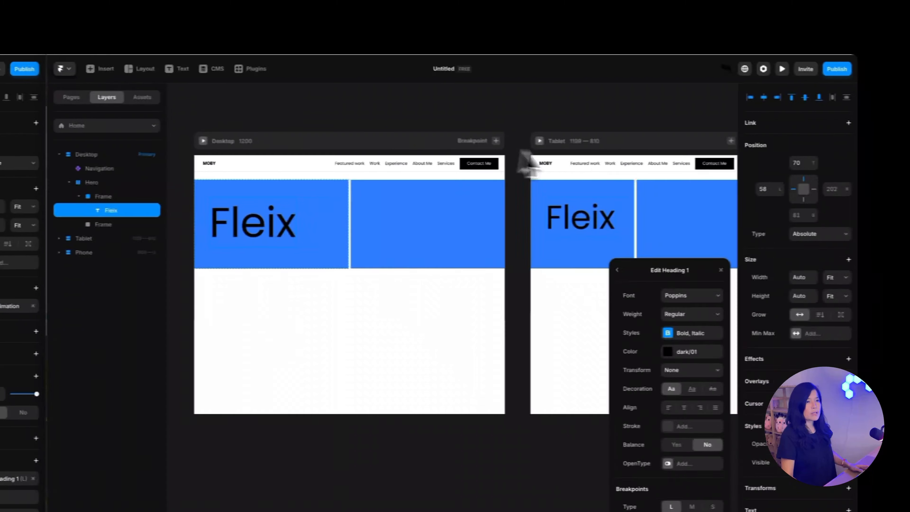
click(591, 145)
scroll(549, 230, right, 3)
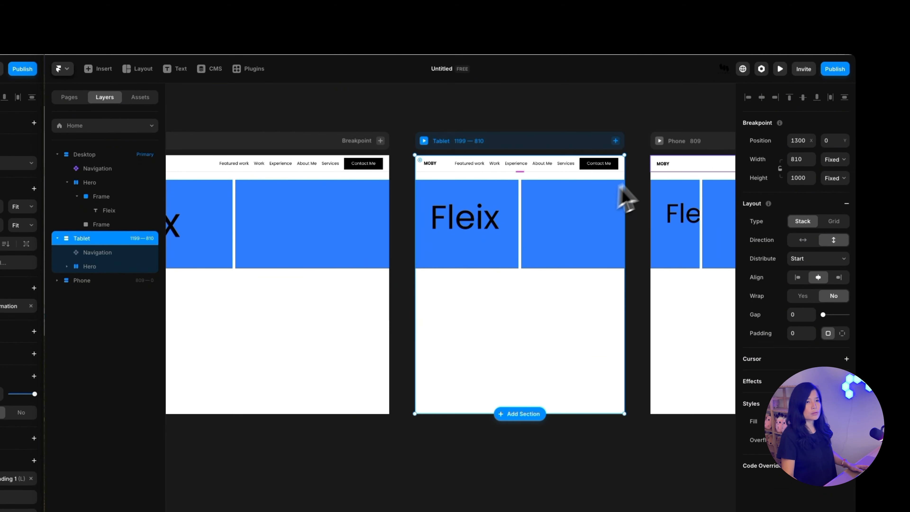
click(674, 144)
scroll(288, 280, left, 2)
scroll(365, 280, left, 2)
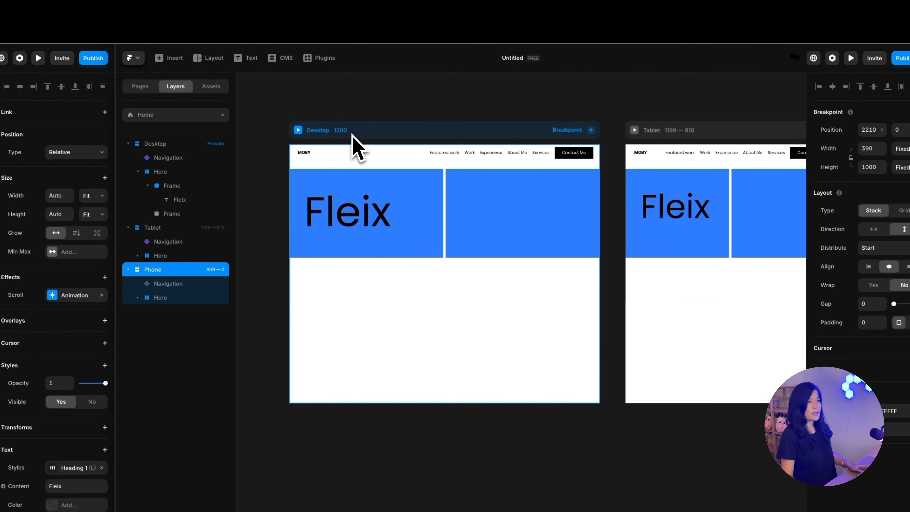
Set the font weight of the Fleix text's Heading 1 style to Bold
click(357, 234)
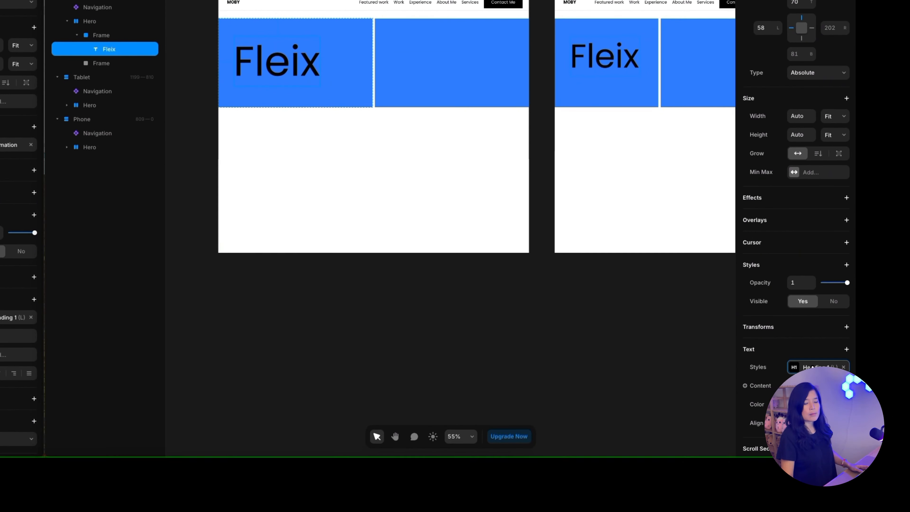
click(806, 400)
mouse_move(719, 455)
click(714, 420)
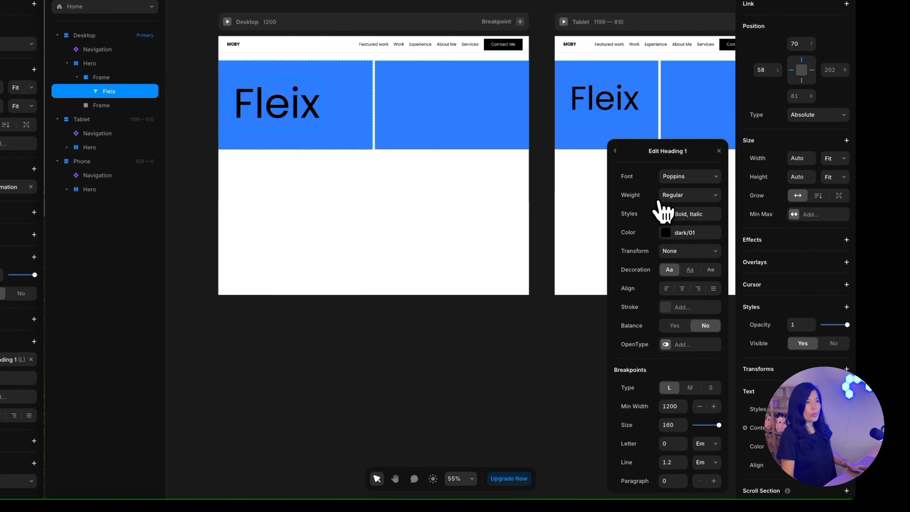
click(670, 196)
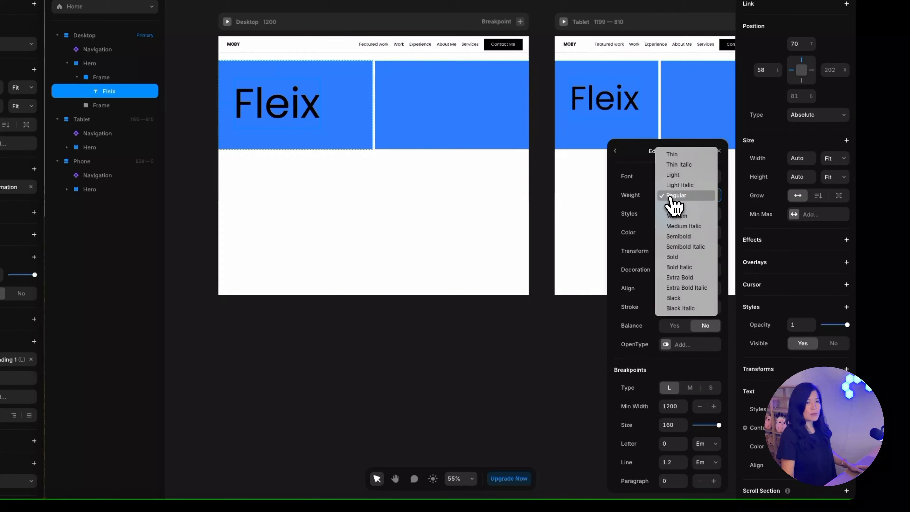
click(677, 257)
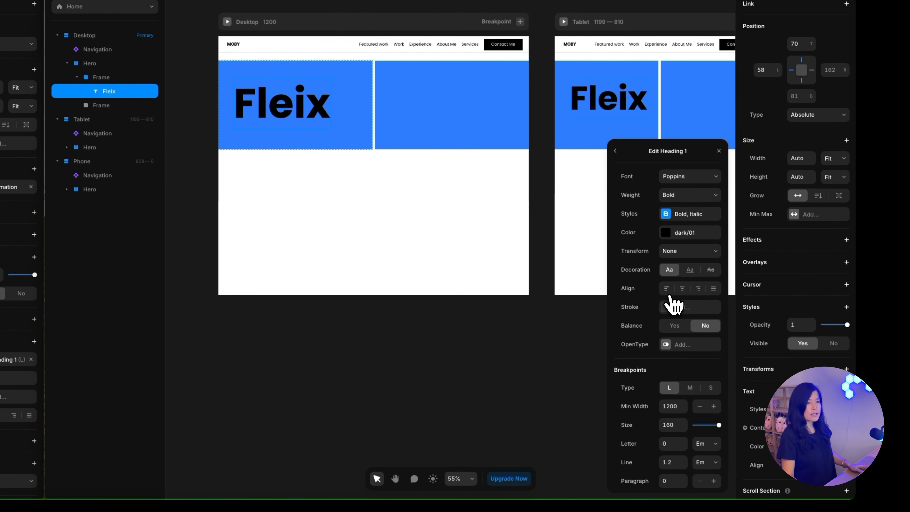
Create a new color style named dark/03 for the Heading 1 style and set its color to #212121
click(667, 232)
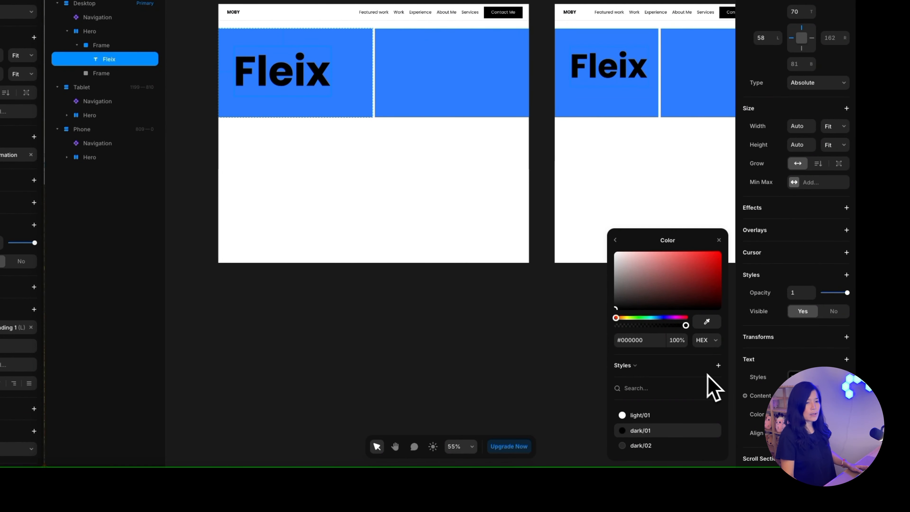
click(718, 365)
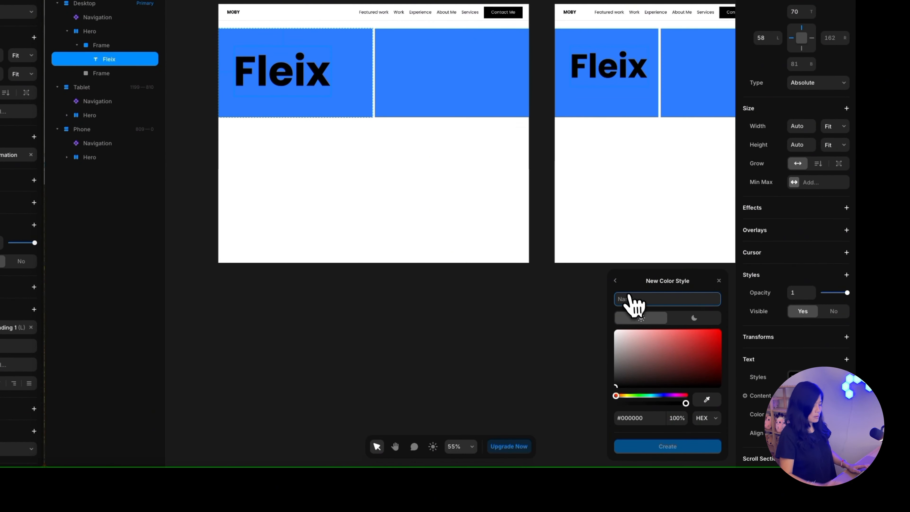
text(dark/03)
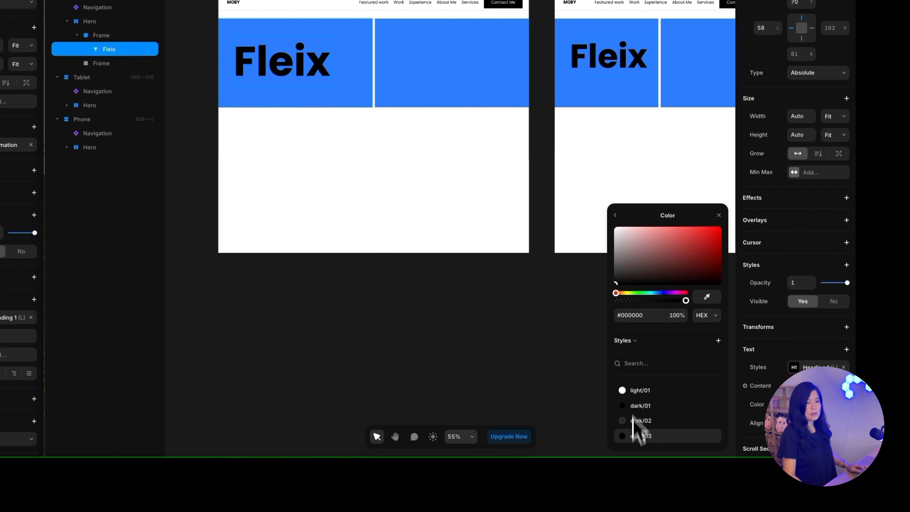
click(636, 316)
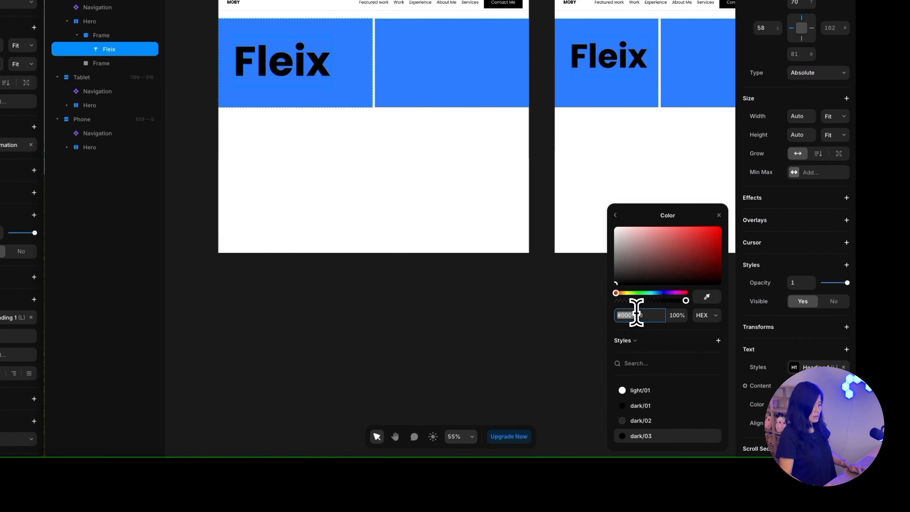
text(212121)
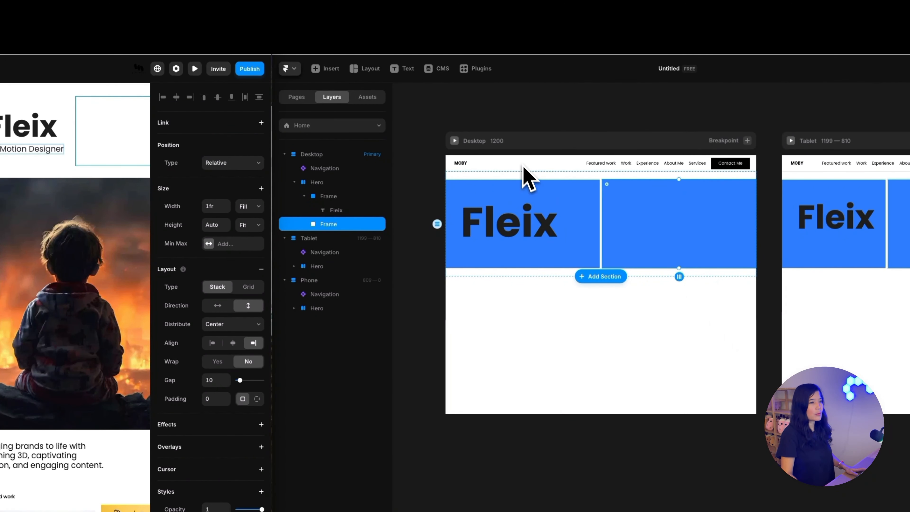
Draw a frame about 384 by 76 under the Fleix text inside the first frame of the desktop Hero
click(585, 249)
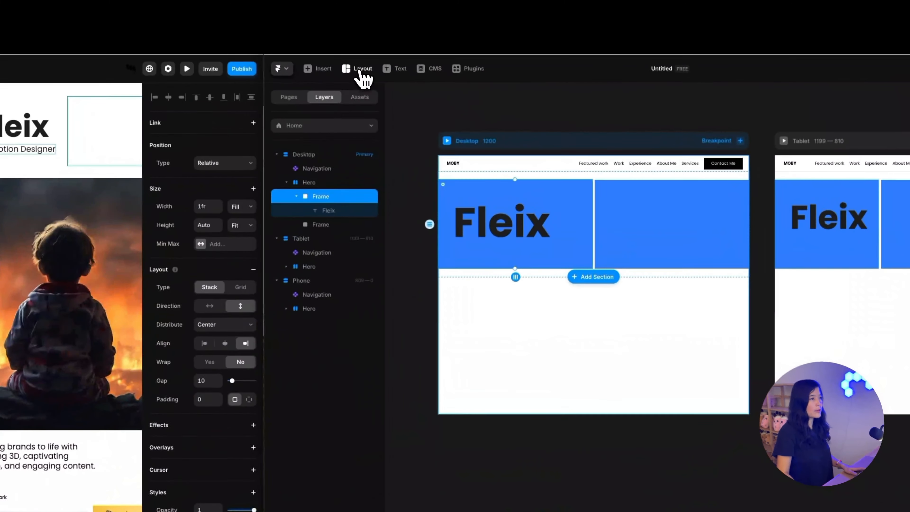
click(499, 123)
click(499, 139)
drag(479, 244, 578, 264)
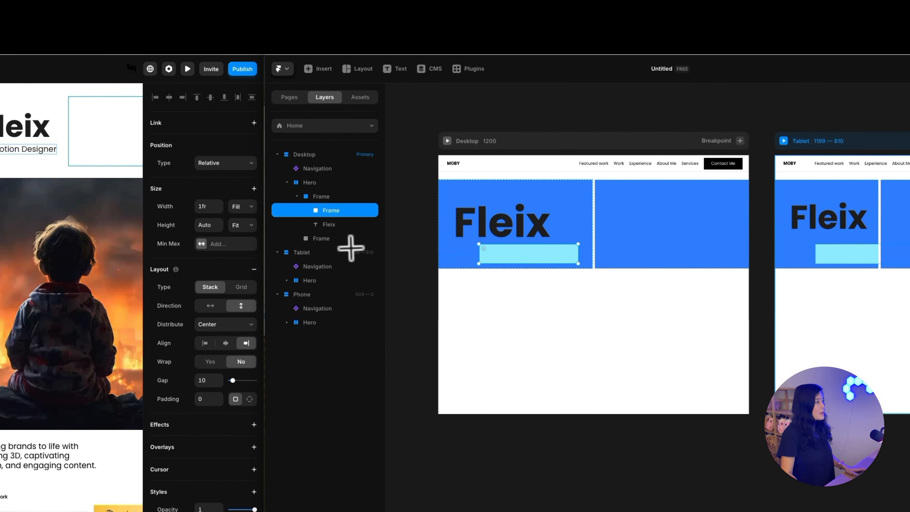
Rename the new frame Container and place it after the Fleix text in the layer order
double_click(334, 215)
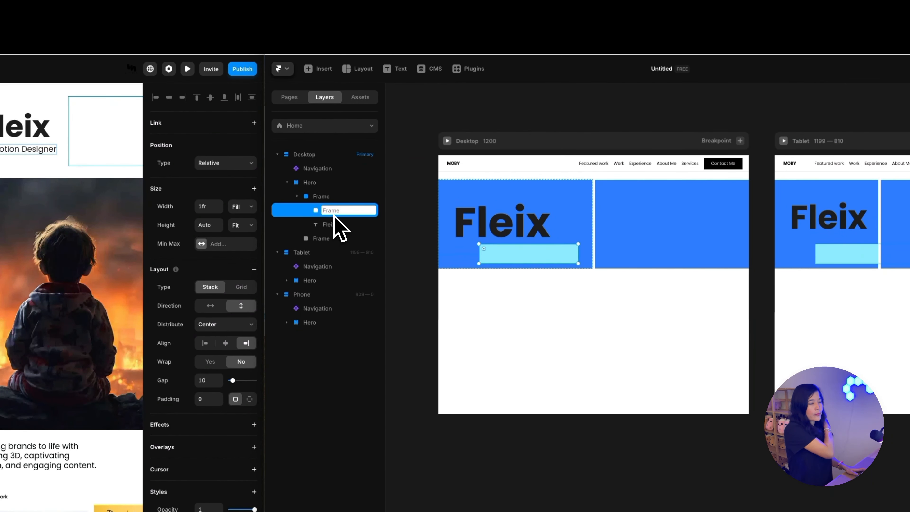
text(Container)
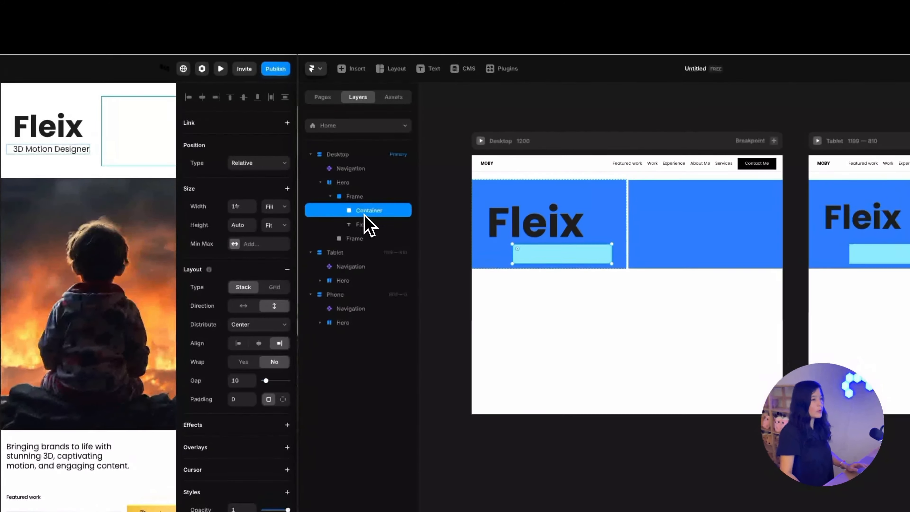
drag(365, 214, 362, 228)
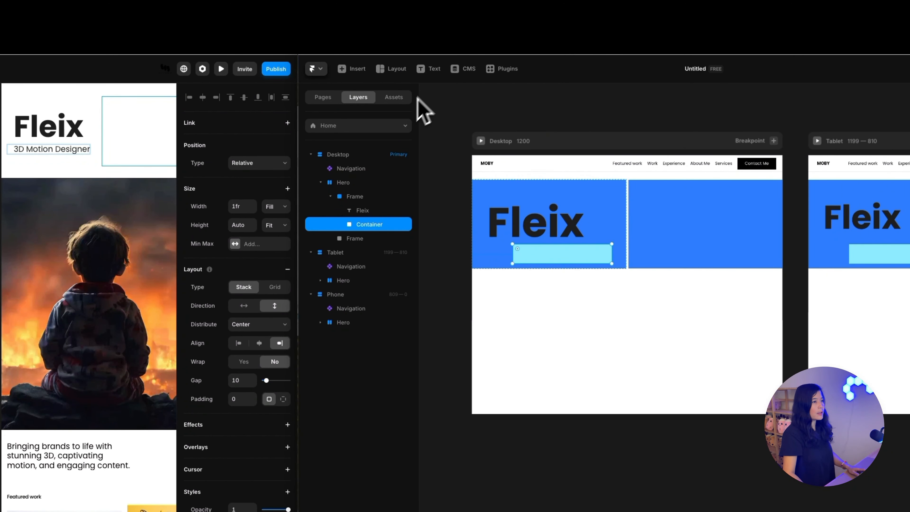
Add the text "3D Motion Designer" inside the Container and remove the Container's fill color
click(434, 68)
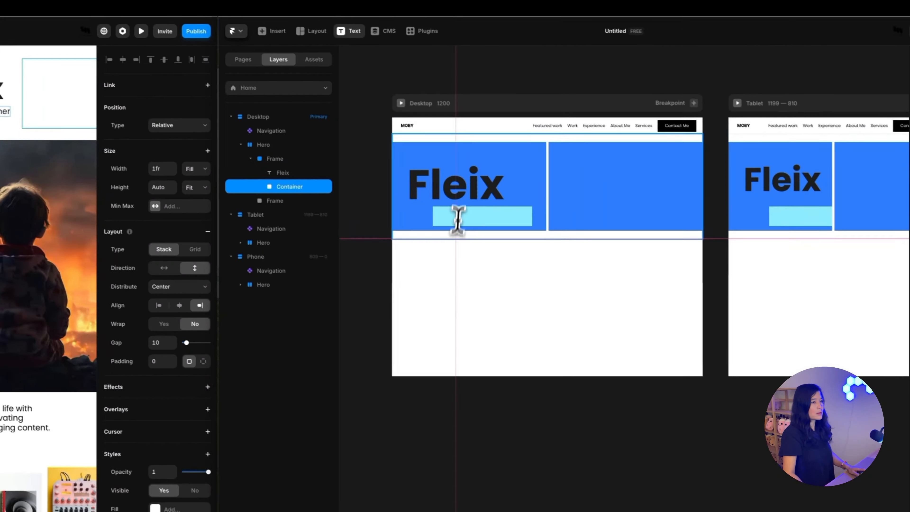
click(521, 251)
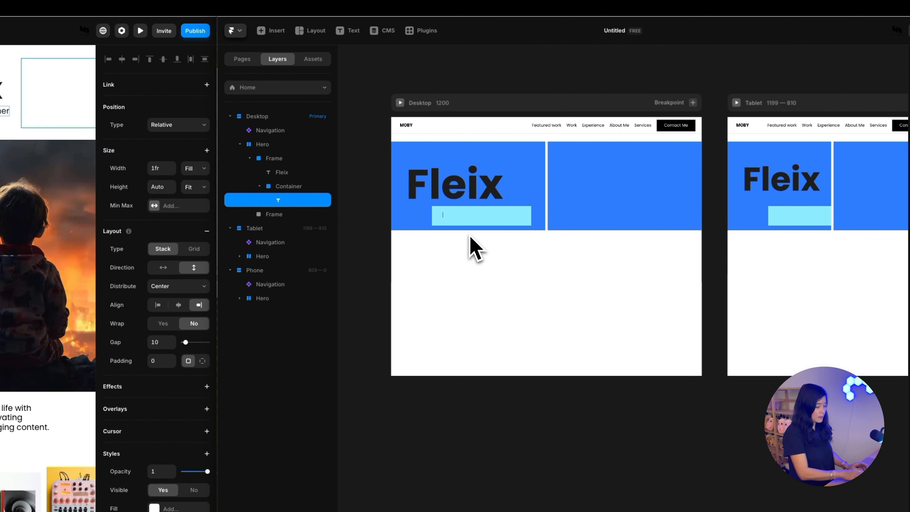
text(3)
text(D)
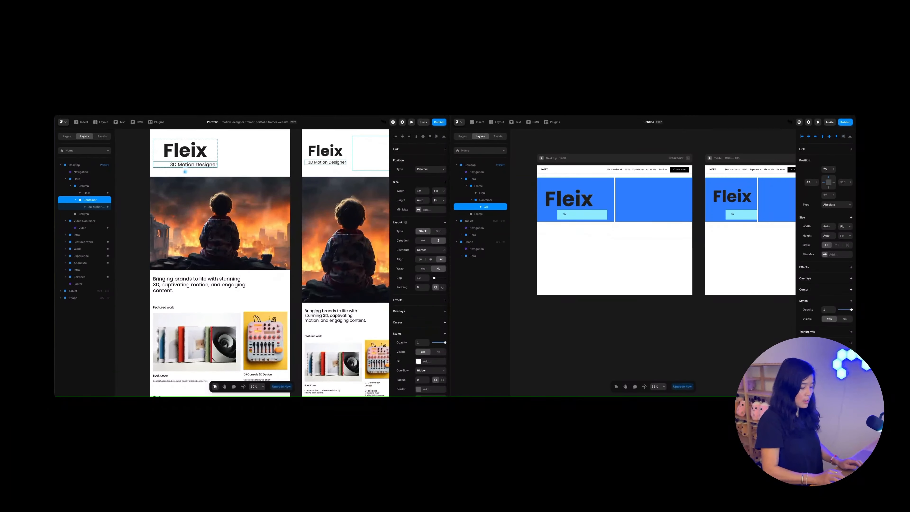
text( Motion Desi)
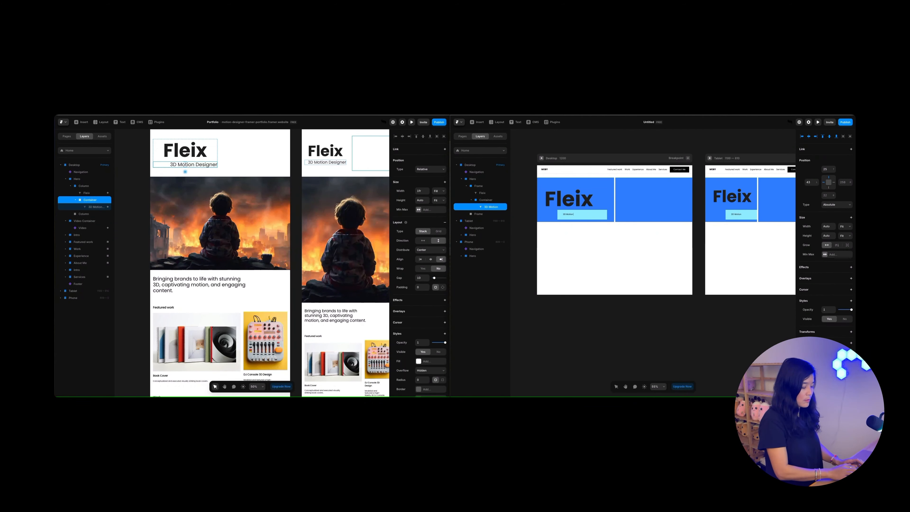
text(gner)
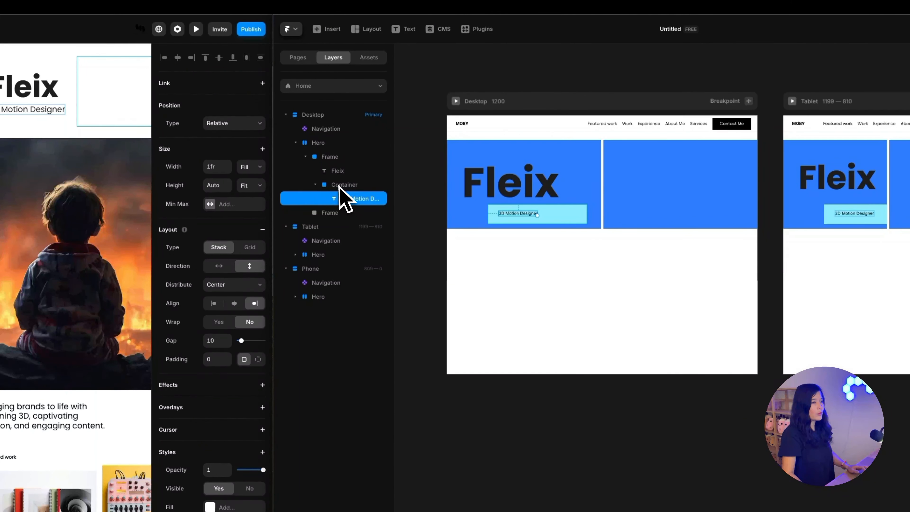
click(484, 200)
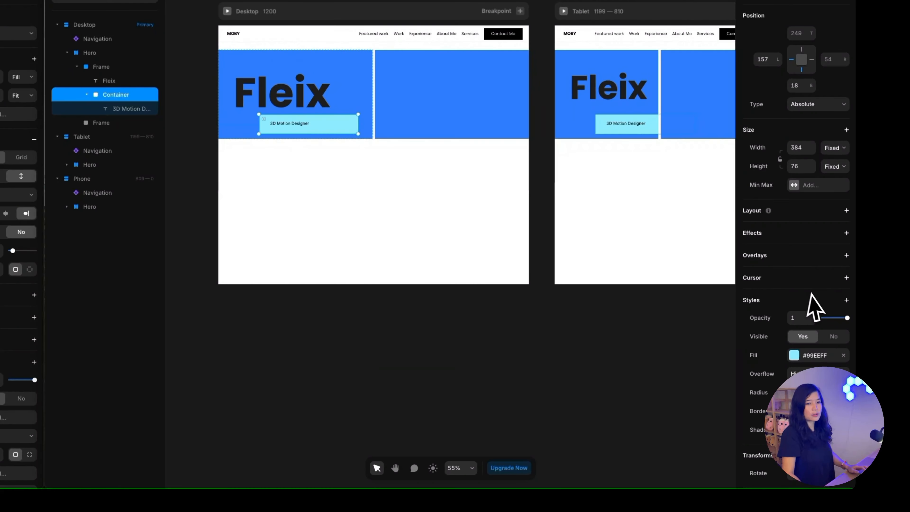
click(843, 355)
Rename the Hero frame that holds the Fleix text and the Container as Column
click(101, 67)
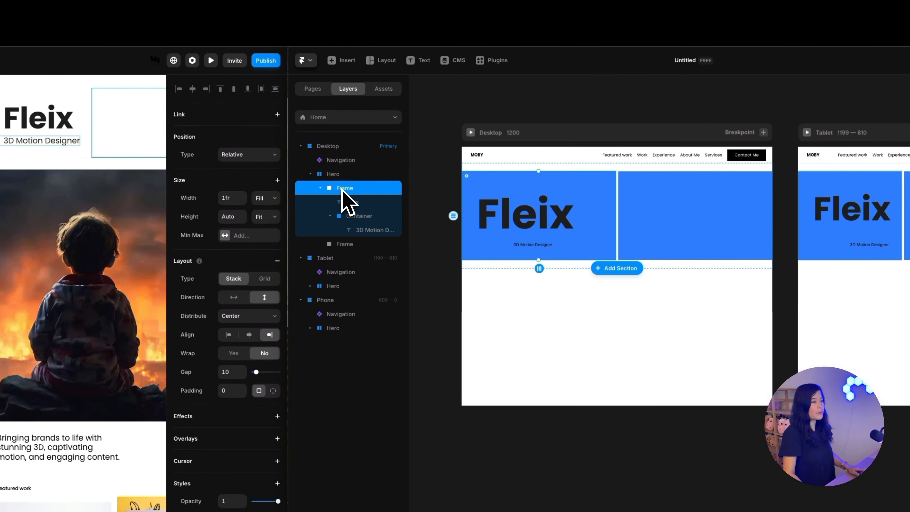
click(360, 216)
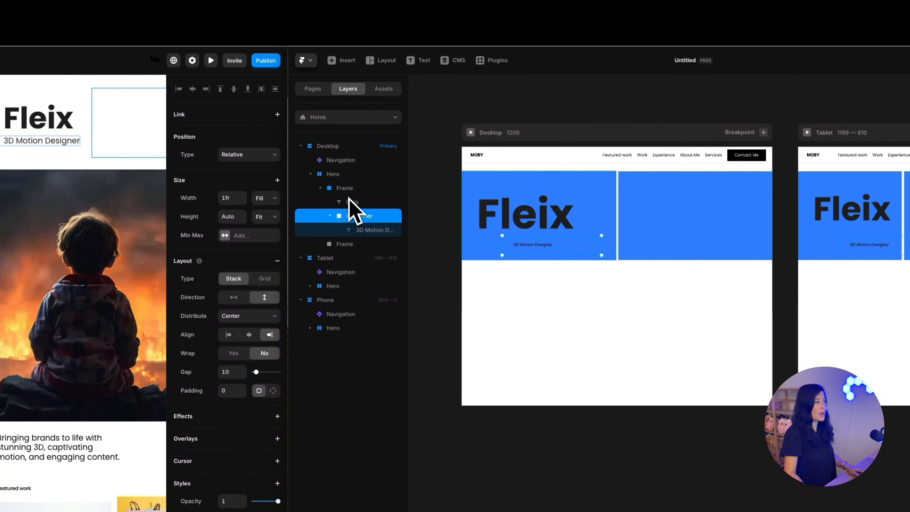
click(345, 189)
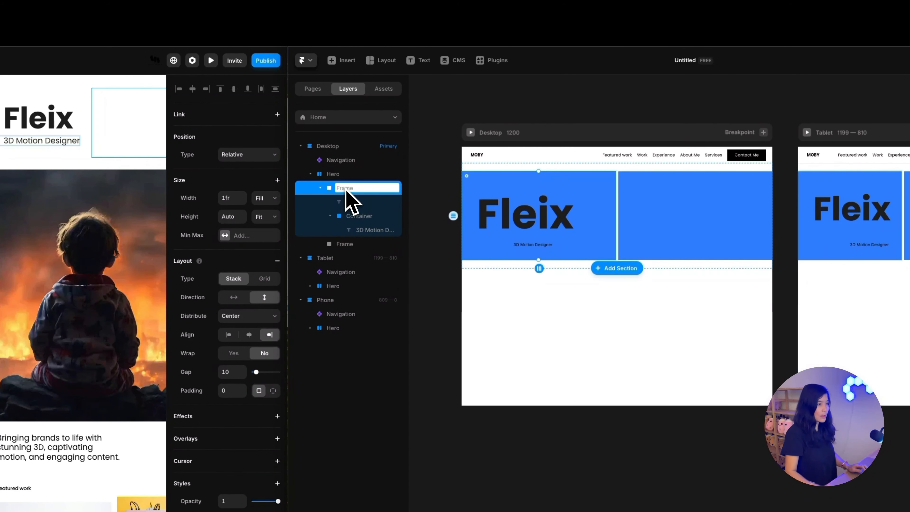
click(355, 200)
click(348, 190)
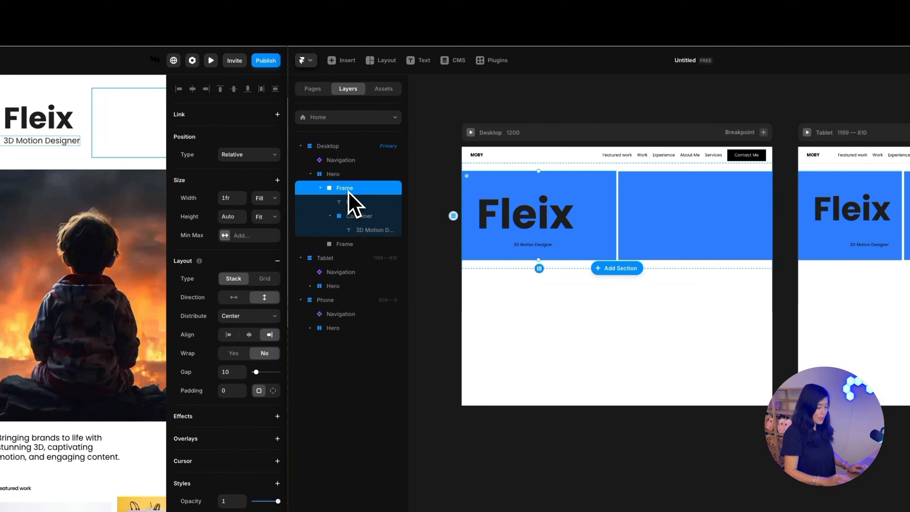
double_click(351, 189)
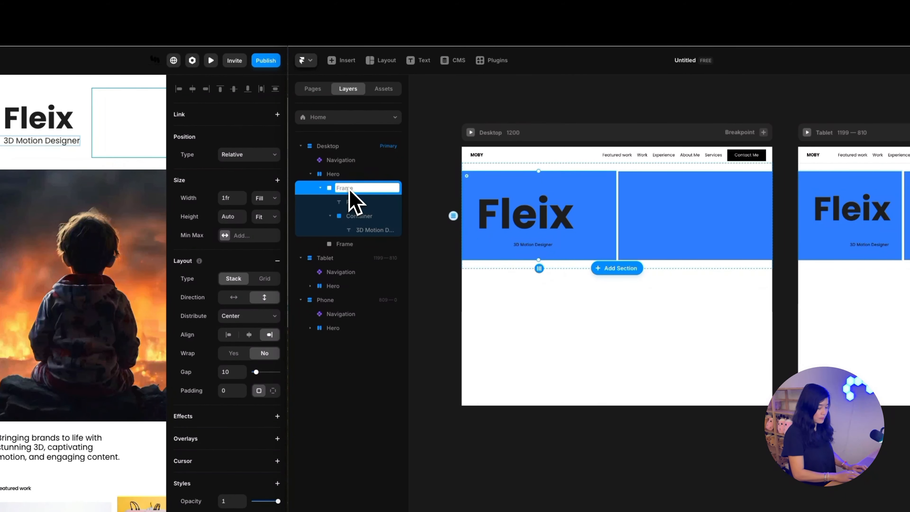
text(Column)
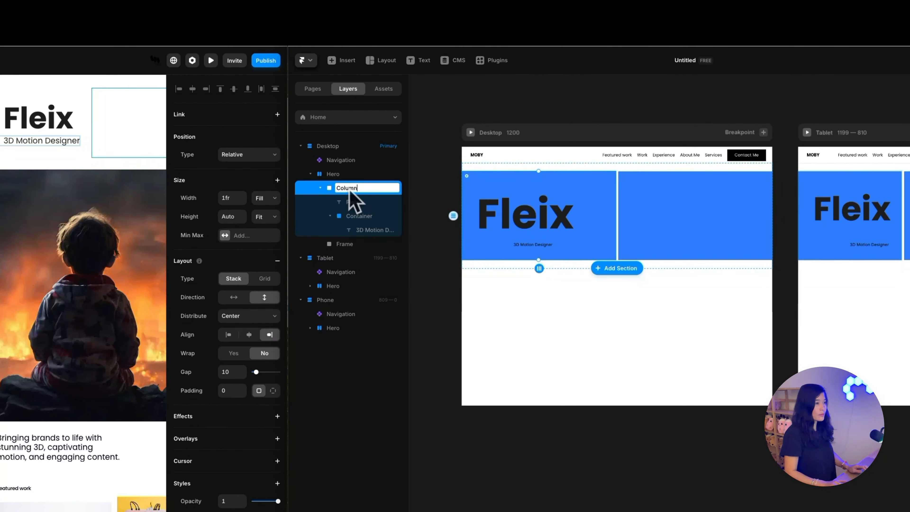
key(Return)
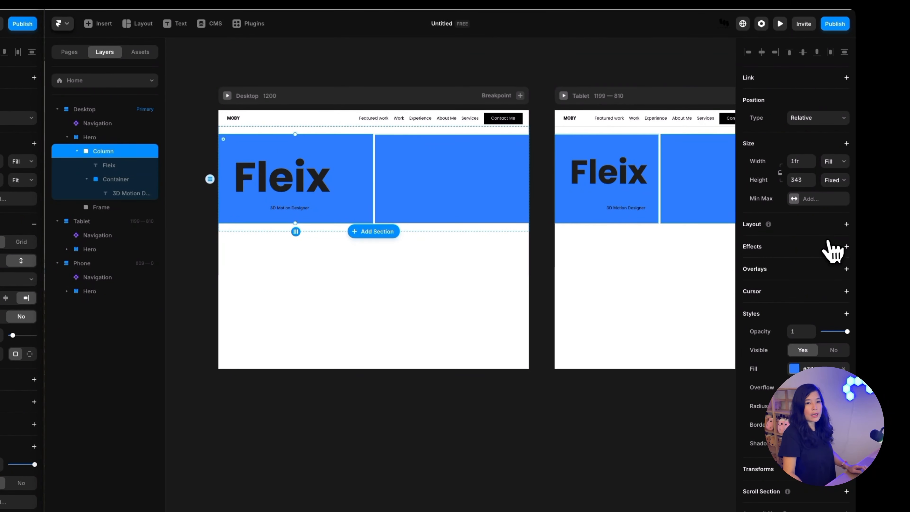
Add a stack layout to the Column and set its height to Fit Content
click(846, 225)
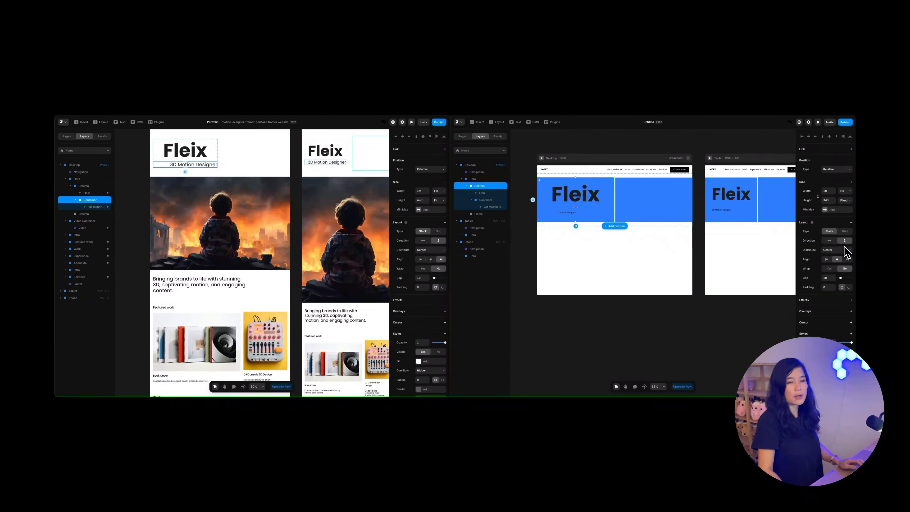
click(847, 198)
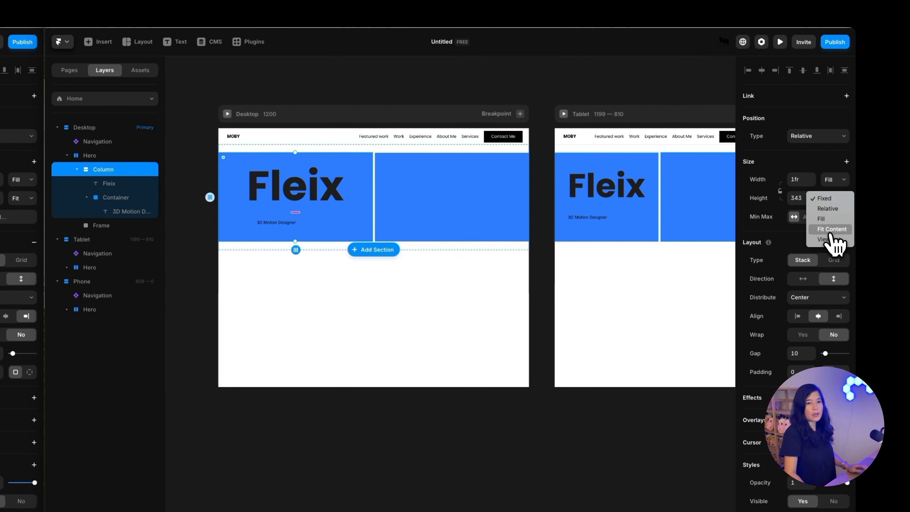
click(832, 230)
Add a stack layout to the Container and set its direction to horizontal
click(278, 225)
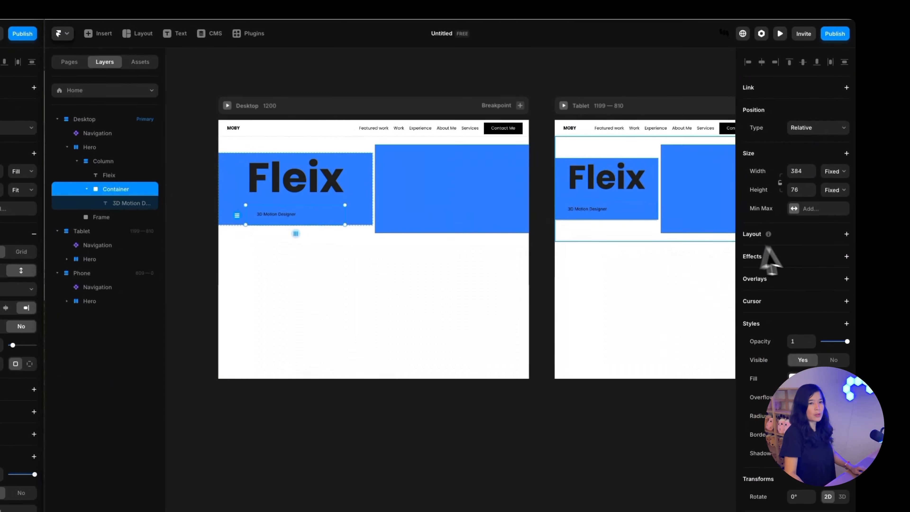
click(847, 235)
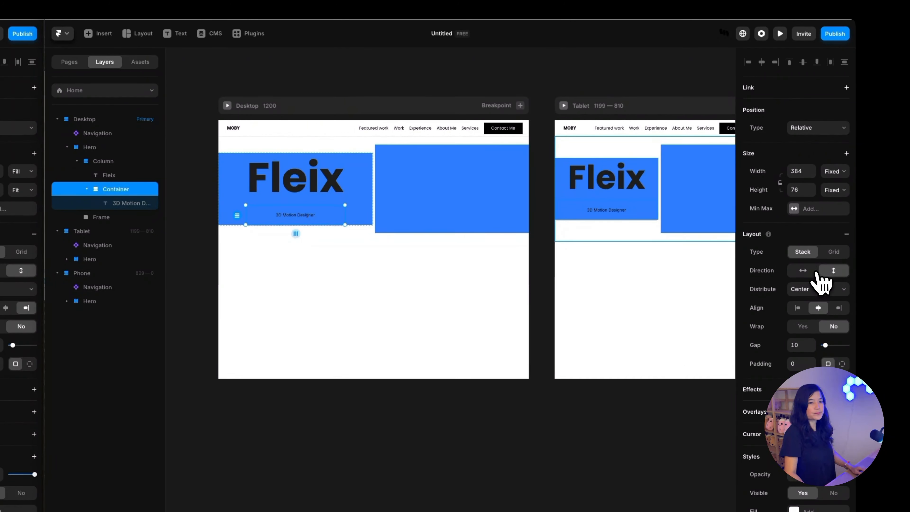
click(804, 271)
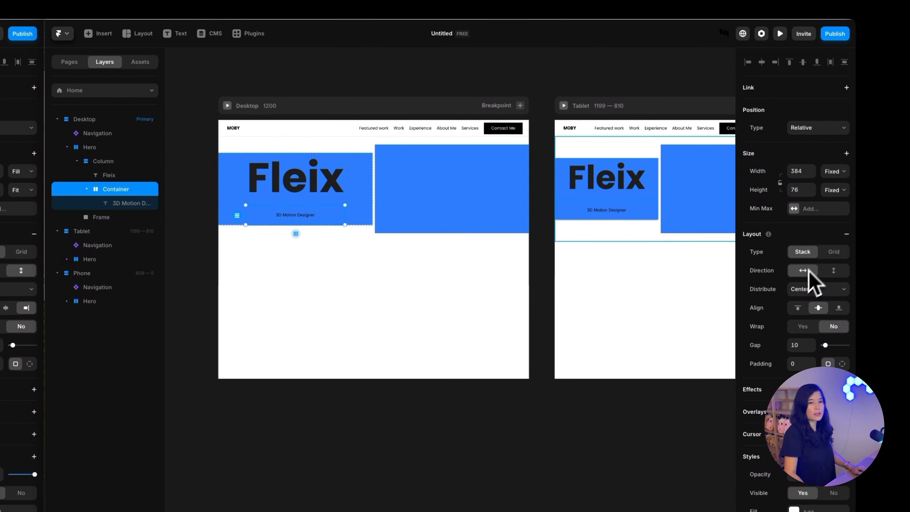
Set the Container's width to Fill and its height to Fit Content
click(835, 172)
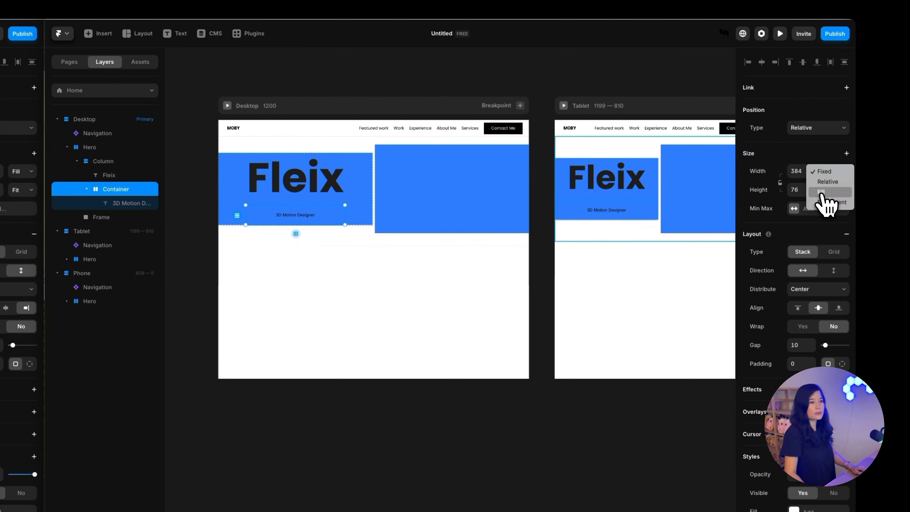
click(821, 194)
click(833, 190)
click(831, 220)
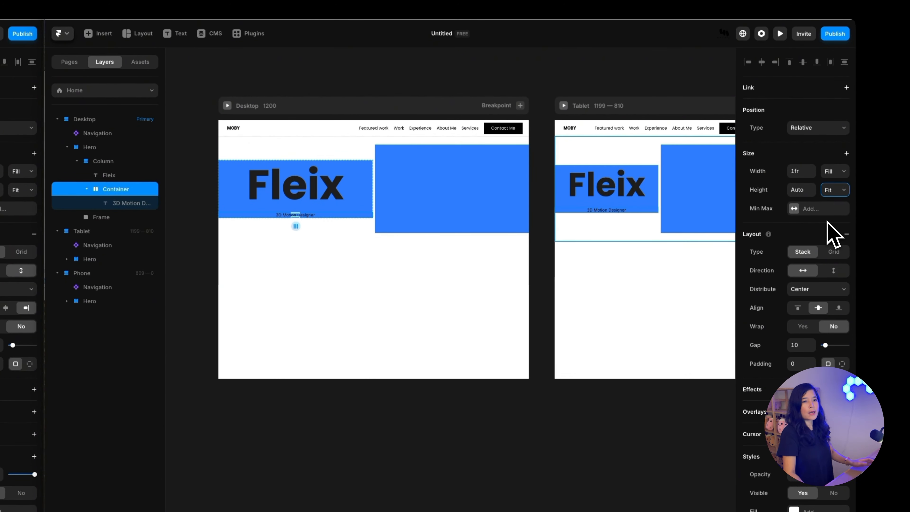
click(831, 190)
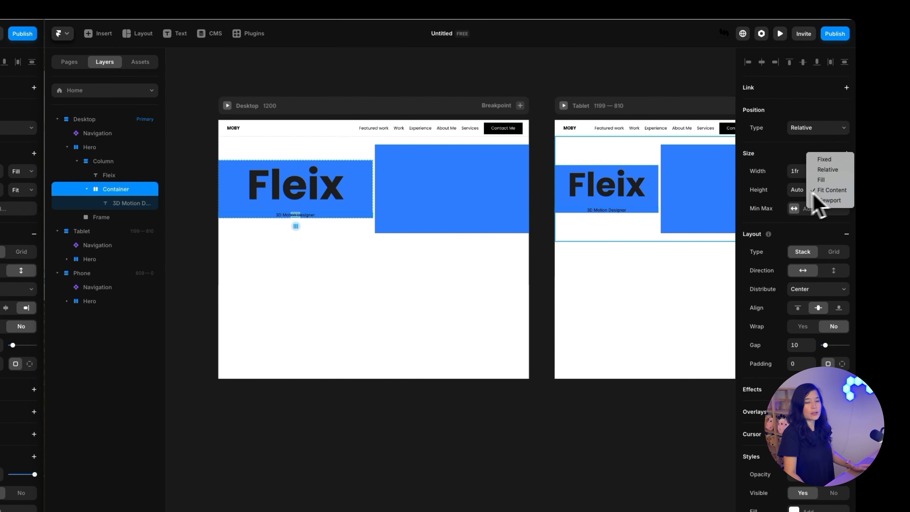
Set the Container's stack distribution to End in the desktop Hero's Column
click(793, 203)
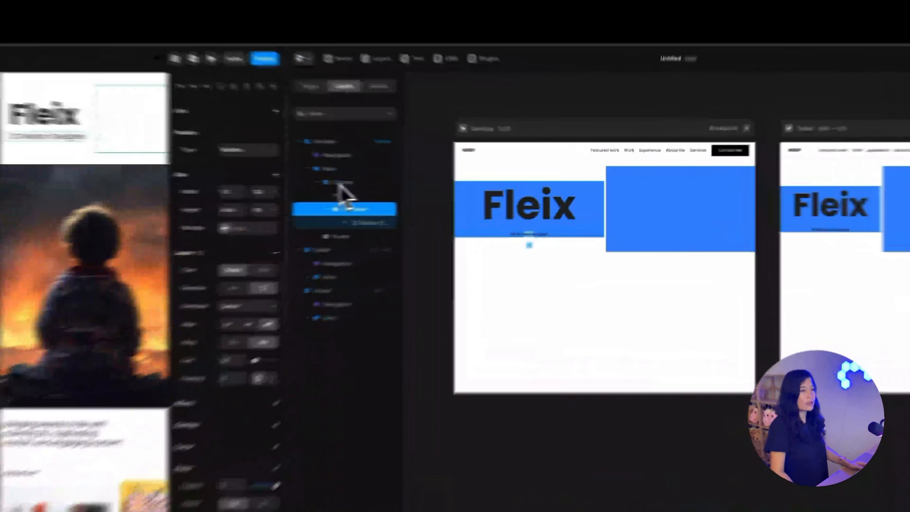
click(479, 186)
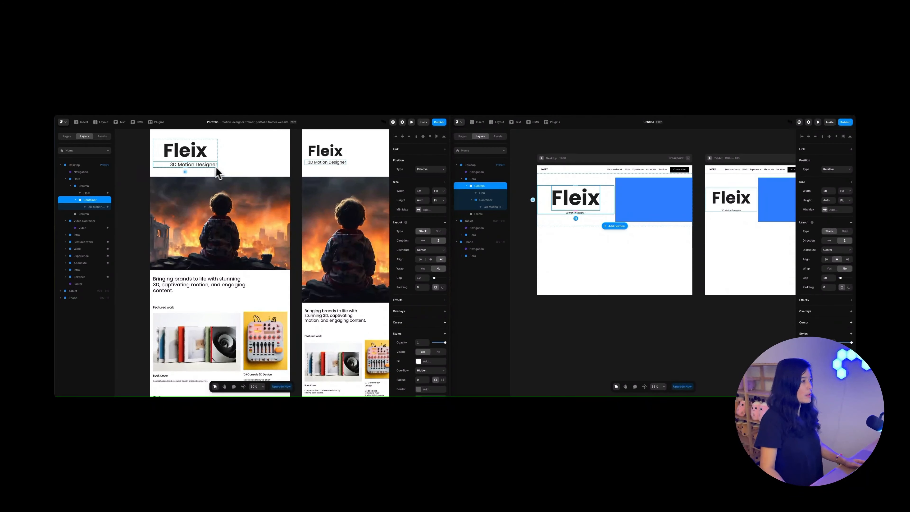
click(484, 200)
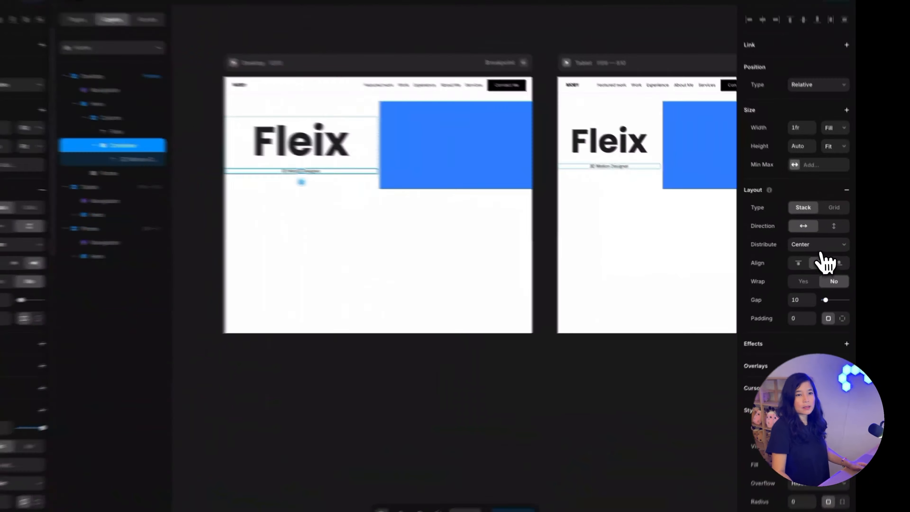
click(838, 251)
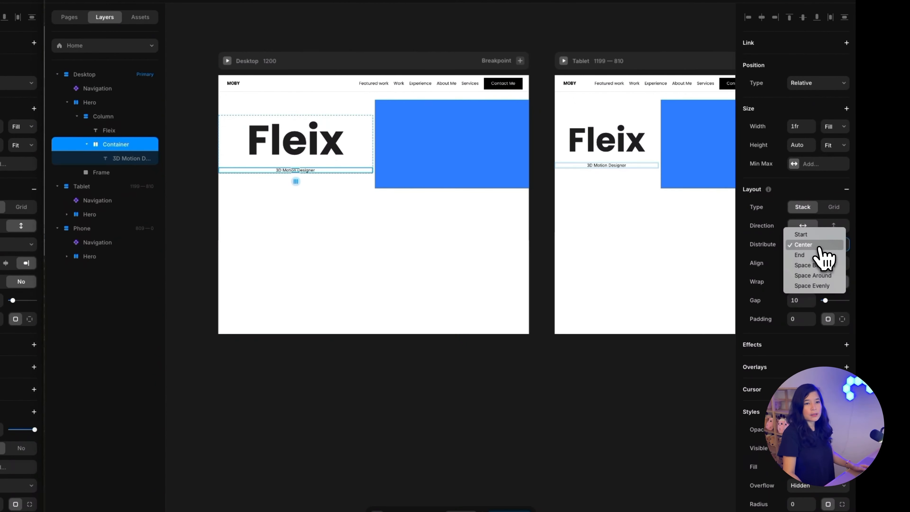
click(805, 254)
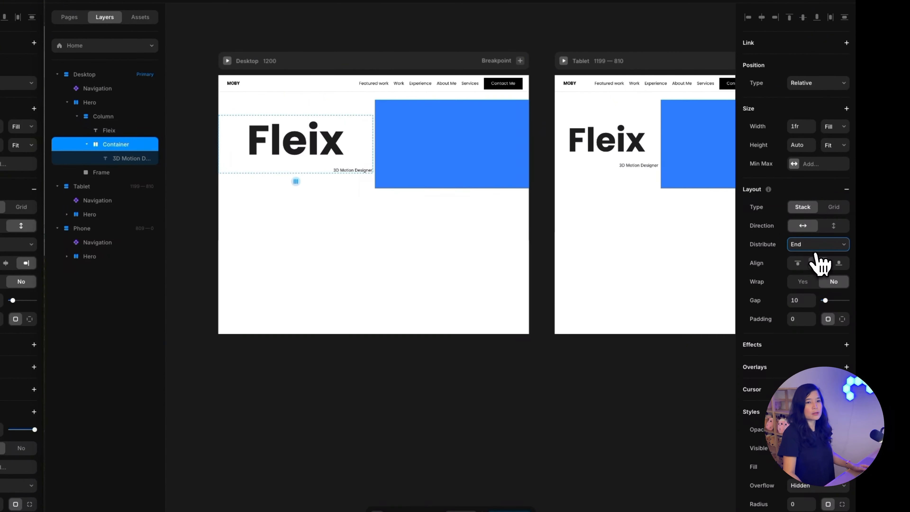
click(818, 263)
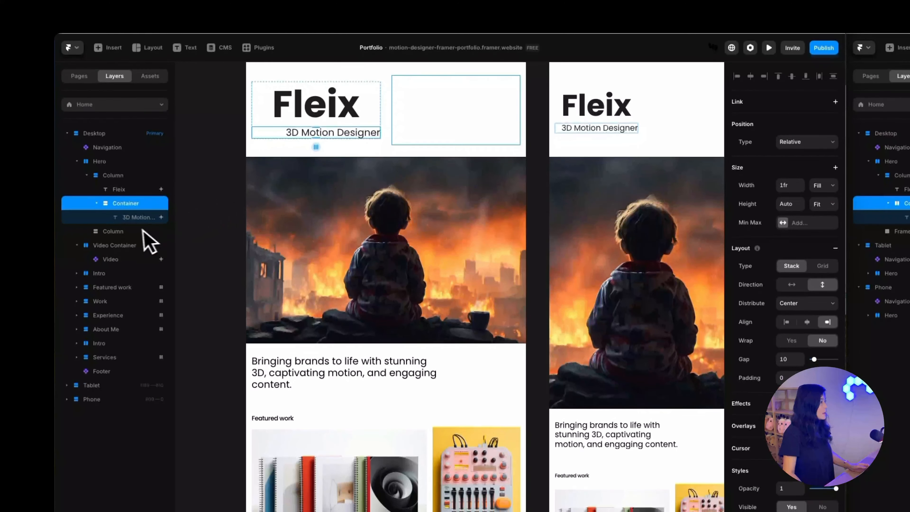
Create a new Heading 2 text style on the 3D Motion Designer text
click(138, 237)
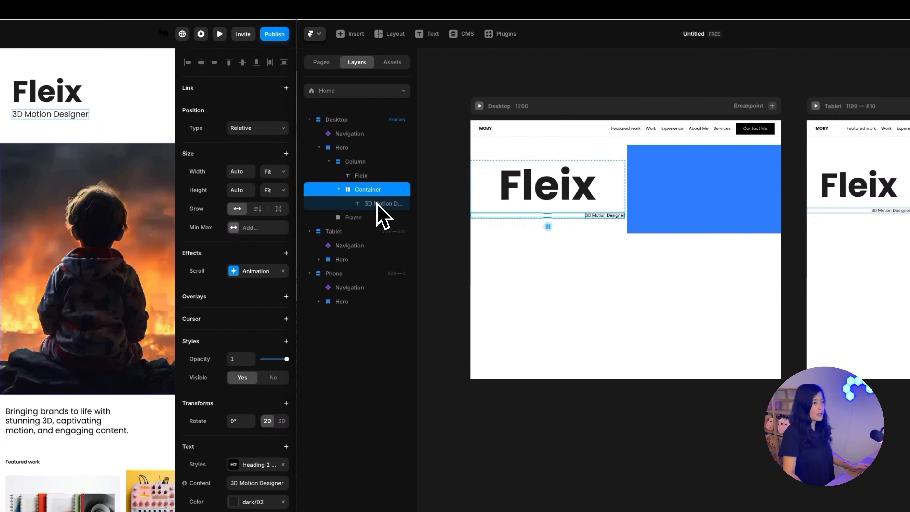
click(378, 204)
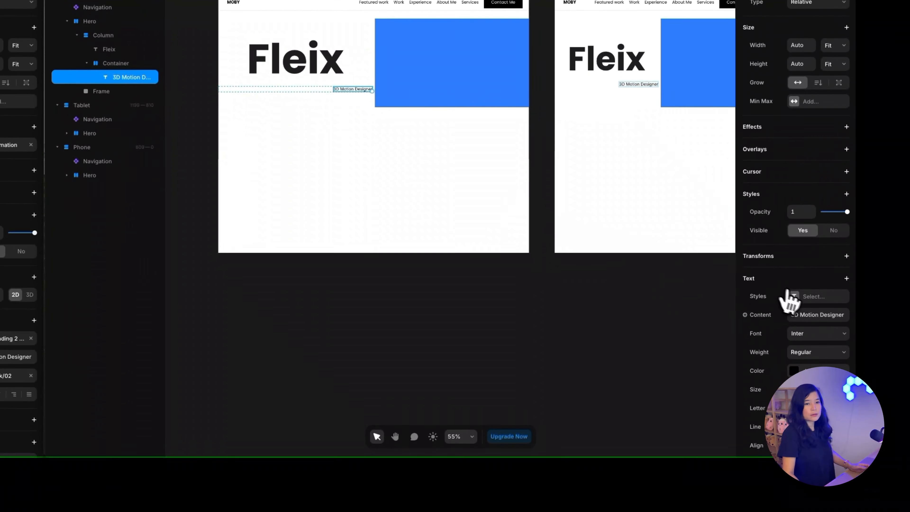
click(797, 299)
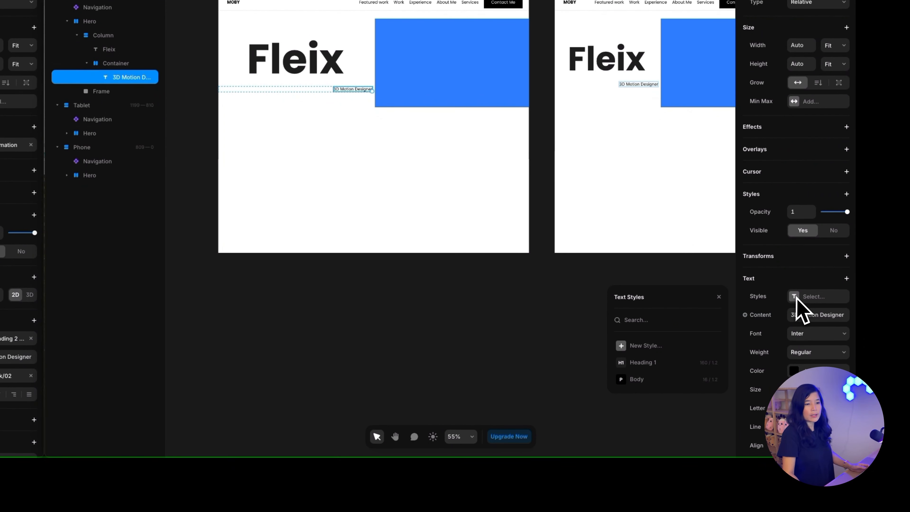
click(639, 347)
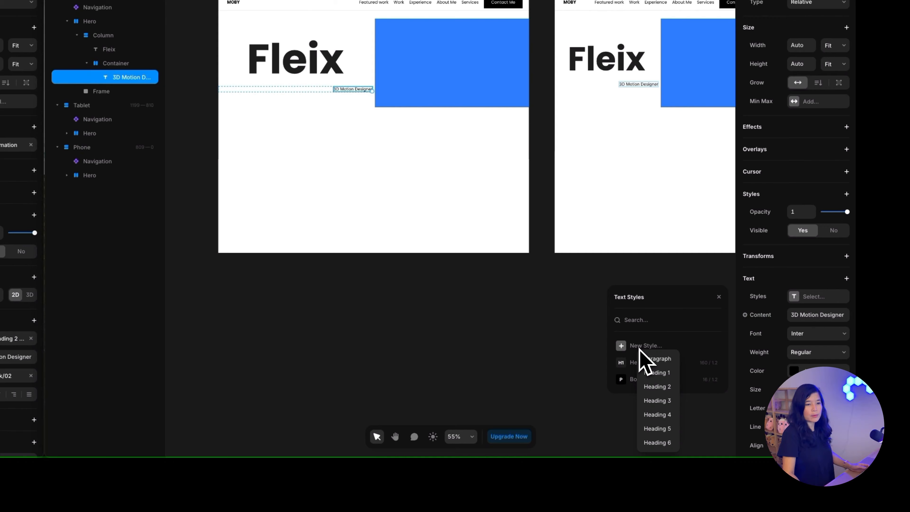
click(656, 387)
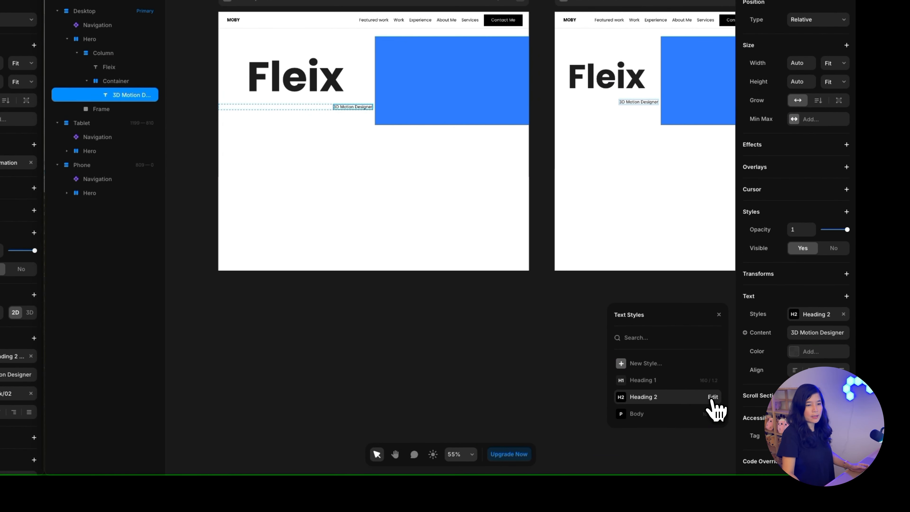
Edit the Heading 2 text style and set its font to Poppins
click(713, 381)
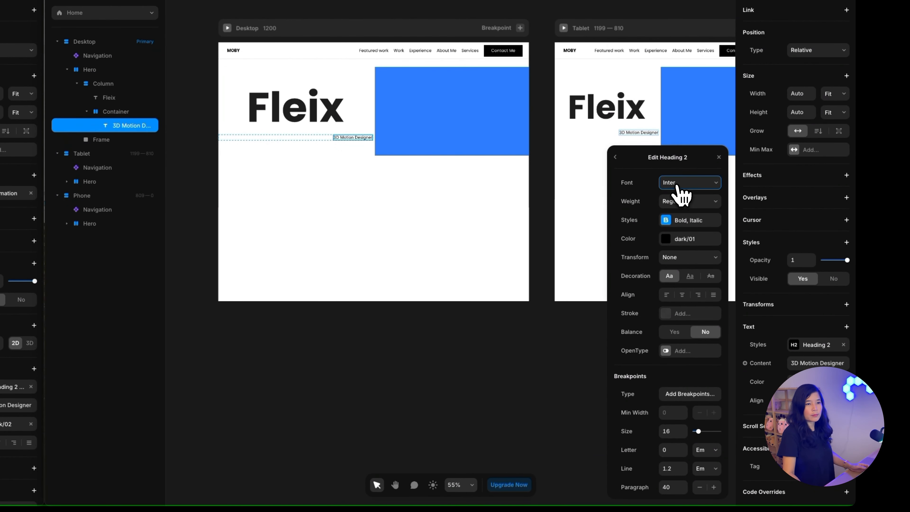
click(679, 154)
text(pop)
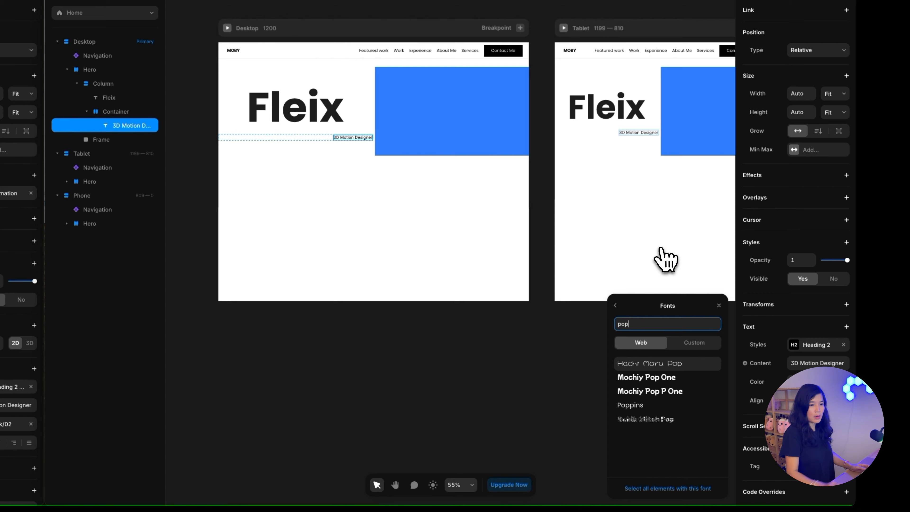
click(630, 405)
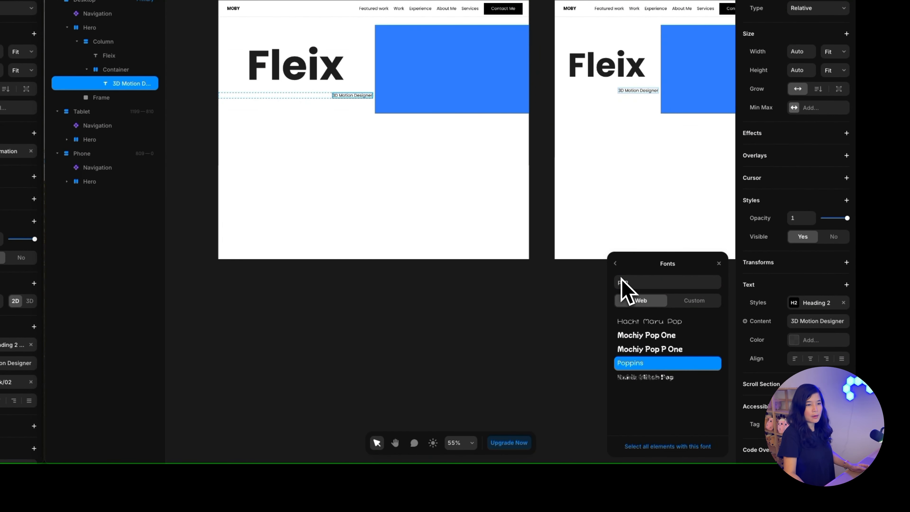
click(616, 269)
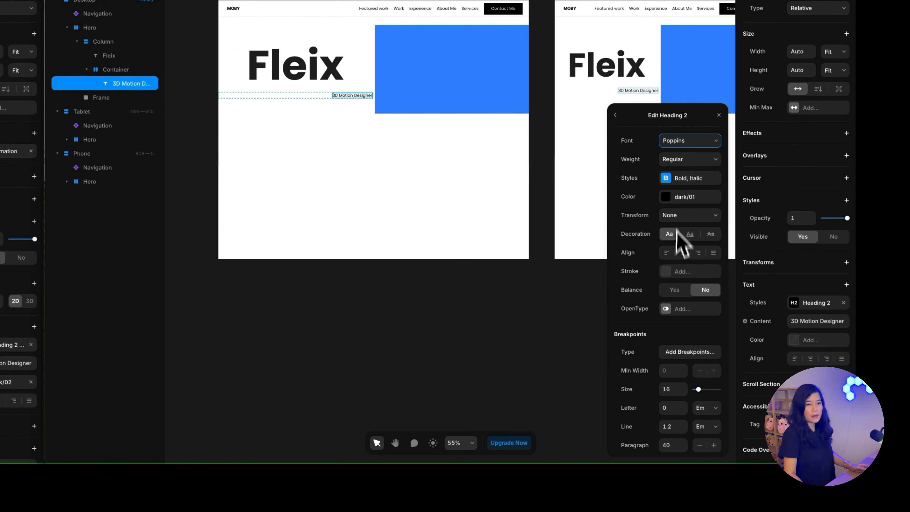
Set the Heading 2 style's size to 42 and add breakpoints to the style
click(667, 390)
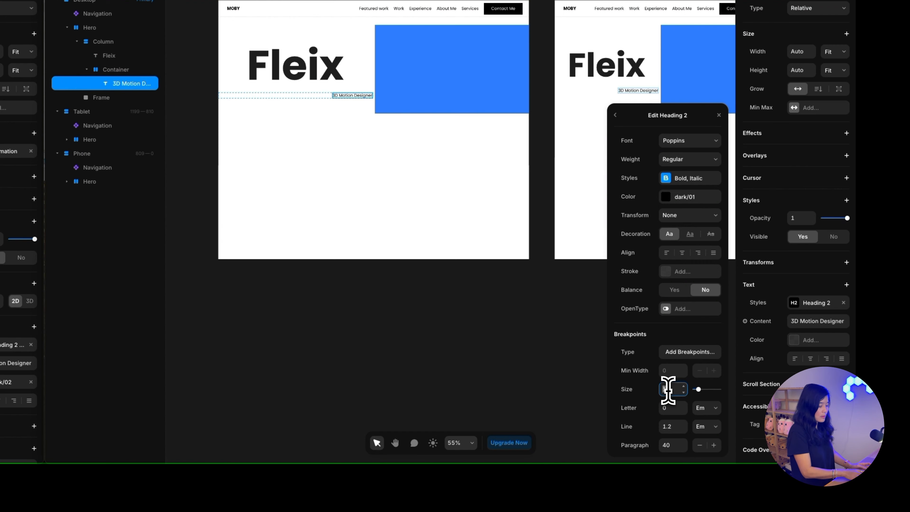
text(42)
key(Return)
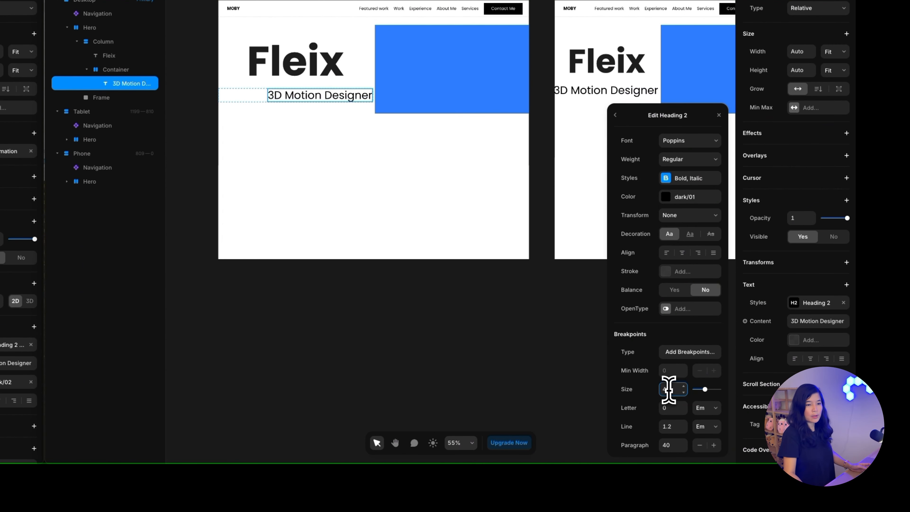
click(690, 353)
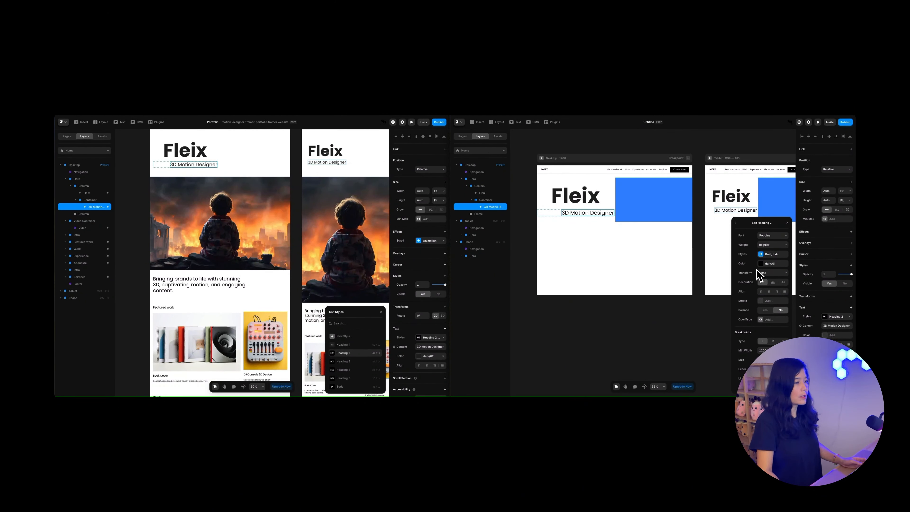
Remove the blue fill from the empty Frame beside the Column in the desktop Hero
click(653, 205)
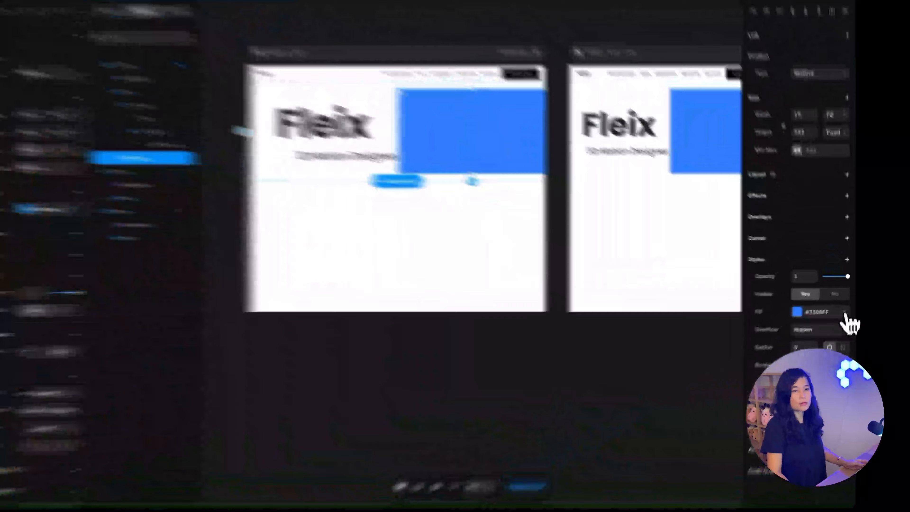
click(849, 295)
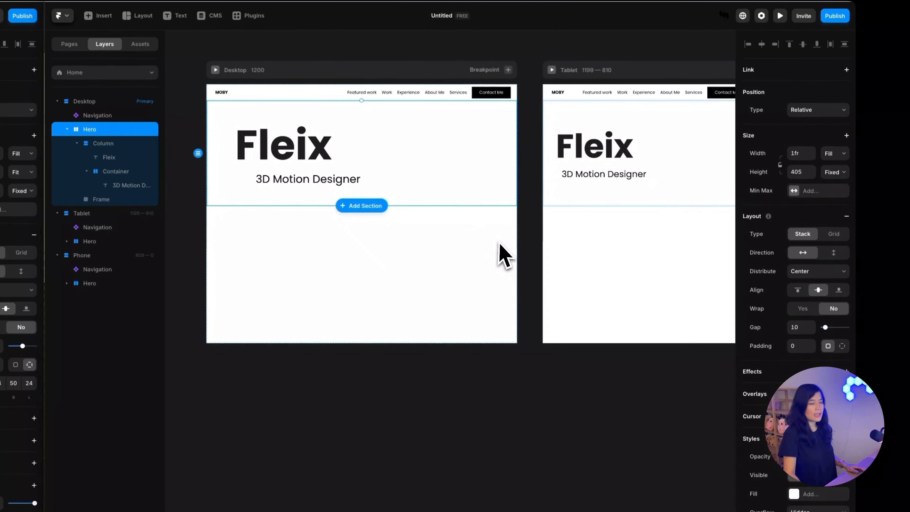
In the Phone breakpoint, set the Hero's stack direction to vertical and its height to Fit Content
scroll(496, 242, right, 1)
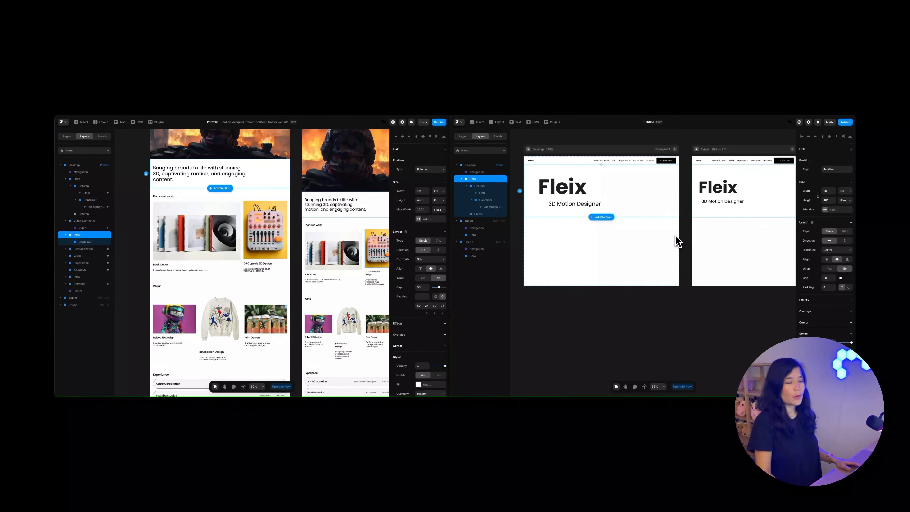
scroll(656, 220, right, 10)
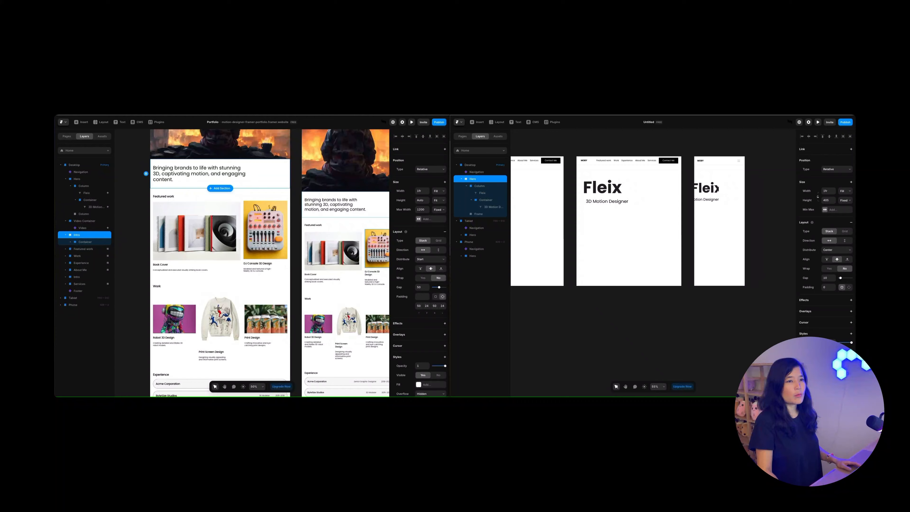
scroll(656, 220, right, 5)
click(618, 149)
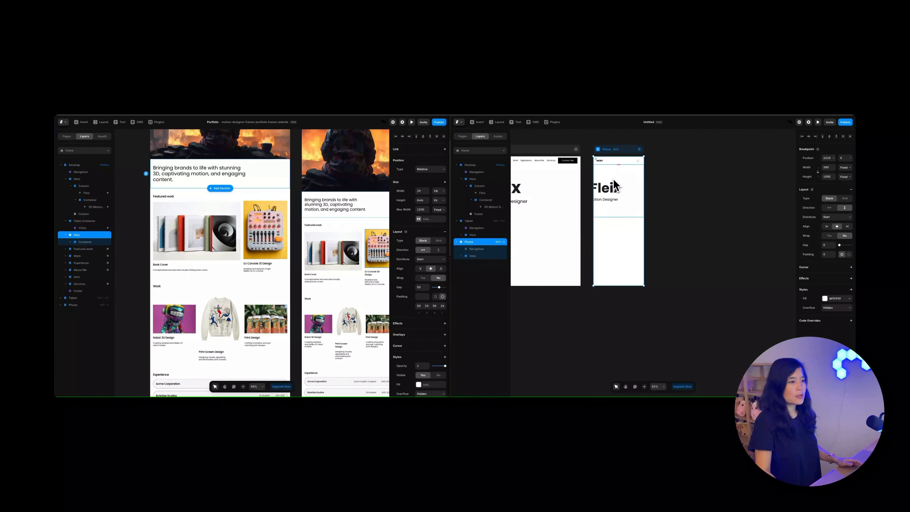
click(473, 256)
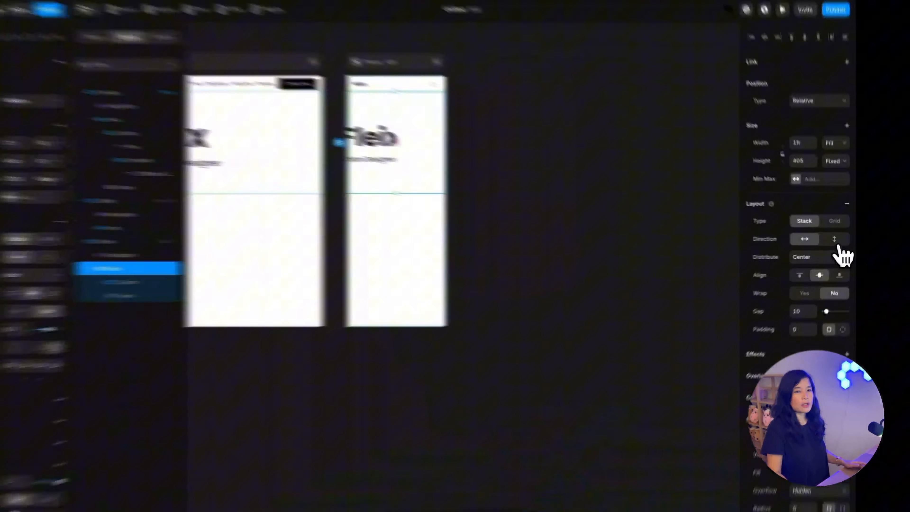
click(848, 241)
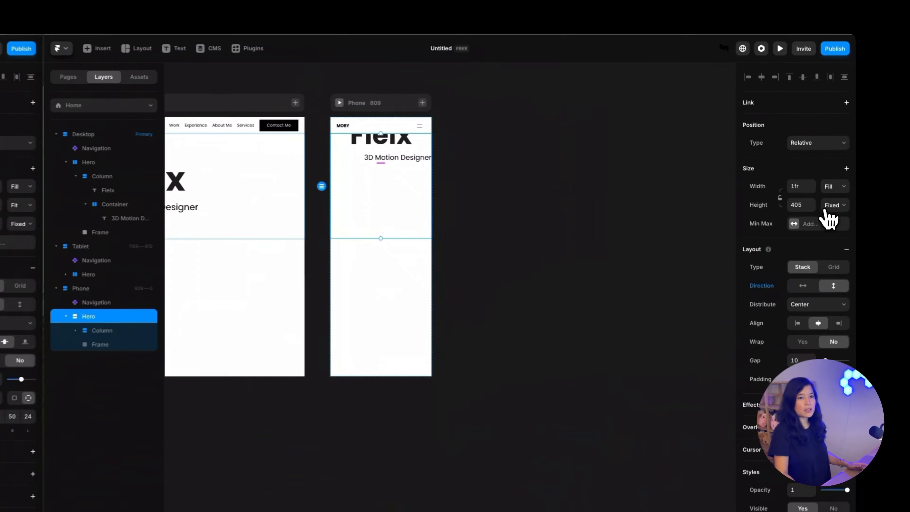
click(844, 202)
click(845, 221)
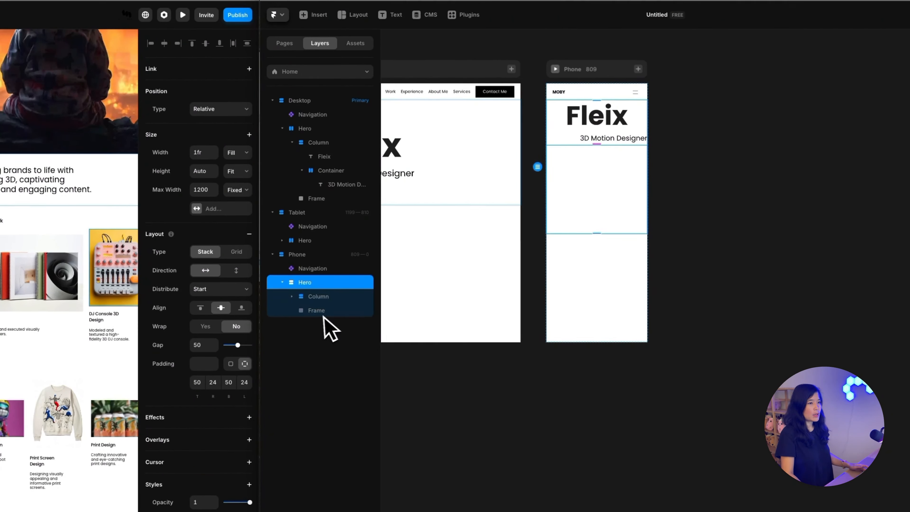
click(323, 314)
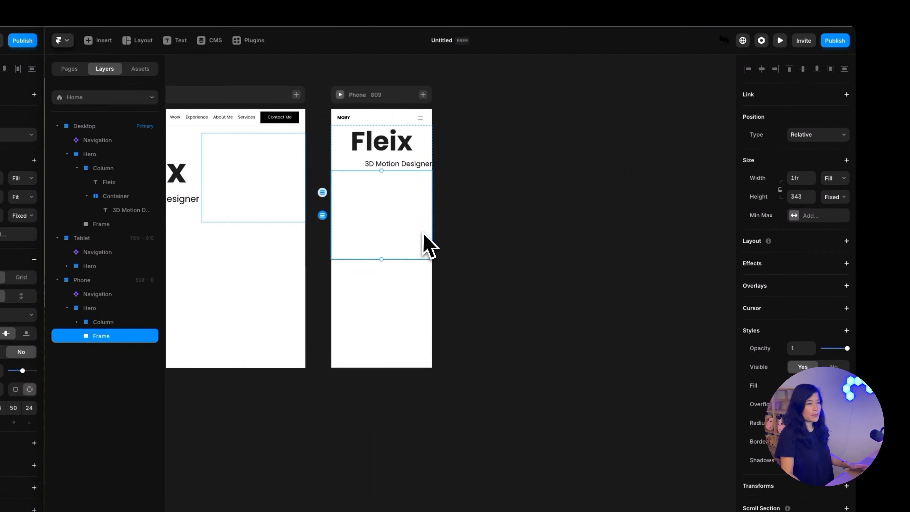
click(835, 197)
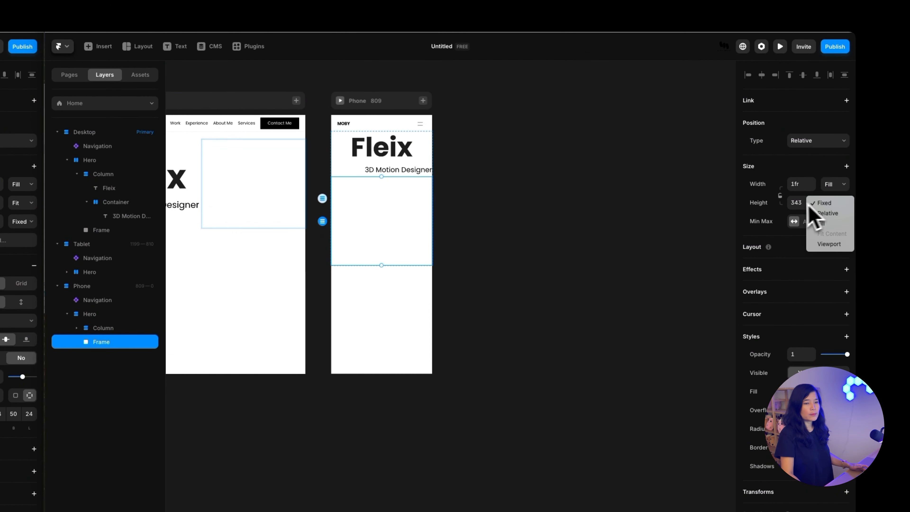
click(776, 216)
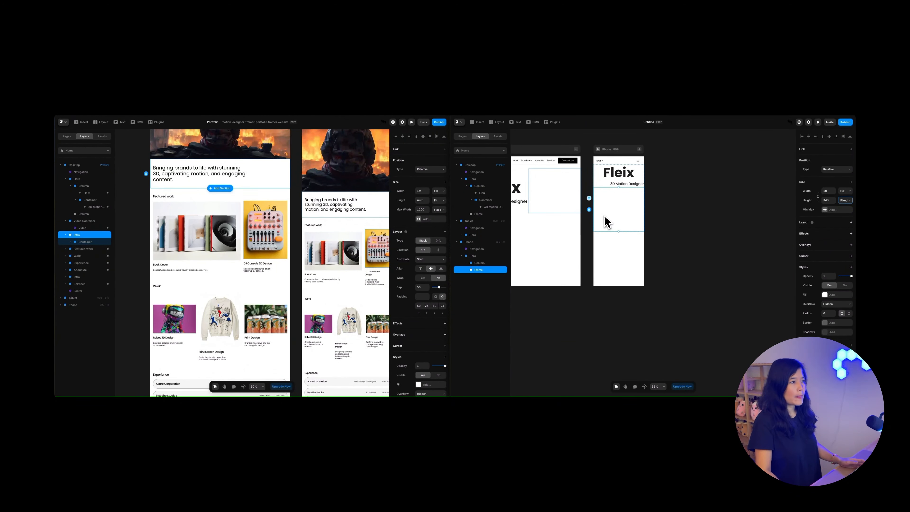
Set individual padding on the desktop Hero: 50 top, 24 right, 50 bottom and 24 left
scroll(338, 237, up, 3)
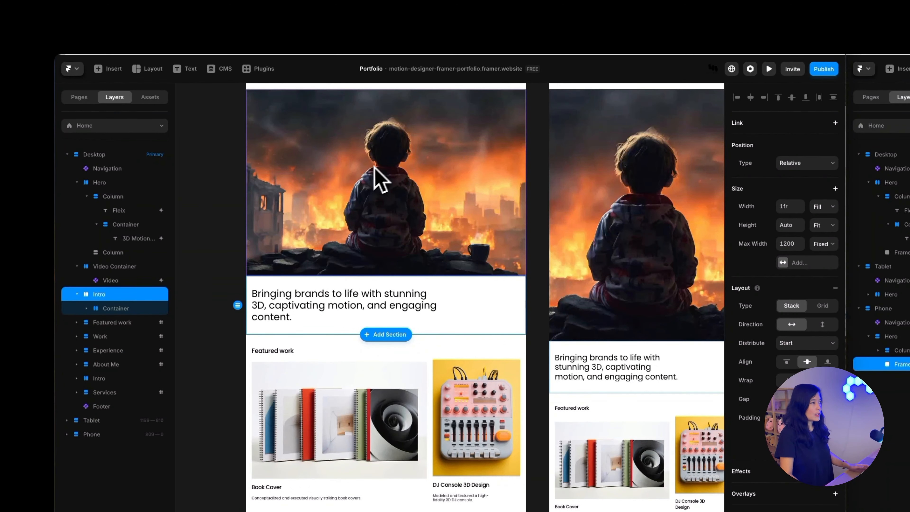
scroll(247, 203, up, 1)
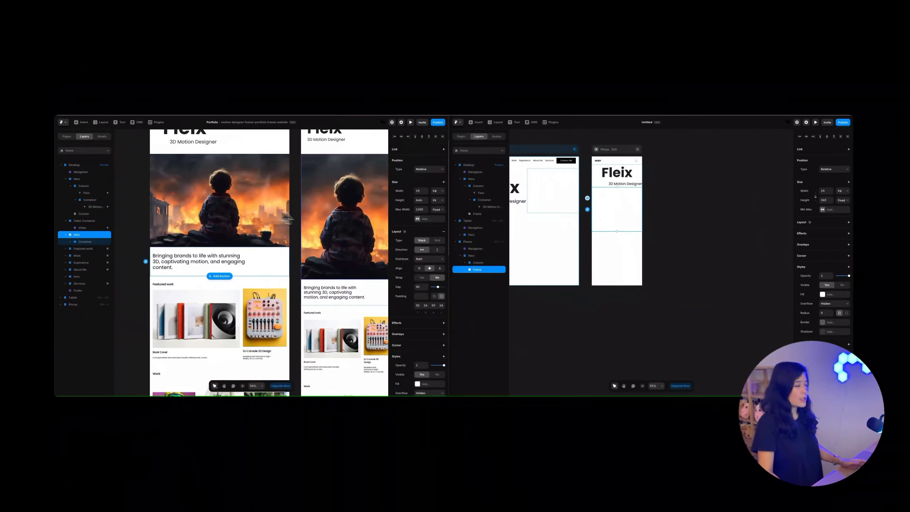
scroll(187, 209, up, 2)
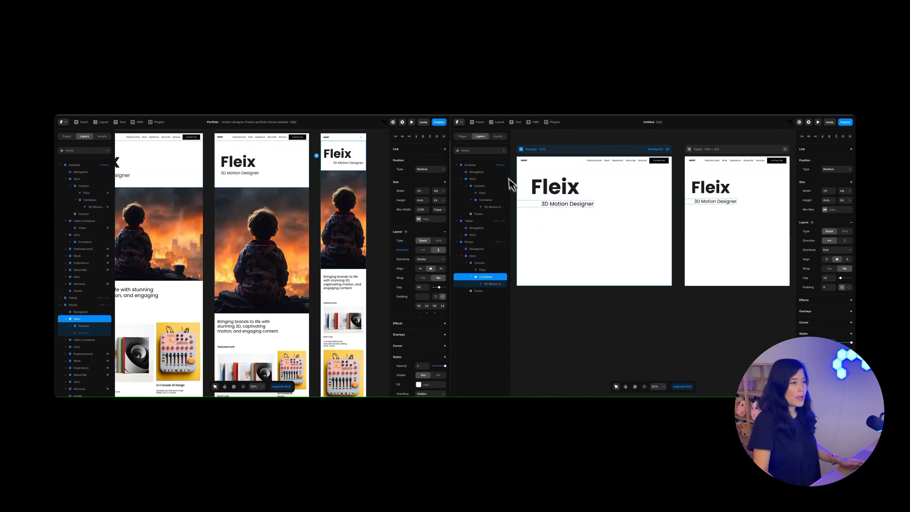
click(519, 176)
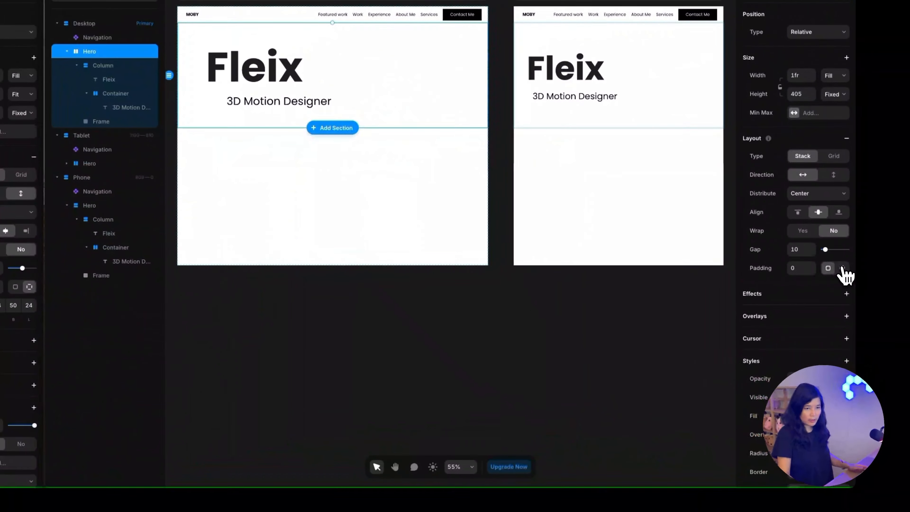
click(849, 287)
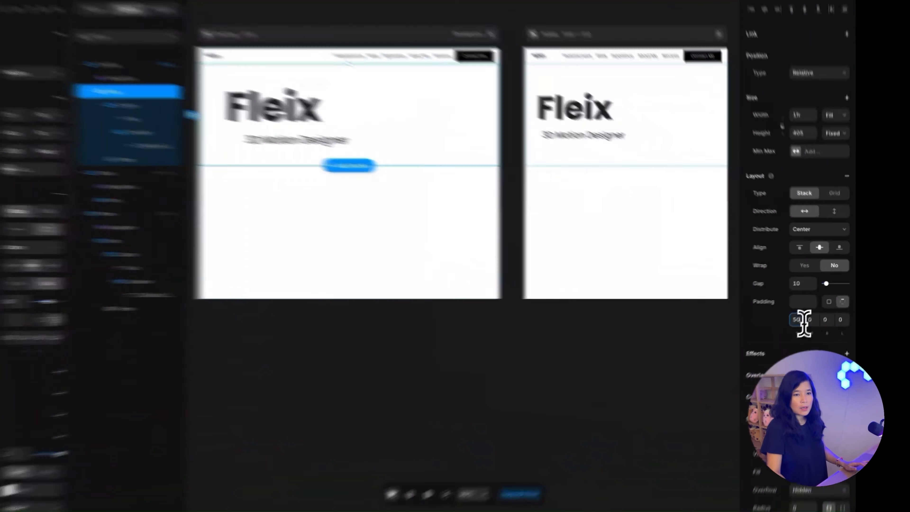
click(833, 297)
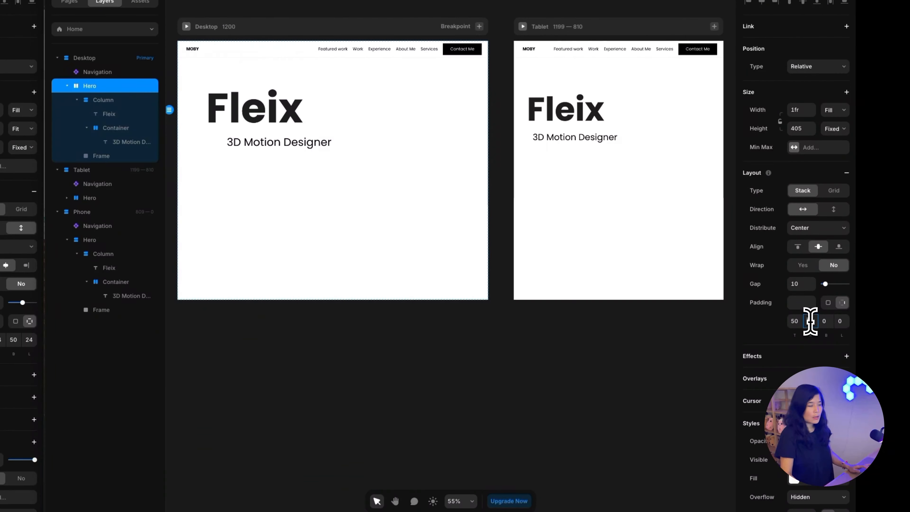
text(24)
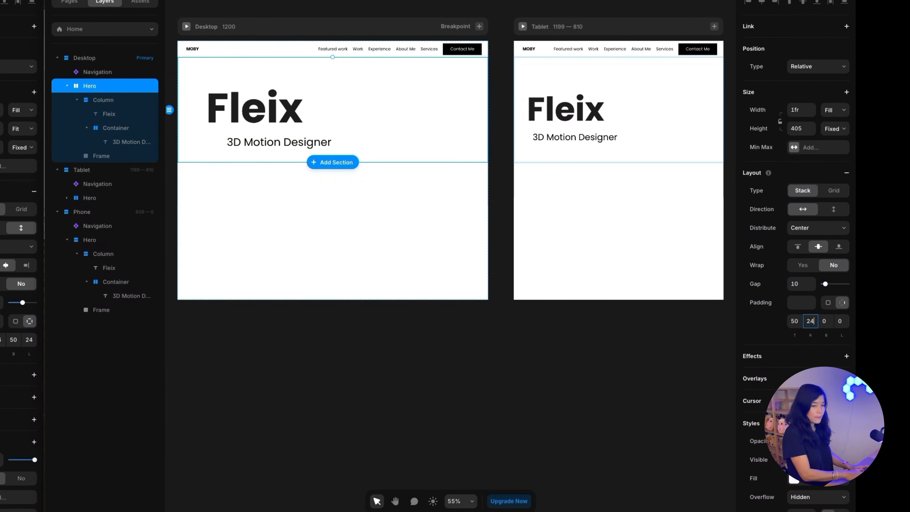
click(828, 322)
text(5)
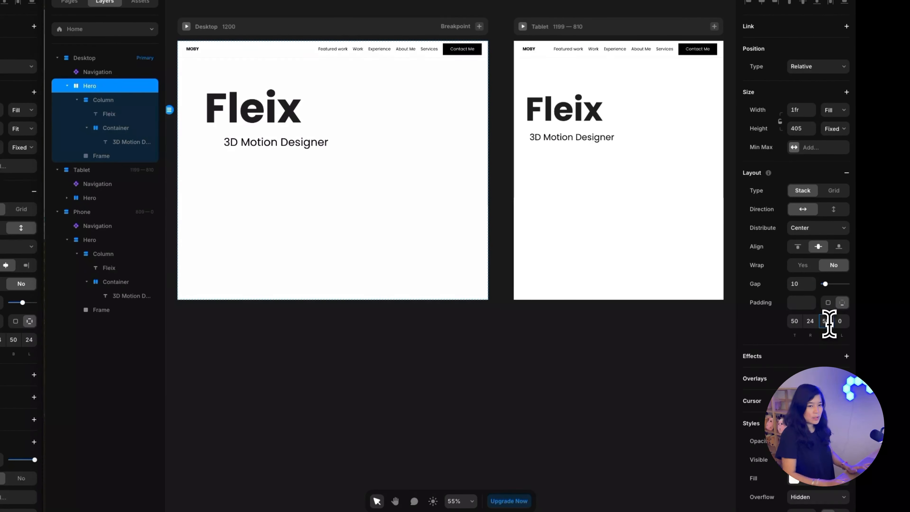
text(0)
click(838, 322)
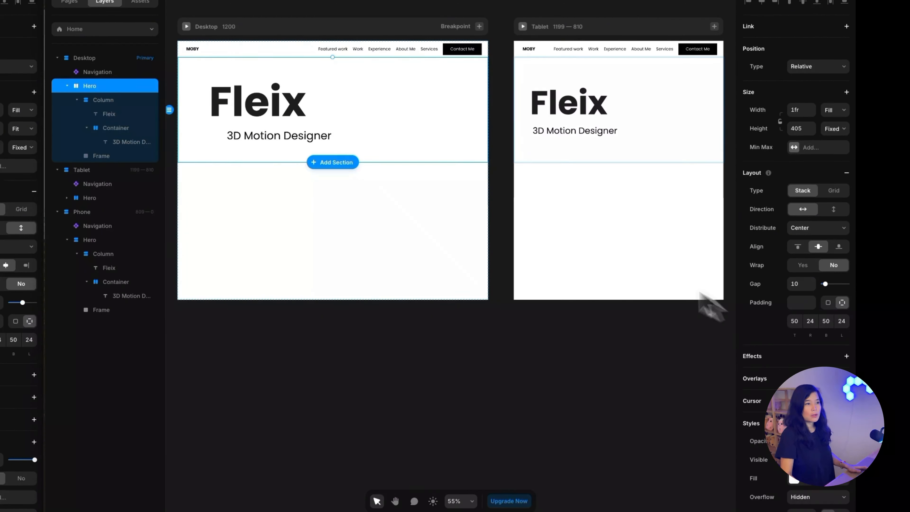
Preview the page, resize the preview to phone width and back to desktop width, and return to the canvas
scroll(577, 238, right, 6)
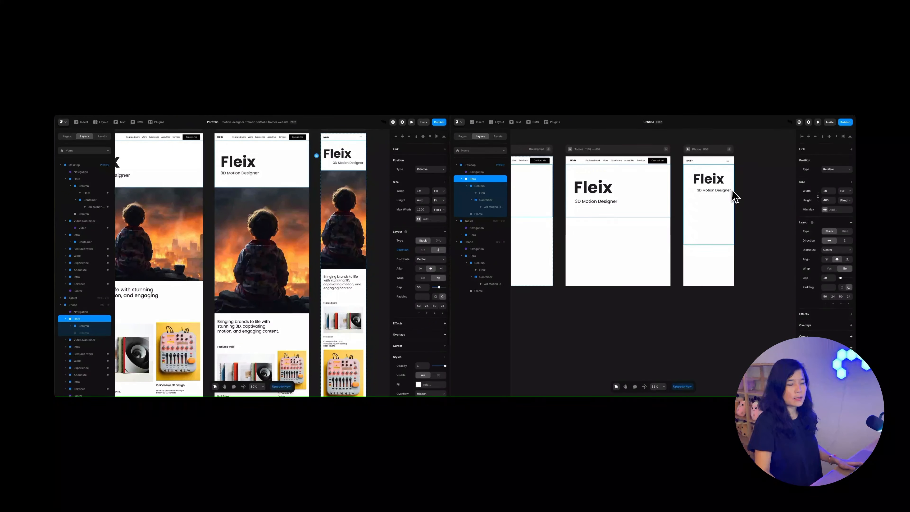
scroll(713, 181, left, 3)
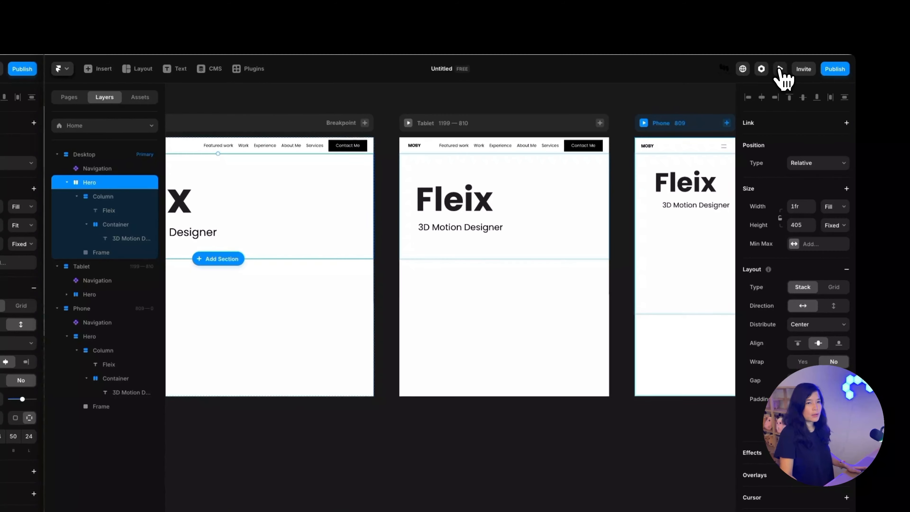
click(818, 121)
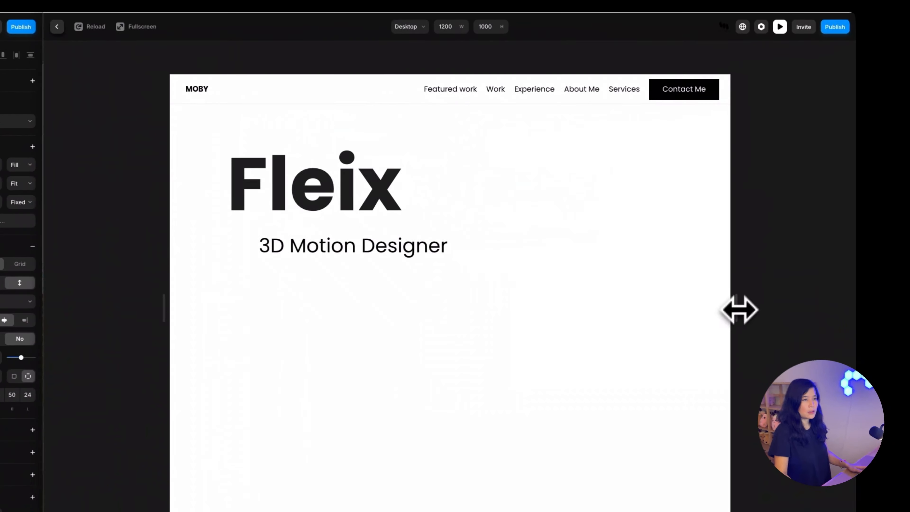
drag(798, 263, 793, 264)
drag(727, 310, 553, 319)
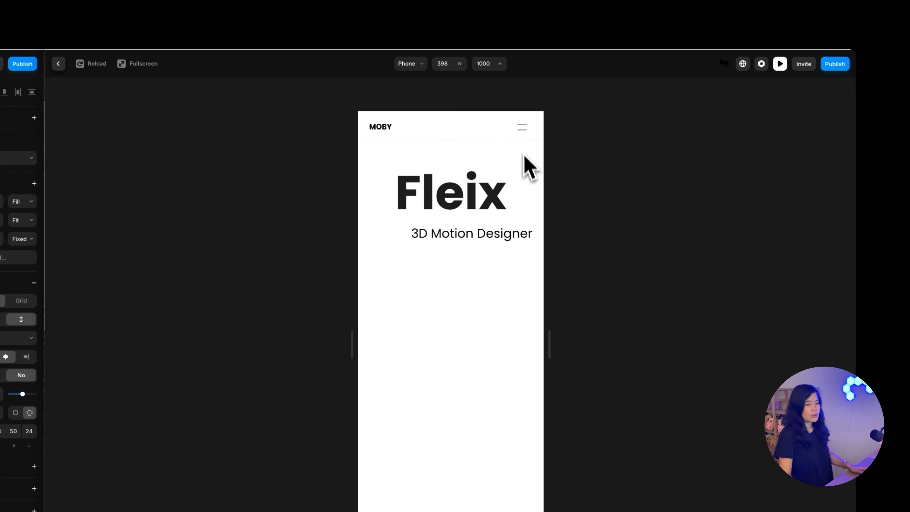
drag(551, 287, 779, 271)
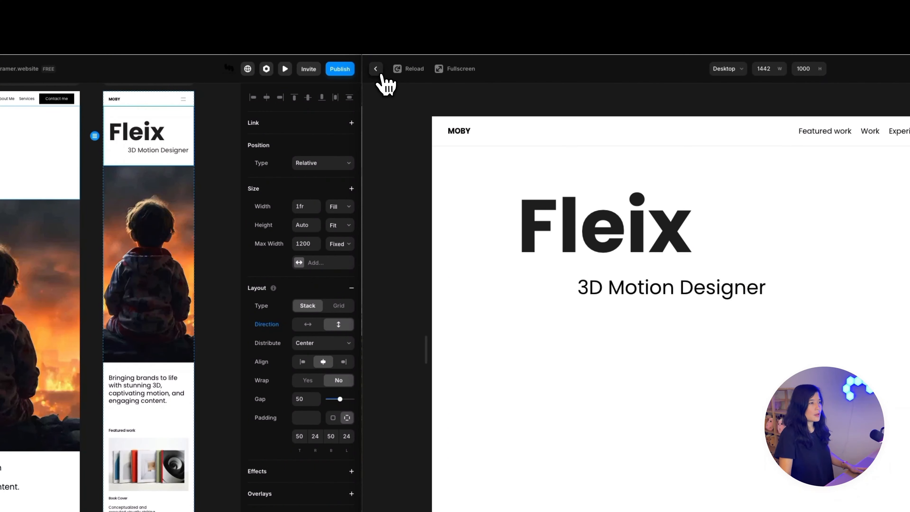
click(378, 70)
Collapse the desktop Hero layer and draw a full-width frame of about 1200 × 488 directly below the Hero
scroll(476, 287, left, 4)
scroll(494, 312, right, 1)
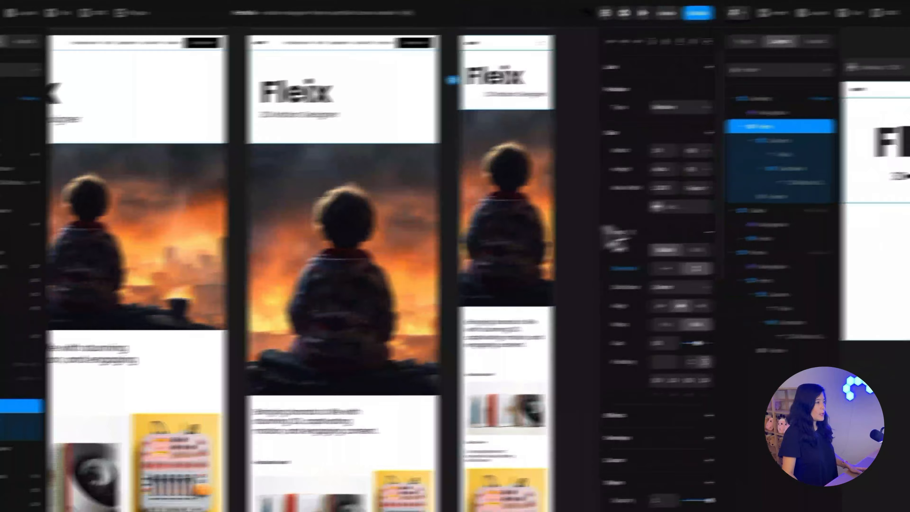
scroll(329, 237, left, 2)
scroll(498, 248, left, 2)
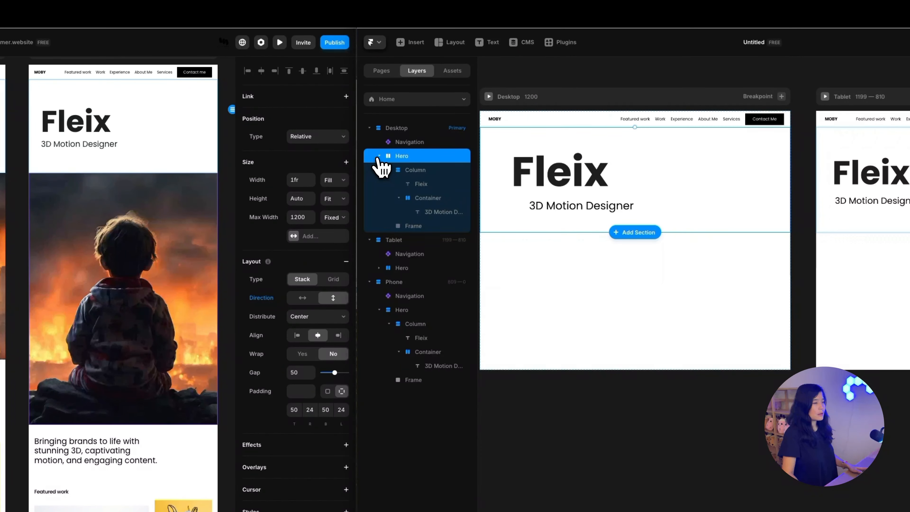
click(379, 156)
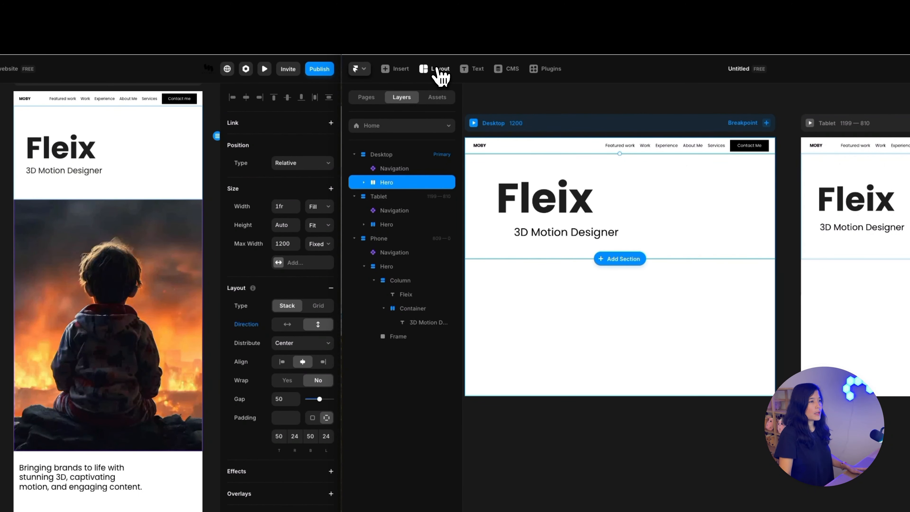
click(441, 76)
click(435, 104)
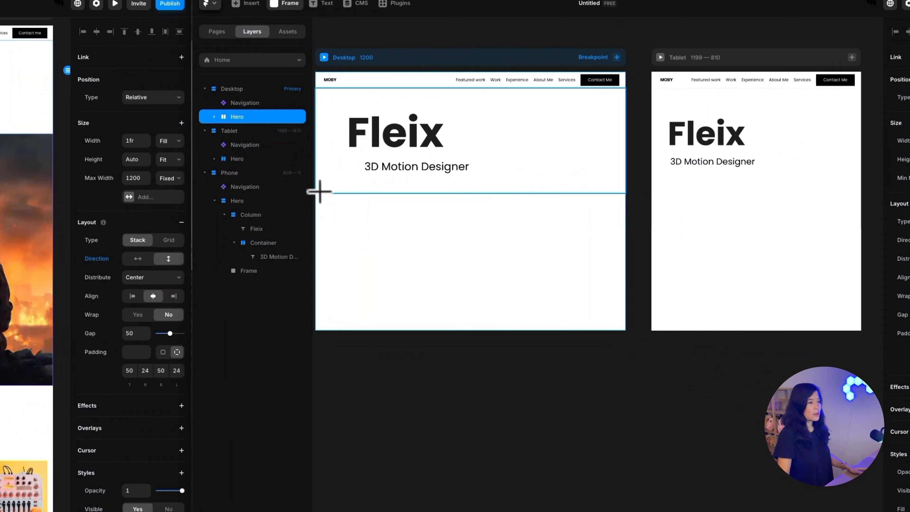
drag(315, 193, 627, 320)
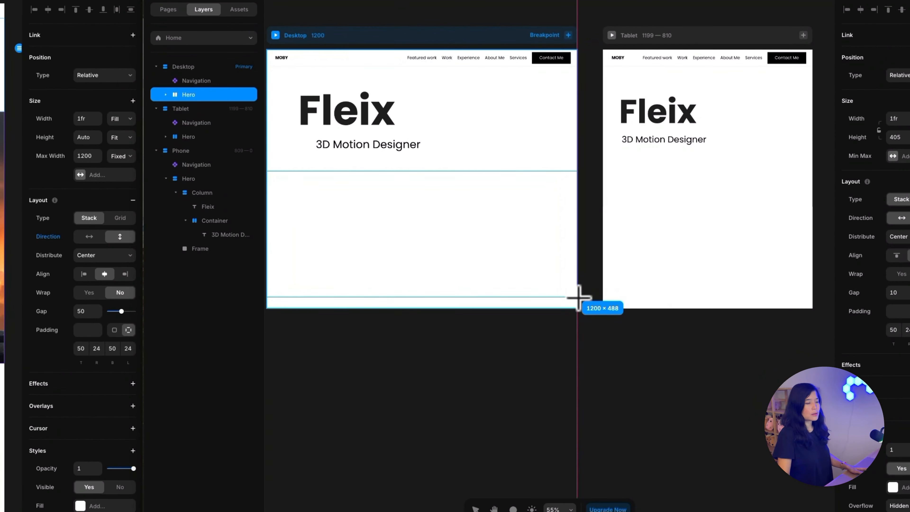
drag(577, 297, 564, 301)
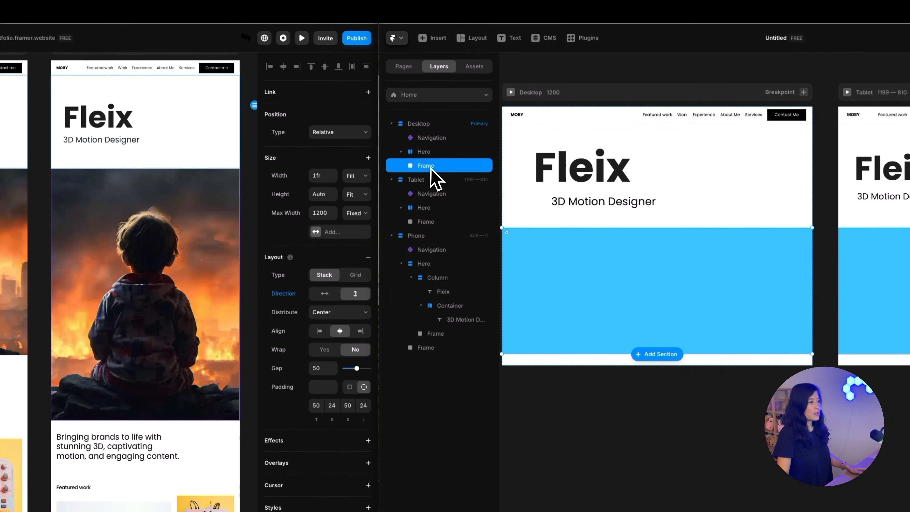
Rename the new frame below the desktop Hero as Video Container
double_click(431, 167)
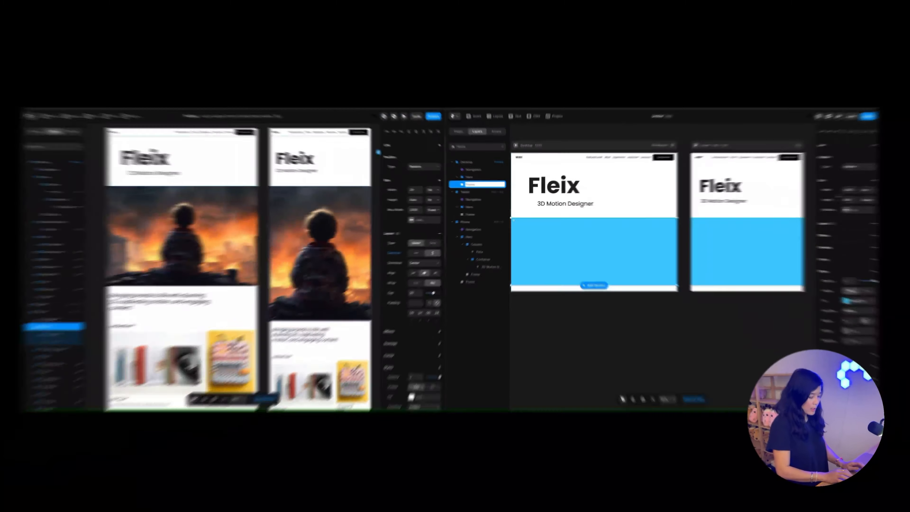
text(Video Container)
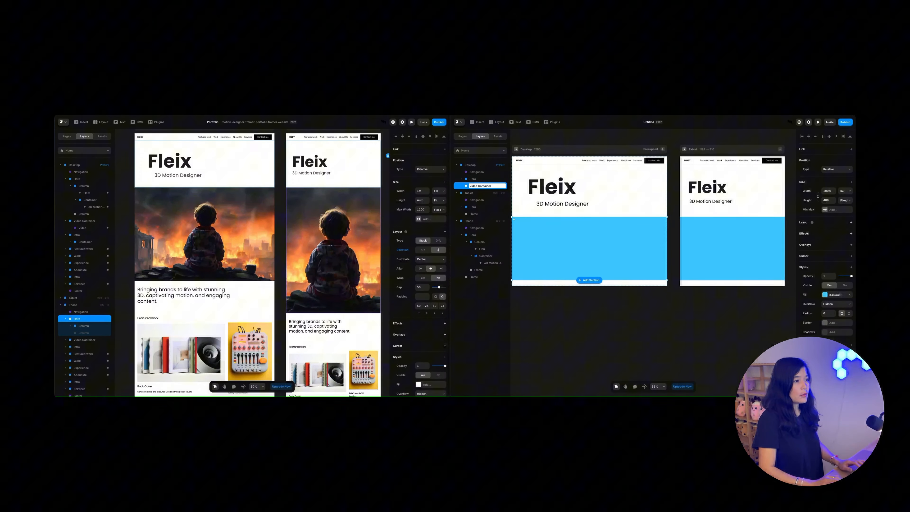
key(Return)
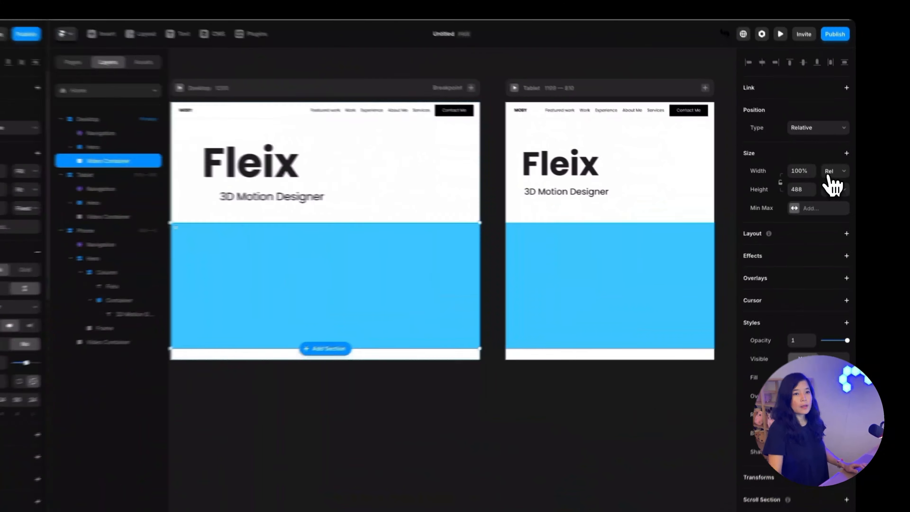
Set the Video Container's width to Fill and add a stack layout to it
click(845, 191)
click(839, 203)
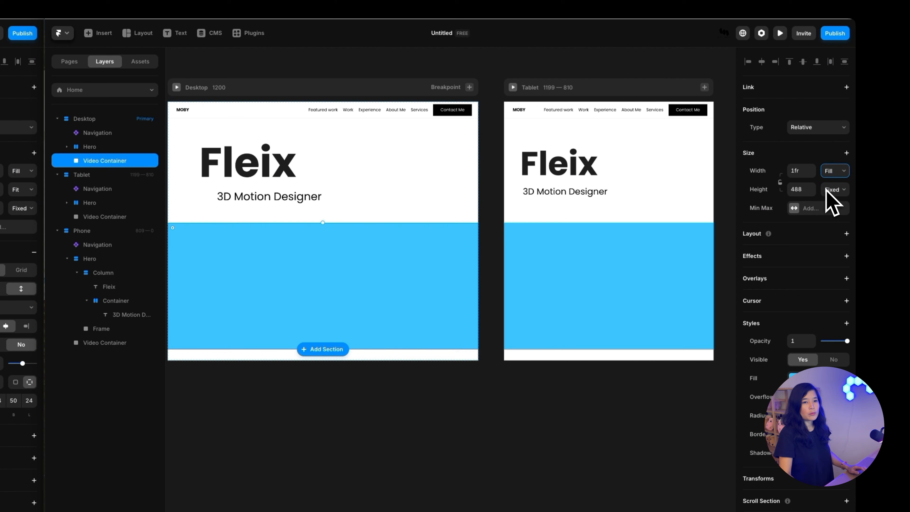
click(846, 234)
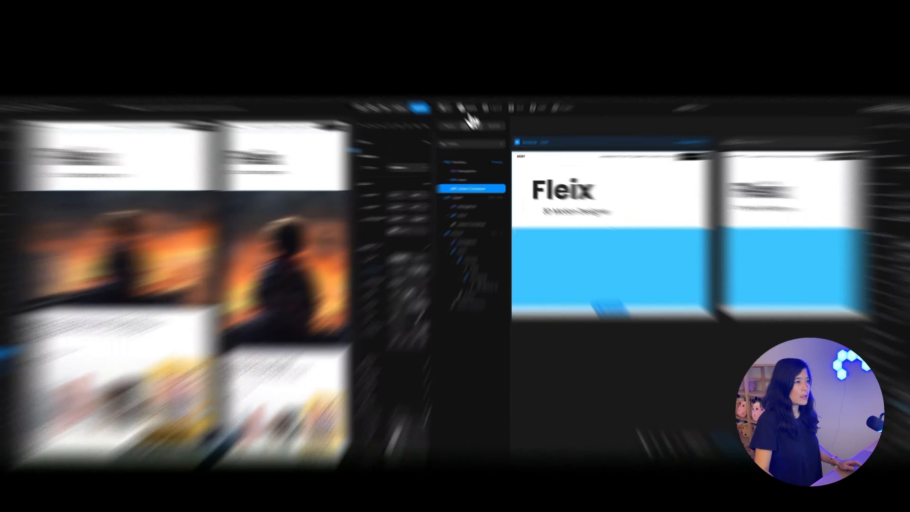
Insert a Video media element inside the desktop Video Container
click(479, 123)
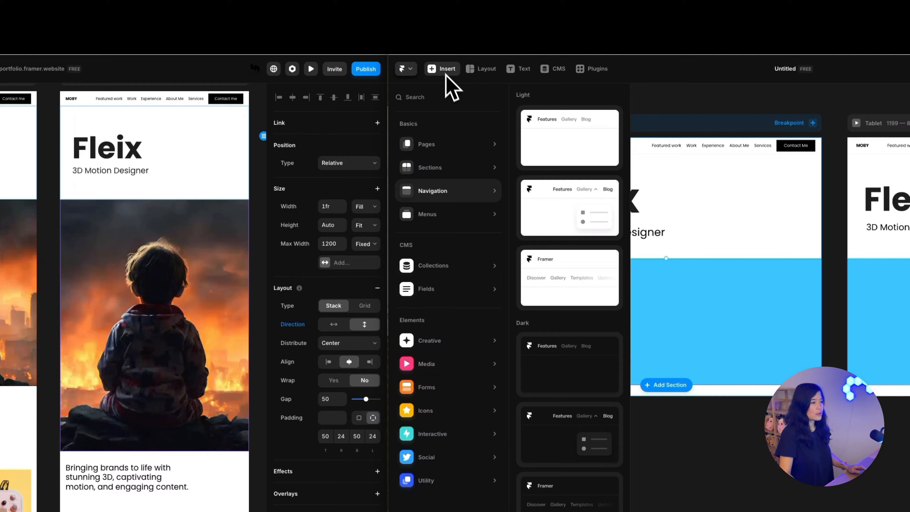
mouse_move(487, 372)
drag(553, 200, 555, 202)
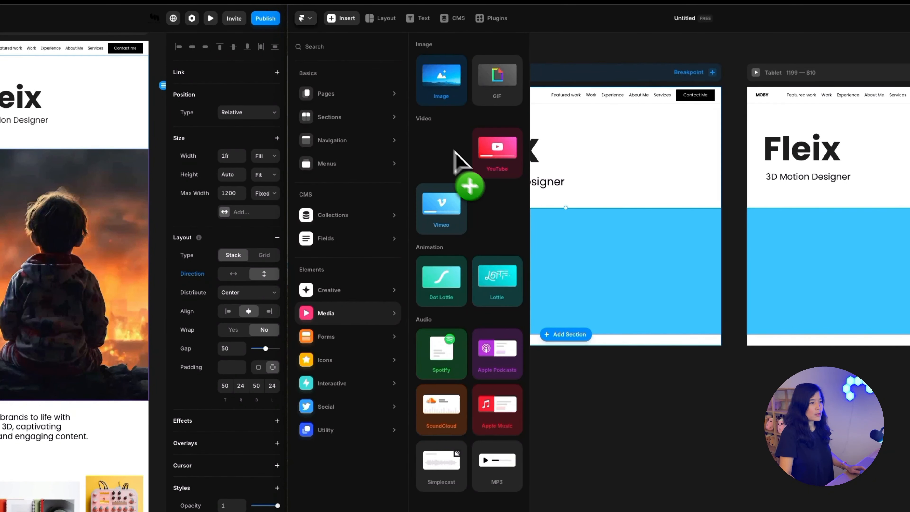
drag(454, 150, 673, 259)
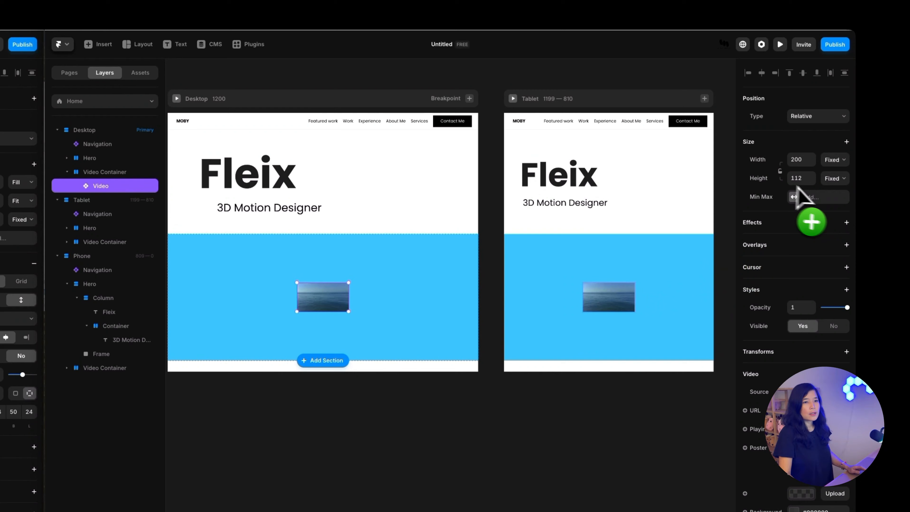
Set the Video's width to Fill and its height to Viewport
click(827, 160)
click(824, 184)
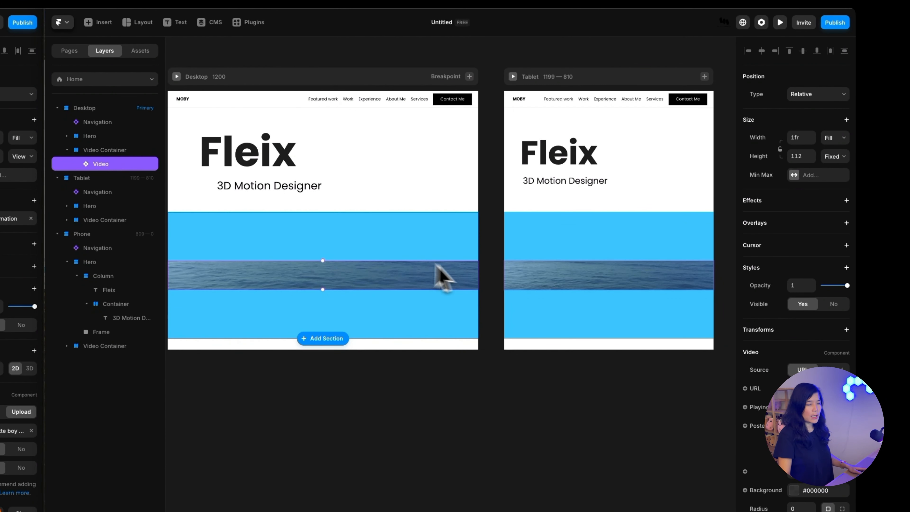
click(831, 157)
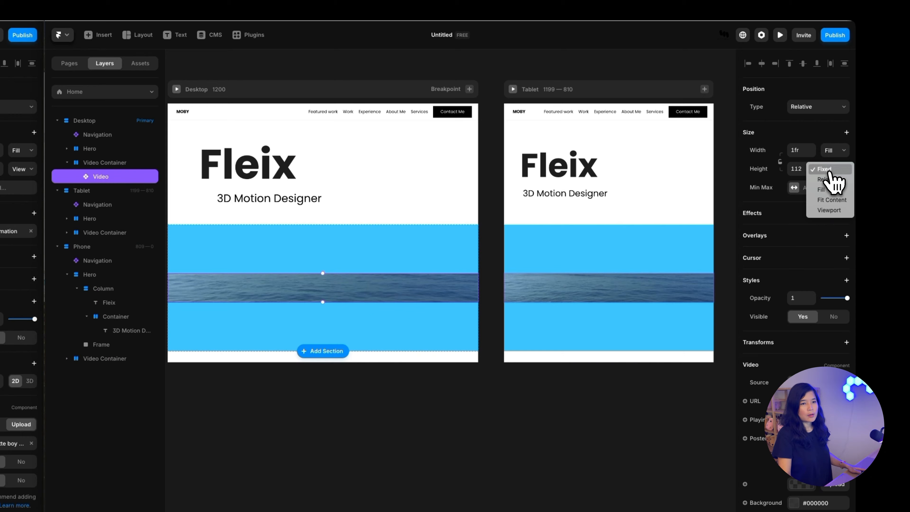
click(830, 211)
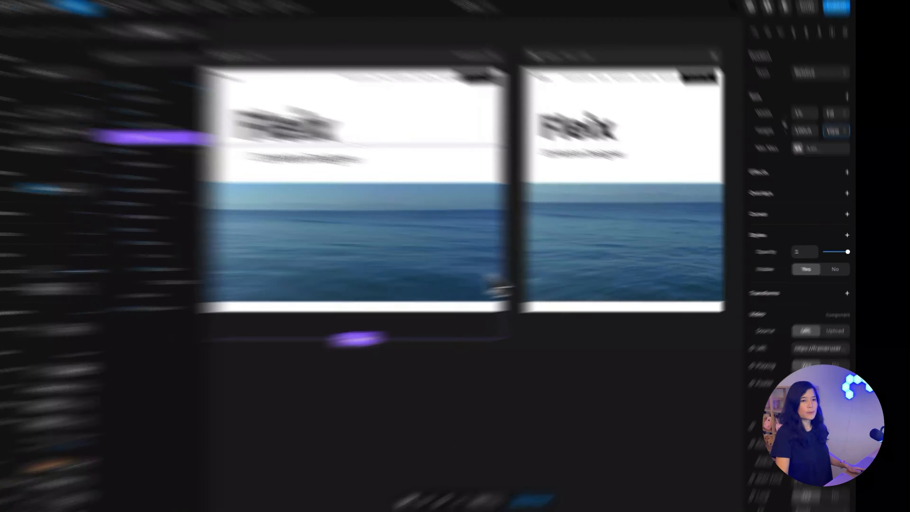
Set the desktop Video Container's height to Fit Content and select the Video inside it
click(480, 186)
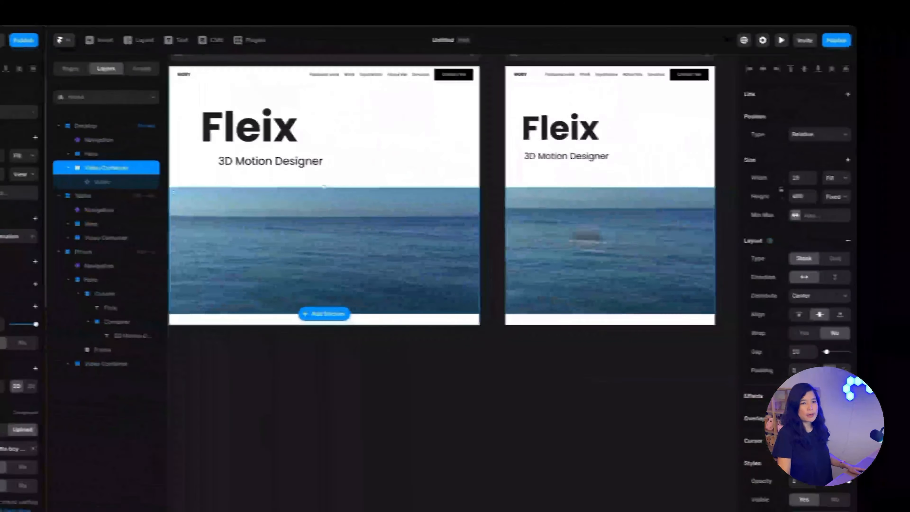
click(833, 196)
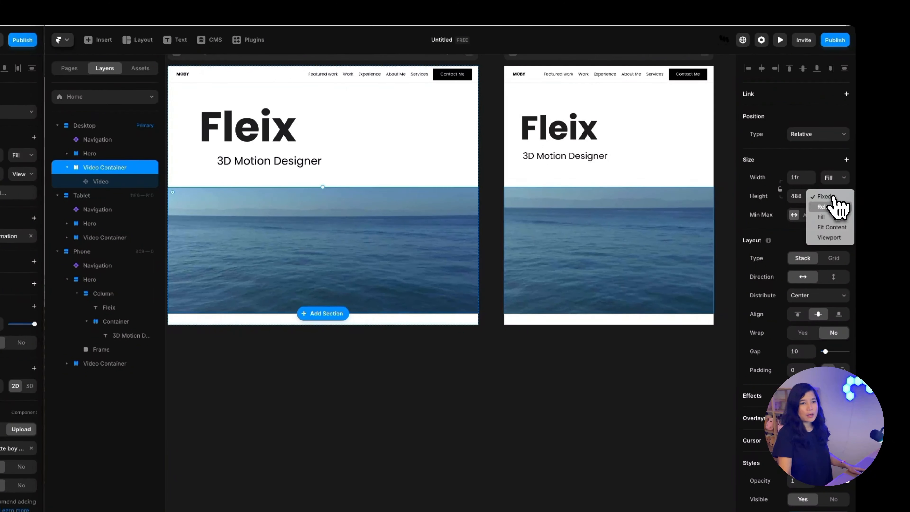
click(831, 227)
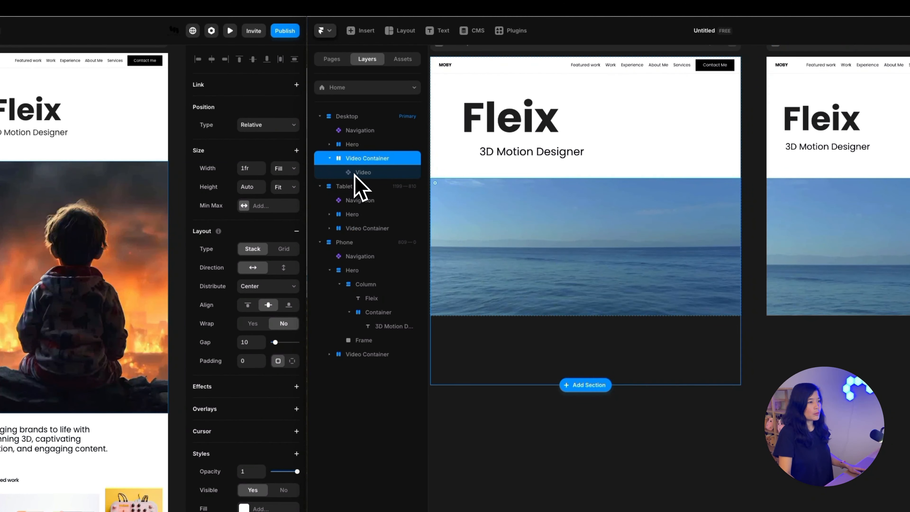
click(355, 174)
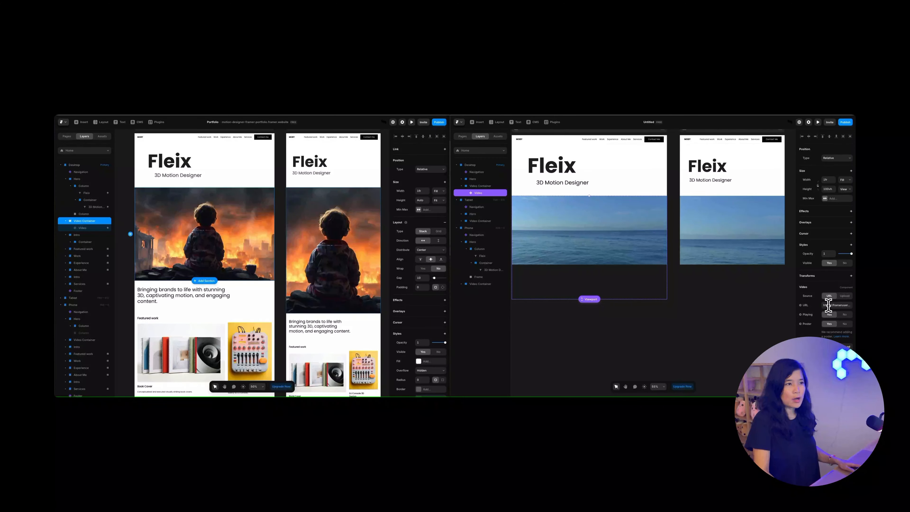
Switch the Video's source to Upload and choose the Silhouette boy MP4 file from the Moby folder
click(827, 305)
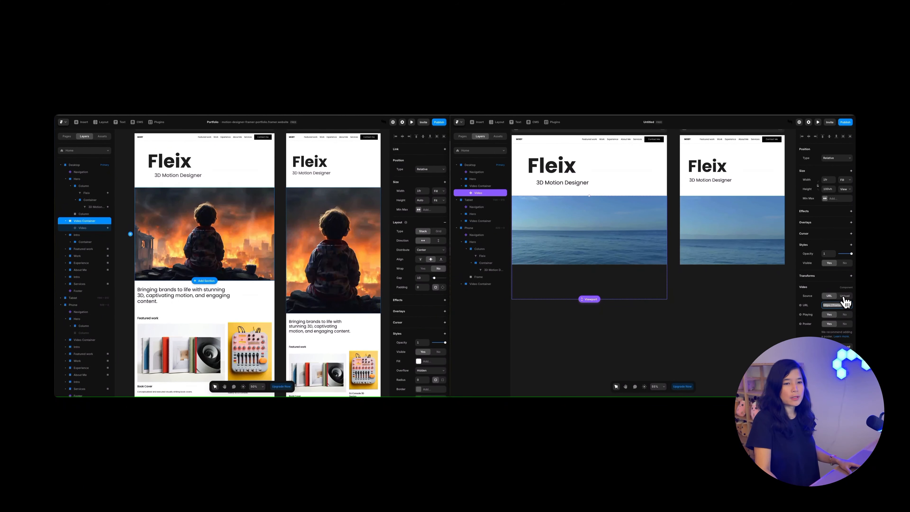
click(844, 296)
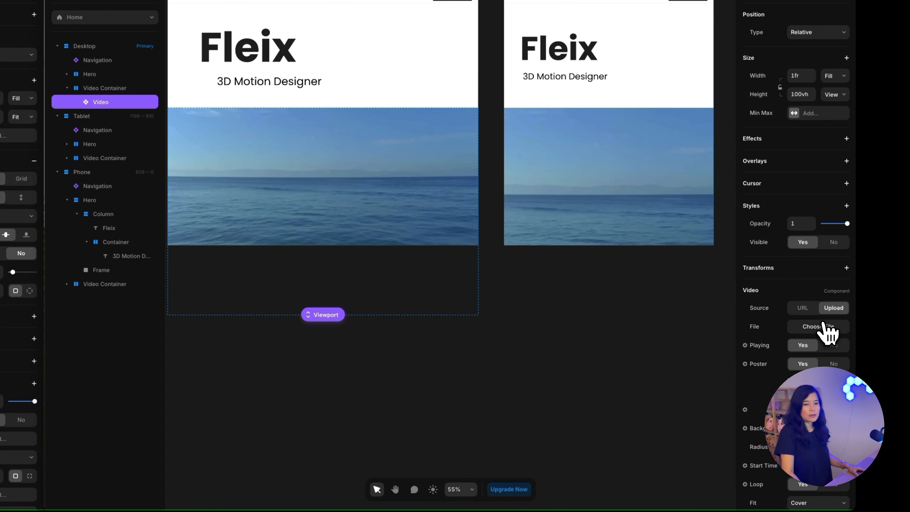
click(825, 327)
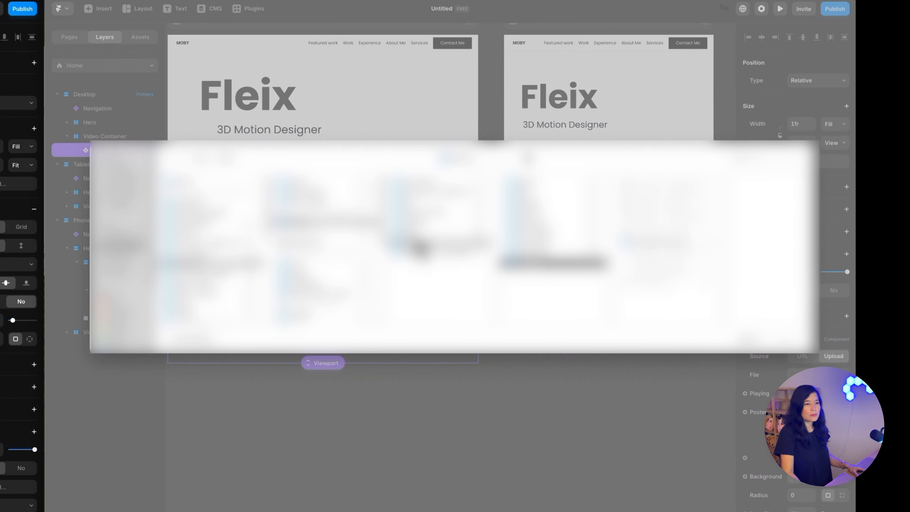
click(416, 235)
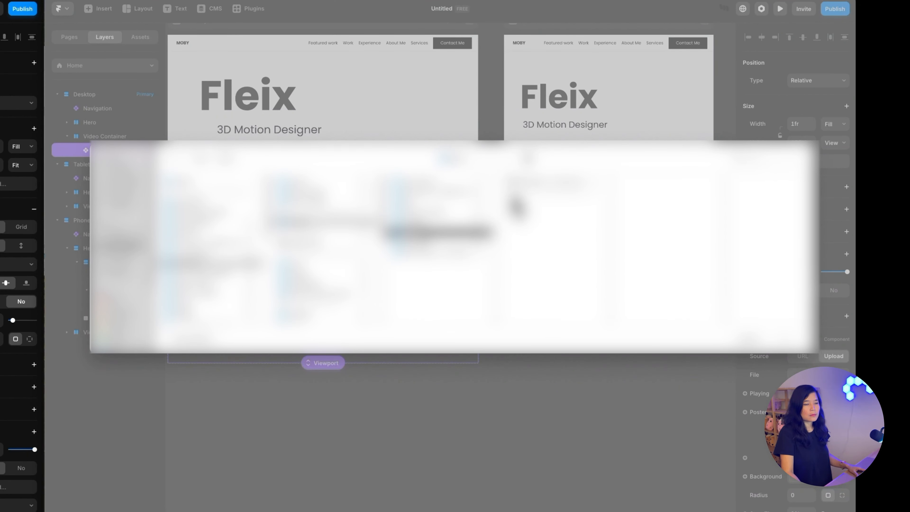
click(571, 184)
double_click(575, 188)
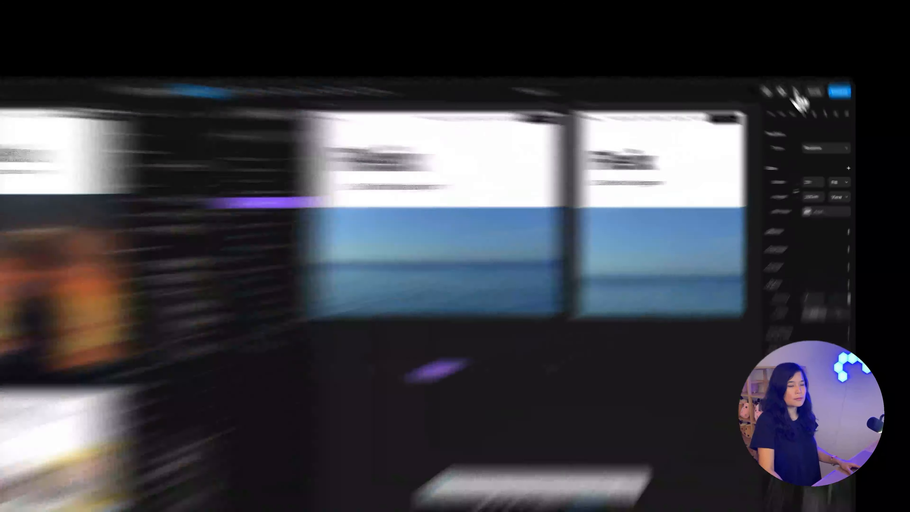
Preview the page and resize the preview down to phone width and back to a wider size
click(818, 122)
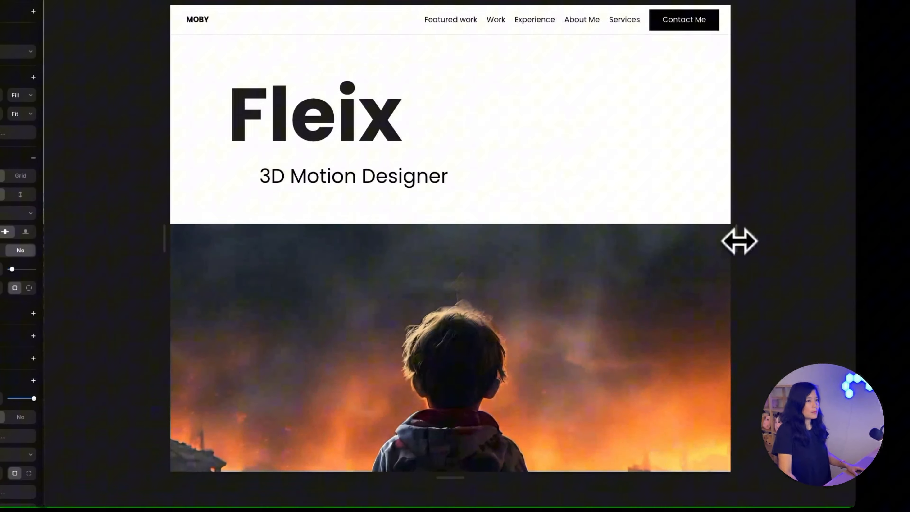
drag(739, 241, 564, 272)
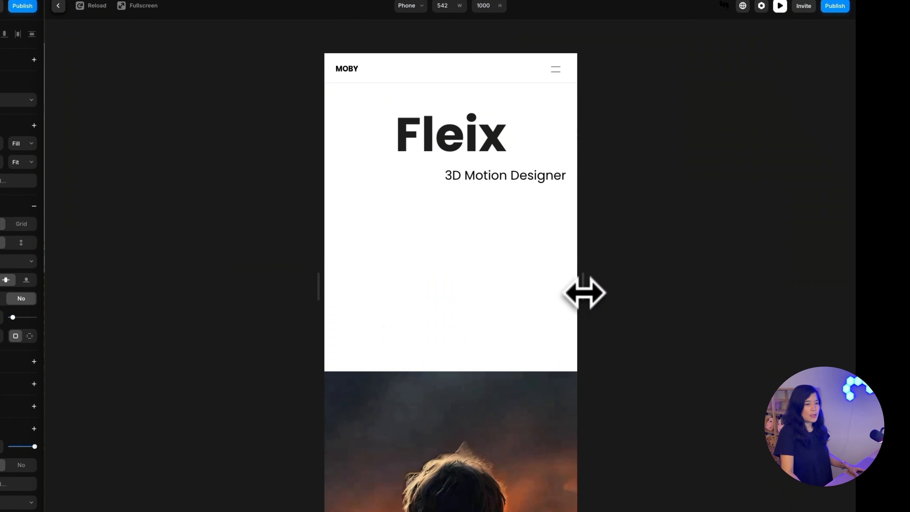
drag(583, 293, 829, 305)
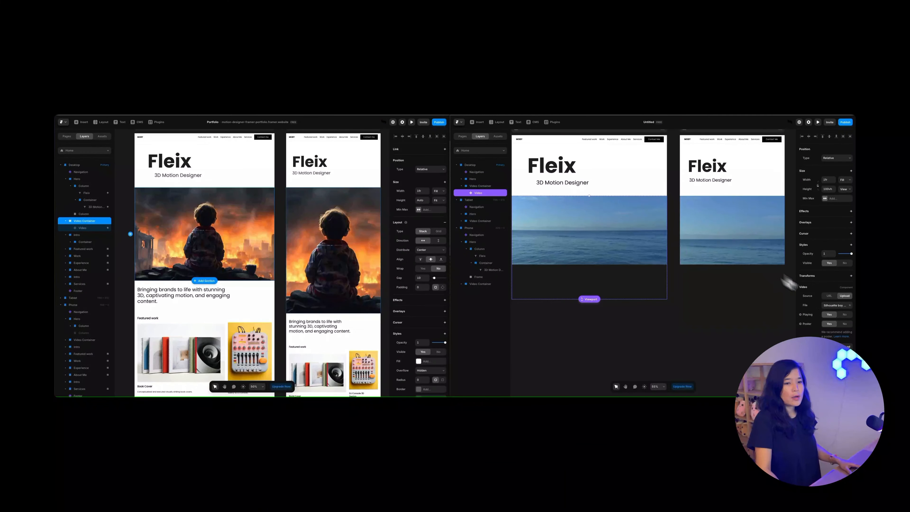
Upload "Silhouette boy with city burning after war background.png" as the Video's poster image
scroll(845, 341, down, 2)
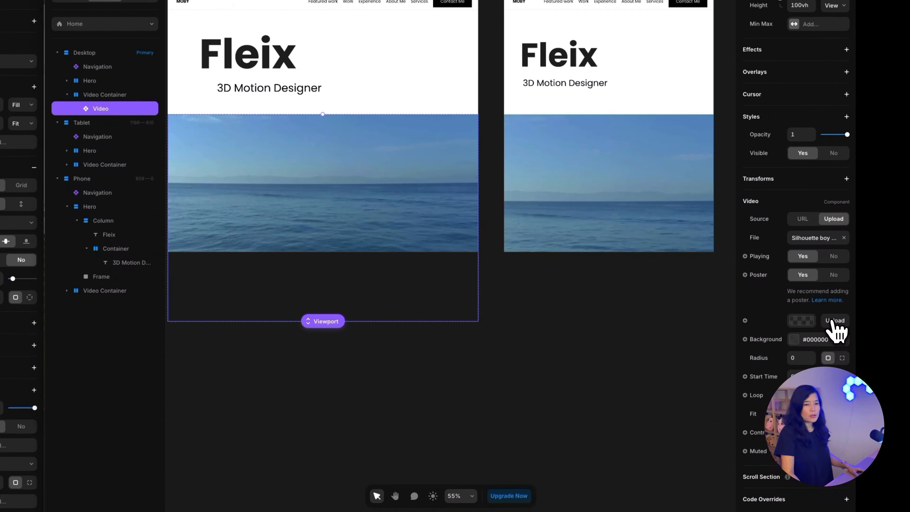
click(833, 321)
click(514, 150)
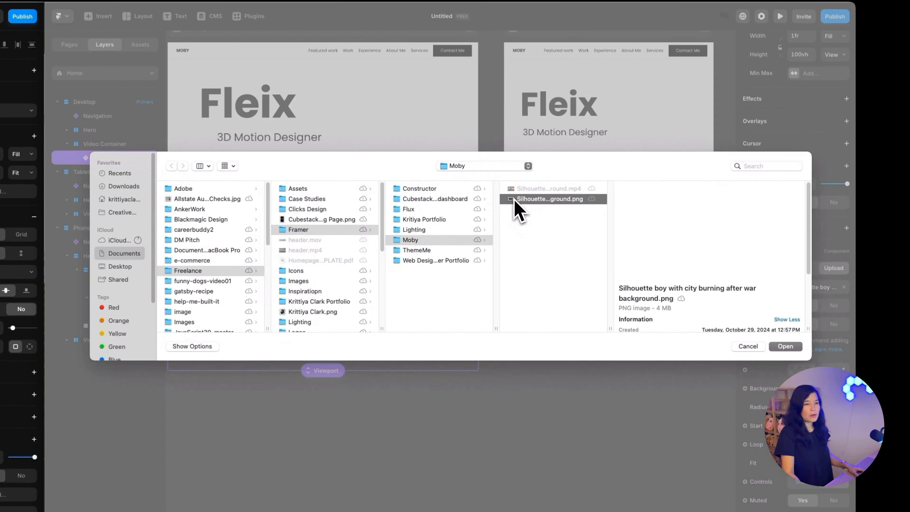
double_click(514, 199)
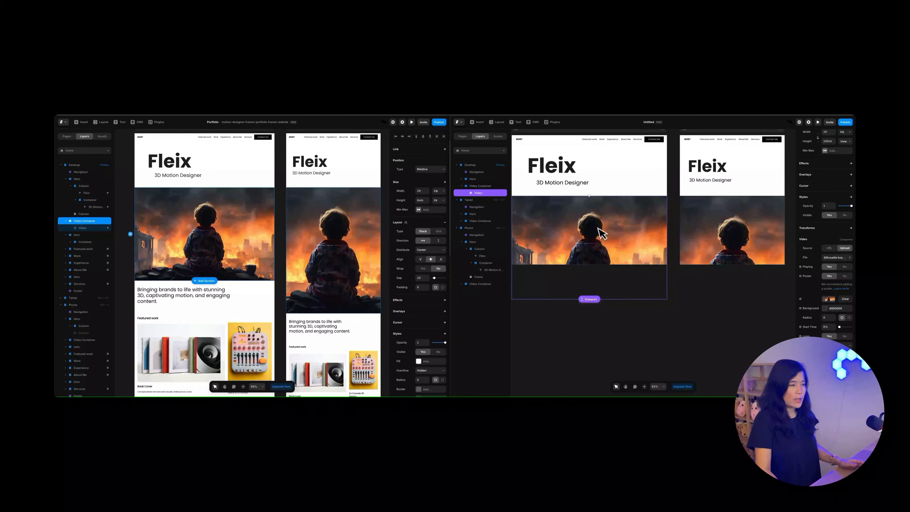
Set the Desktop breakpoint's height to Fit Content
scroll(679, 217, right, 5)
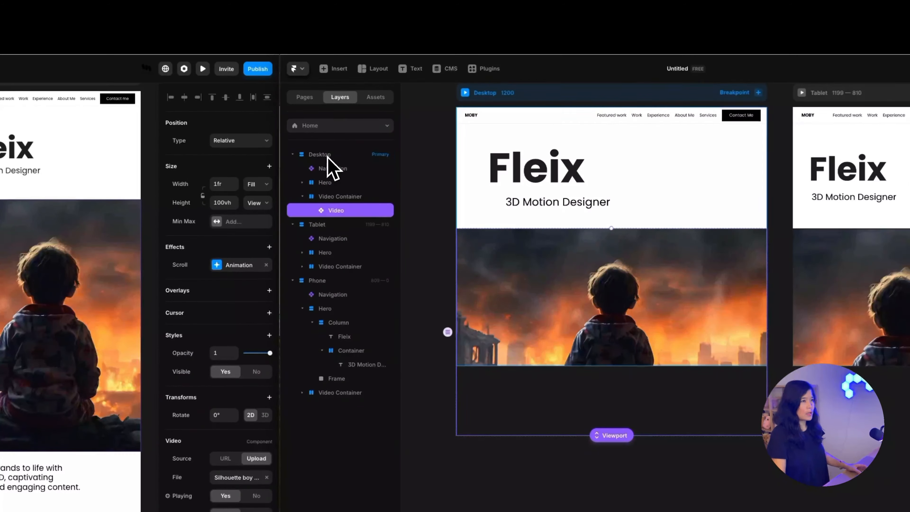
click(474, 166)
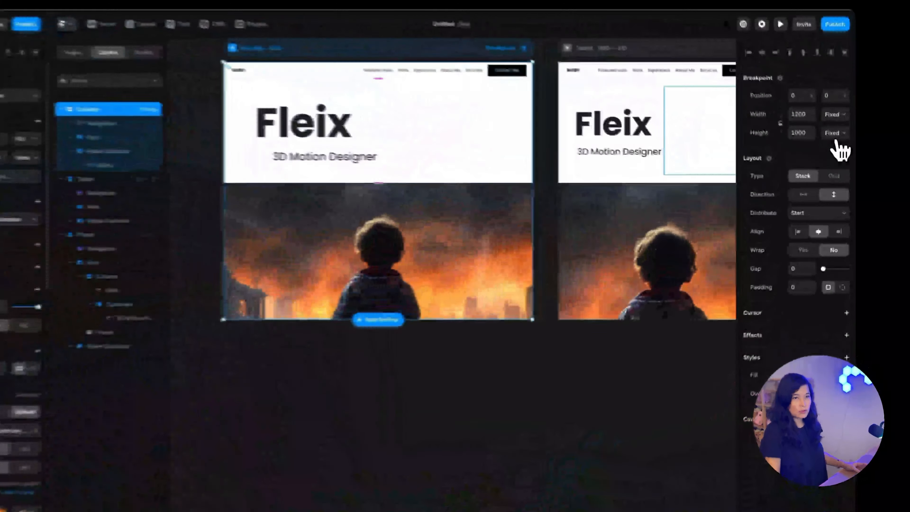
click(845, 176)
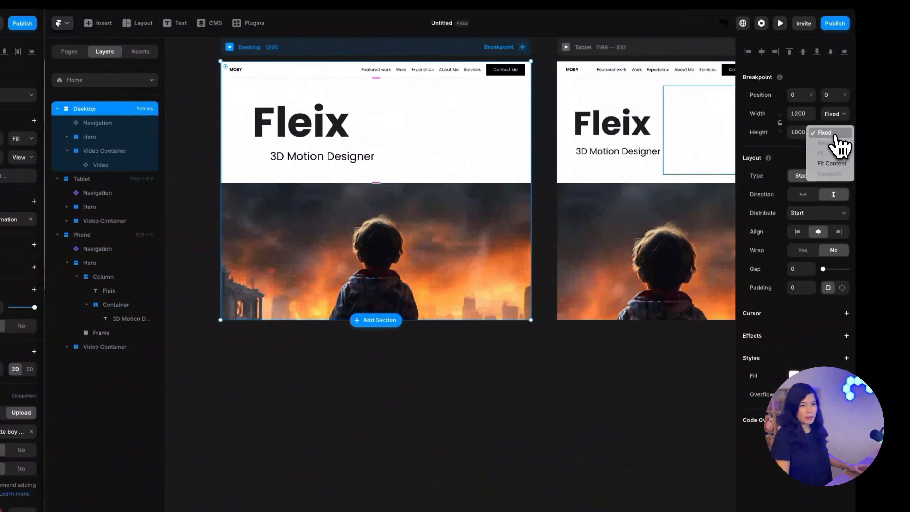
click(830, 164)
Hide the empty Frame in the Phone breakpoint's Hero by setting Visible to No
scroll(593, 335, right, 10)
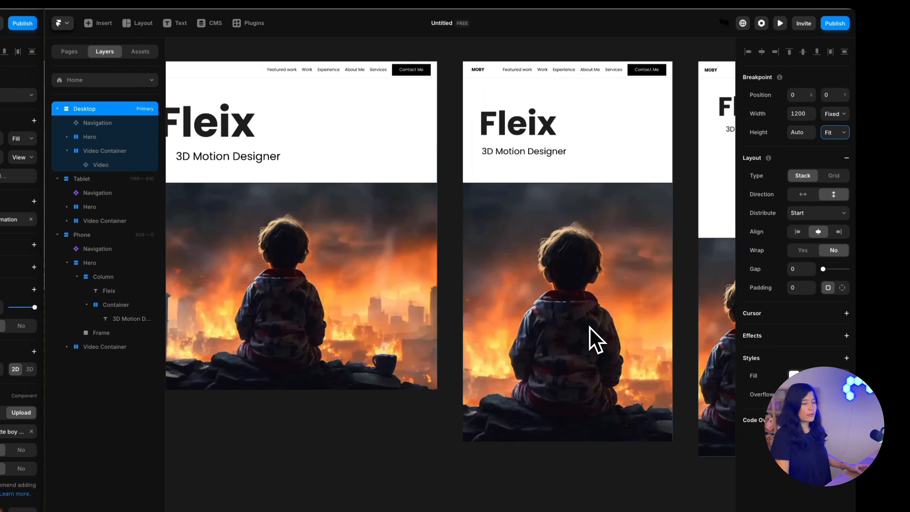
scroll(589, 330, right, 2)
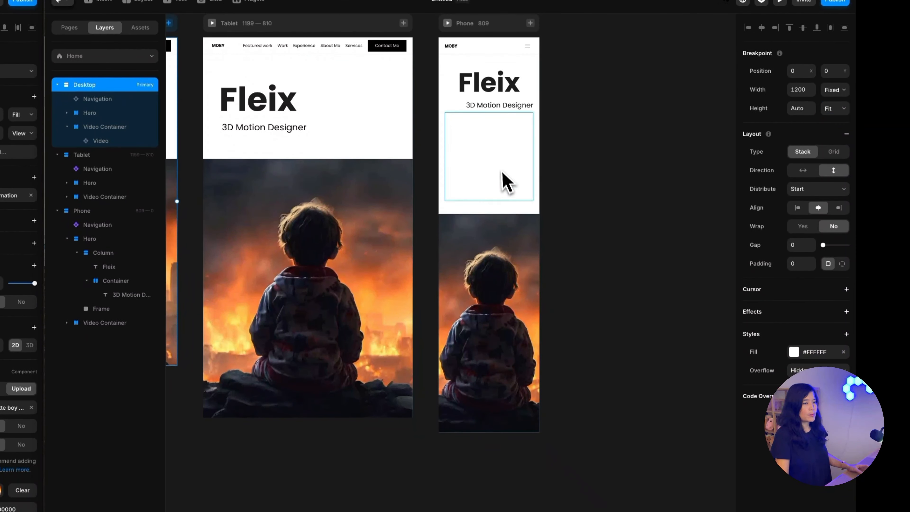
click(498, 203)
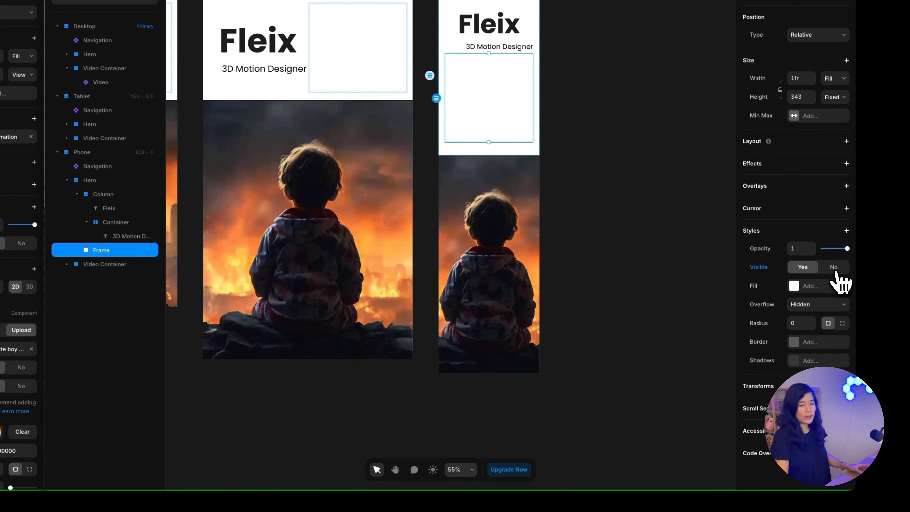
click(834, 268)
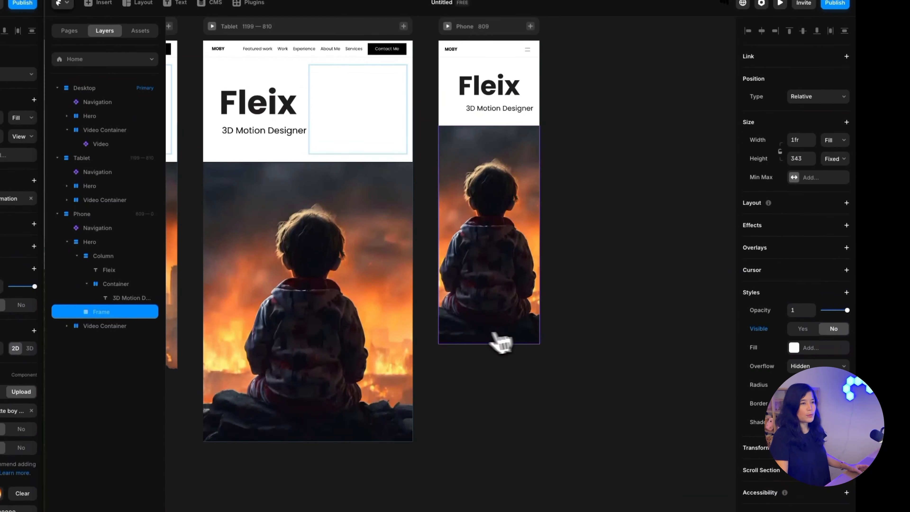
Preview the page, widen the preview from phone to full desktop width, and check the hero and video section
scroll(494, 282, left, 5)
scroll(486, 351, left, 5)
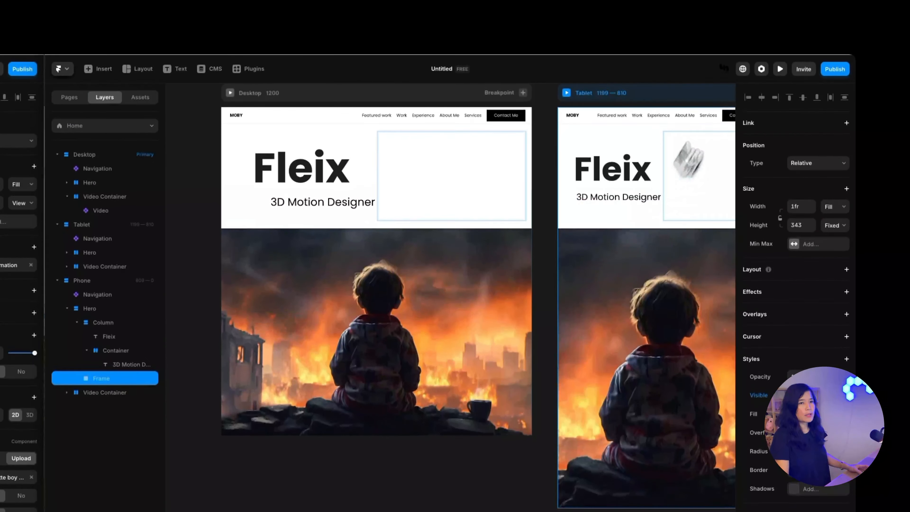
click(780, 3)
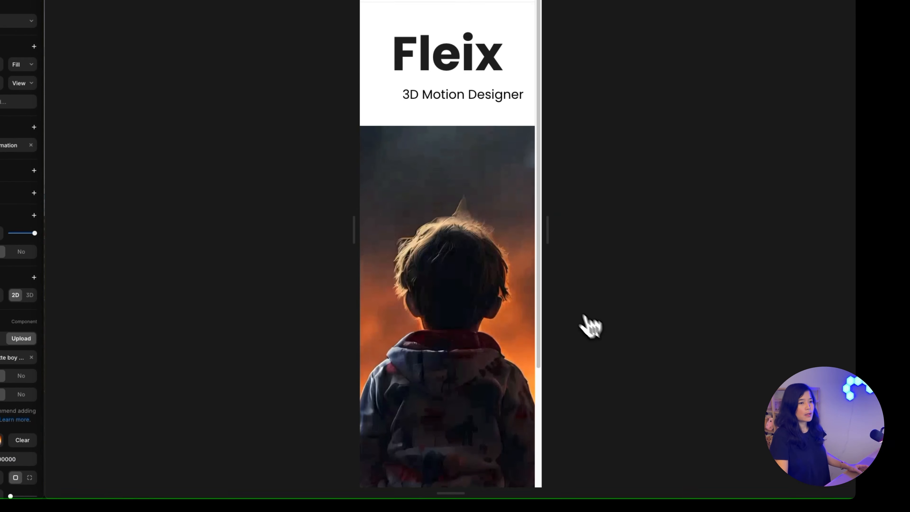
drag(548, 355, 658, 355)
drag(658, 235, 853, 246)
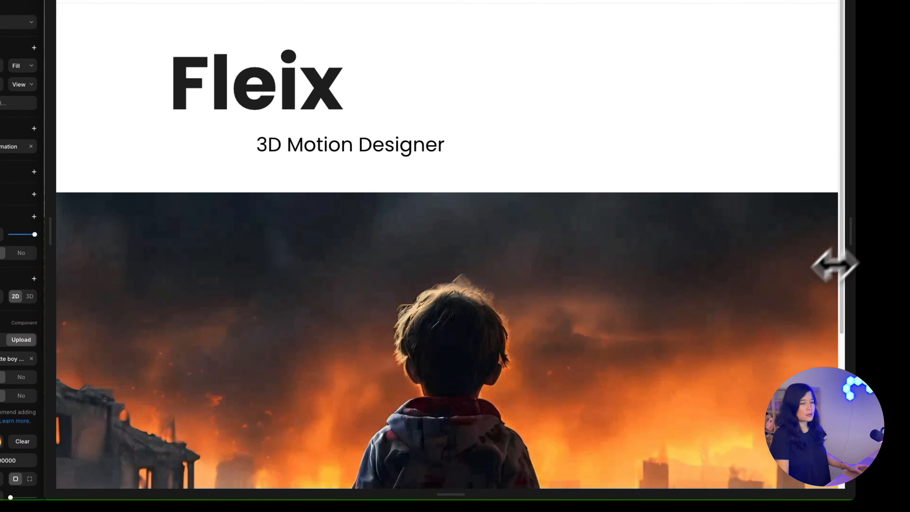
scroll(788, 294, down, 5)
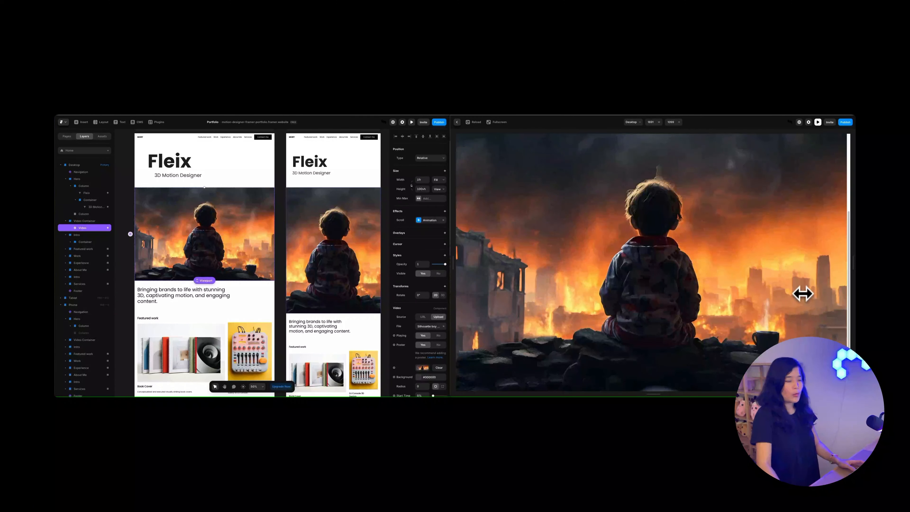
scroll(800, 297, up, 3)
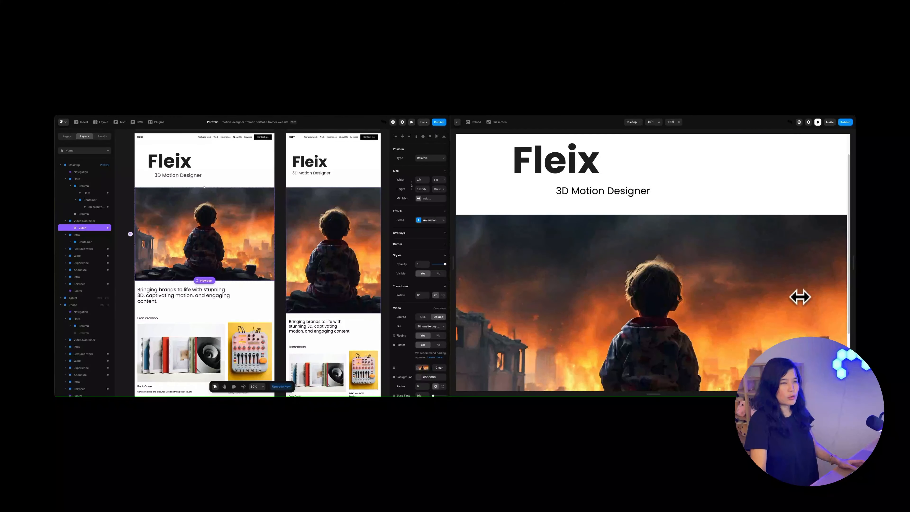
scroll(798, 296, down, 3)
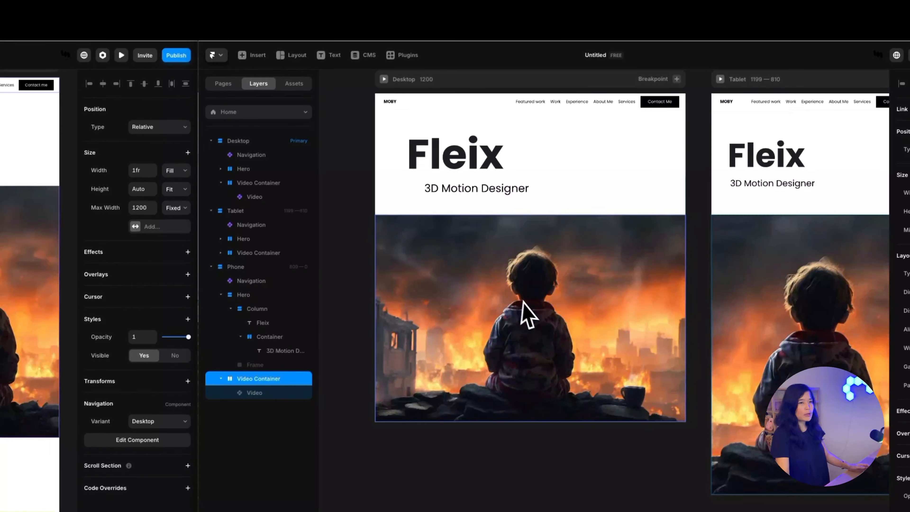
Add a fixed Max Width of 1200 to the desktop Navigation and preview the page
click(407, 107)
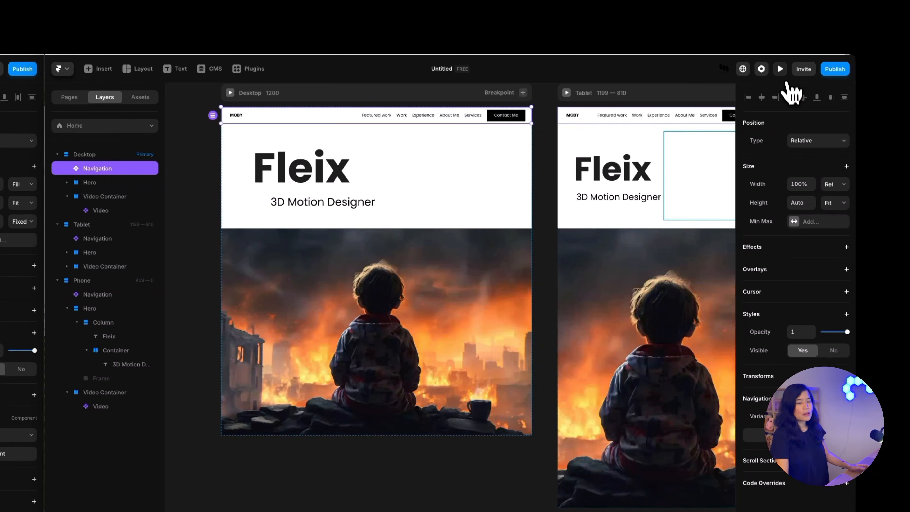
click(780, 70)
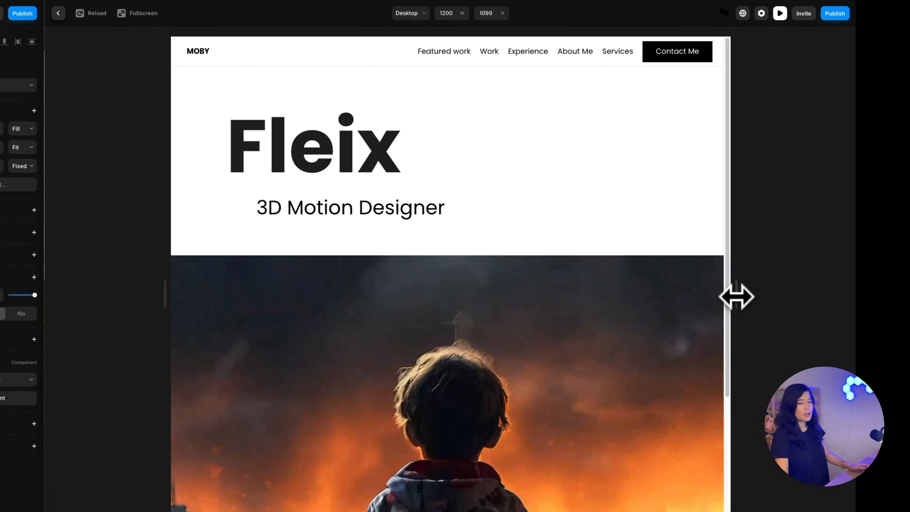
drag(736, 297, 737, 298)
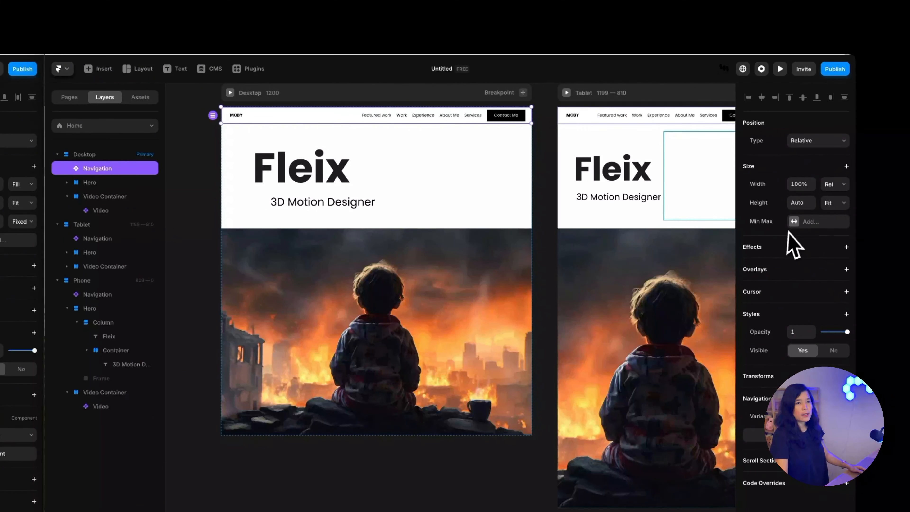
click(809, 223)
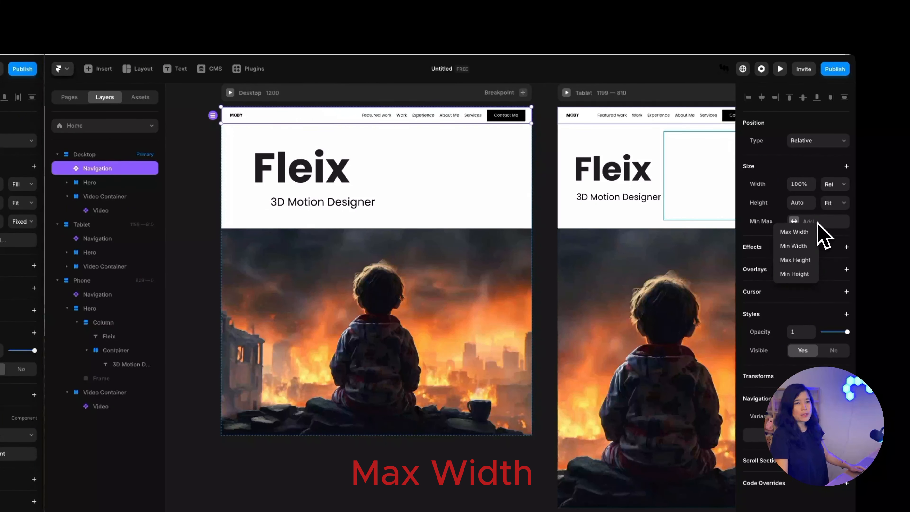
click(811, 231)
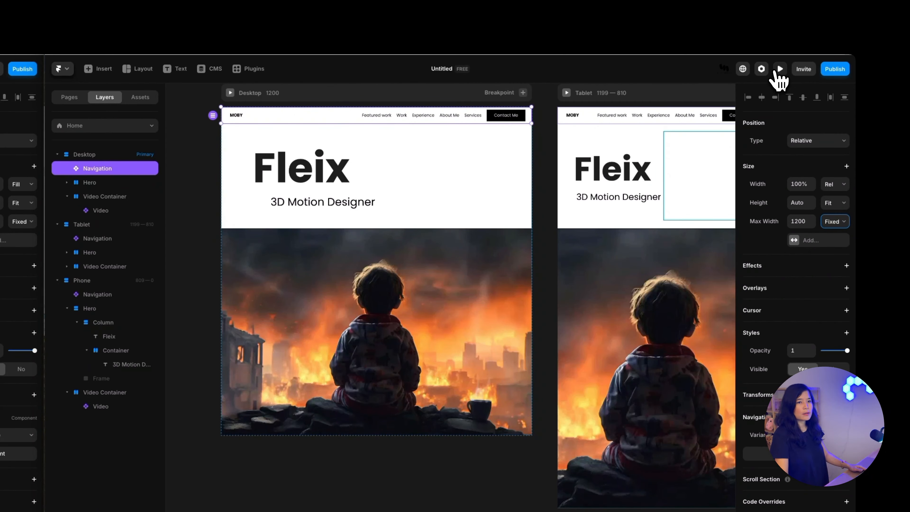
click(778, 70)
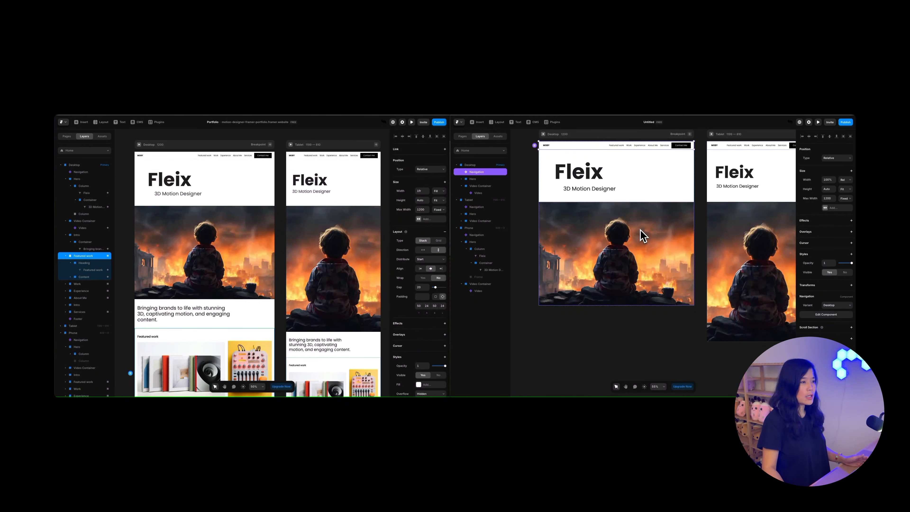
scroll(232, 233, down, 3)
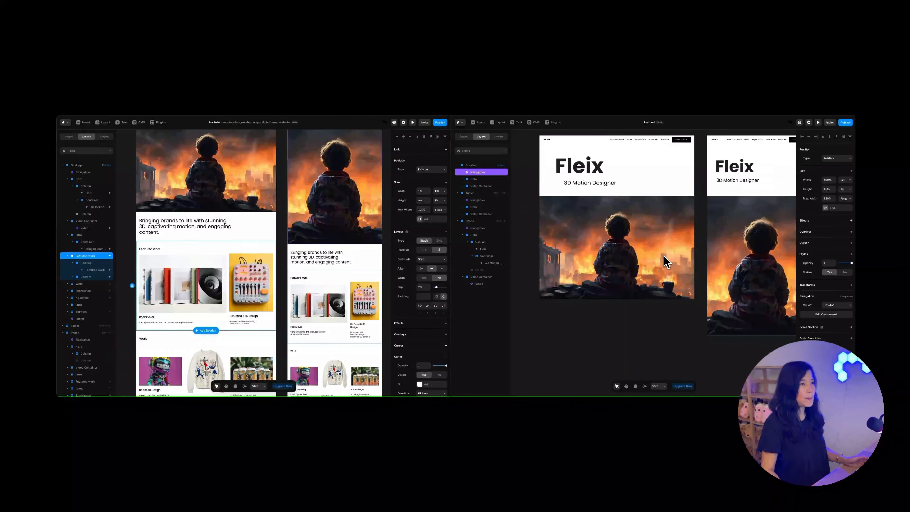
scroll(664, 256, down, 1)
scroll(664, 256, up, 1)
click(558, 134)
key(f)
key(Escape)
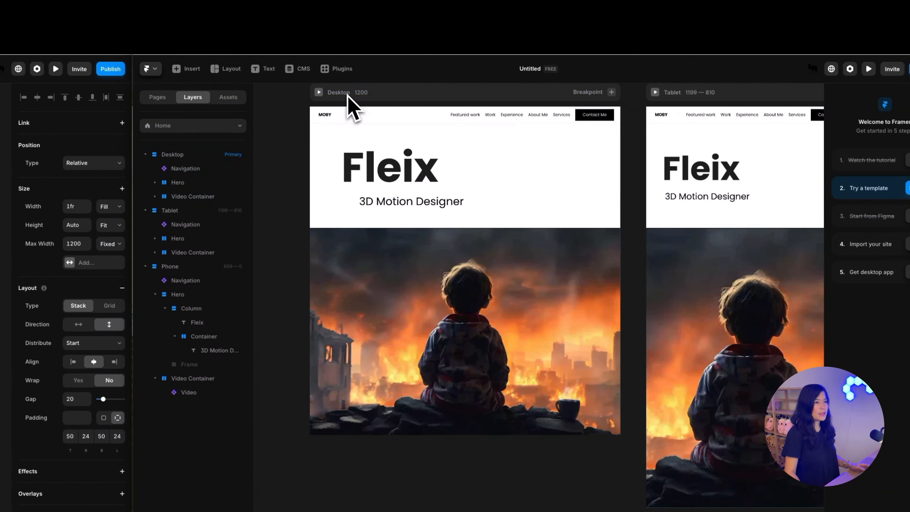
Switch the Desktop breakpoint's height to Fixed and set it to 2000
click(346, 94)
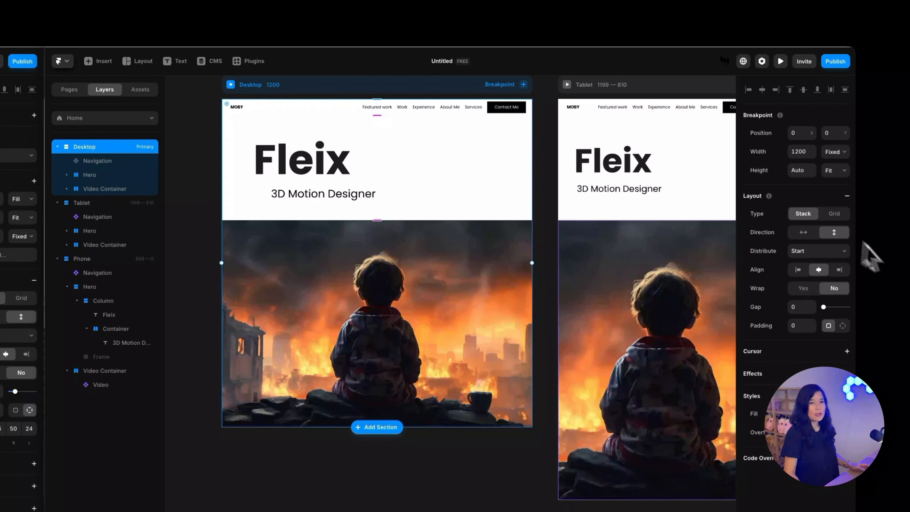
click(834, 171)
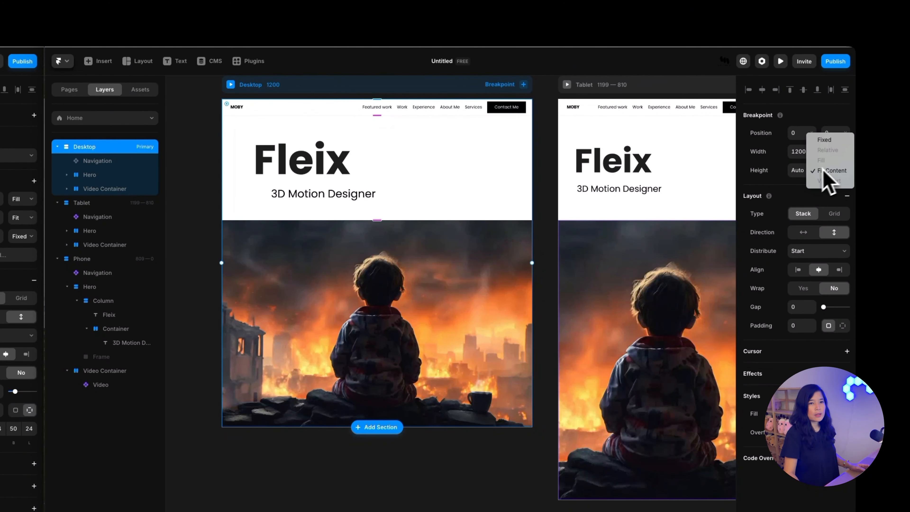
click(823, 141)
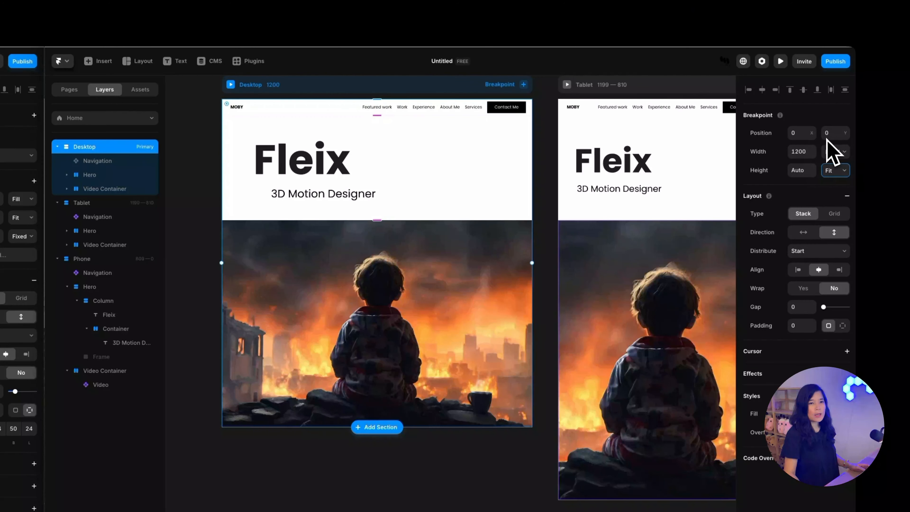
click(803, 174)
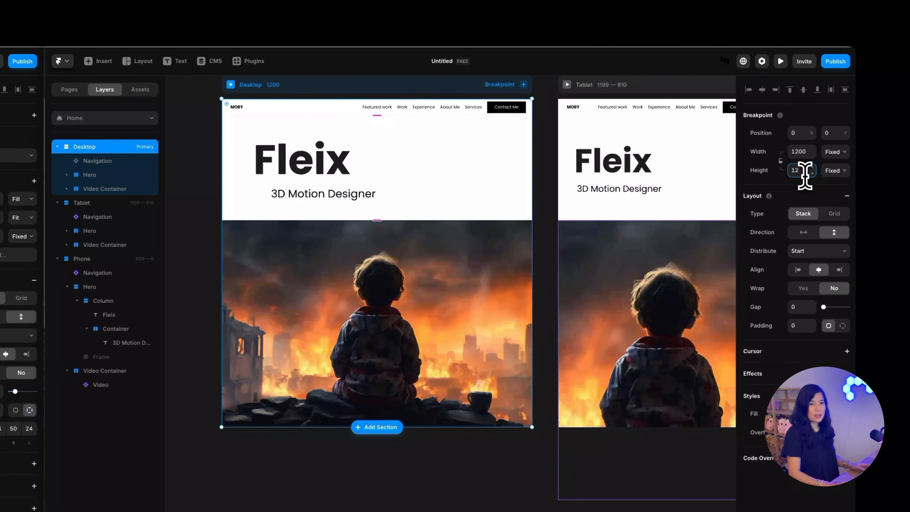
text(2000)
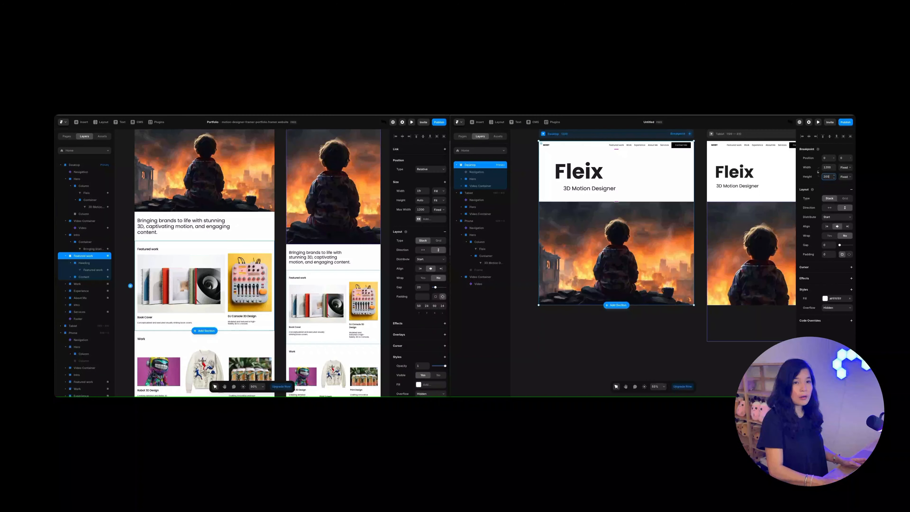
key(Return)
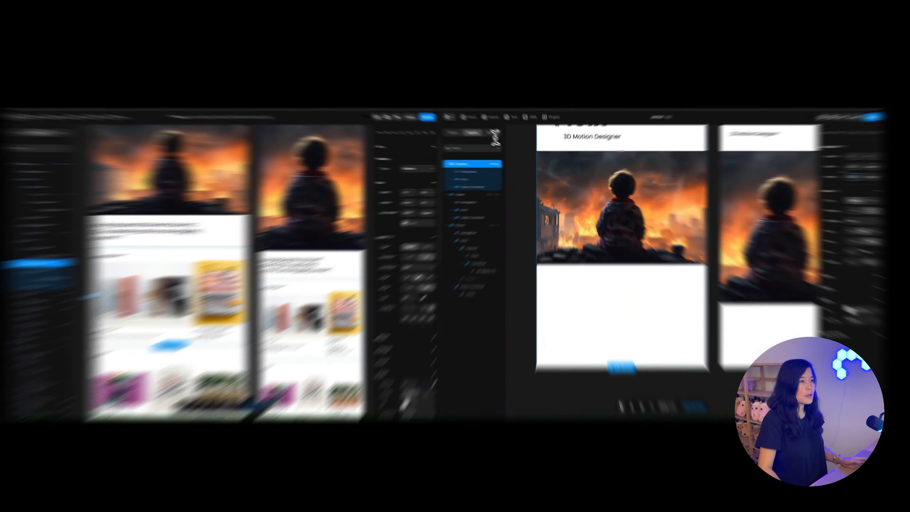
Draw a full-width frame of about 1200 × 402 directly below the desktop video and rename it Intro
click(497, 122)
click(434, 94)
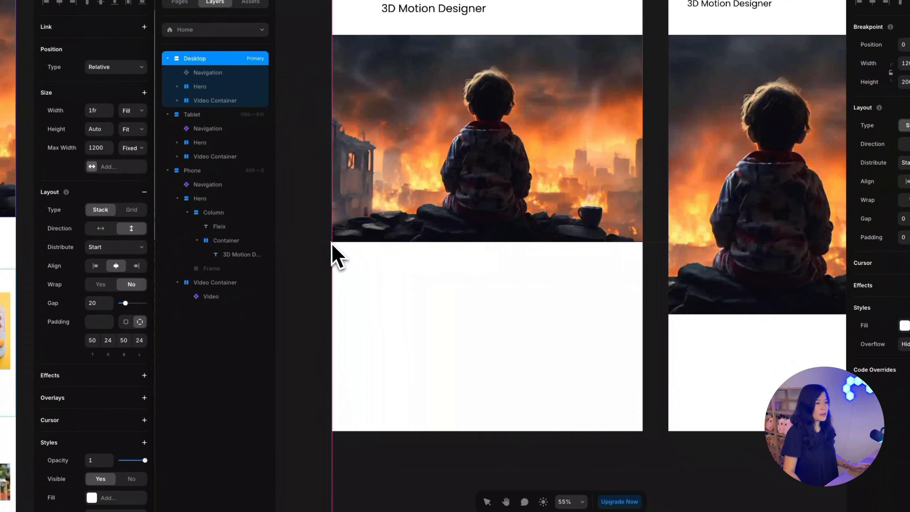
drag(333, 243, 641, 346)
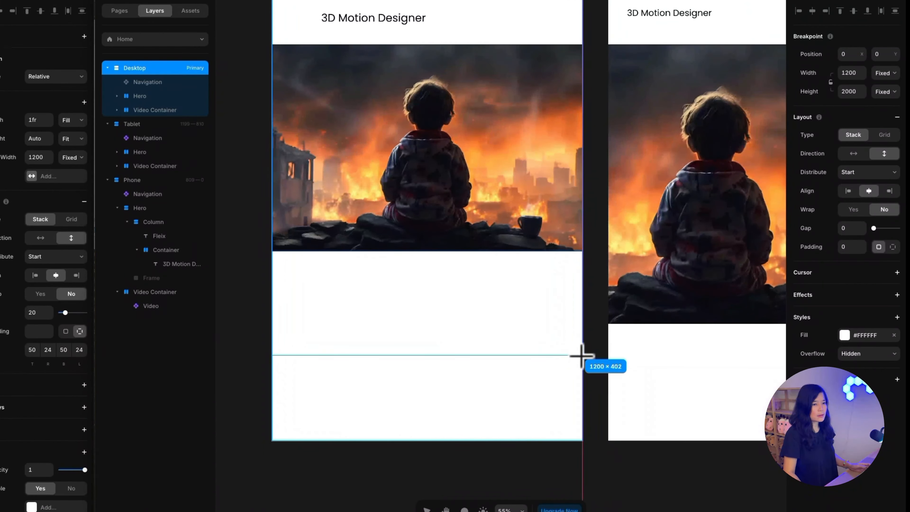
drag(582, 355, 582, 355)
double_click(141, 125)
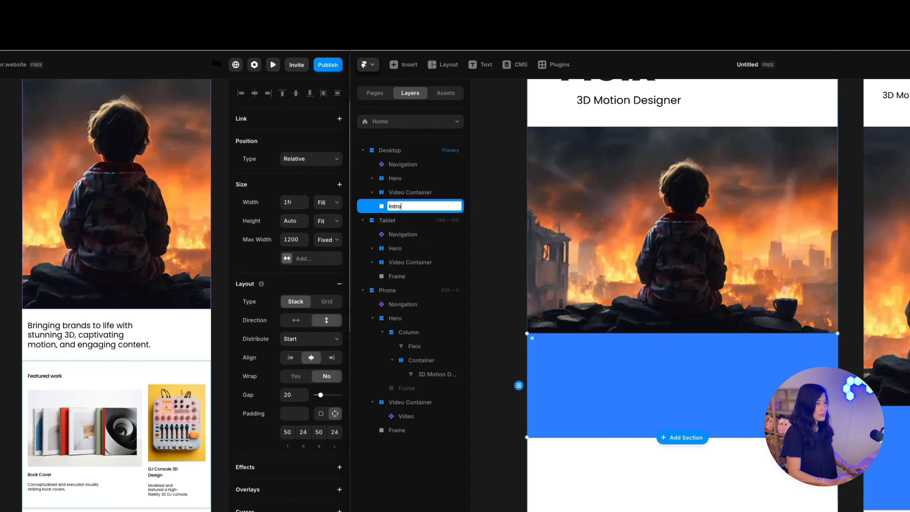
text(Intro)
key(Return)
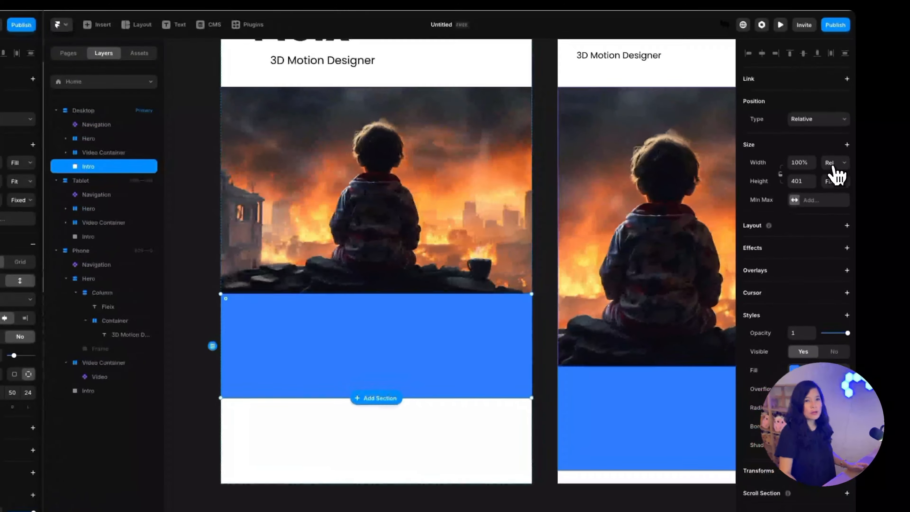
Set the Intro frame's width to Fill and add a stack layout to it
click(845, 191)
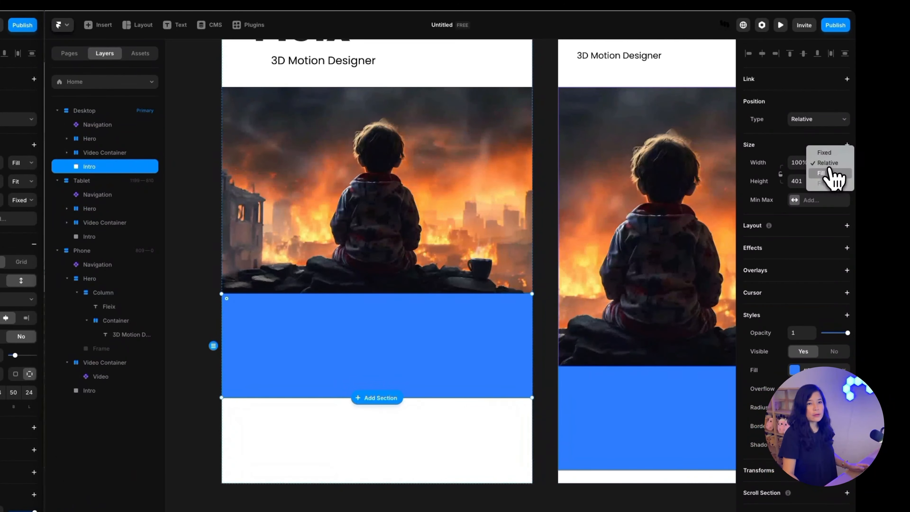
click(838, 196)
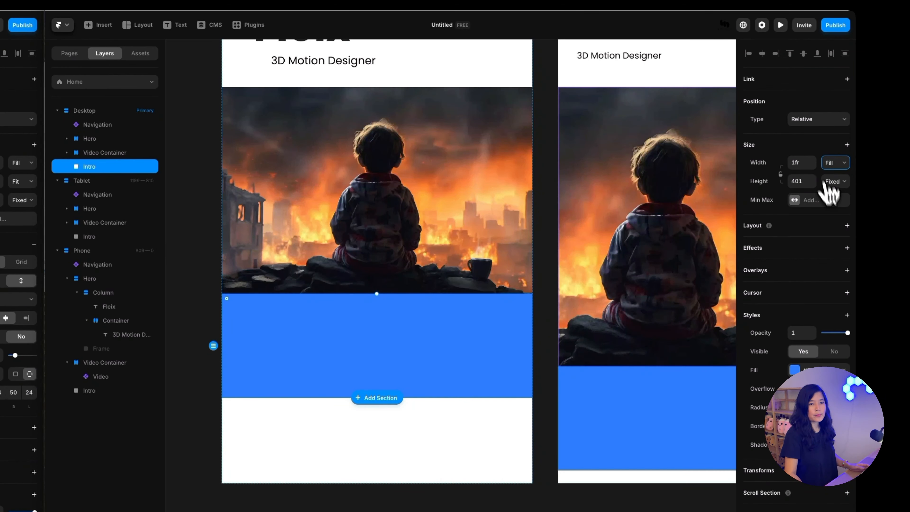
click(847, 226)
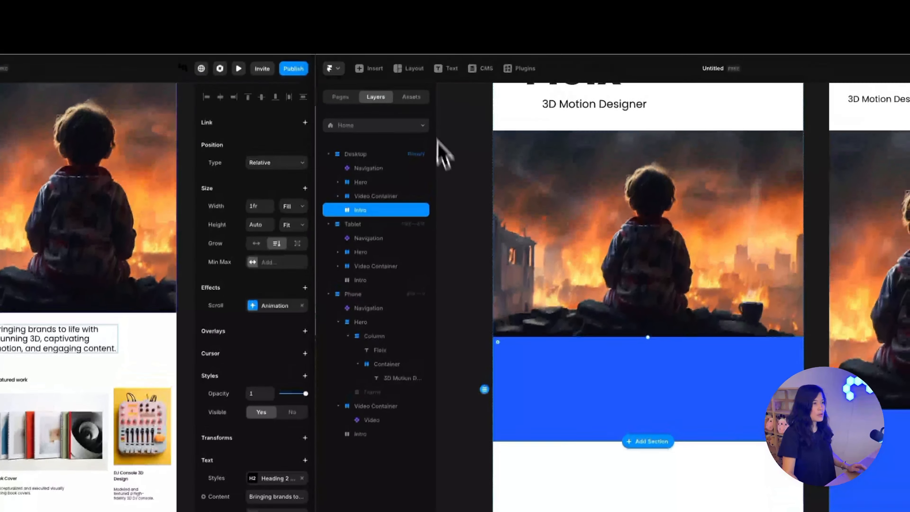
Draw a frame inside the desktop Intro section and set its width to 80% relative
click(406, 69)
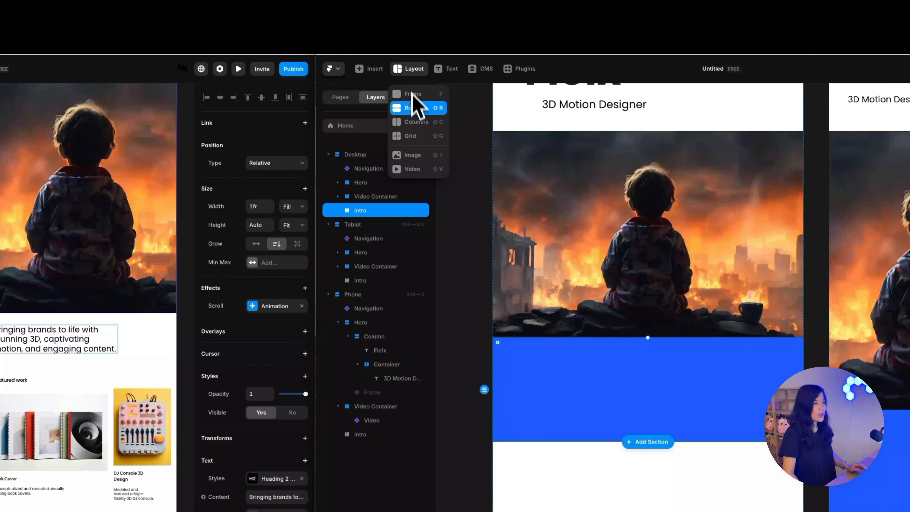
click(412, 102)
mouse_move(318, 252)
mouse_down()
mouse_move(400, 300)
mouse_move(522, 342)
mouse_up()
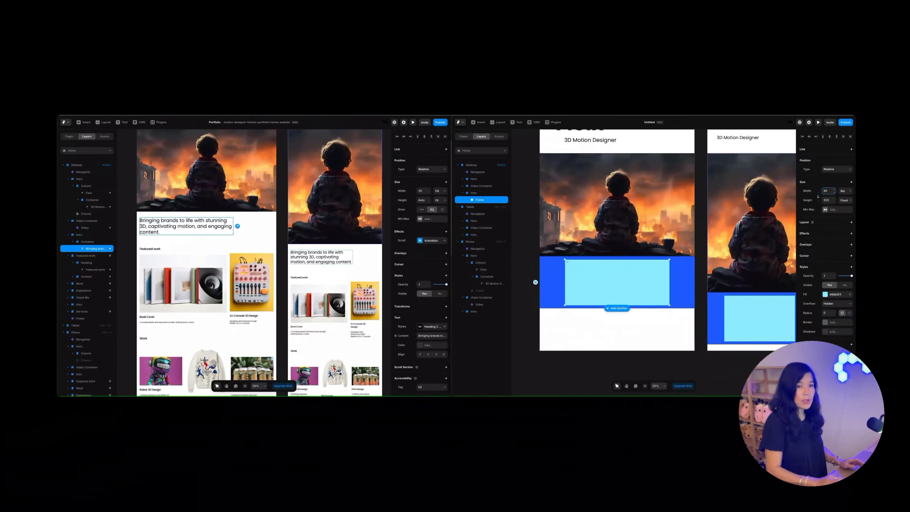
key(Return)
Turn the frame inside Intro into a stack without a fill and rename it Container
click(851, 223)
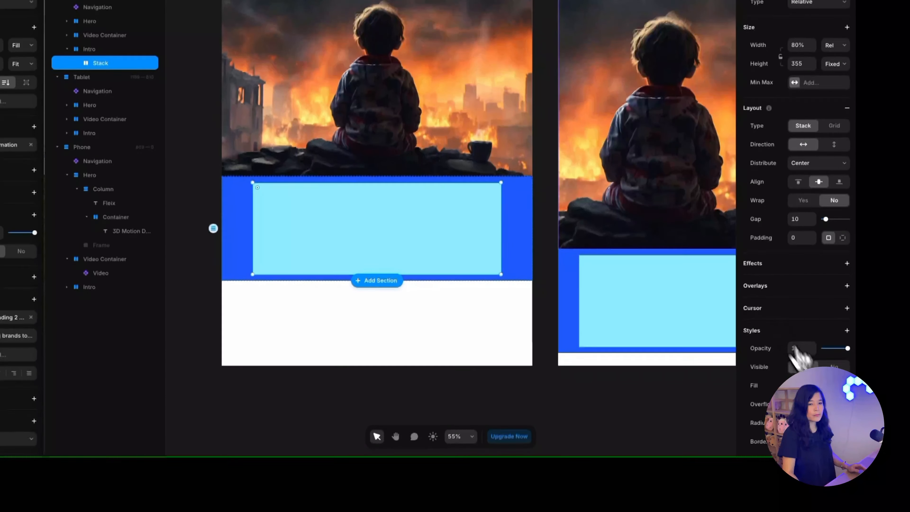
click(843, 455)
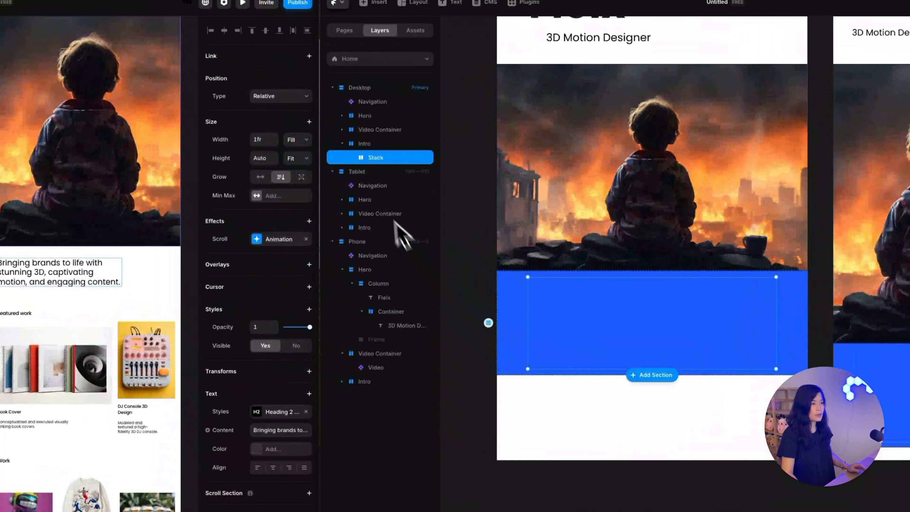
double_click(101, 63)
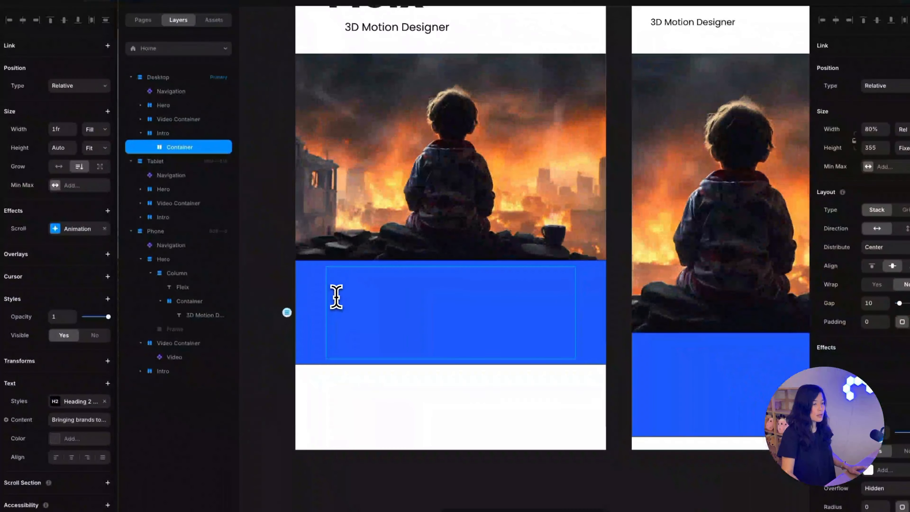
Add the Heading 2 text "Bringing brands to life with stunning 3D, captivating motion, and engaging content." inside the Intro's Container
click(367, 315)
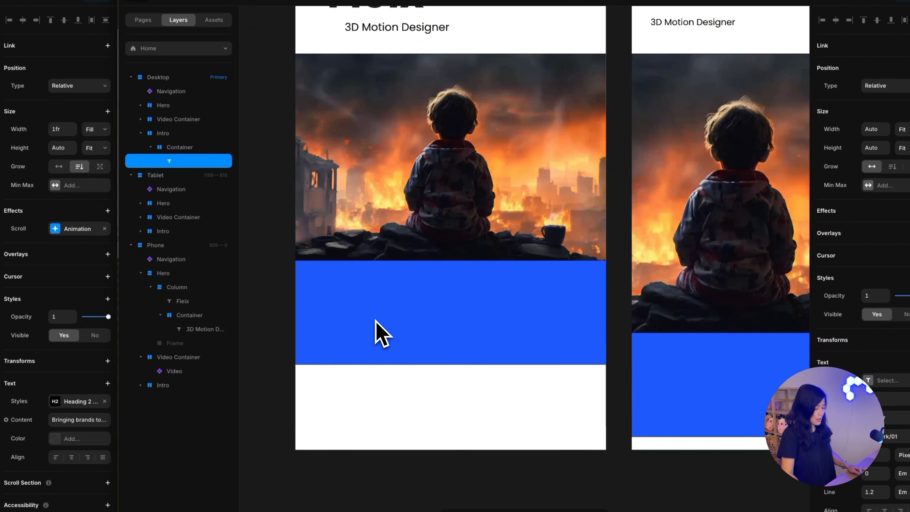
text(Bringing brands to life with stunning 3D, captivating motion, and engaging content)
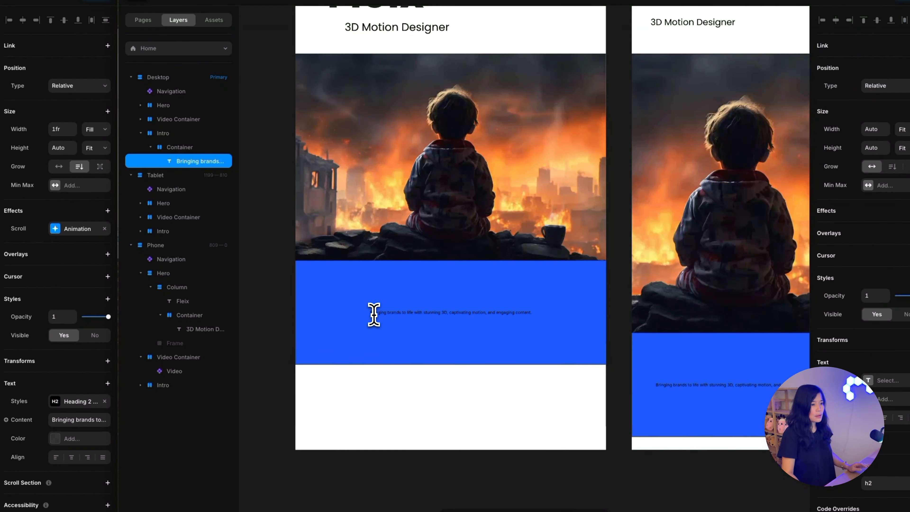
key(ctrl+a)
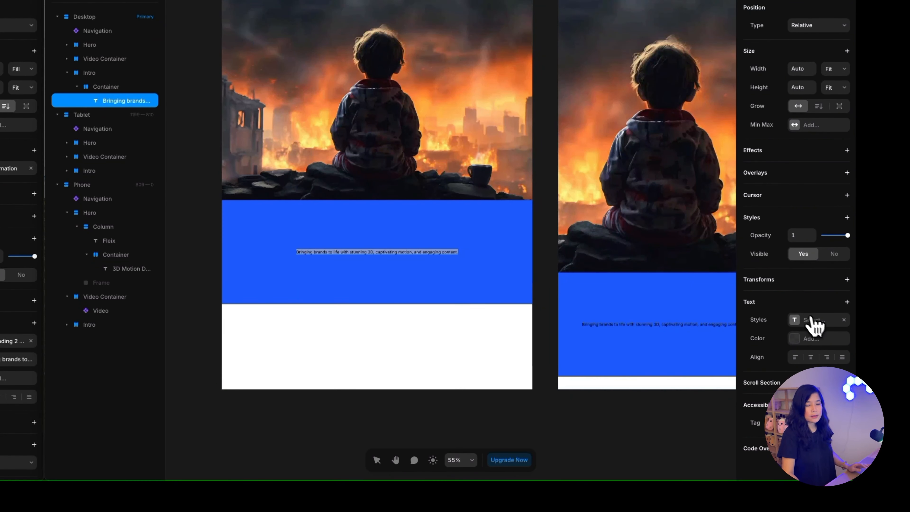
click(814, 319)
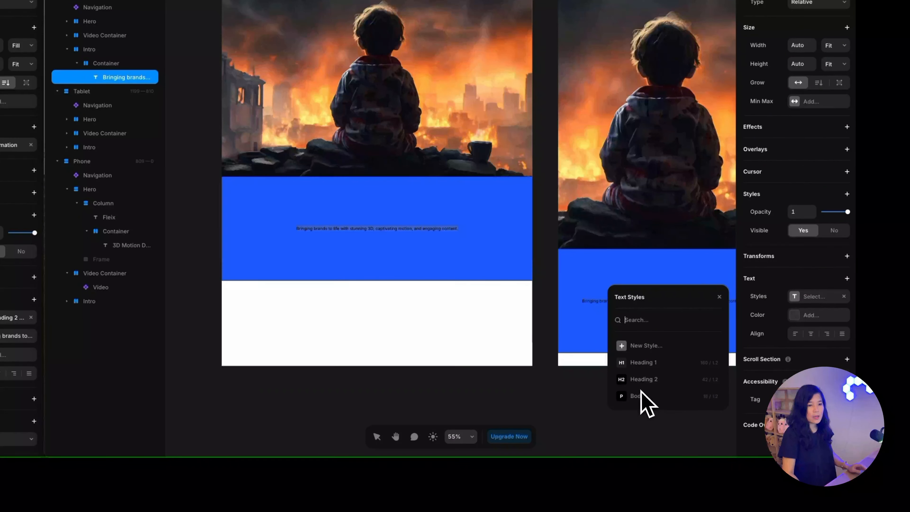
click(643, 380)
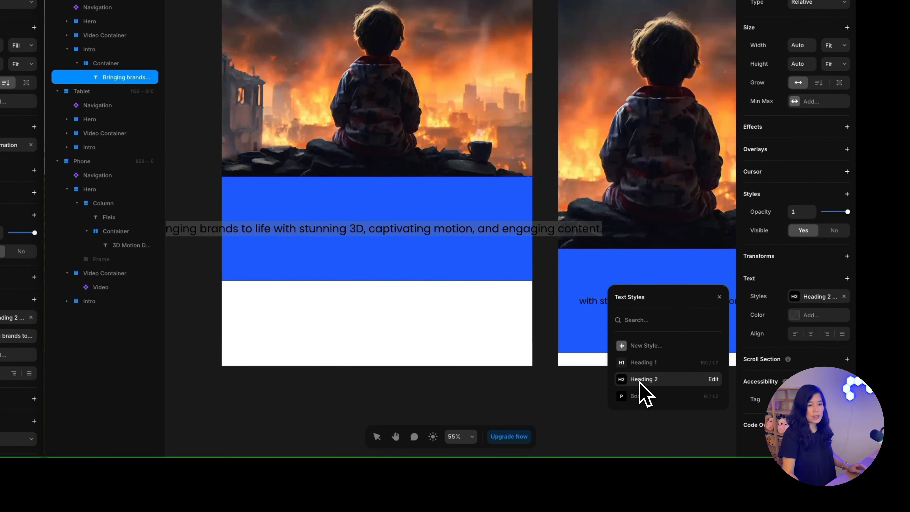
Apply the dark/01 color style to the intro text and set its width to Fill
click(806, 316)
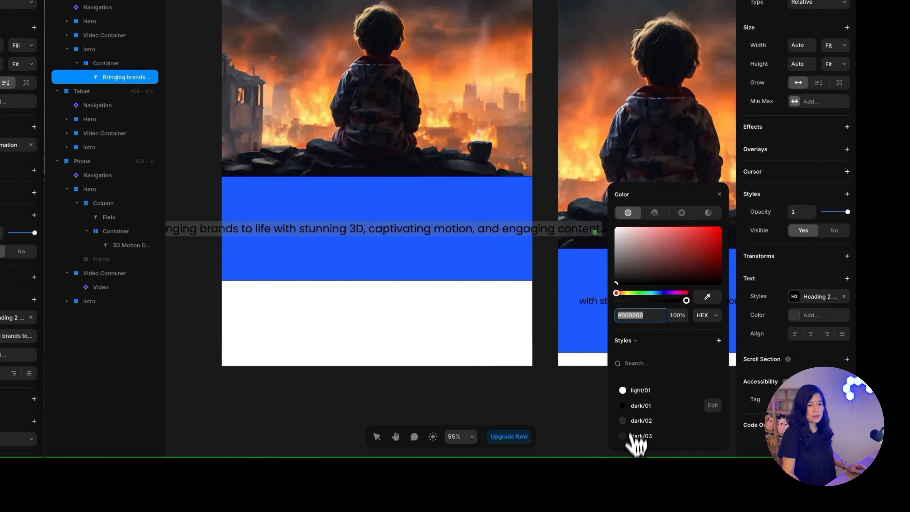
click(643, 407)
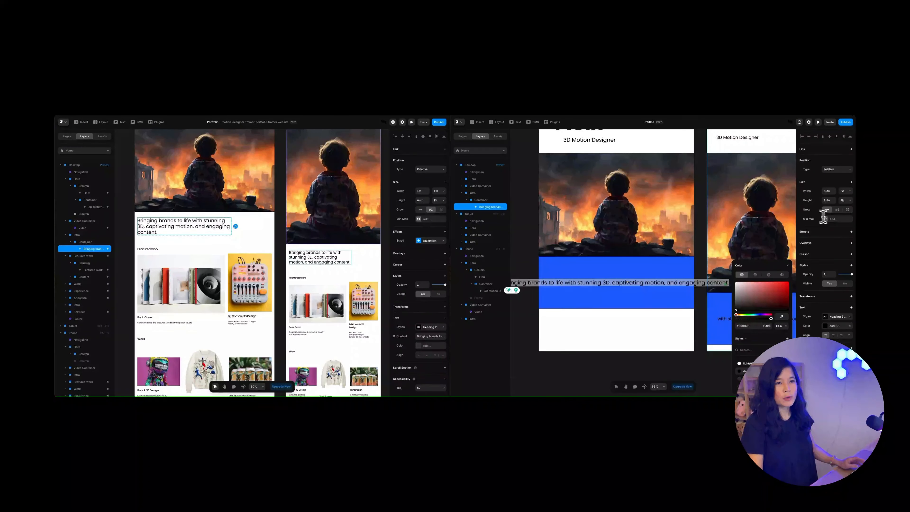
click(837, 210)
click(843, 191)
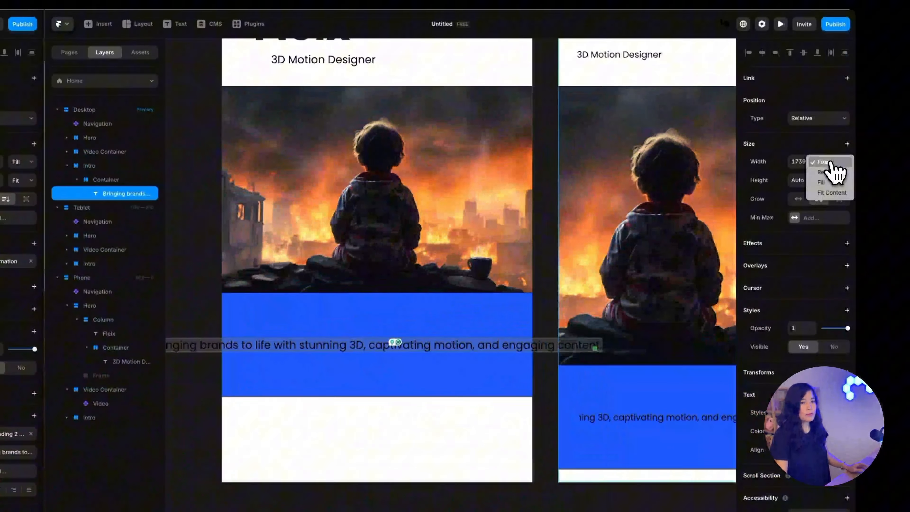
click(821, 185)
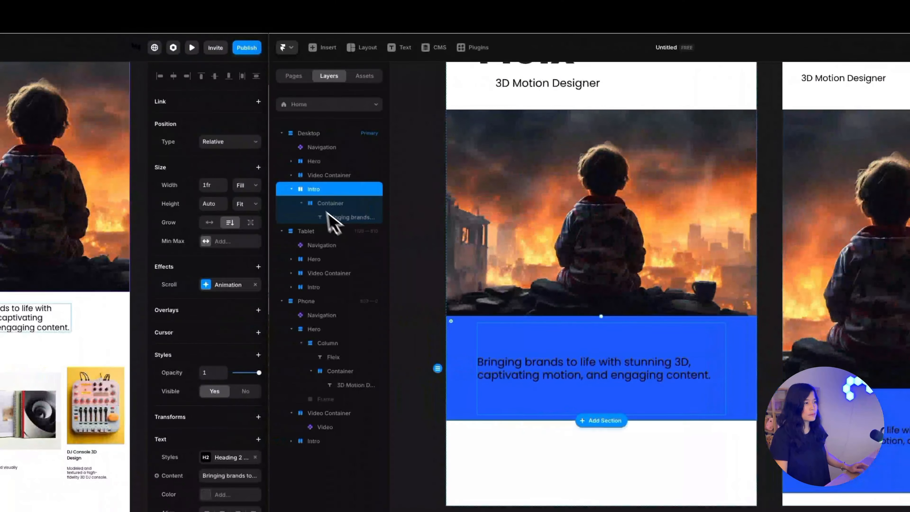
Set the desktop Intro section's height to Fit Content and remove its blue fill
click(338, 131)
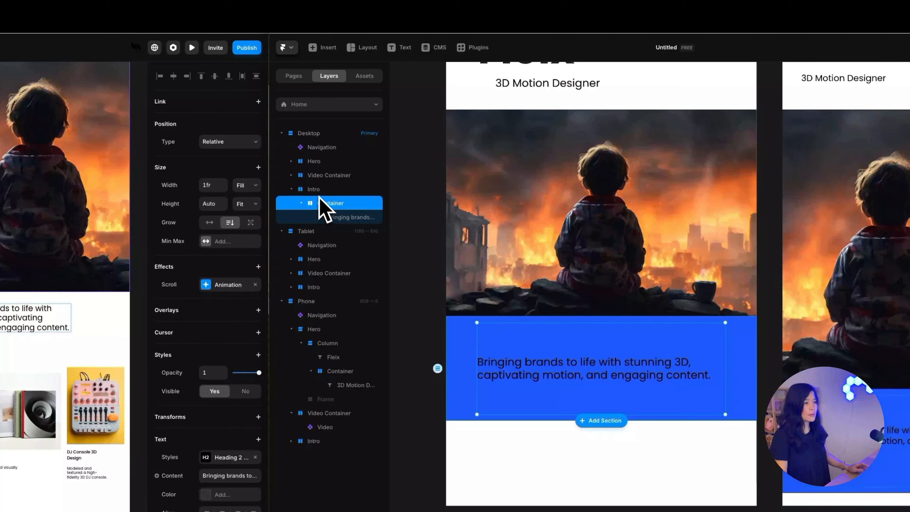
click(314, 189)
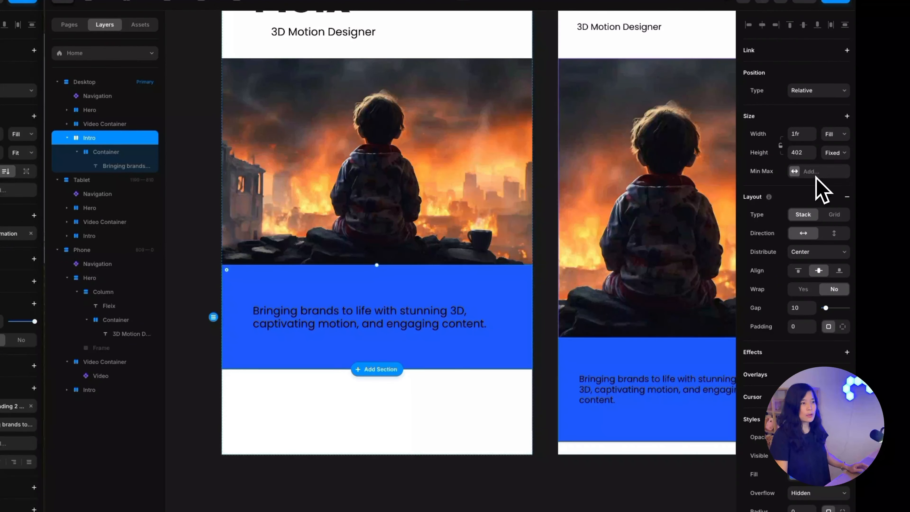
click(831, 156)
click(834, 187)
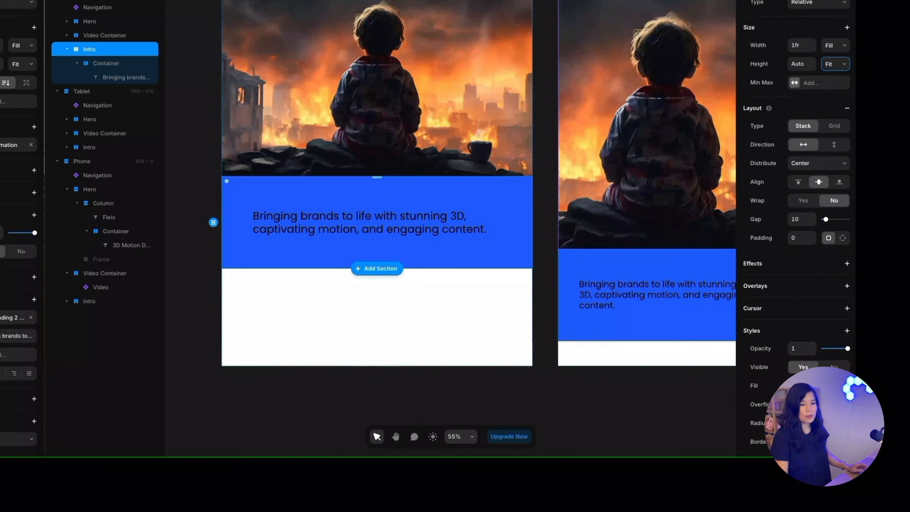
click(843, 474)
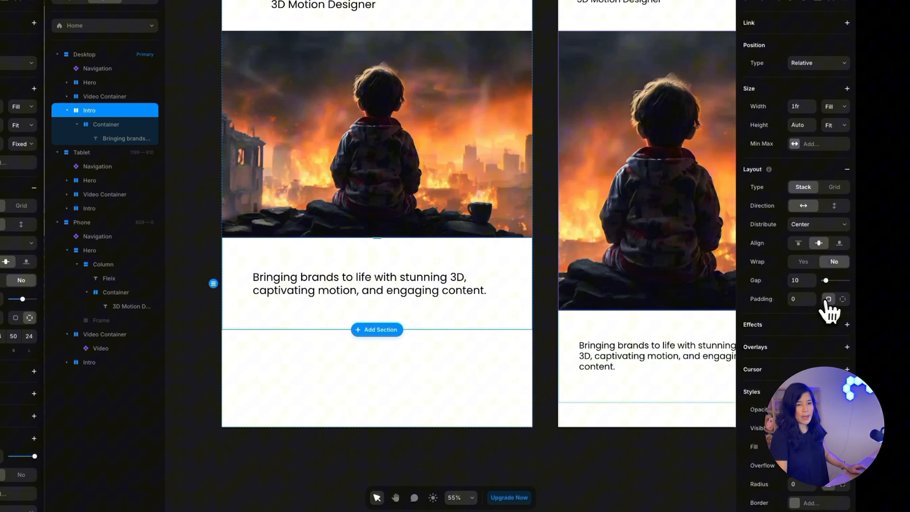
Set the desktop Intro section's individual padding to 50 top, 24 right, 50 bottom and 24 left
click(842, 300)
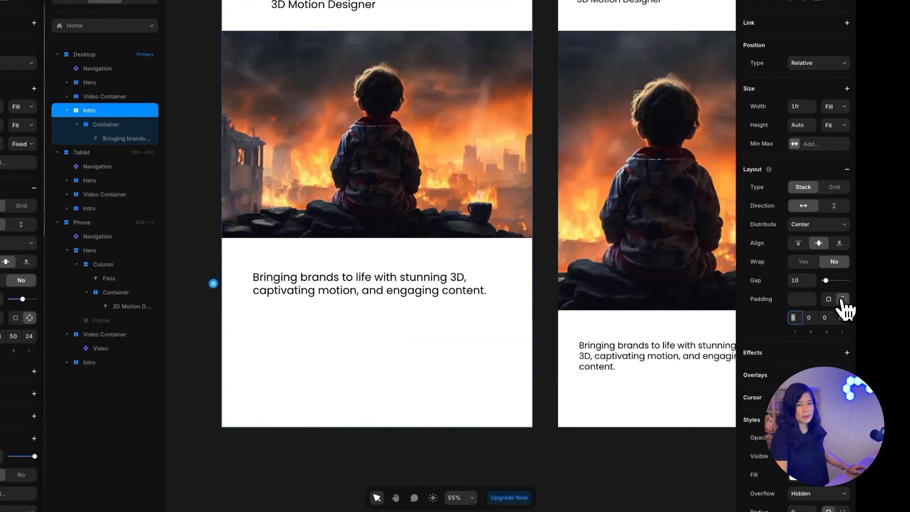
text(50)
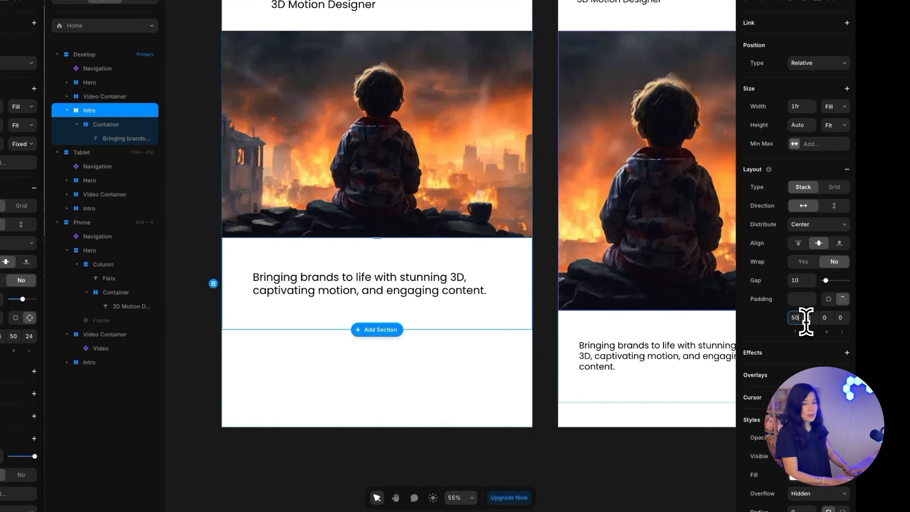
click(808, 318)
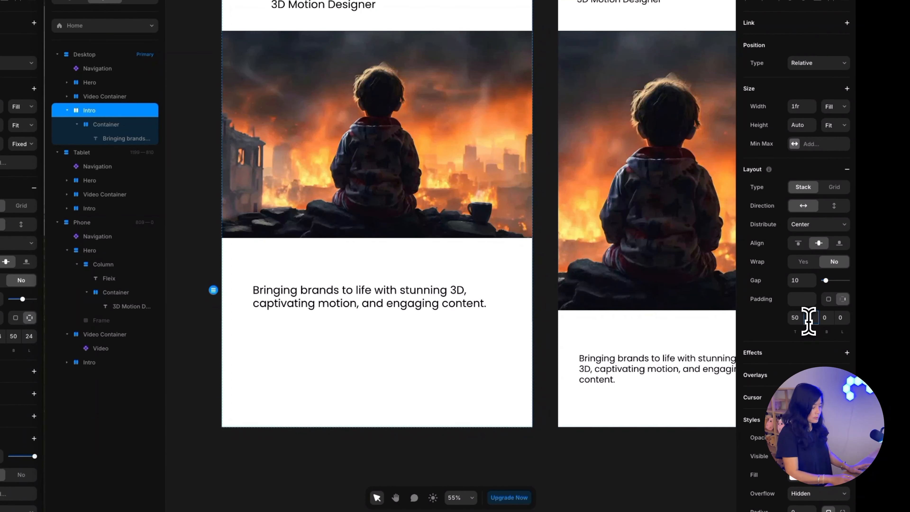
text(24)
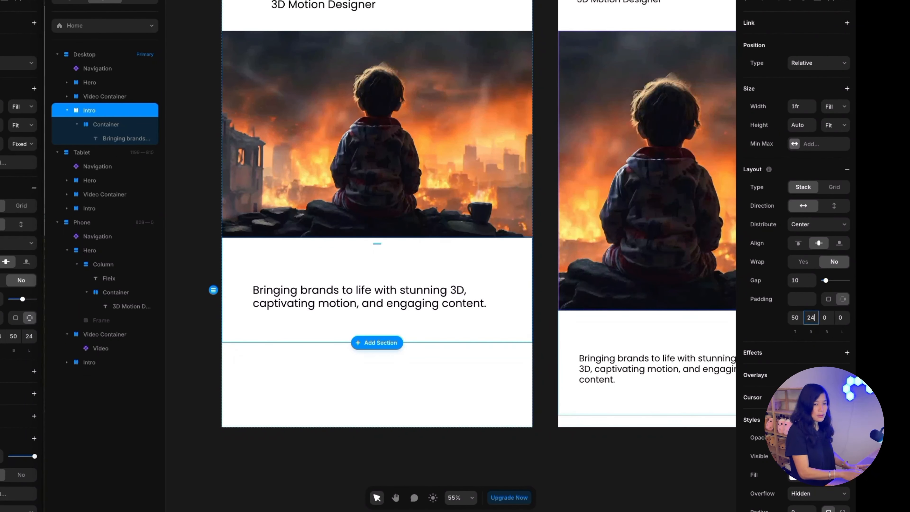
click(825, 318)
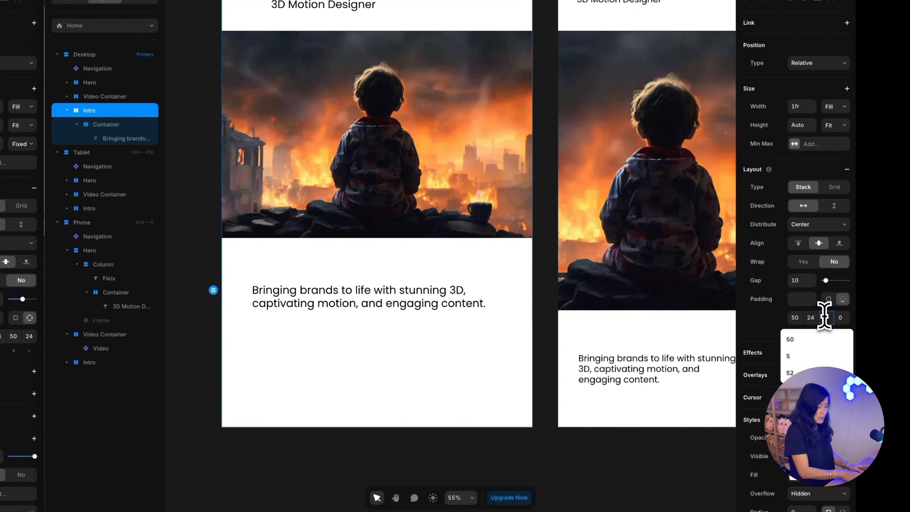
click(841, 317)
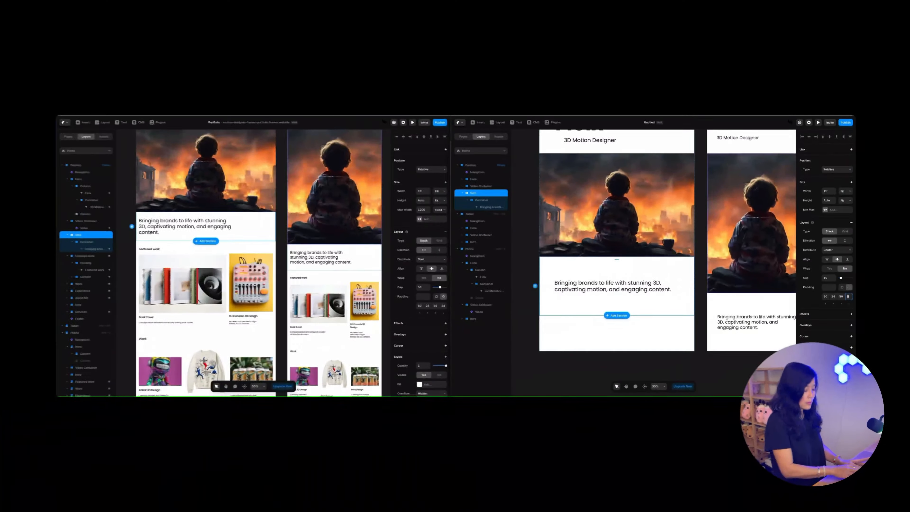
text(24)
key(Return)
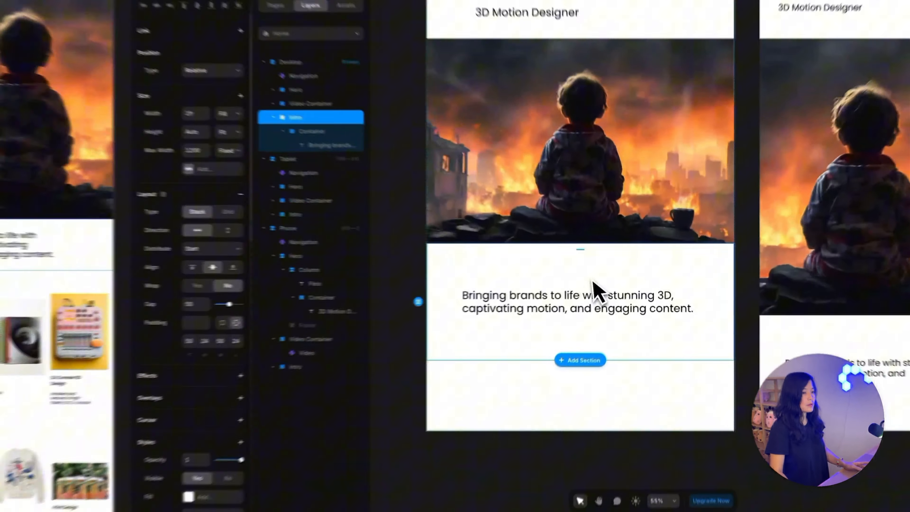
Set the height of the Container inside the desktop Intro section to Fit Content
click(481, 199)
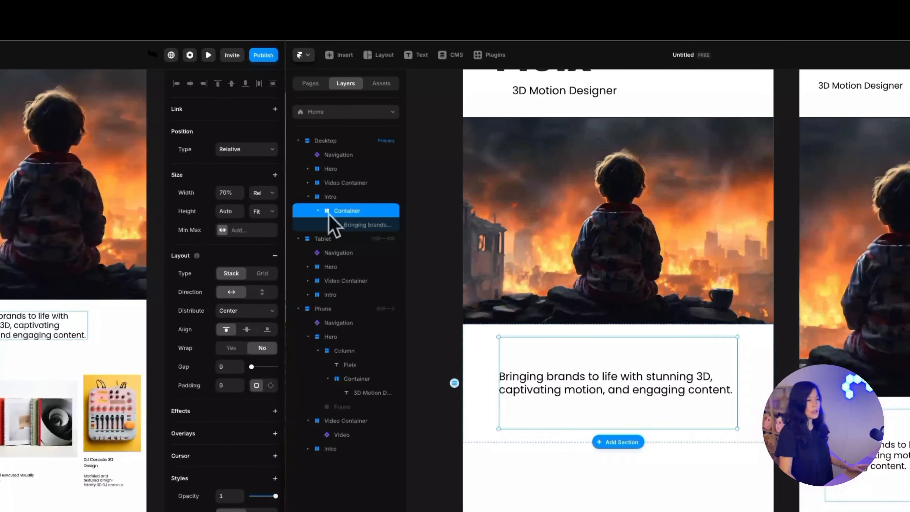
click(834, 179)
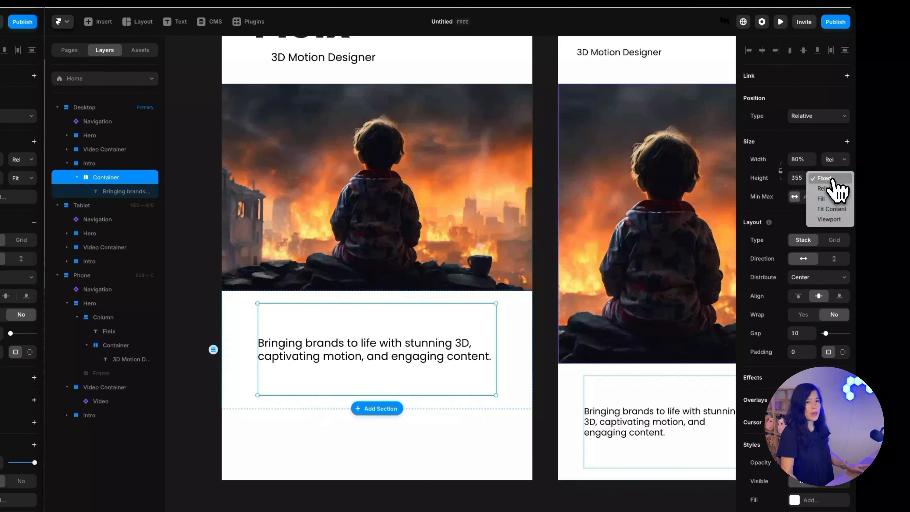
click(826, 210)
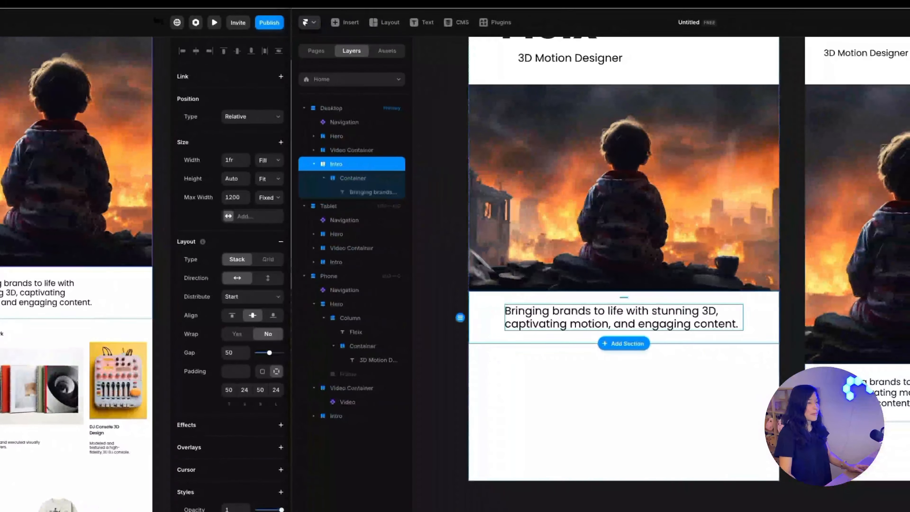
Give the desktop Intro section a fixed max width of 1200 and set its distribution to Start
click(89, 164)
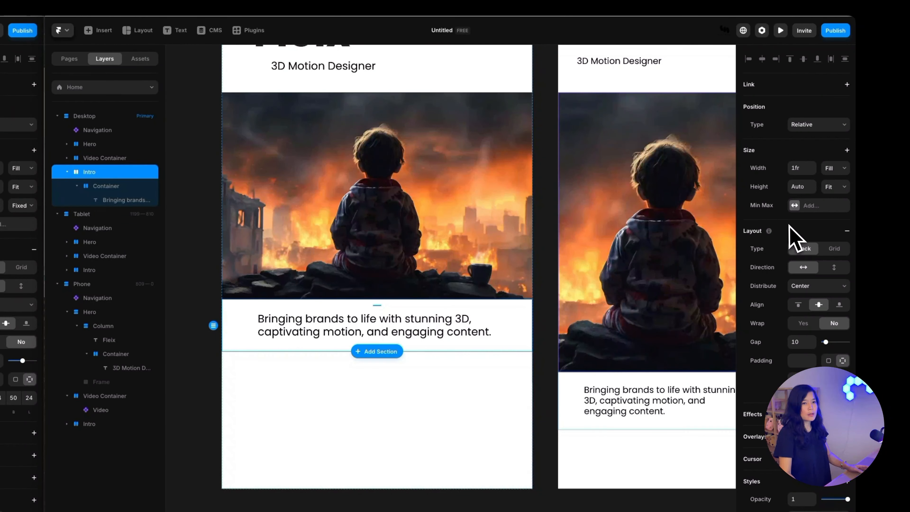
click(806, 206)
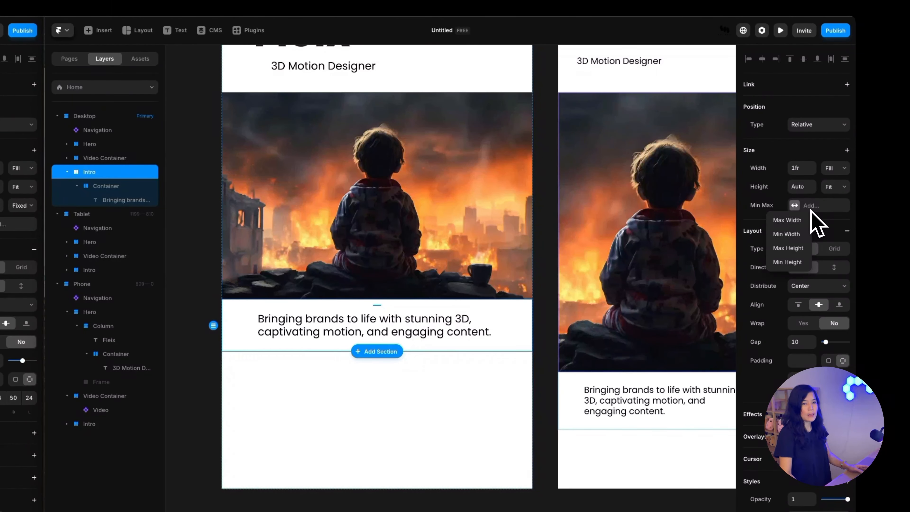
click(810, 223)
click(835, 205)
click(824, 227)
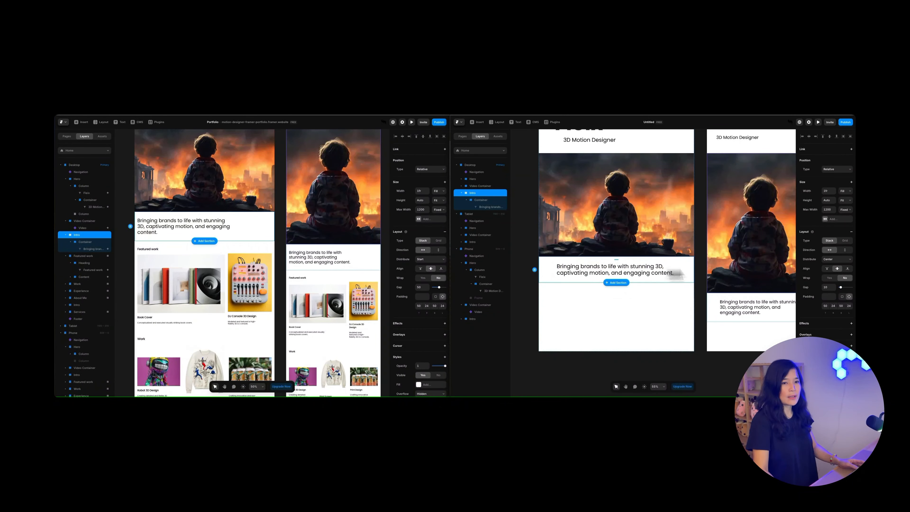
click(838, 259)
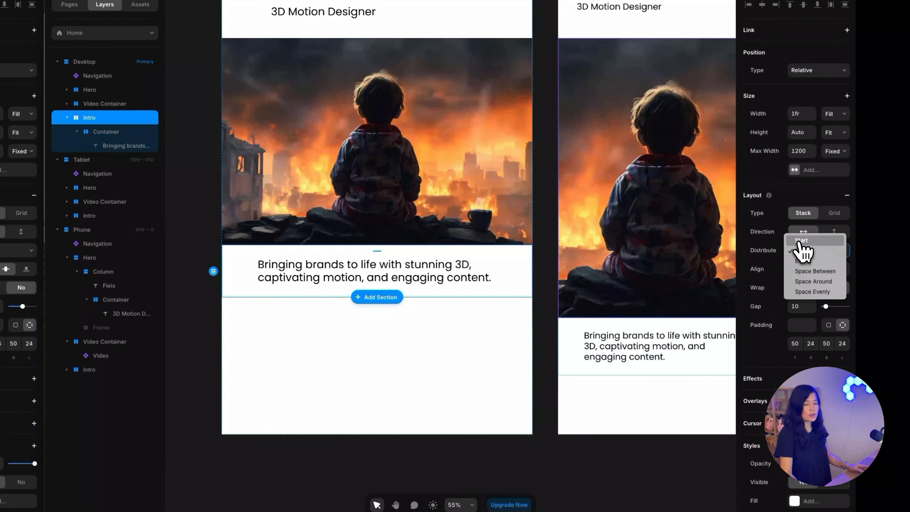
click(801, 240)
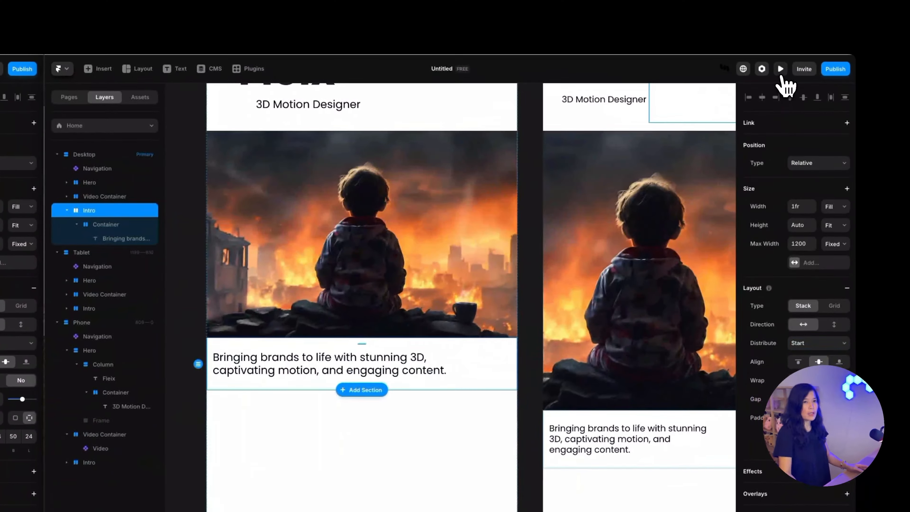
Preview the page down to the intro text, widen the preview to check its alignment, and return to the canvas
click(780, 71)
scroll(609, 380, down, 10)
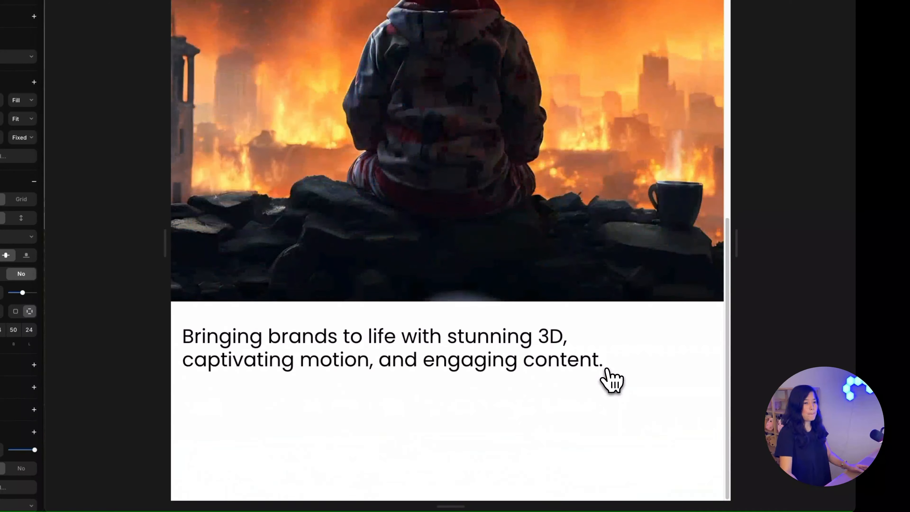
drag(740, 255, 873, 264)
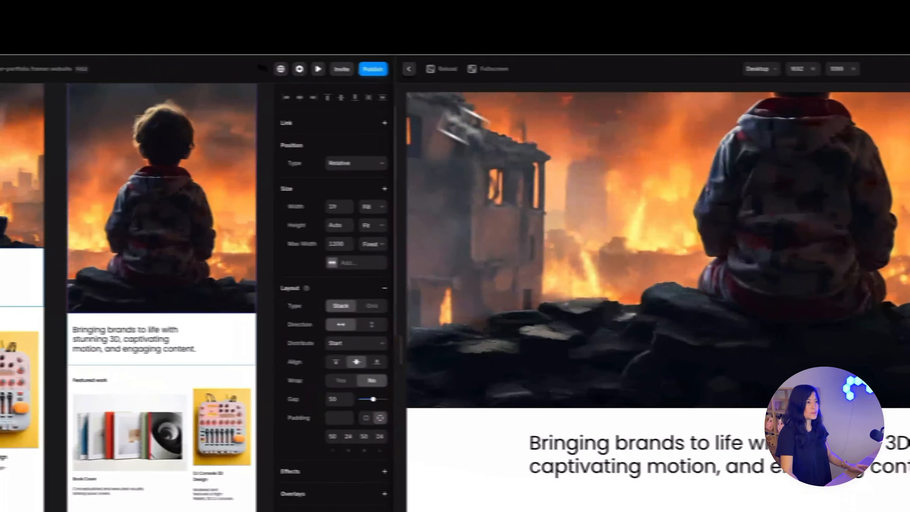
click(411, 70)
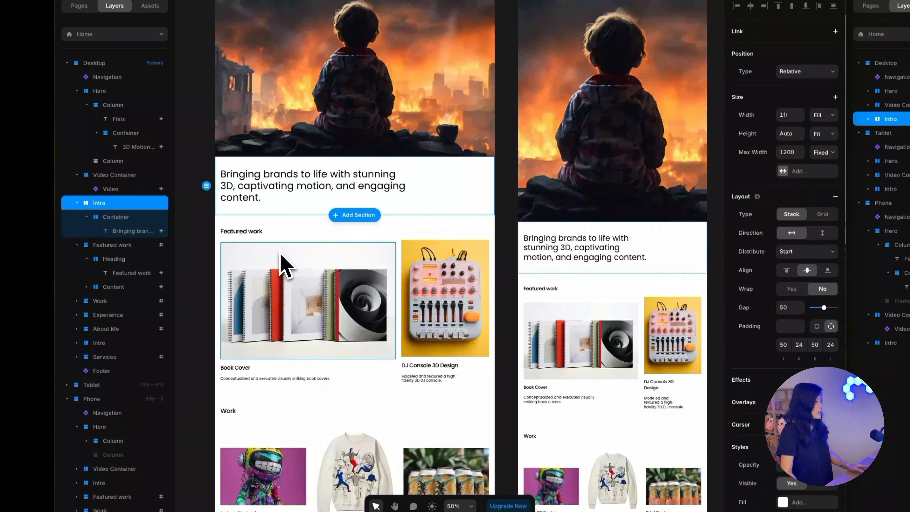
Examine the reference site's Featured work section, its heading and its image containers, and compare them with the Hero's columns
click(285, 232)
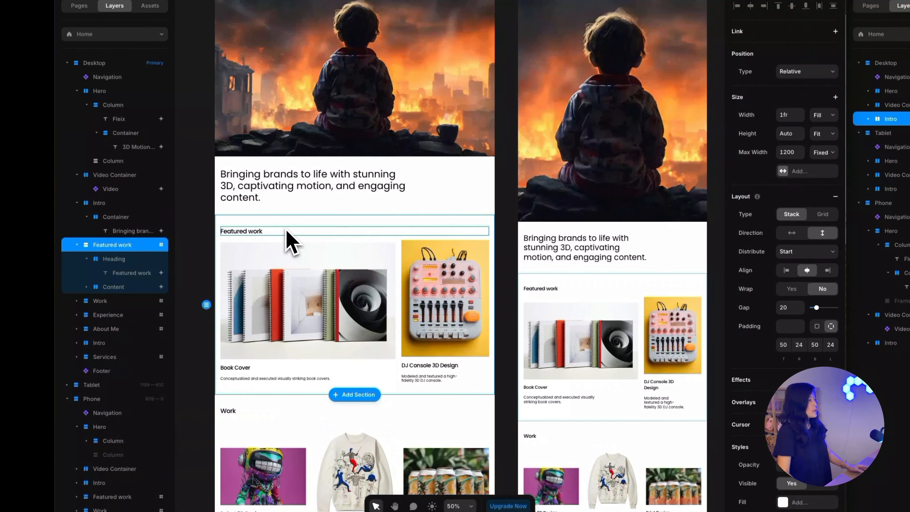
click(270, 234)
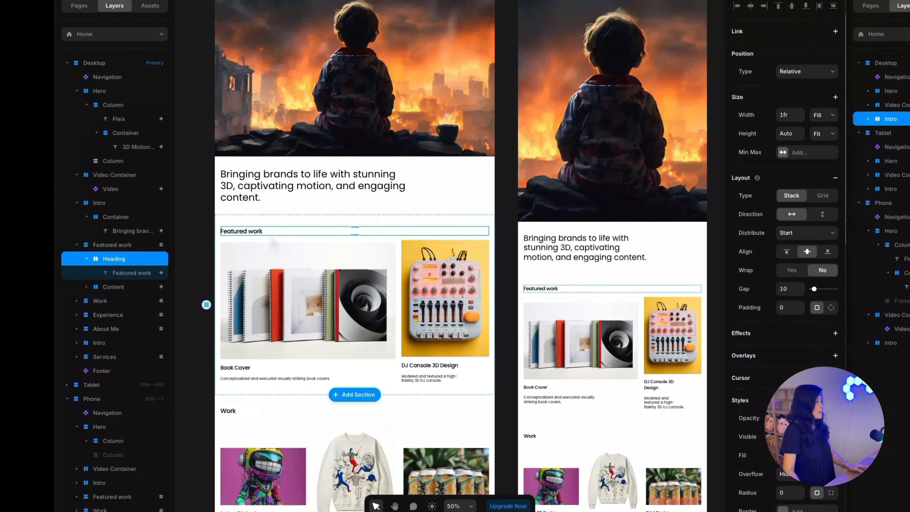
click(234, 234)
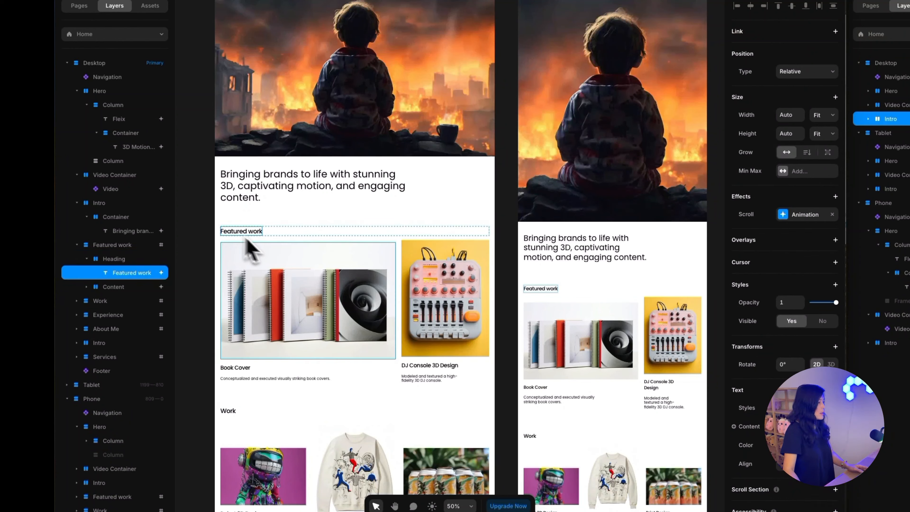
click(304, 303)
click(412, 293)
click(354, 294)
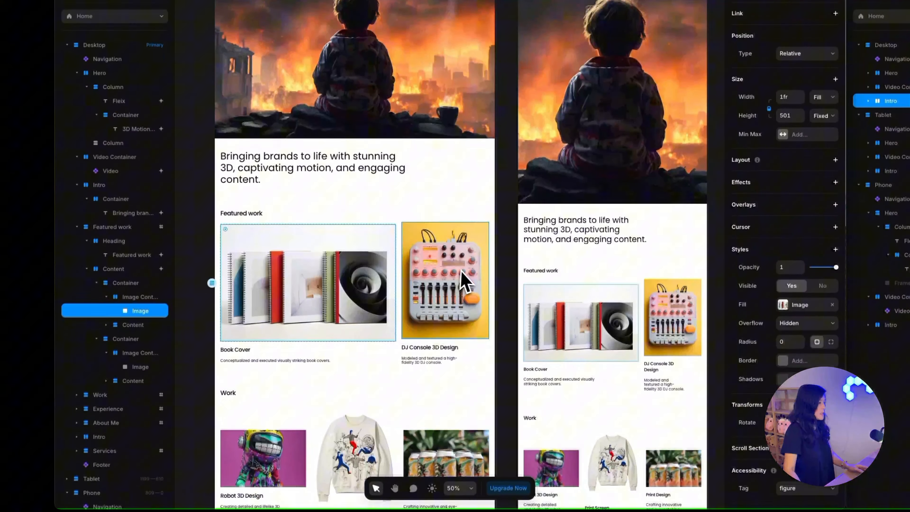
click(463, 304)
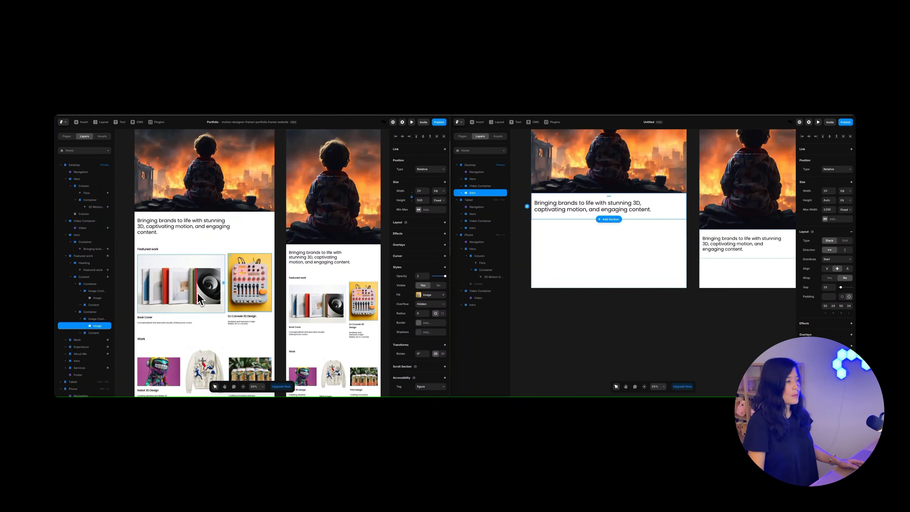
scroll(274, 301, up, 3)
click(216, 176)
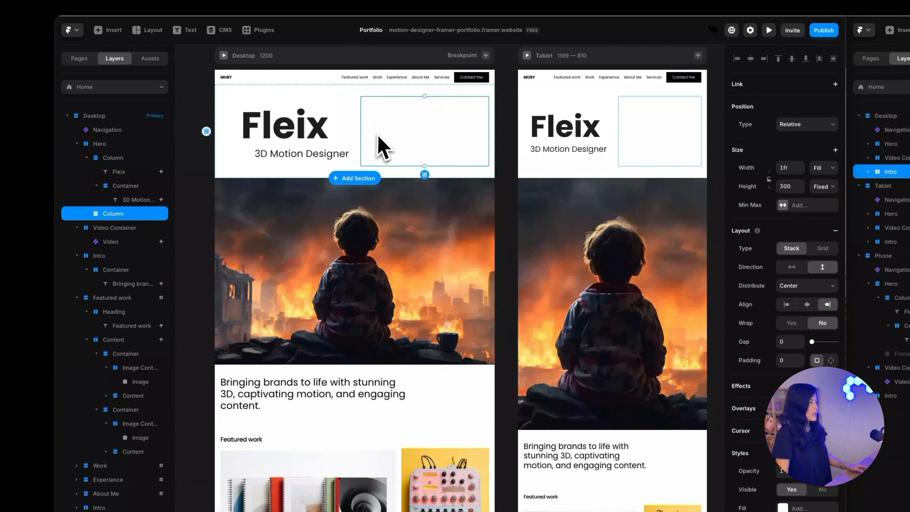
scroll(213, 311, down, 3)
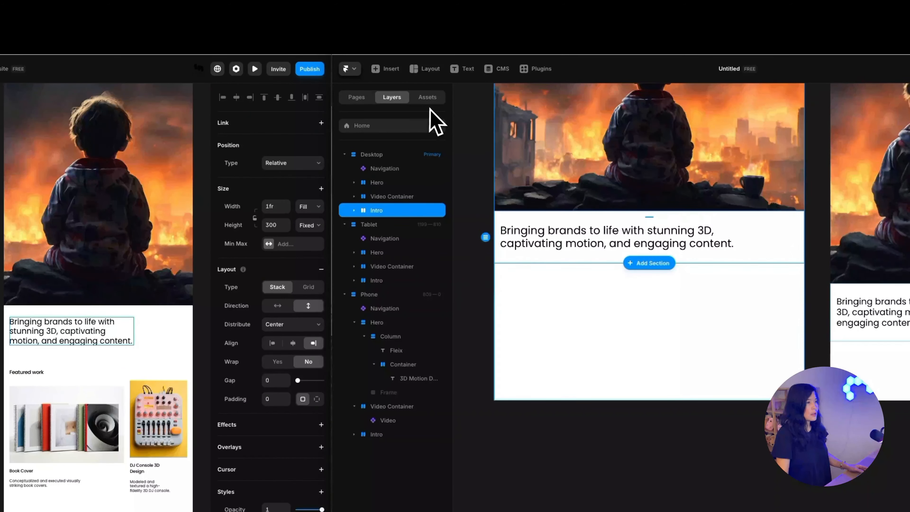
Draw a frame about 1200 × 508 directly below the desktop Intro section and rename it Featured Work
click(416, 41)
click(428, 94)
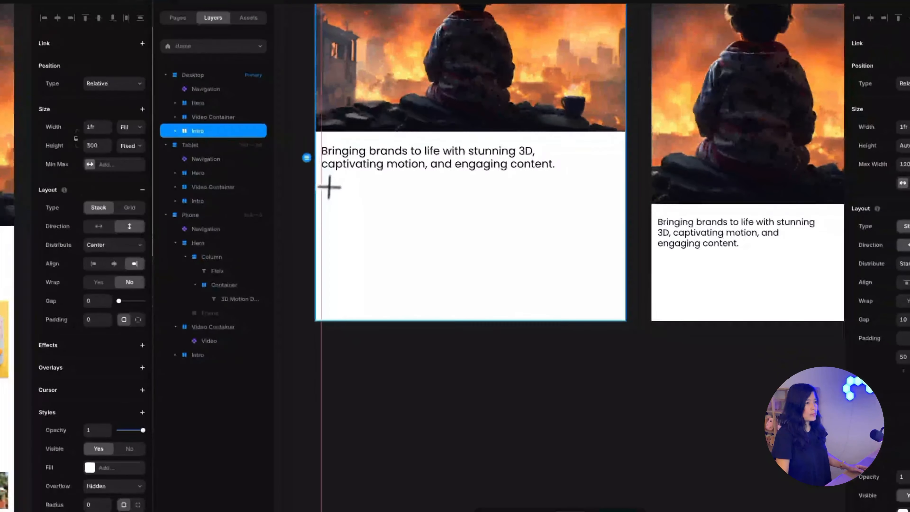
mouse_move(316, 191)
mouse_down()
mouse_move(585, 319)
mouse_move(626, 322)
mouse_up()
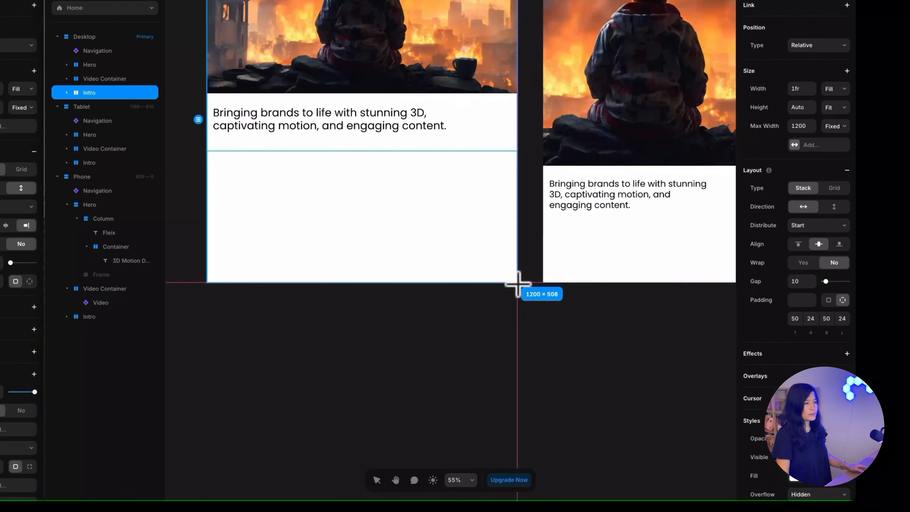
drag(517, 283, 518, 284)
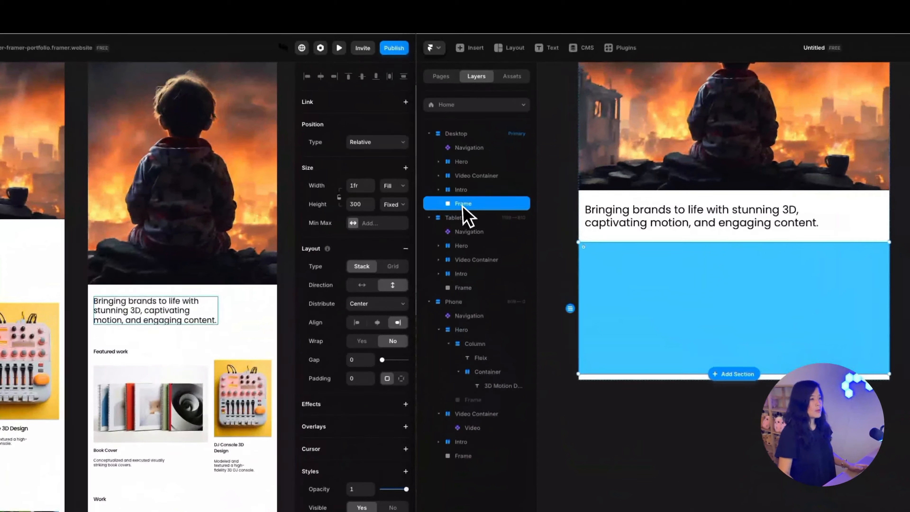
double_click(474, 200)
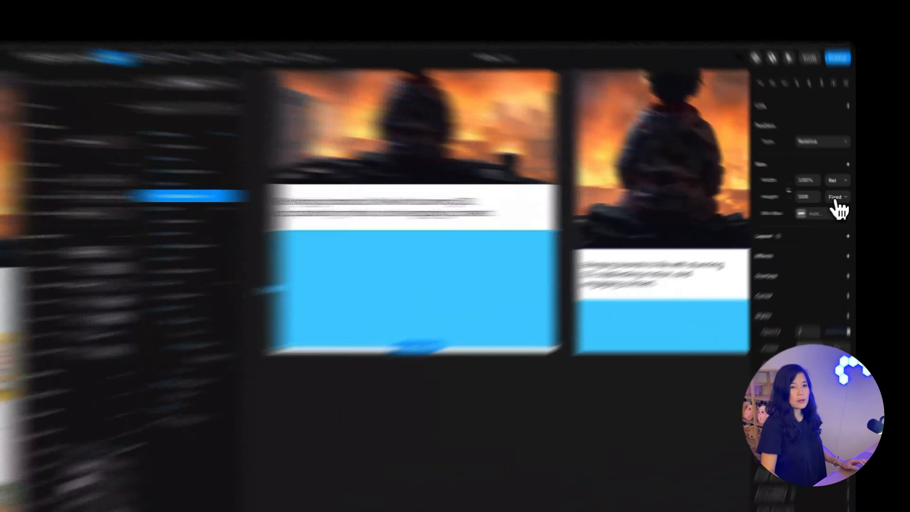
click(844, 191)
click(824, 187)
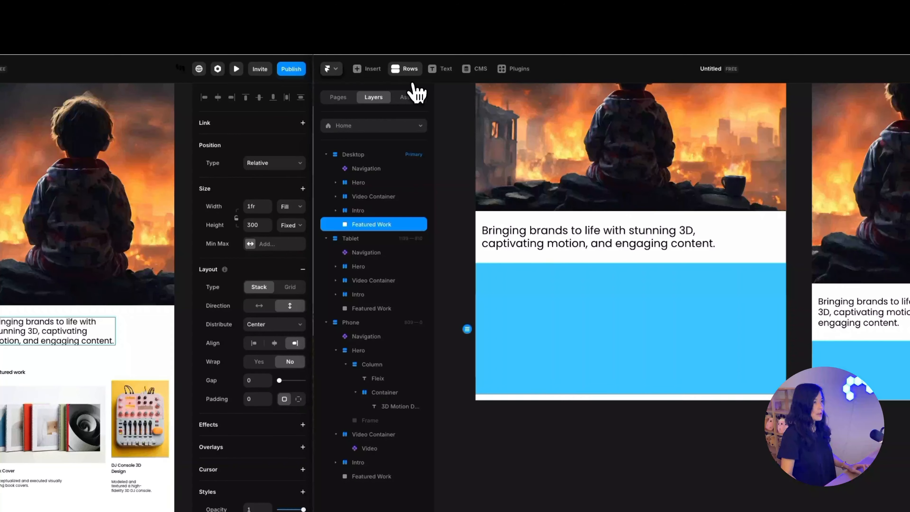
Draw a full-width frame about 1200 × 115 along the upper edge of Featured Work and rename it Heading
click(500, 124)
click(502, 138)
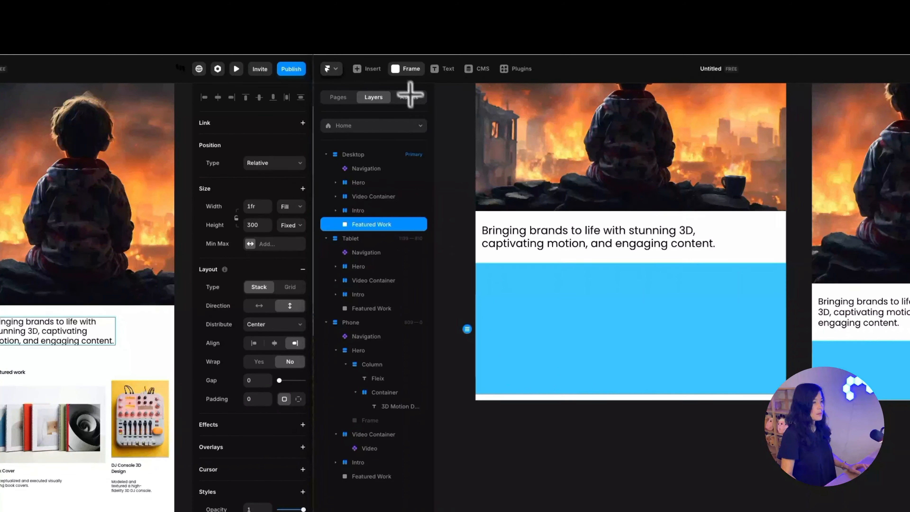
drag(315, 216, 625, 246)
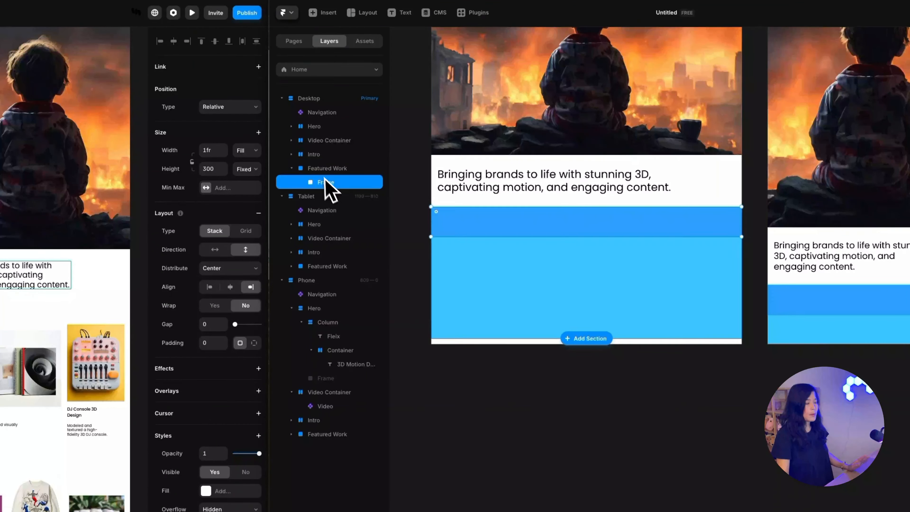
click(170, 158)
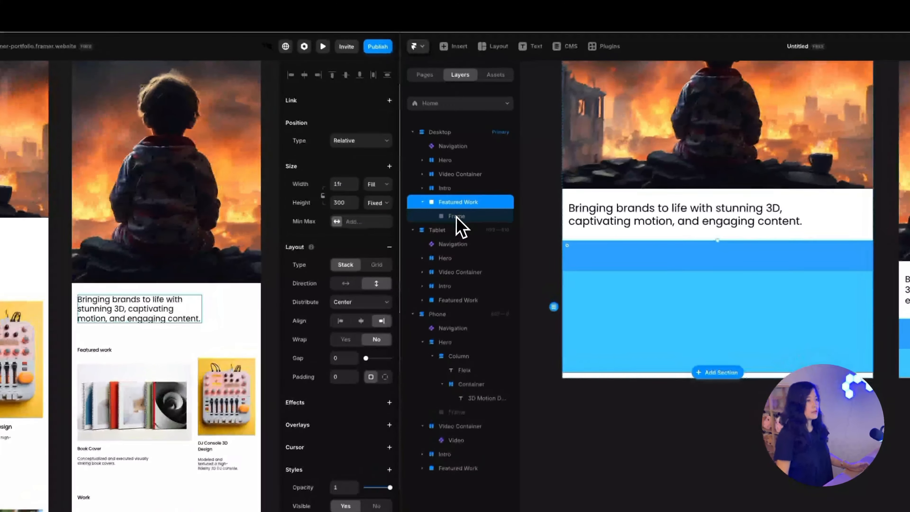
click(476, 208)
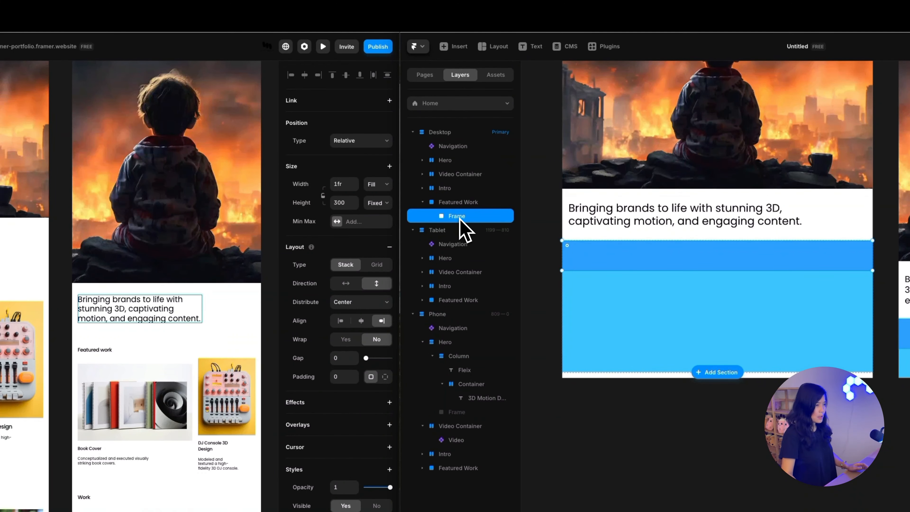
double_click(460, 217)
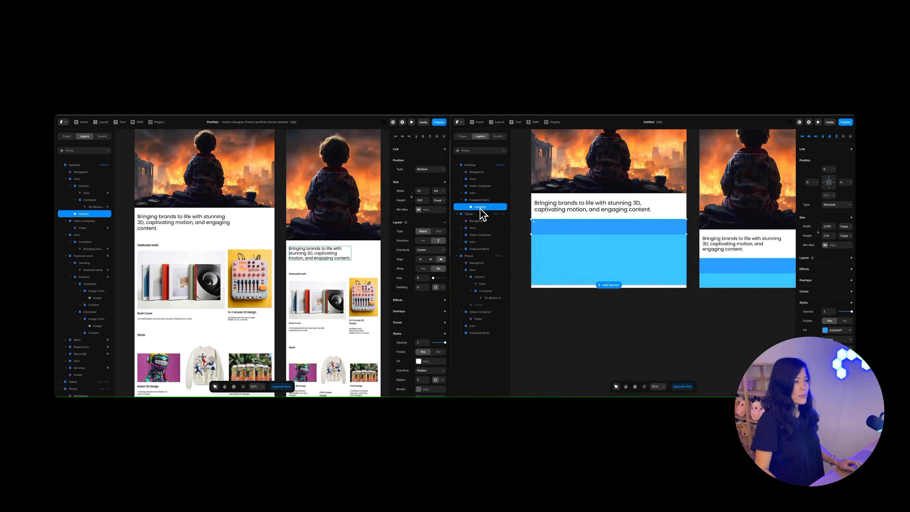
Add a stack layout to the desktop Featured Work section and set its height to fit its content
click(479, 201)
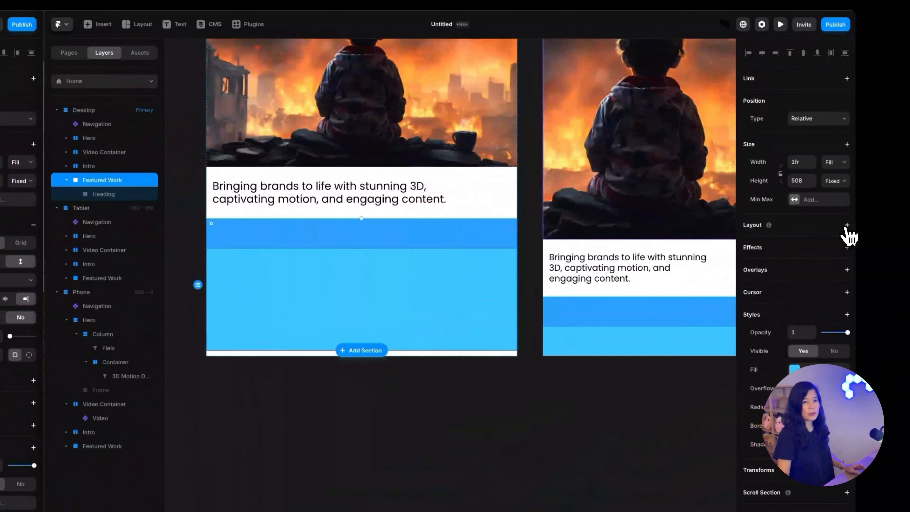
click(851, 222)
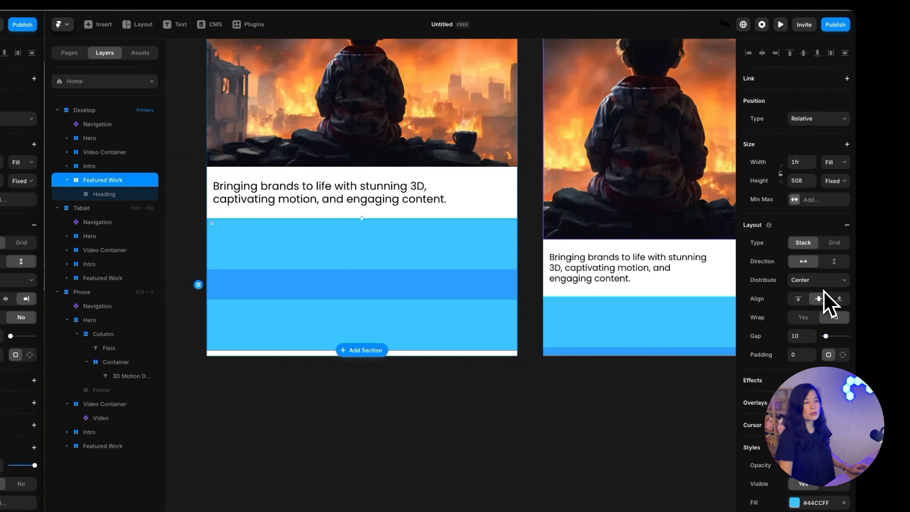
click(834, 181)
click(831, 212)
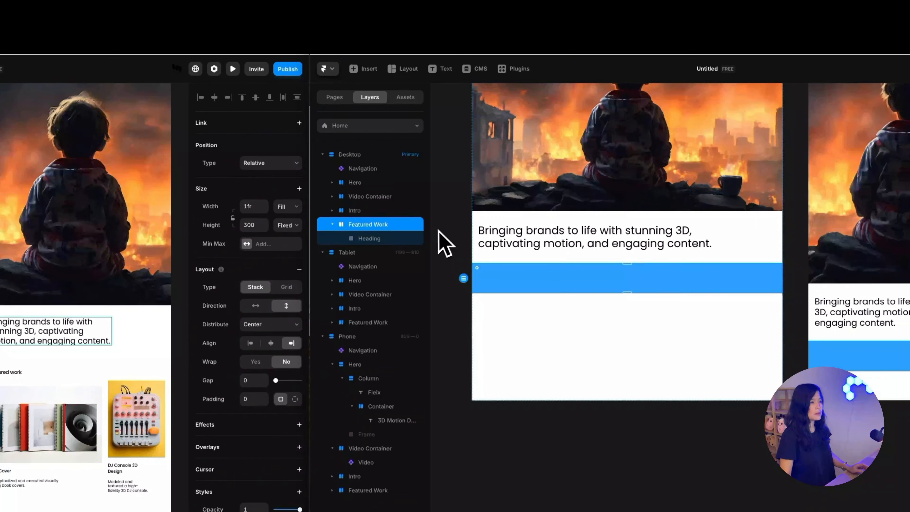
Add the text "Featured work" inside the Heading frame
click(102, 196)
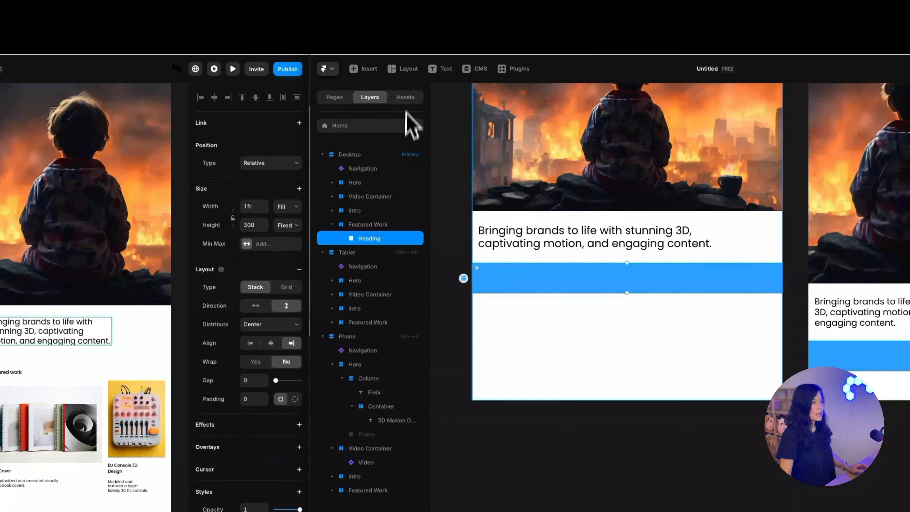
click(445, 70)
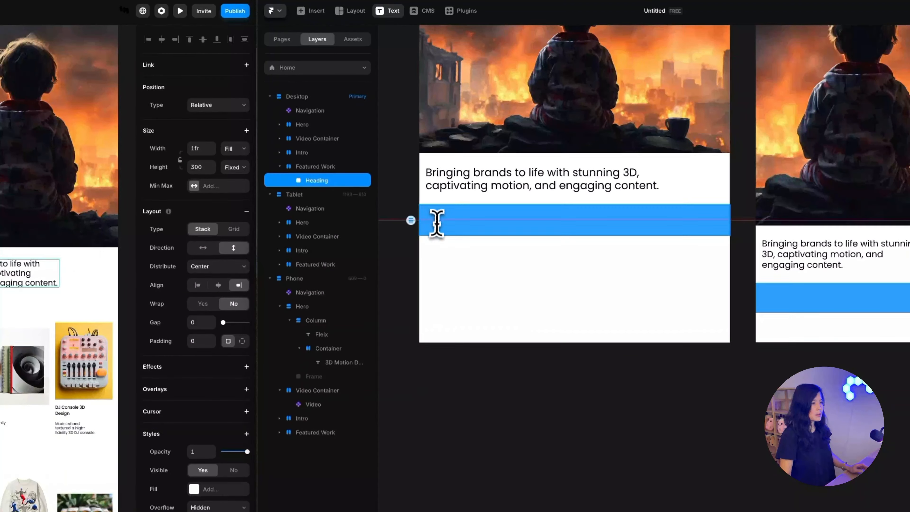
click(487, 277)
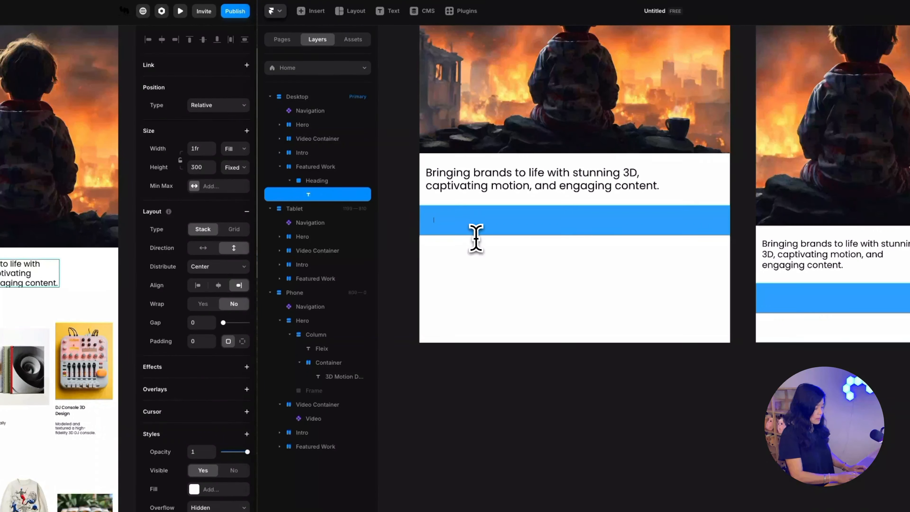
text(Featured work)
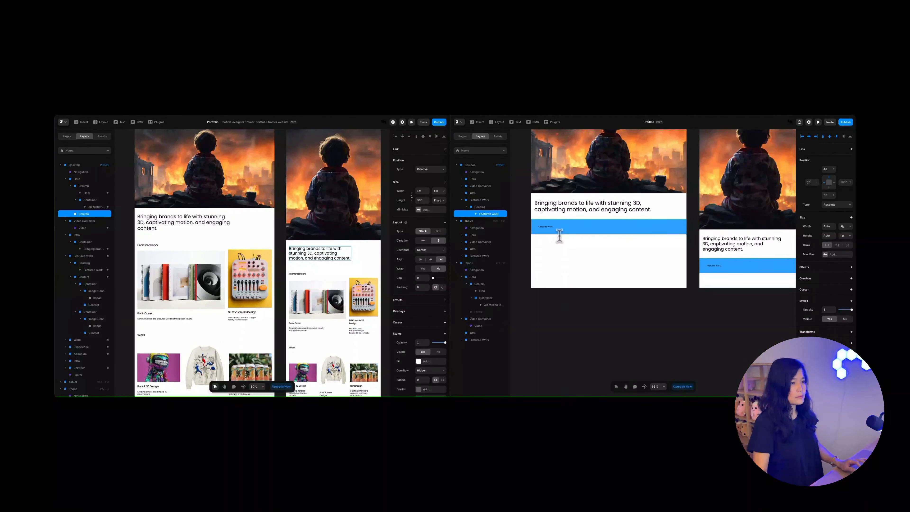
key(BackSpace)
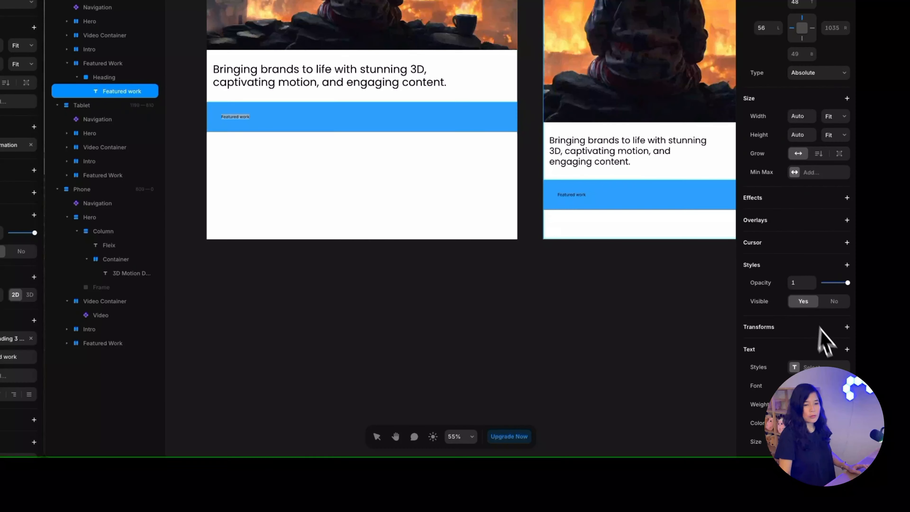
Create a Heading 3 text style for the Featured work text, using the Poppins font in Medium weight
click(818, 367)
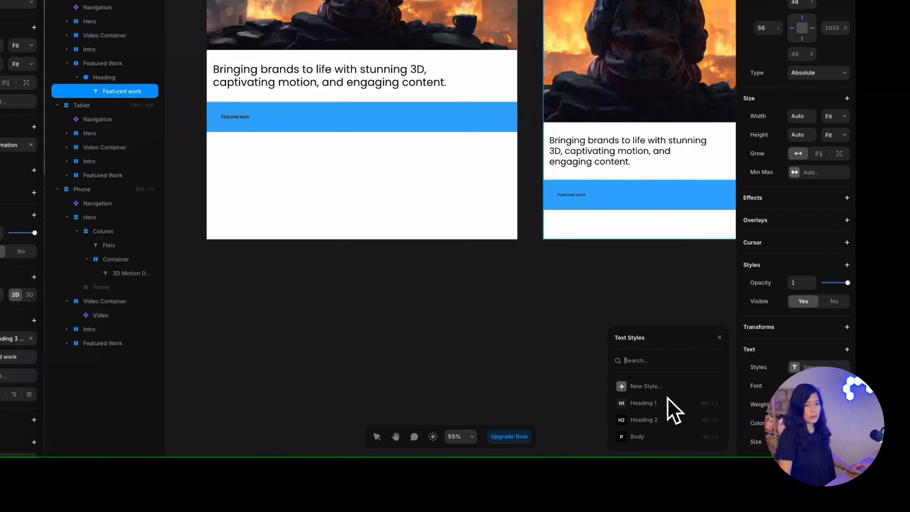
click(644, 390)
click(659, 336)
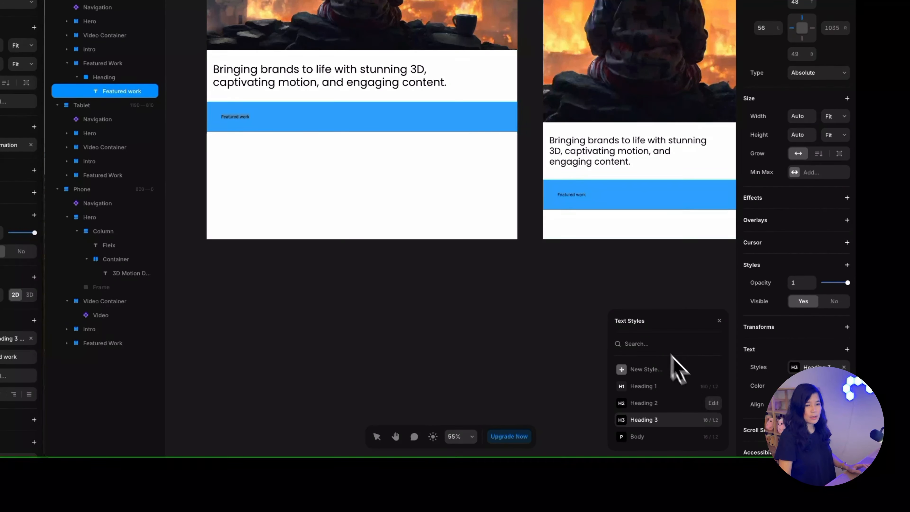
click(710, 419)
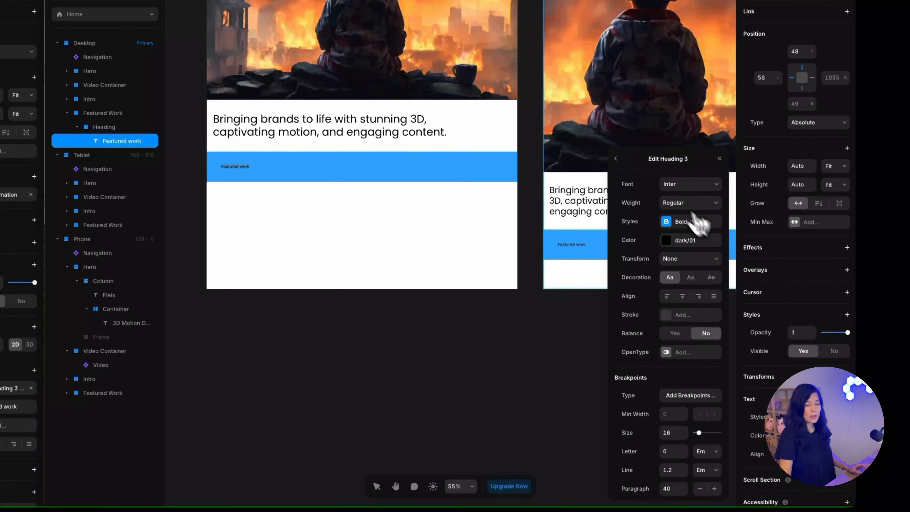
click(668, 137)
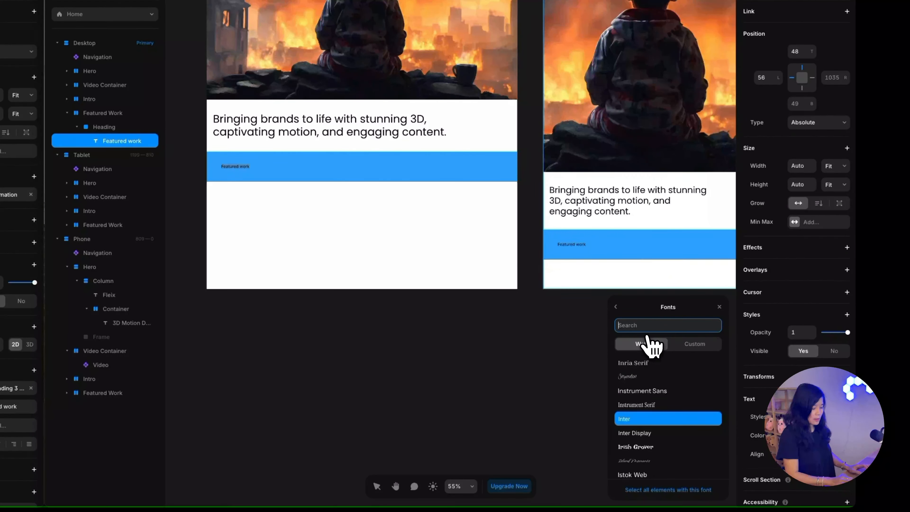
text(pop)
click(636, 406)
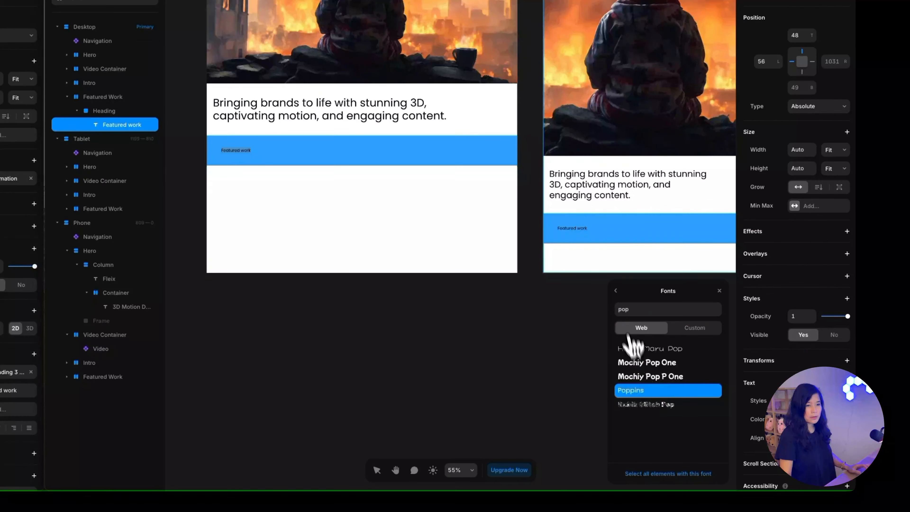
click(618, 293)
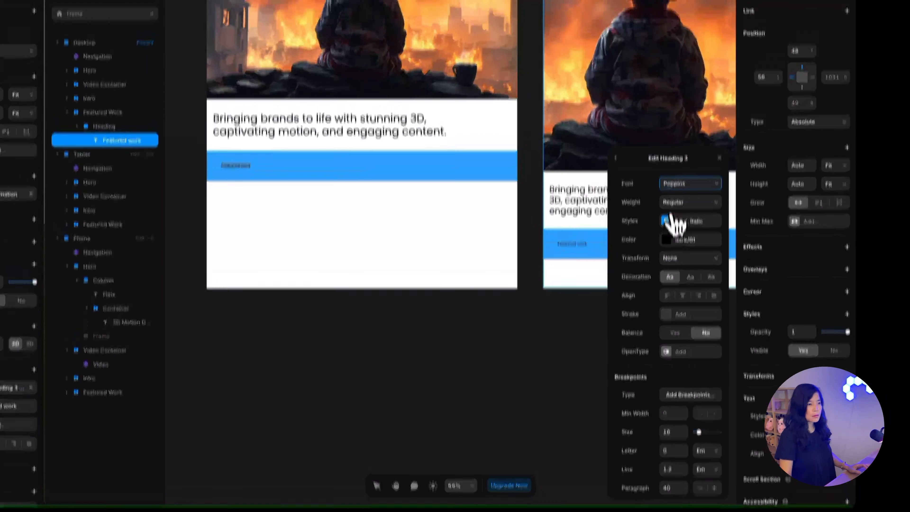
click(673, 189)
click(679, 211)
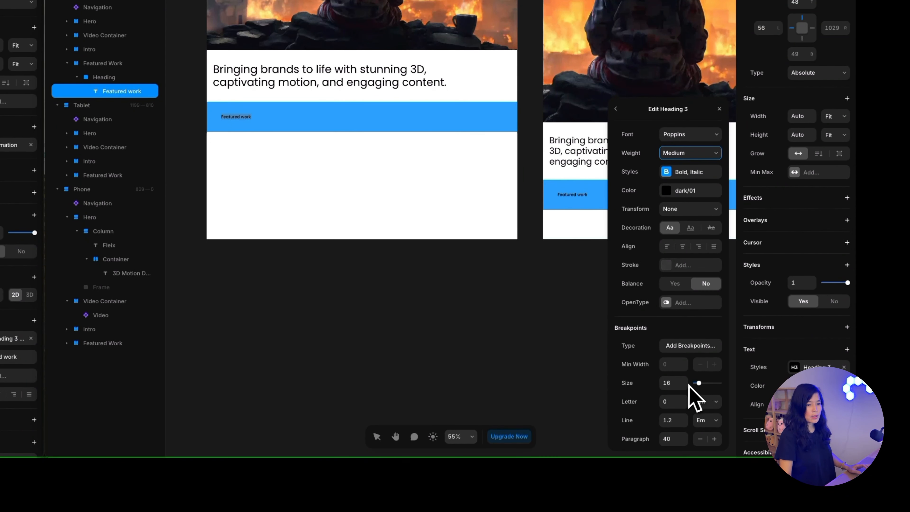
Set the Heading 3 style's size to 27 and add breakpoints to the style
click(676, 383)
key(BackSpace)
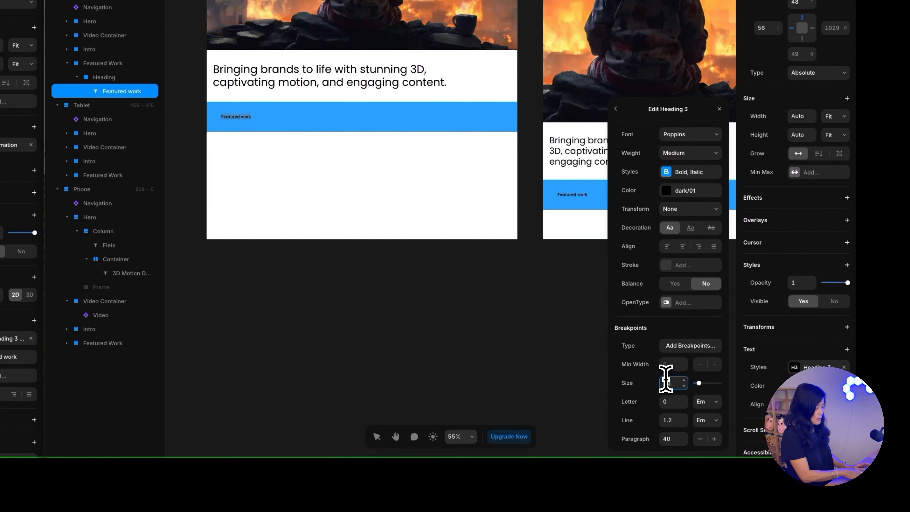
text(27)
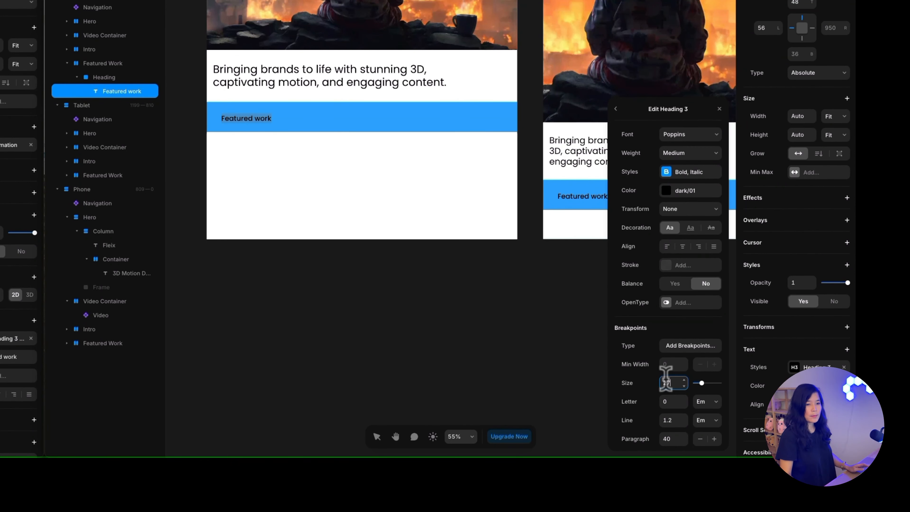
click(683, 348)
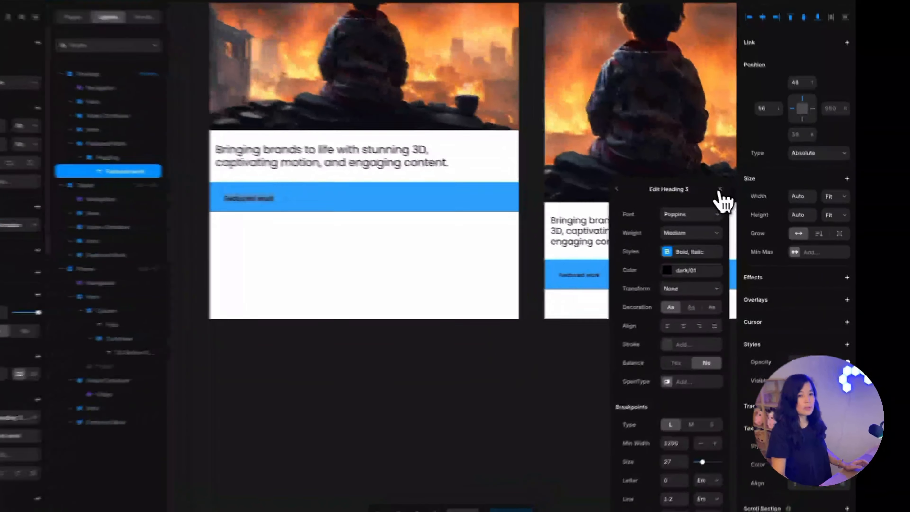
click(787, 222)
Remove the Heading frame's fill and turn it into a stack whose height fits its content
click(477, 207)
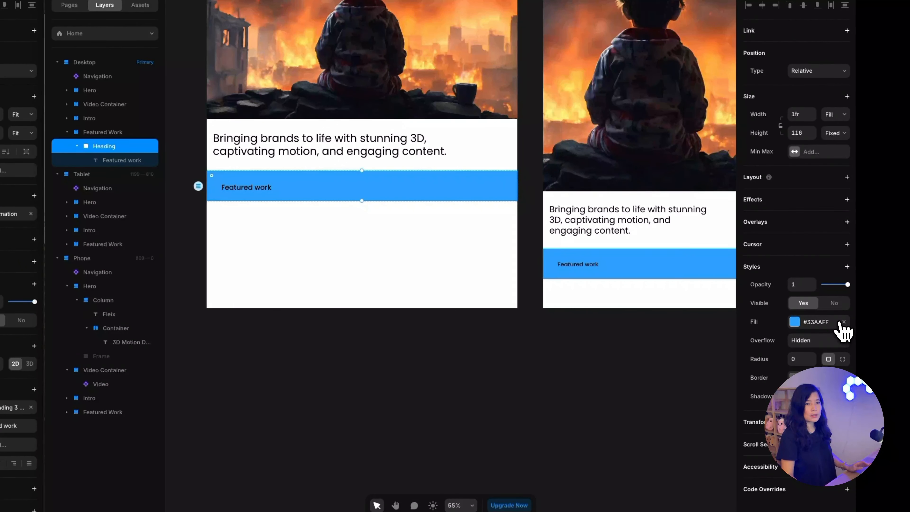
click(844, 321)
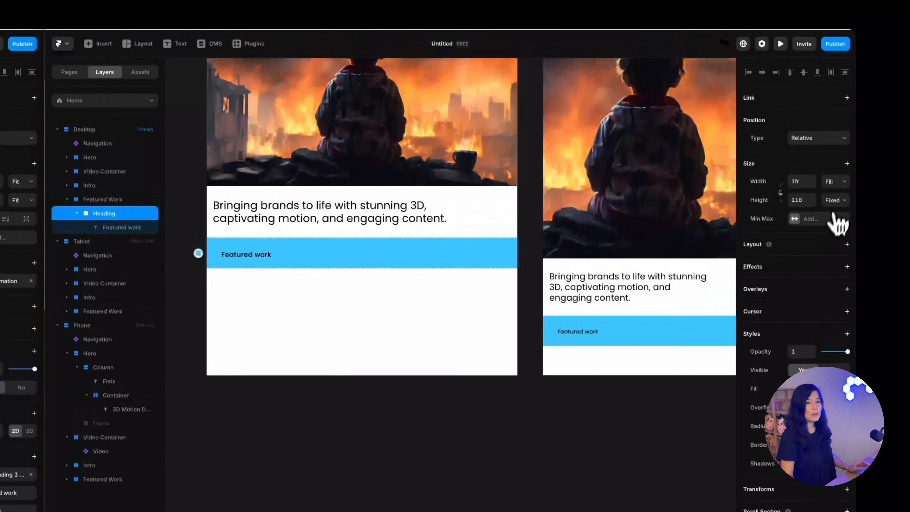
click(835, 133)
click(830, 165)
click(834, 241)
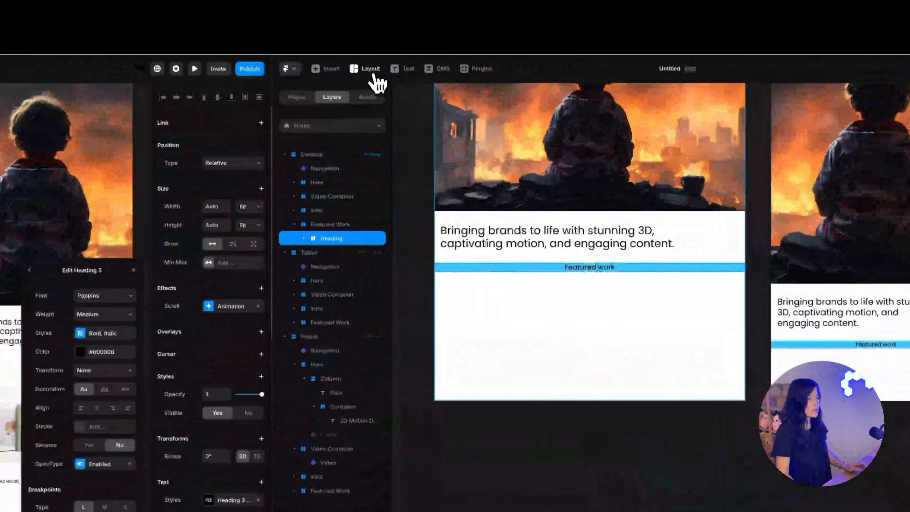
Draw a frame about 494 × 53 just below the Heading and nest it inside the desktop Featured Work section
click(498, 122)
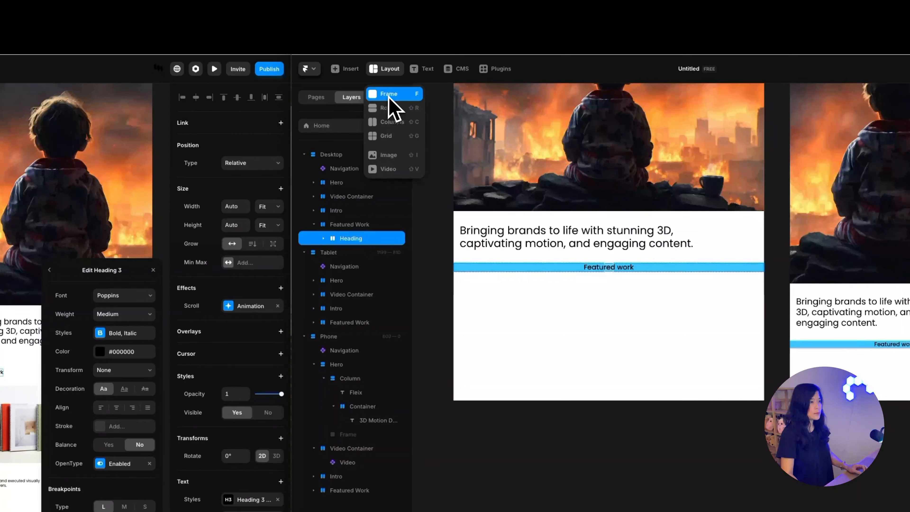
click(391, 94)
drag(453, 224, 583, 238)
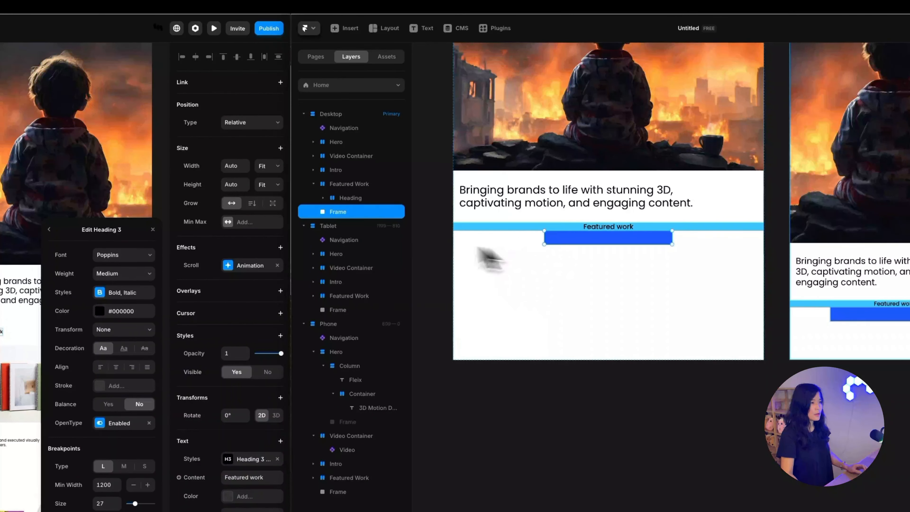
mouse_move(338, 205)
mouse_down()
mouse_move(343, 200)
mouse_move(334, 202)
mouse_up()
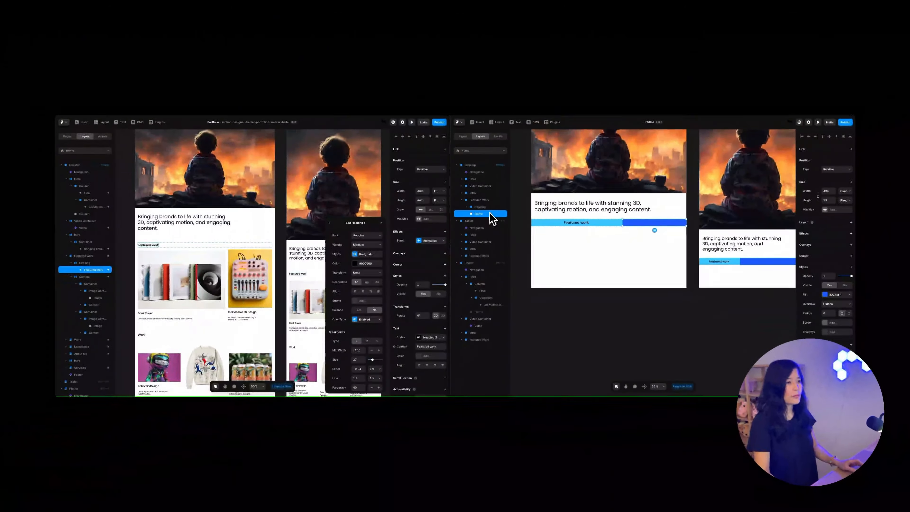
Set Featured Work's stack direction to vertical and rename the new frame under Heading as Content
click(345, 186)
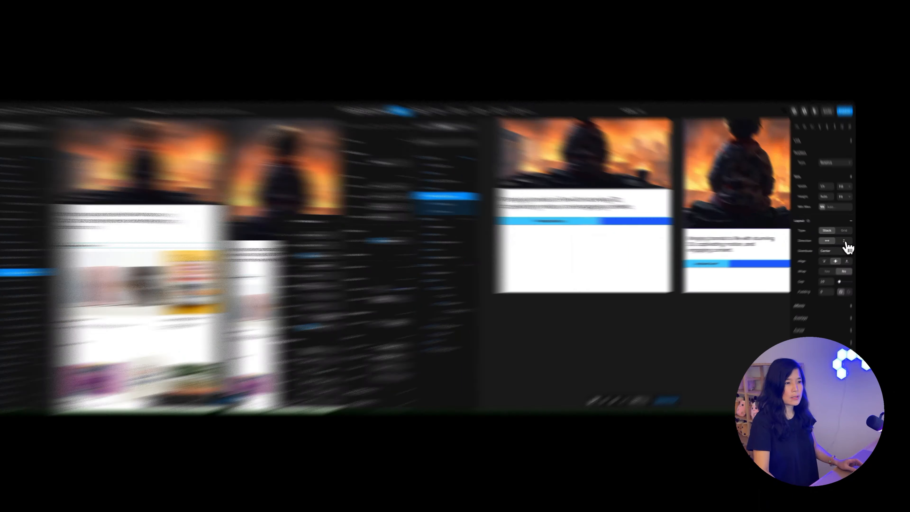
click(846, 241)
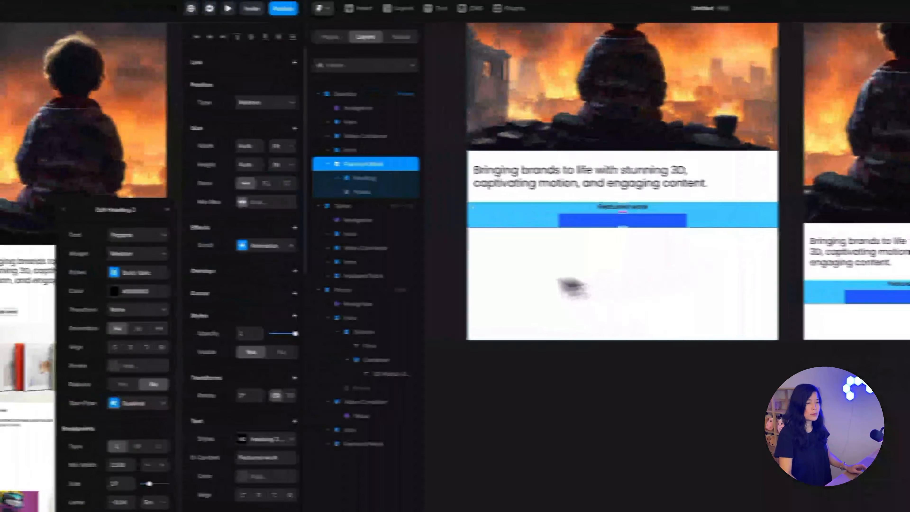
click(358, 192)
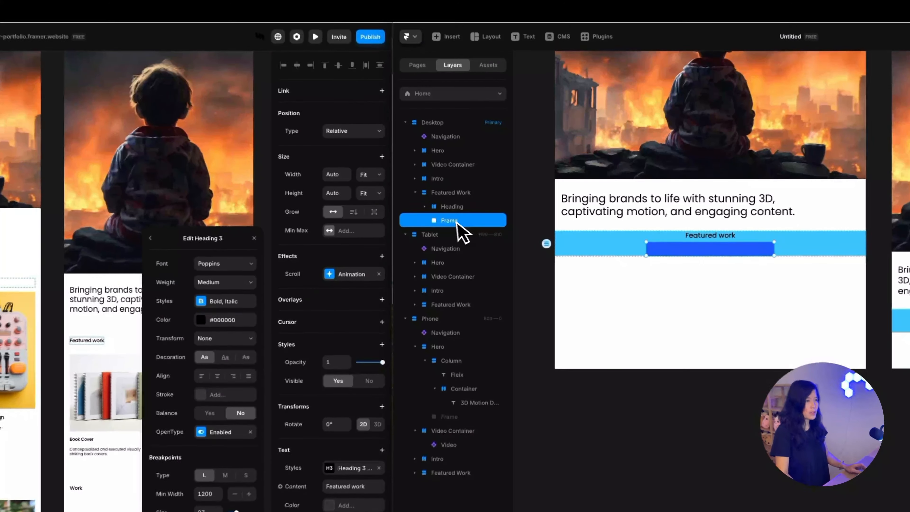
double_click(479, 215)
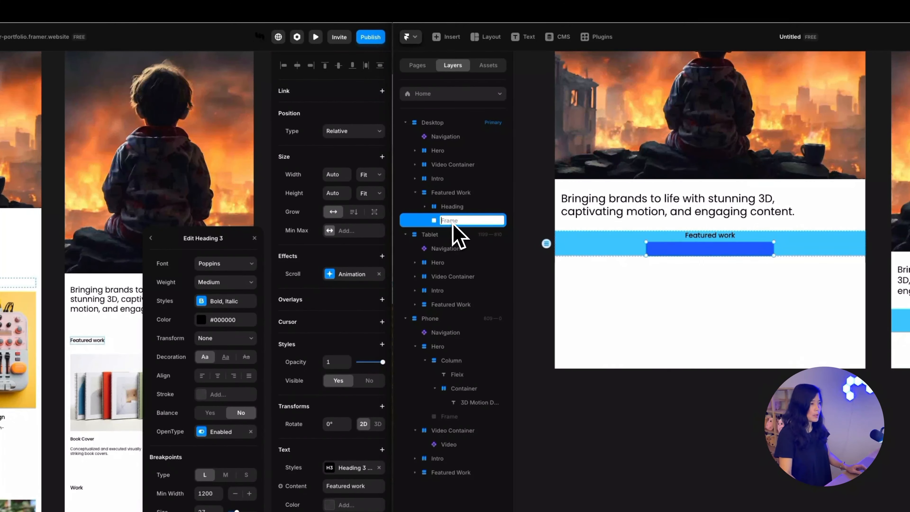
text(Content)
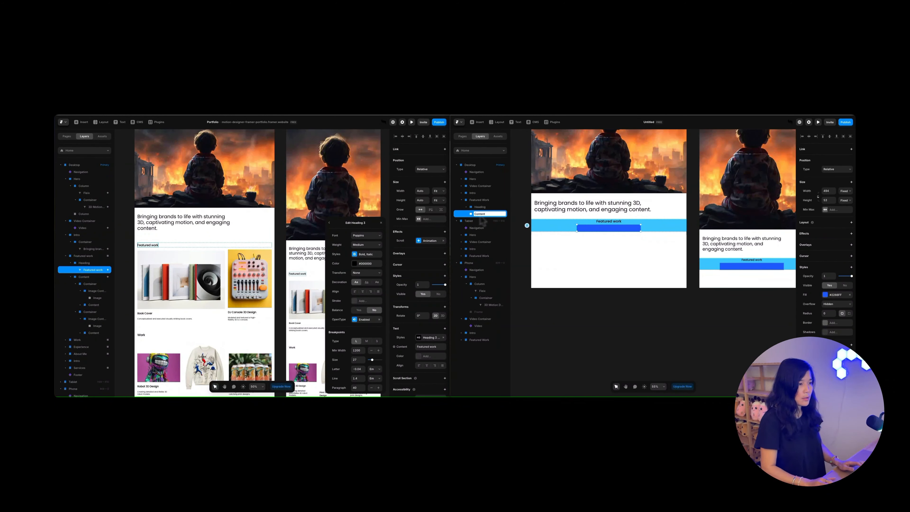
key(Return)
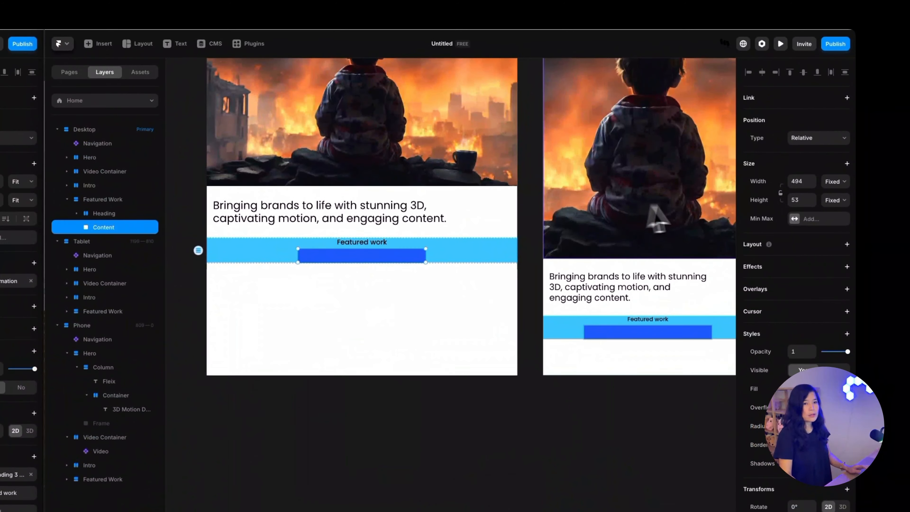
Set the Content frame's width to Fill and add a stack layout to it
click(832, 177)
click(824, 197)
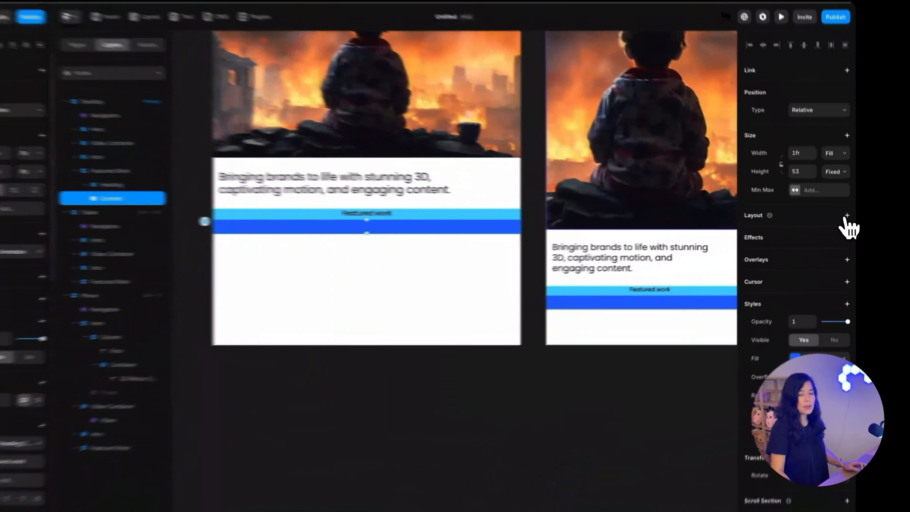
click(851, 222)
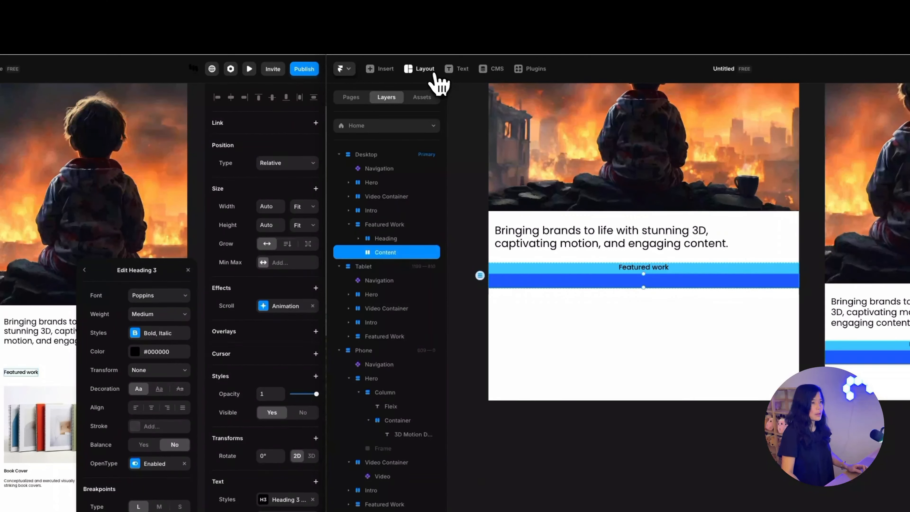
Draw a frame about 525 × 47 inside the Content frame and rename it as Column
click(422, 69)
click(427, 103)
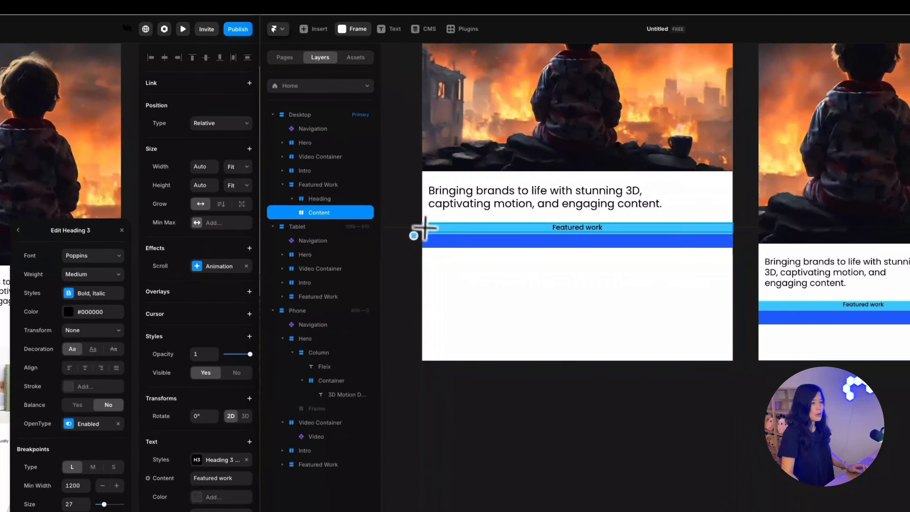
drag(423, 234, 561, 247)
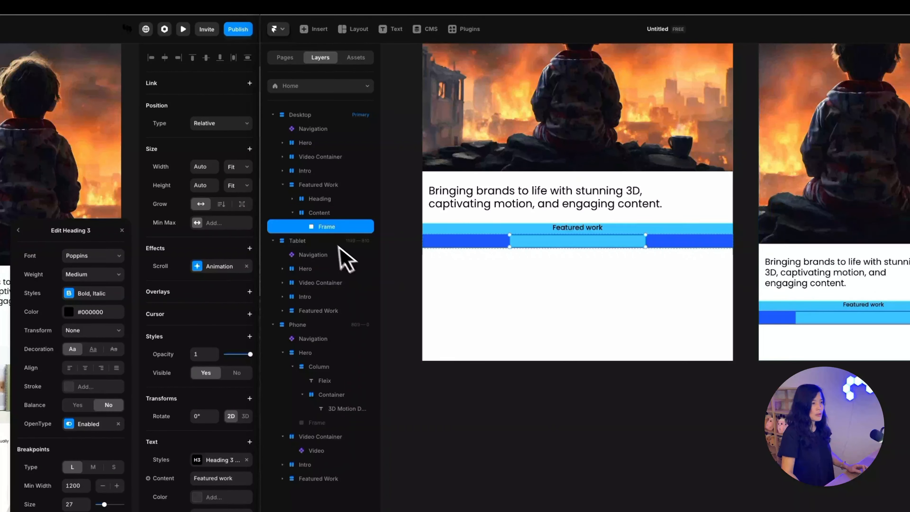
double_click(326, 228)
text(Column)
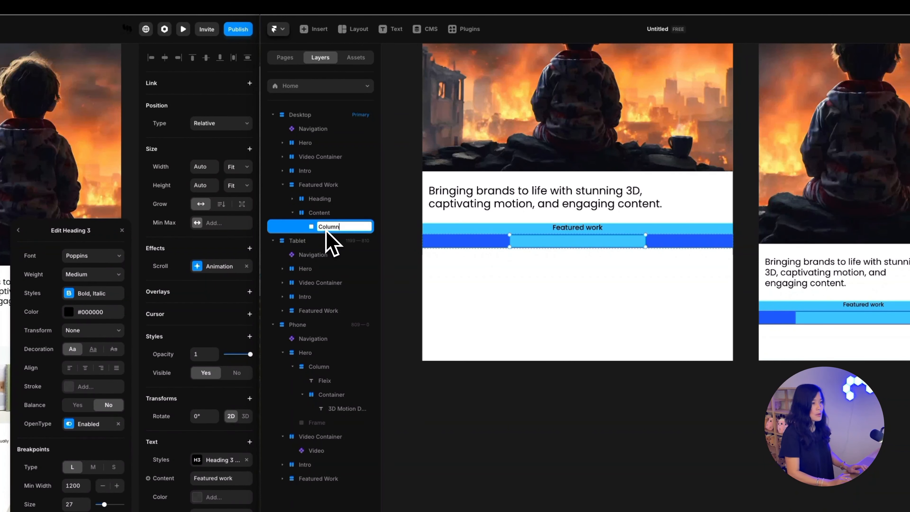
key(Return)
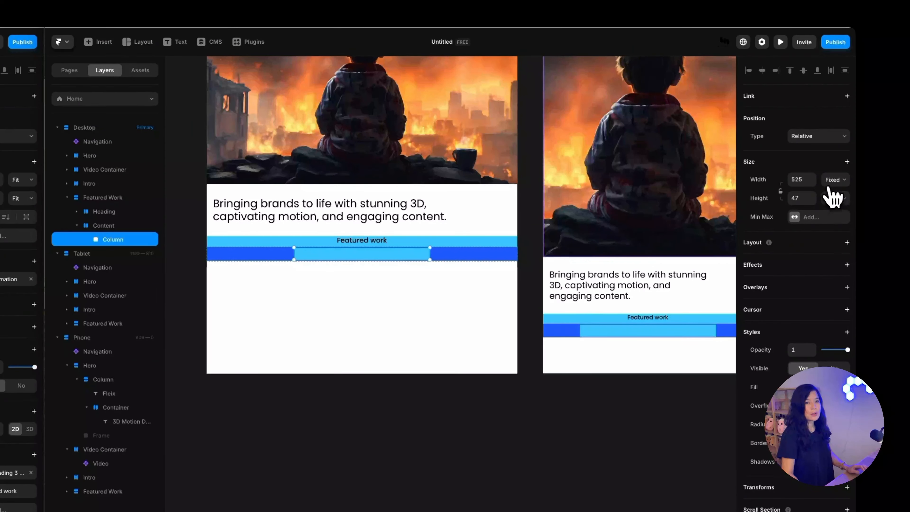
Set the Column frame's width to Fill and add a stack layout to it
click(827, 182)
click(824, 200)
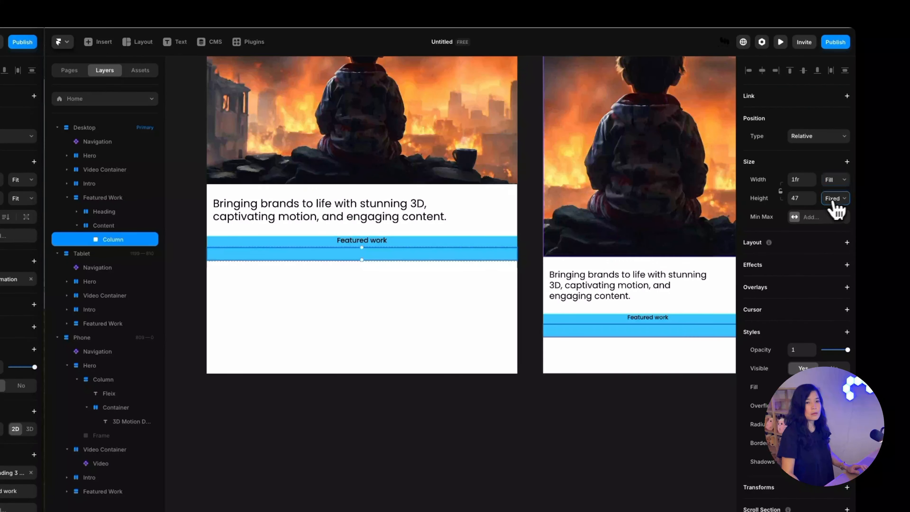
click(847, 243)
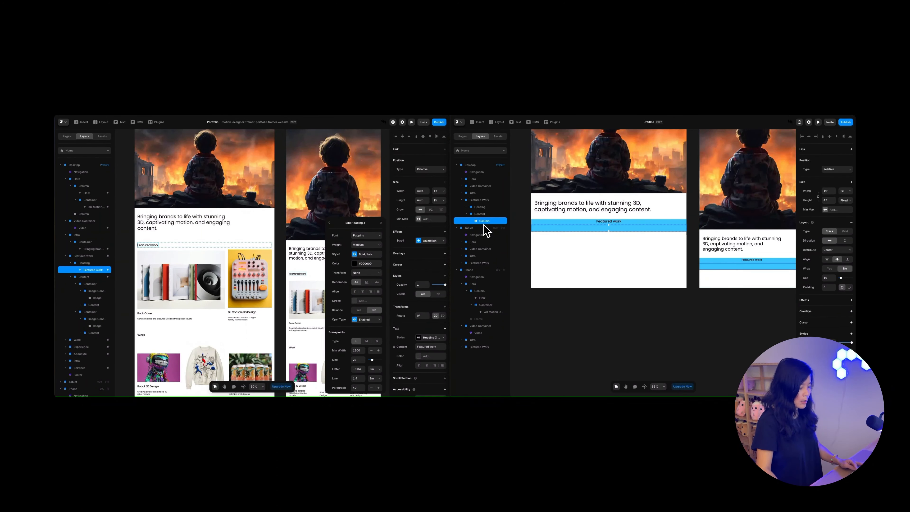
Duplicate the Column inside Content and set the Content stack's gap to 25
key(ctrl+d)
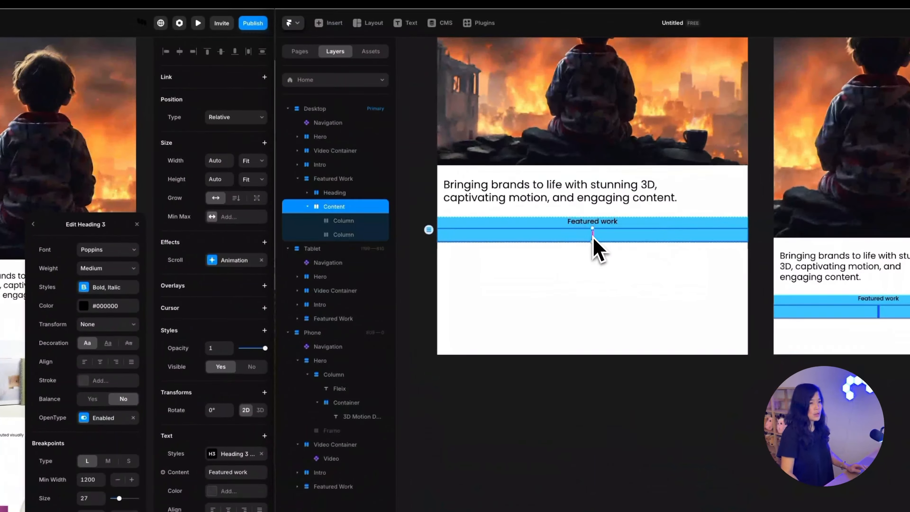
click(478, 215)
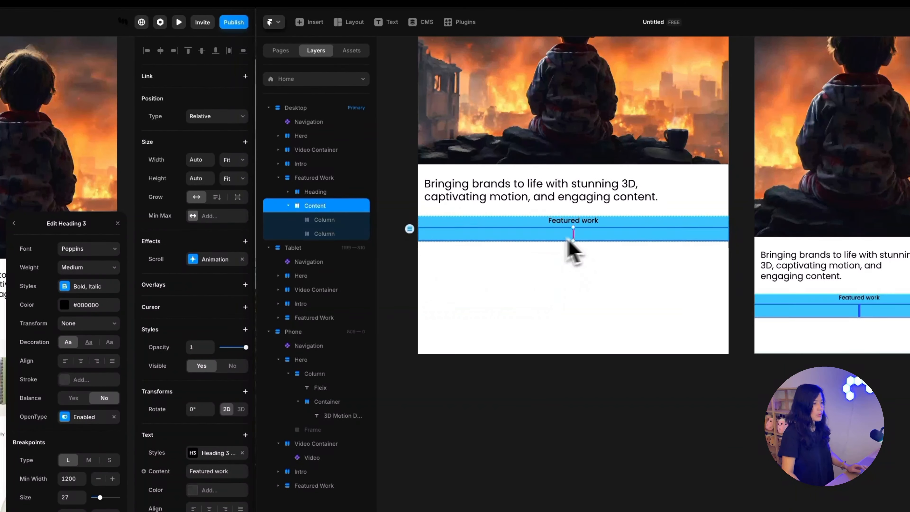
click(343, 226)
click(345, 241)
click(321, 222)
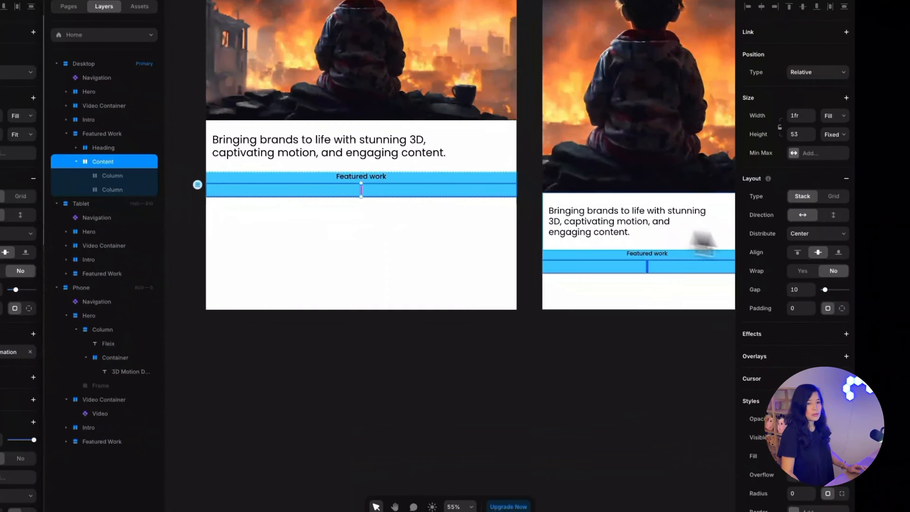
click(801, 290)
text(25)
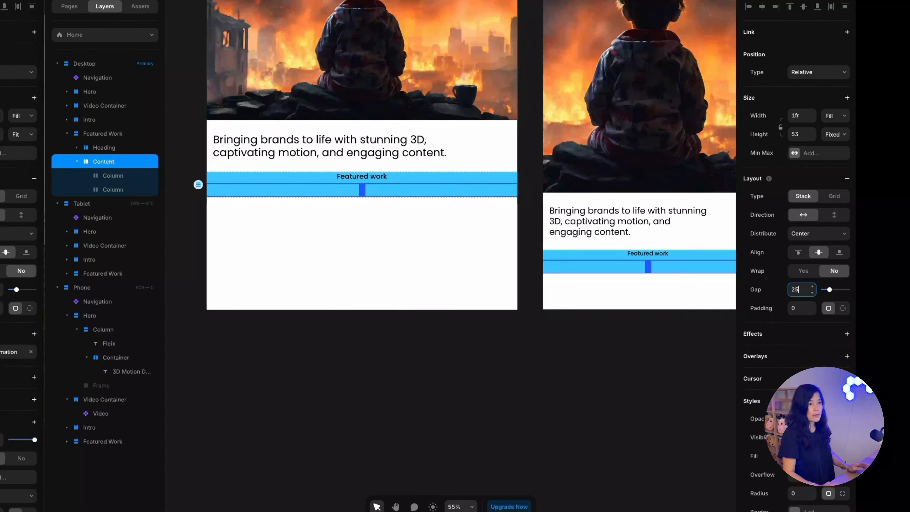
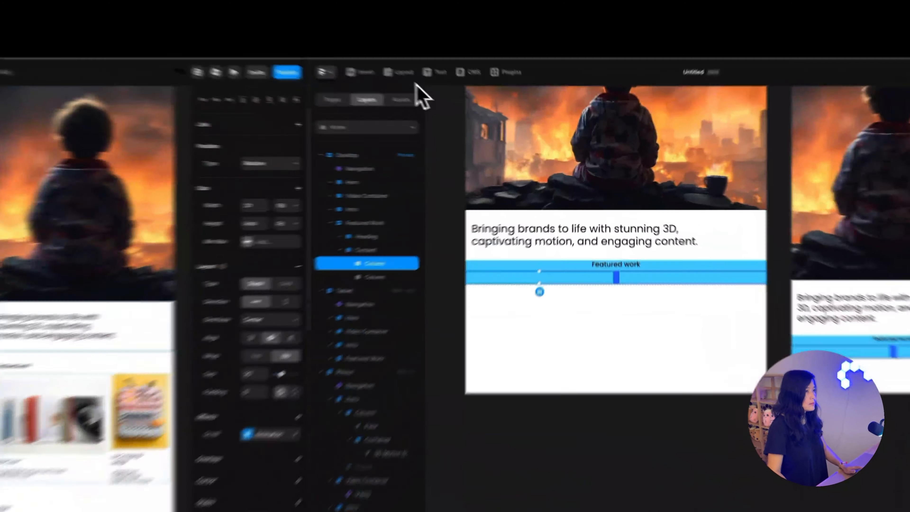
Draw a frame about 588 × 47, nest it inside the first Column and rename it as Image Container
click(497, 123)
click(503, 138)
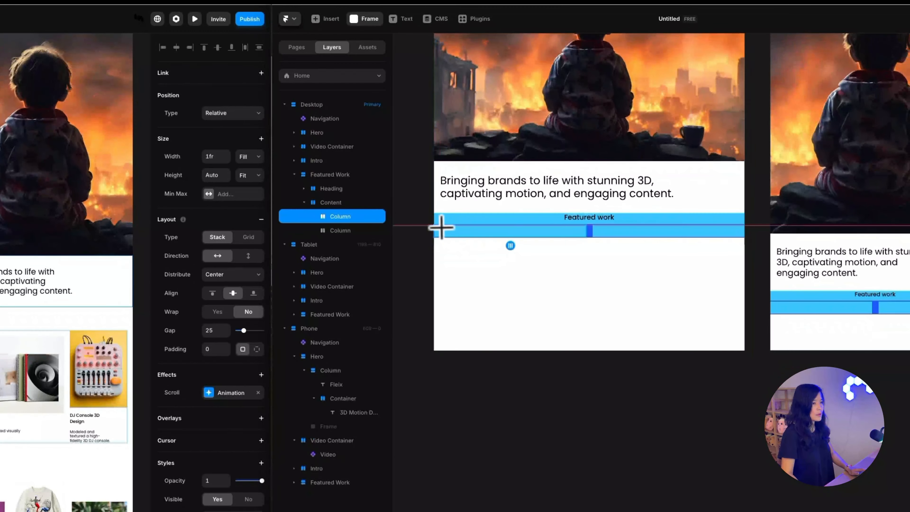
drag(436, 229, 584, 237)
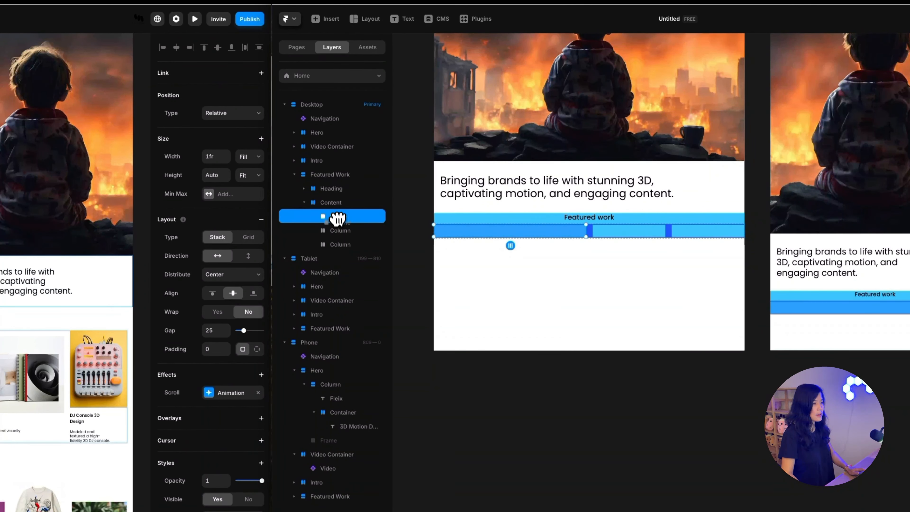
drag(336, 217, 343, 233)
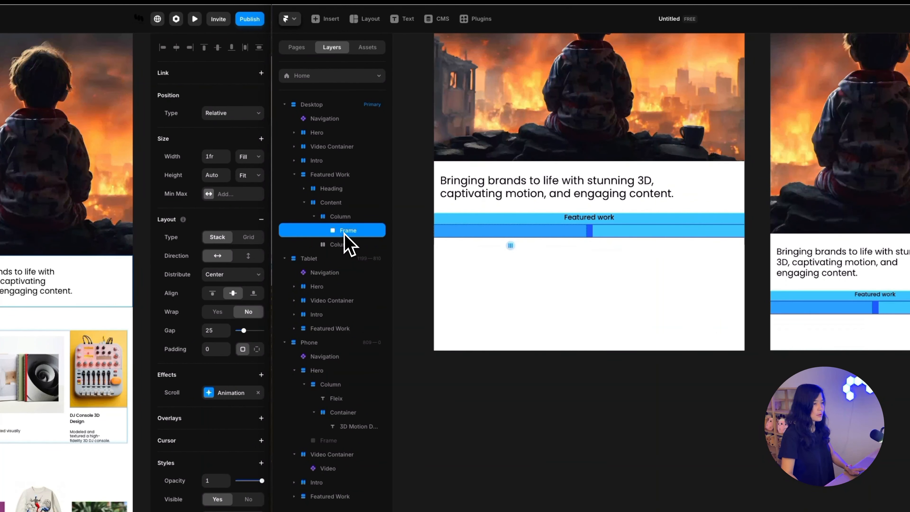
double_click(347, 231)
text(Image)
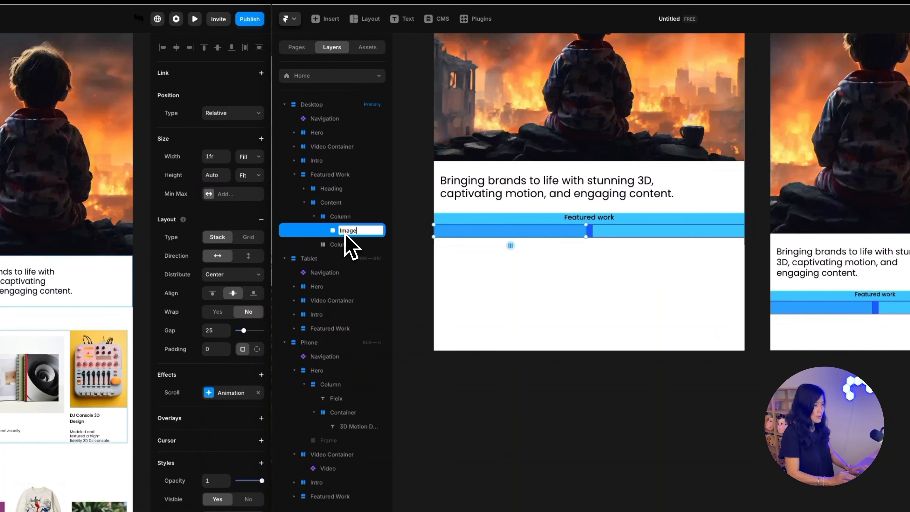
text( Container)
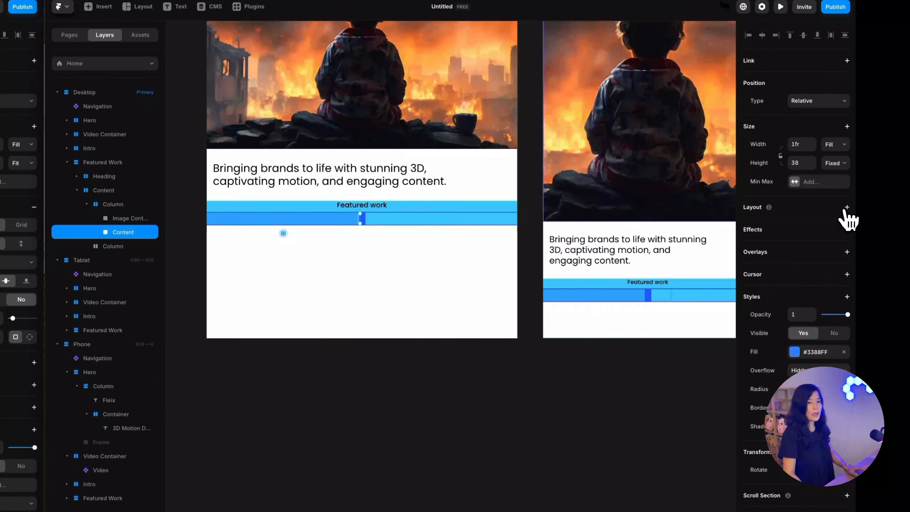
Add a stack layout to the Content frame beneath Image Container
click(852, 222)
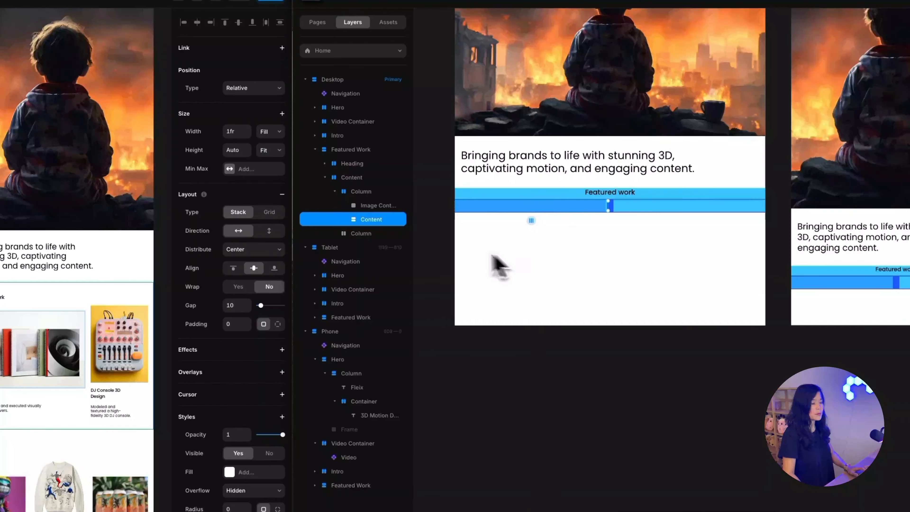
Insert an image element from the Media elements into the Image Container
click(123, 219)
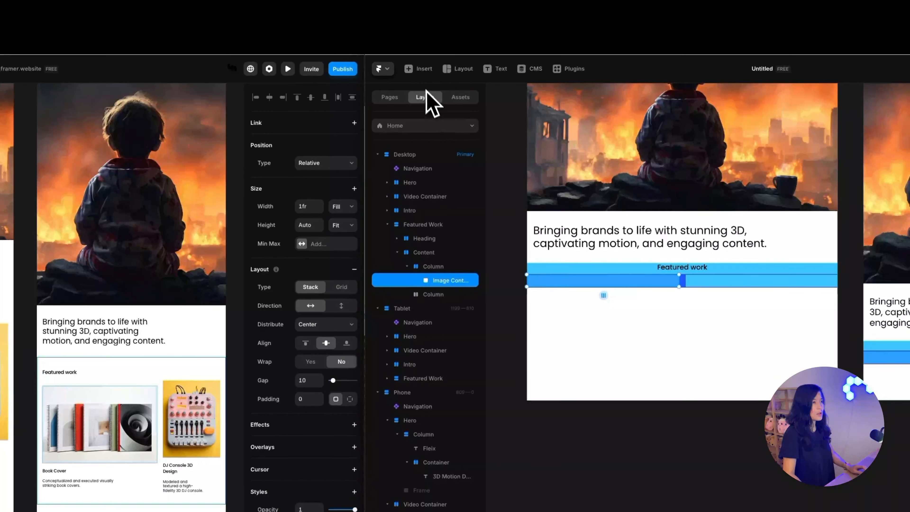
click(430, 67)
mouse_move(382, 320)
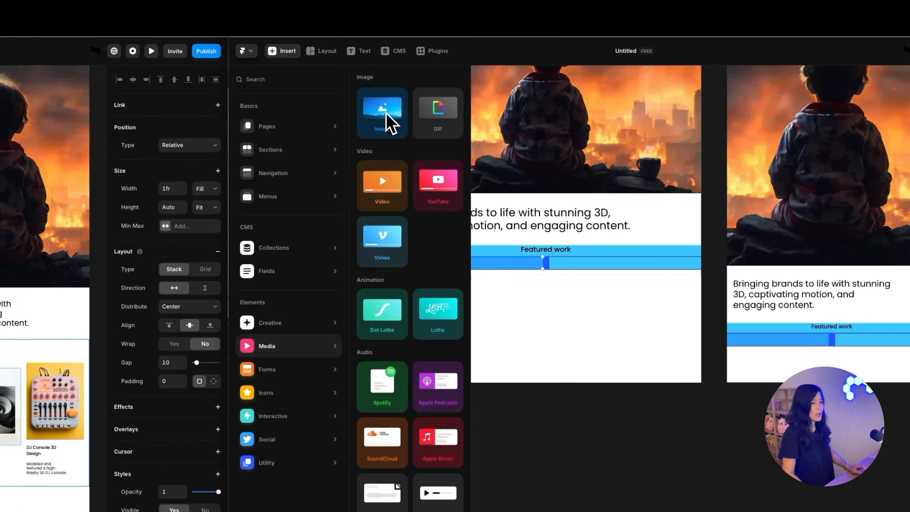
drag(386, 114, 465, 262)
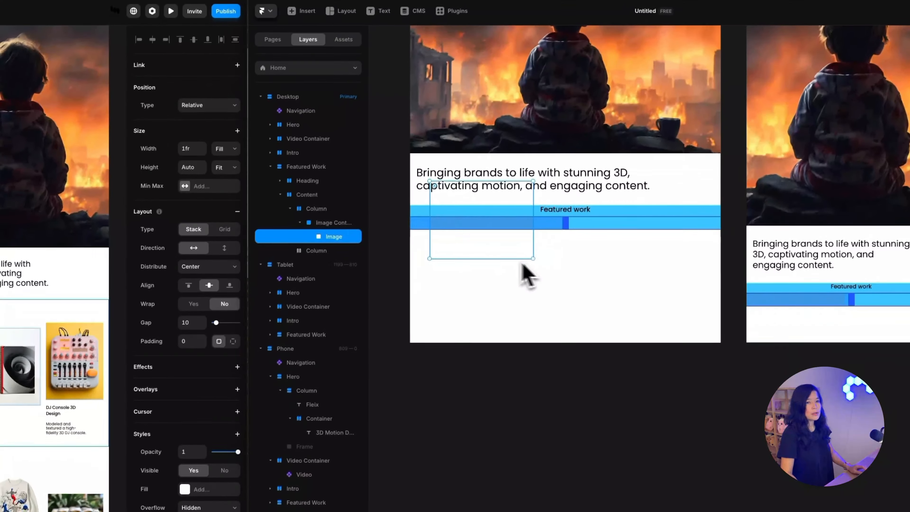
Add a stack layout to Image Container, with its width set to Fill and its height to Fit Content
click(315, 262)
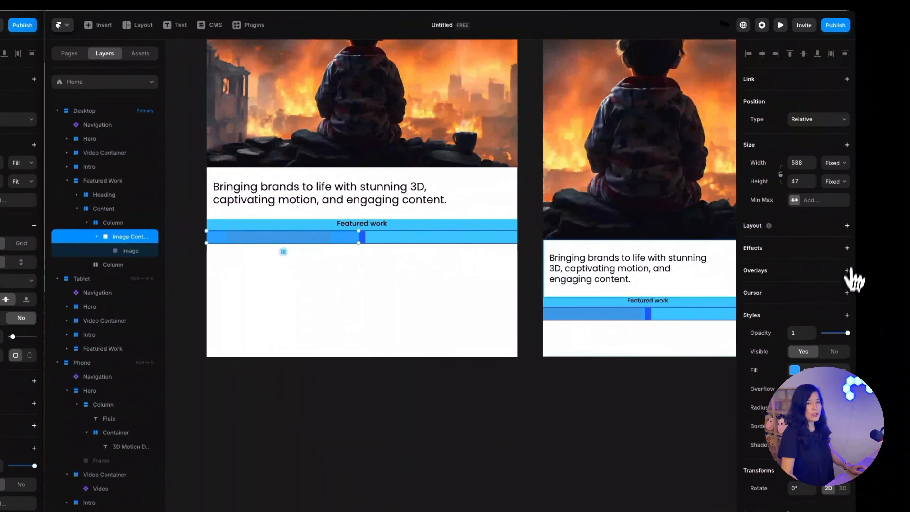
click(847, 226)
click(835, 163)
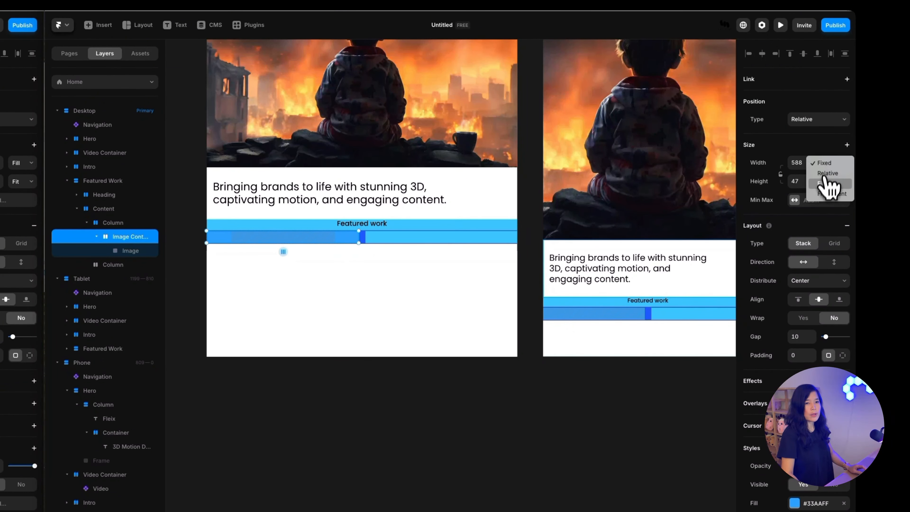
click(825, 184)
click(831, 181)
click(829, 238)
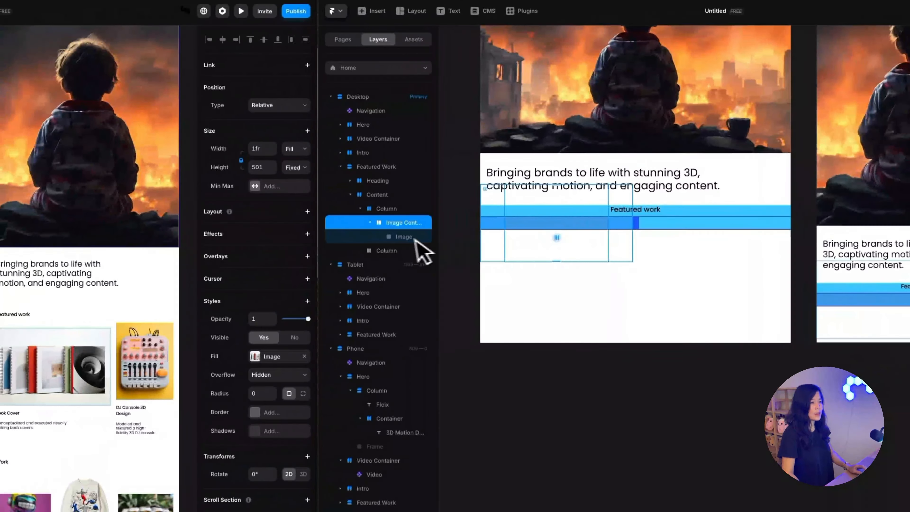
Set the Image's height to 500 and its width to Fill
click(128, 277)
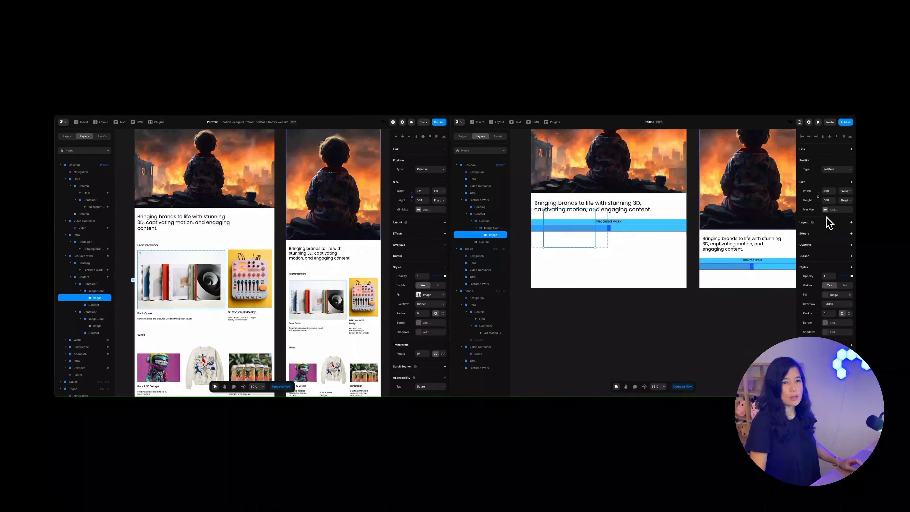
click(843, 201)
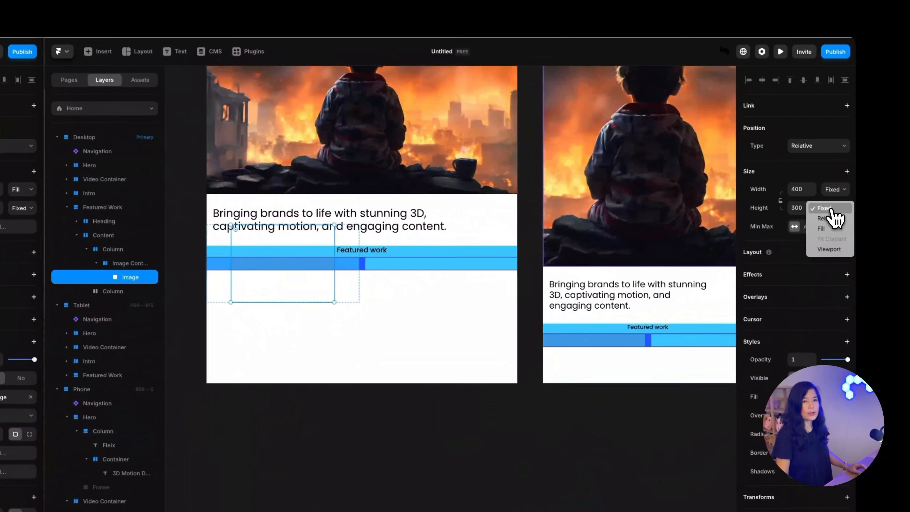
click(843, 202)
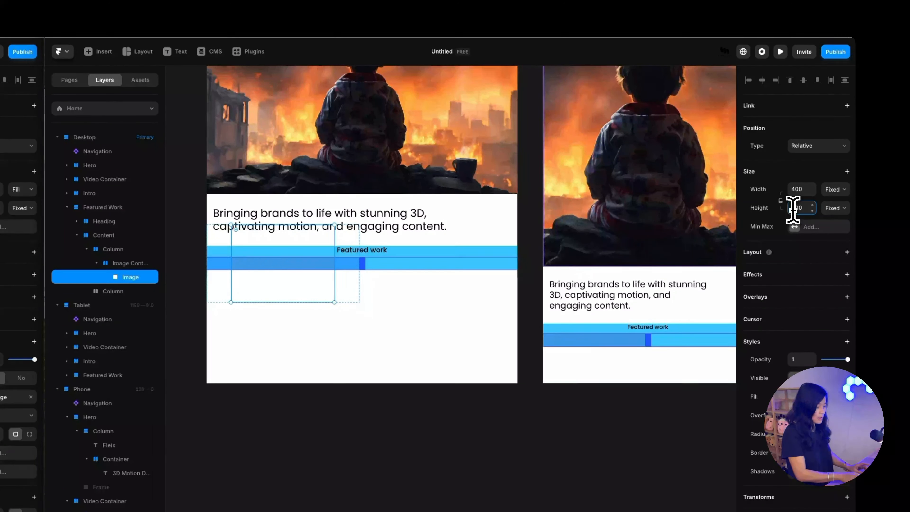
text(500)
key(Tab)
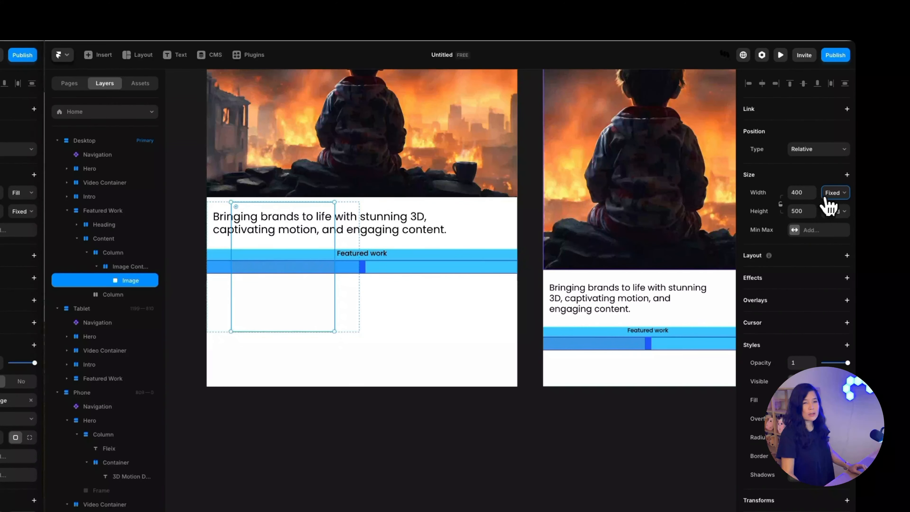
click(834, 194)
click(824, 218)
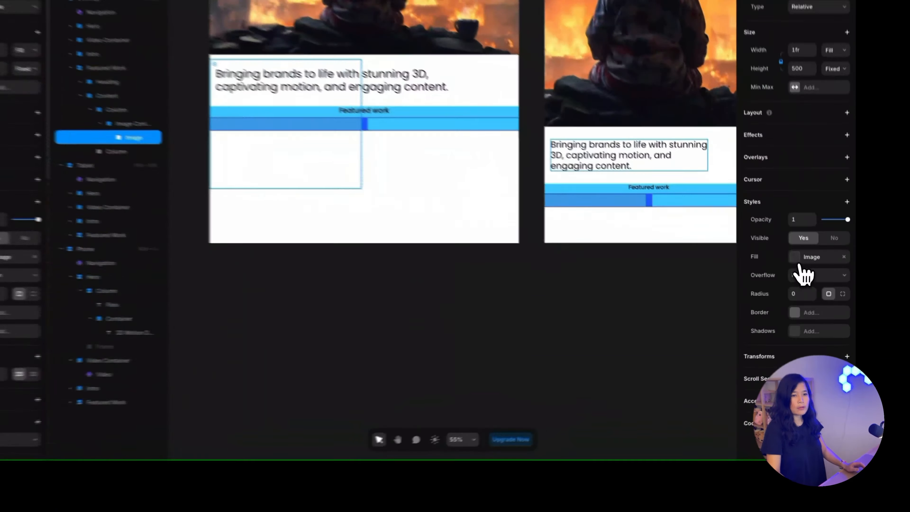
Search the Lummi plugin for "graphic design" and apply the photo of standing books as the Image's fill
click(828, 294)
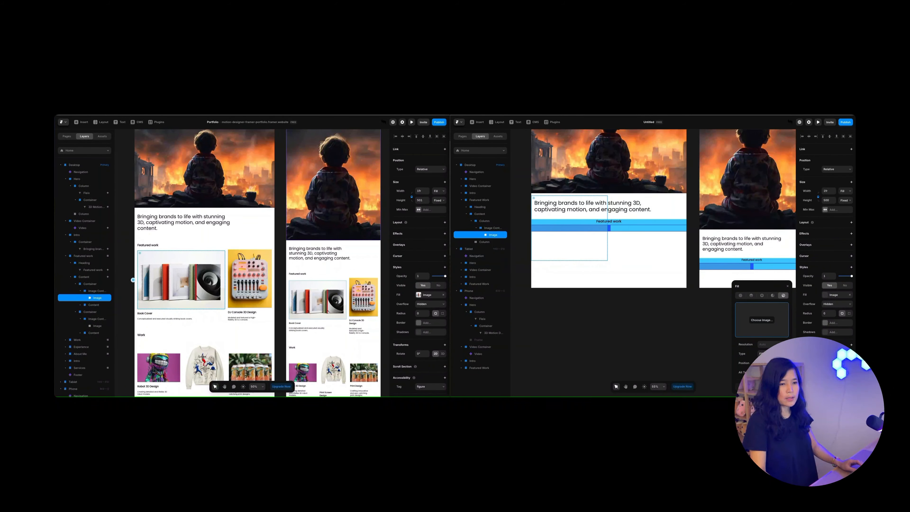
click(761, 386)
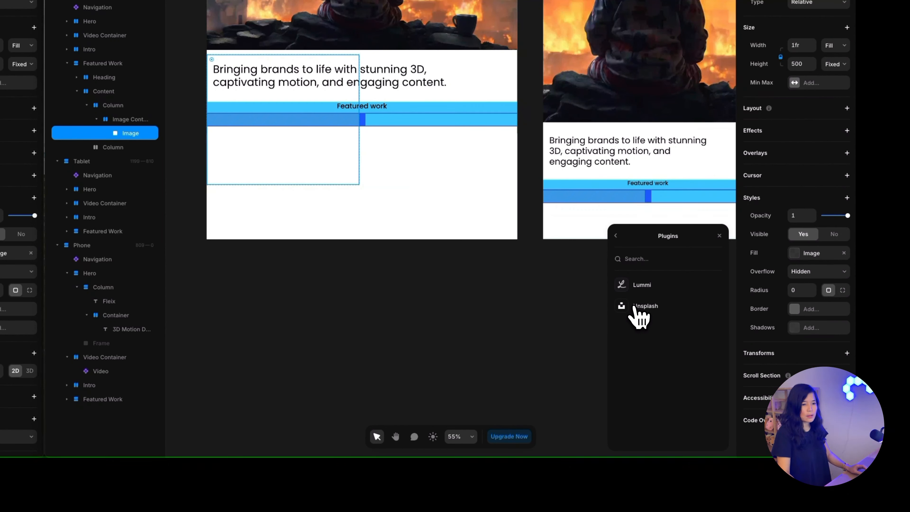
click(633, 286)
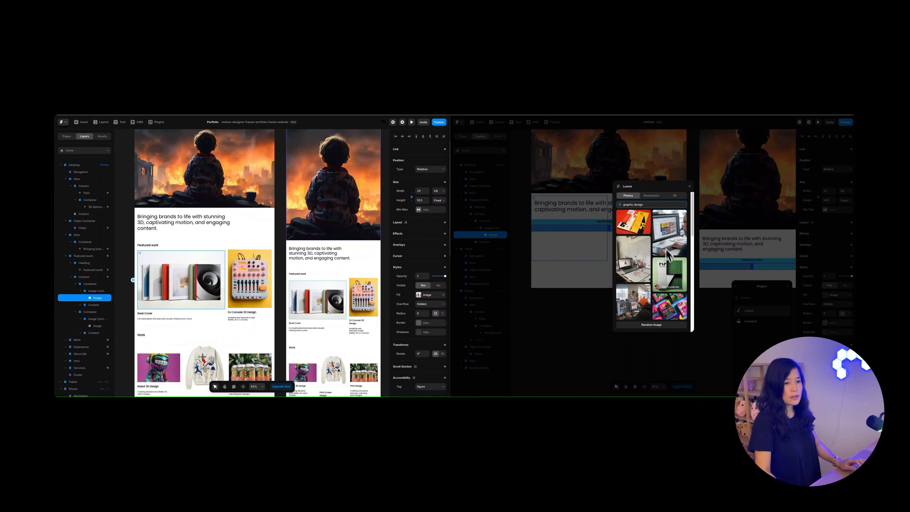
scroll(482, 291, down, 10)
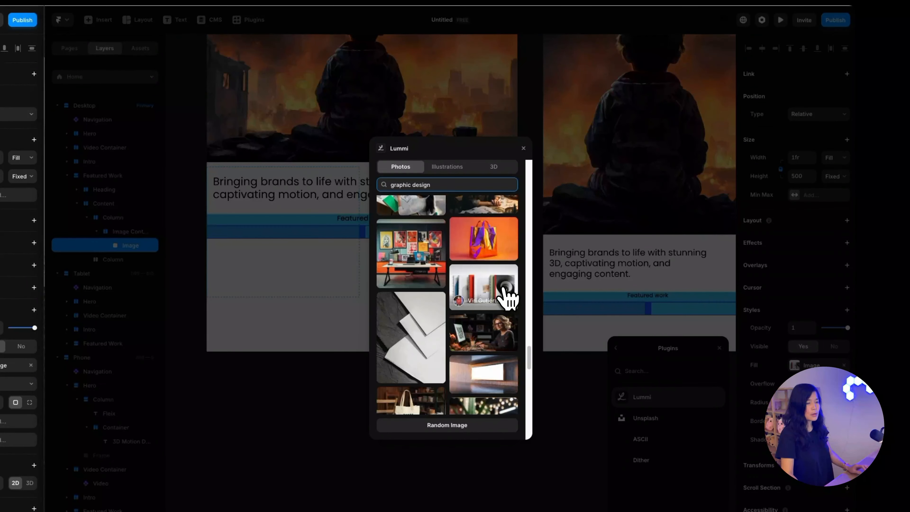
click(523, 148)
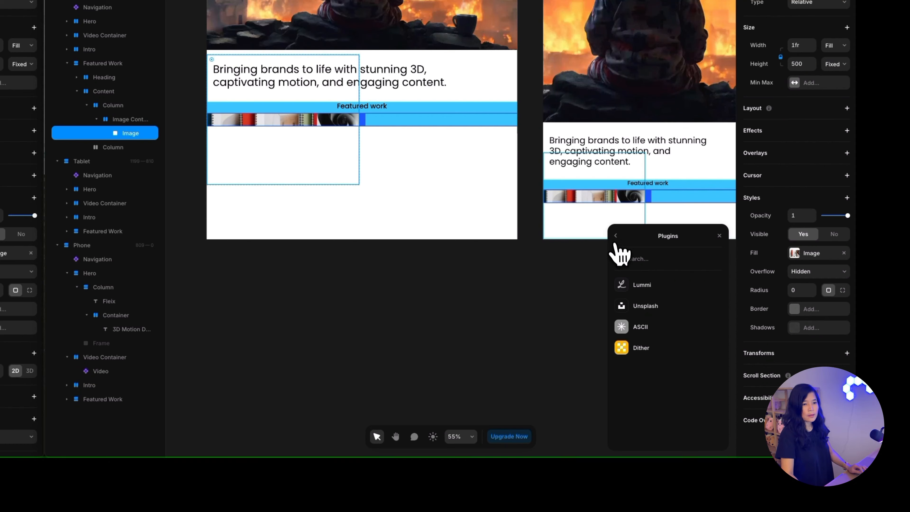
click(718, 236)
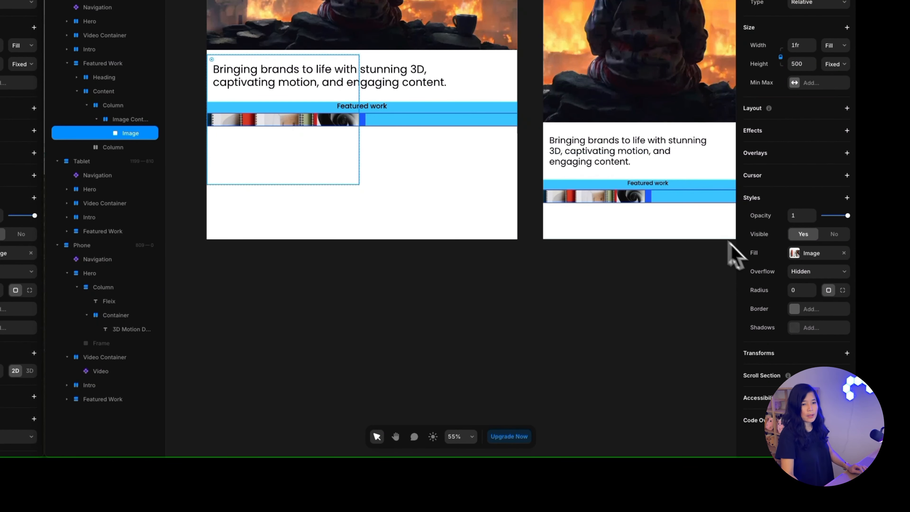
Open the alt text of the Image's book photo fill for editing
click(797, 253)
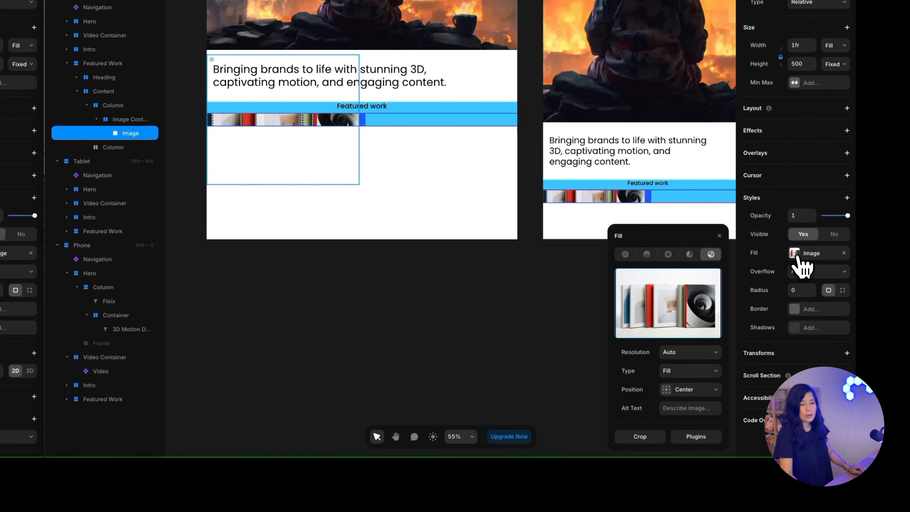
click(685, 409)
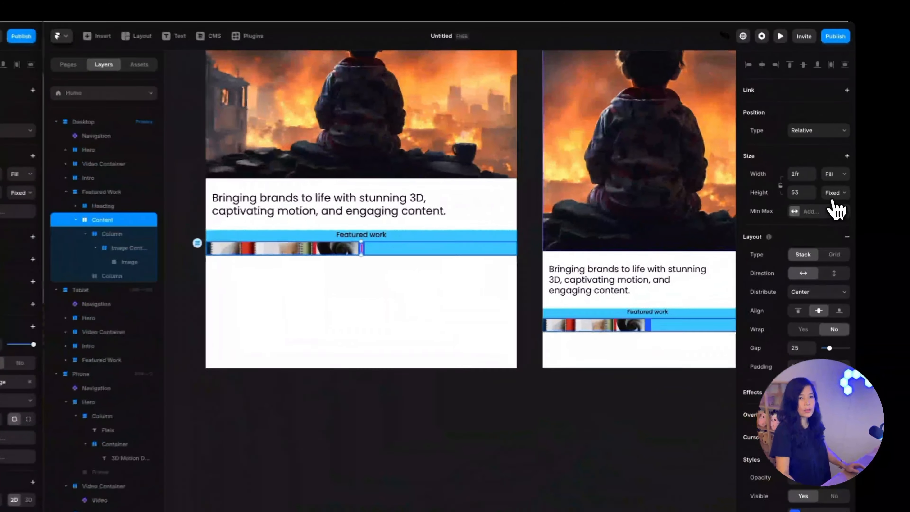
Set the height of the Featured Work section's Content stack and of its first Column to Fit Content
click(846, 200)
click(847, 219)
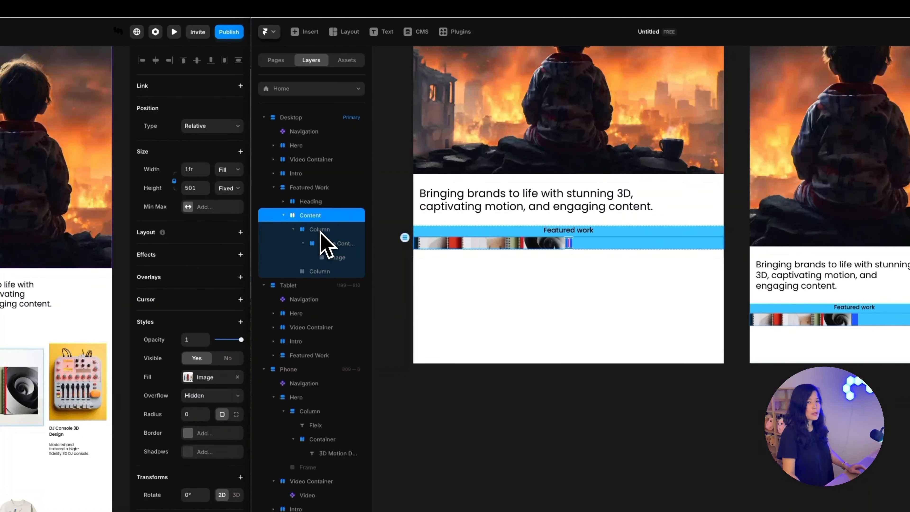
click(320, 231)
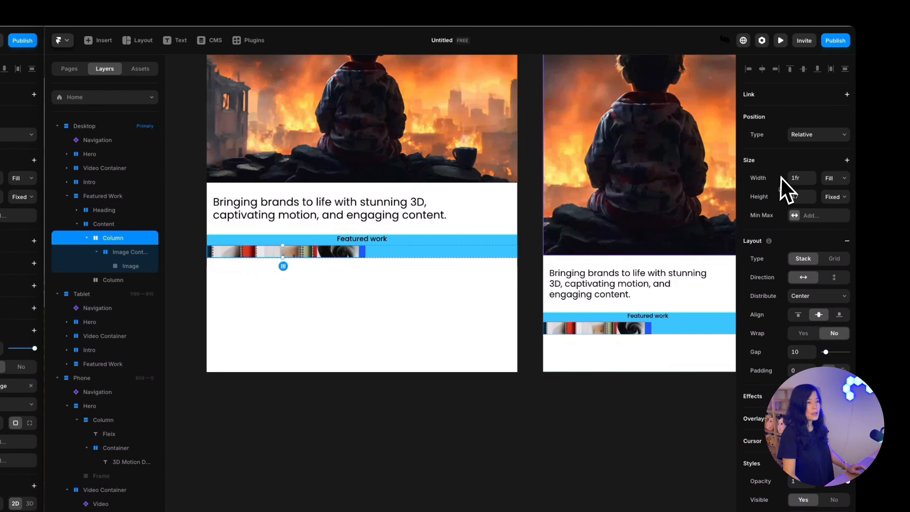
click(828, 198)
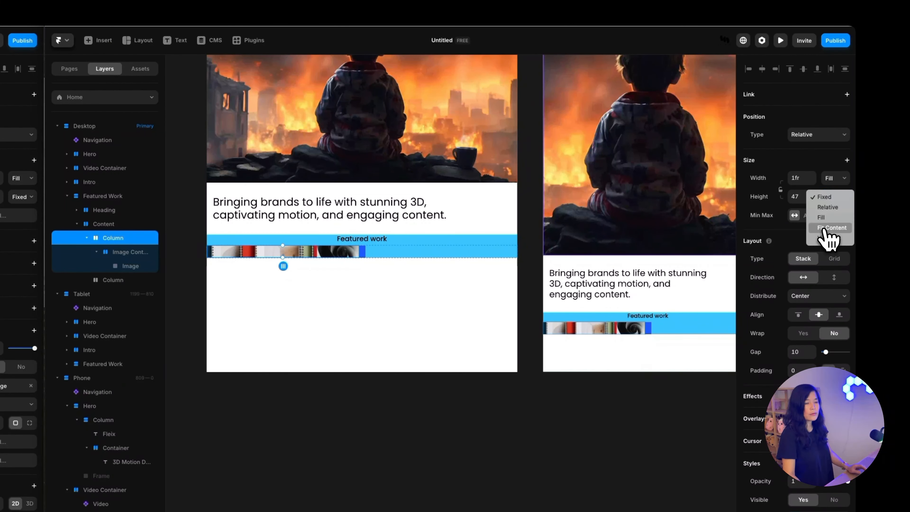
click(825, 230)
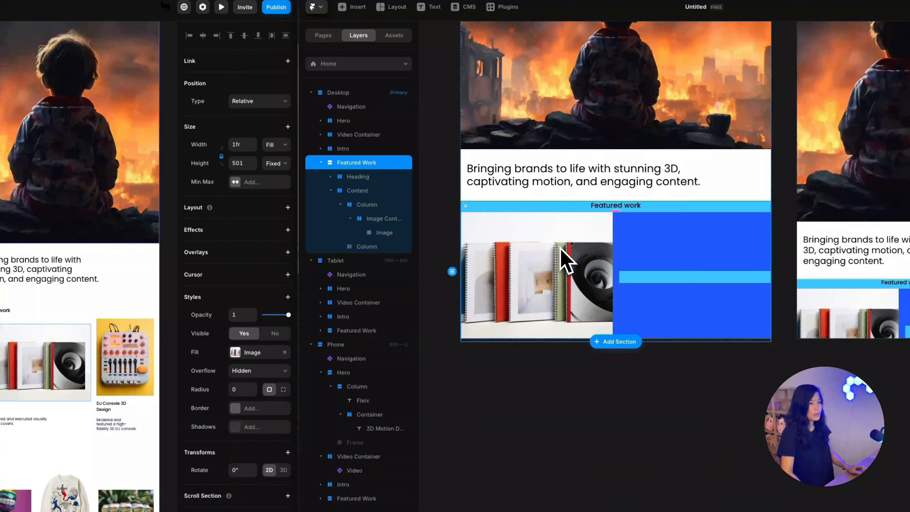
Draw a frame beneath the Image Container in the first Column and rename it Content
scroll(559, 247, down, 3)
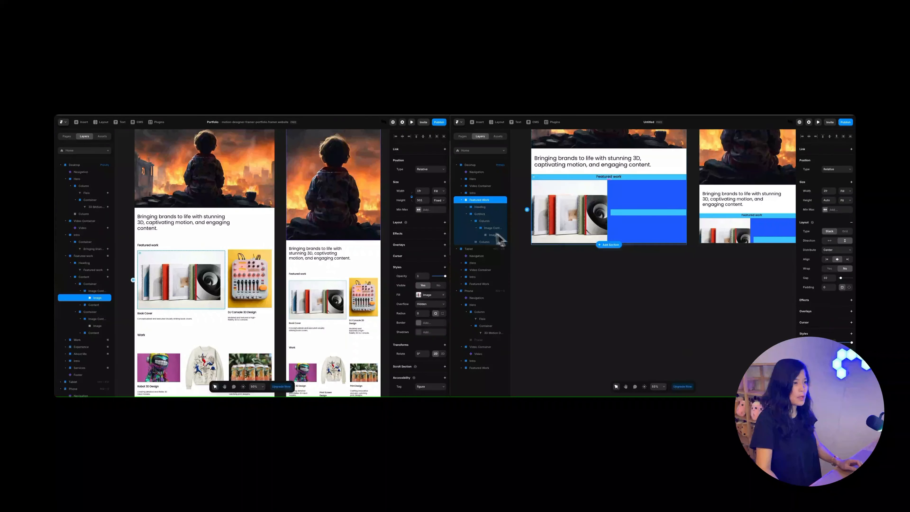
click(477, 228)
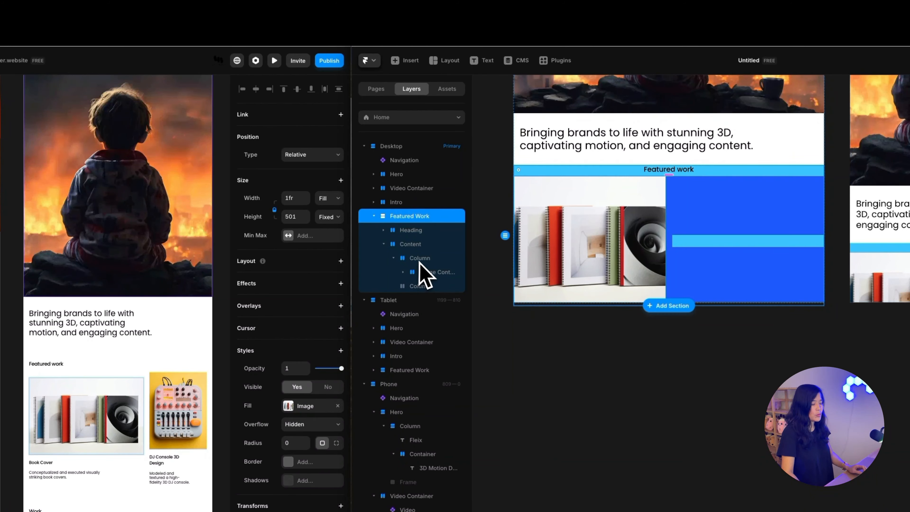
click(413, 260)
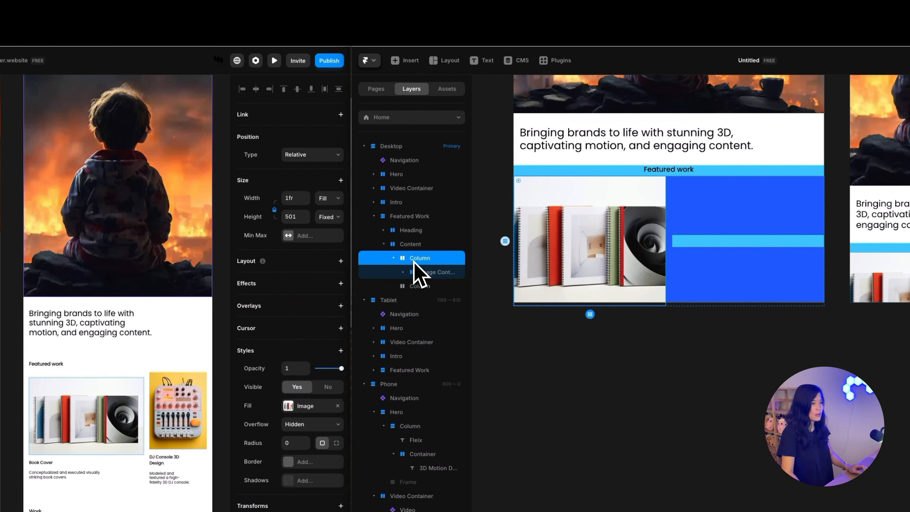
click(400, 76)
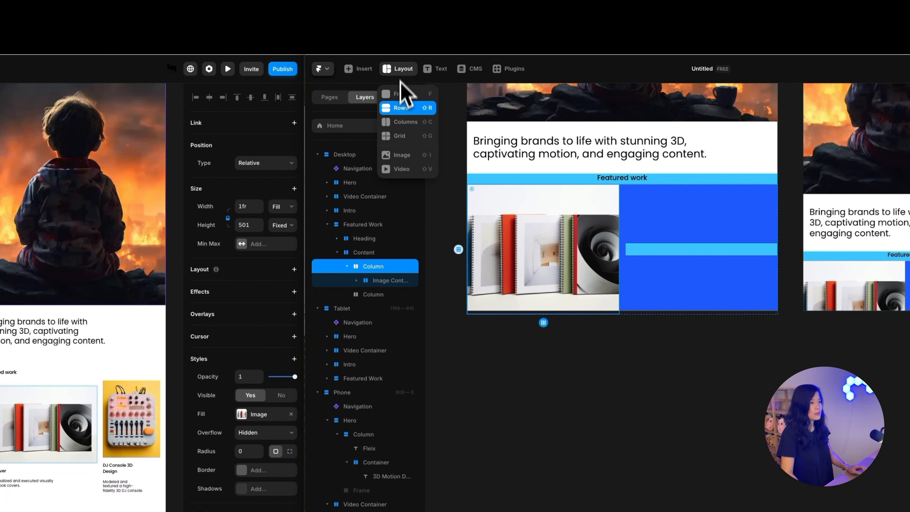
click(402, 94)
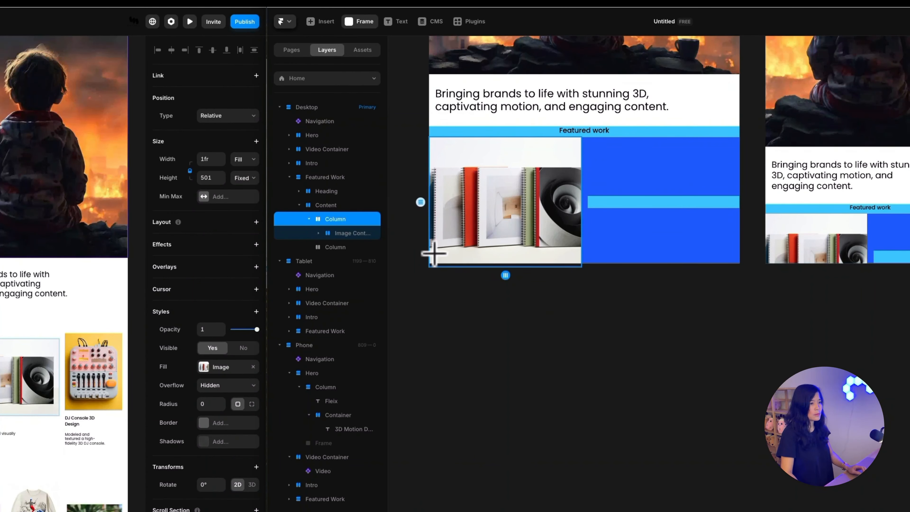
drag(430, 248, 581, 267)
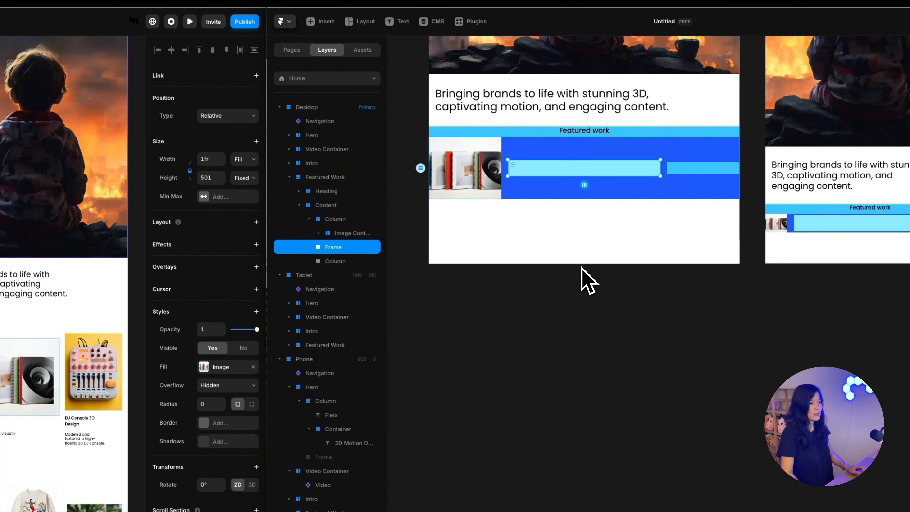
double_click(338, 247)
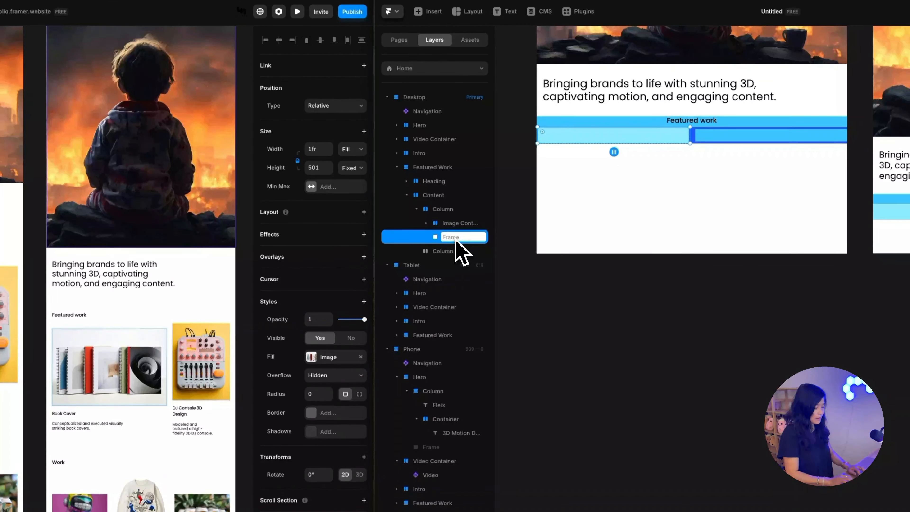
text(Content)
key(Return)
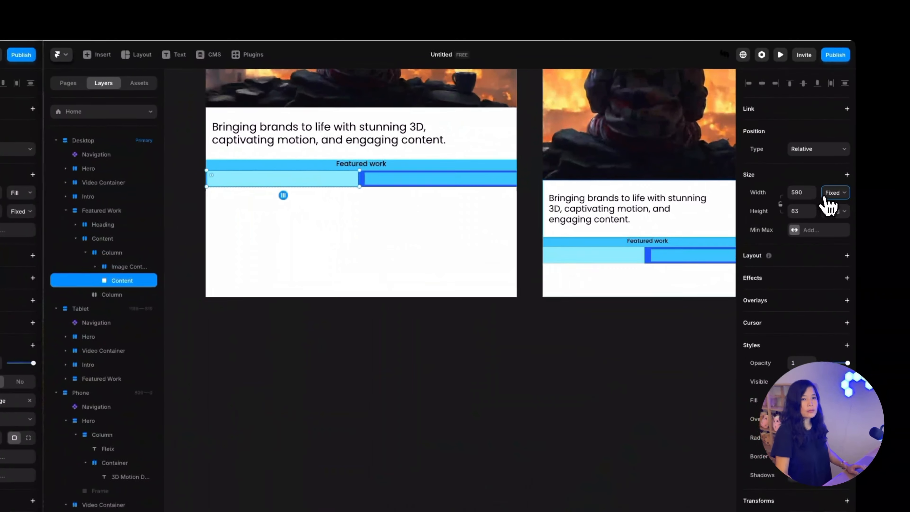
Set the new Content frame's width to Fill and change the first Column's stack direction to vertical
click(845, 191)
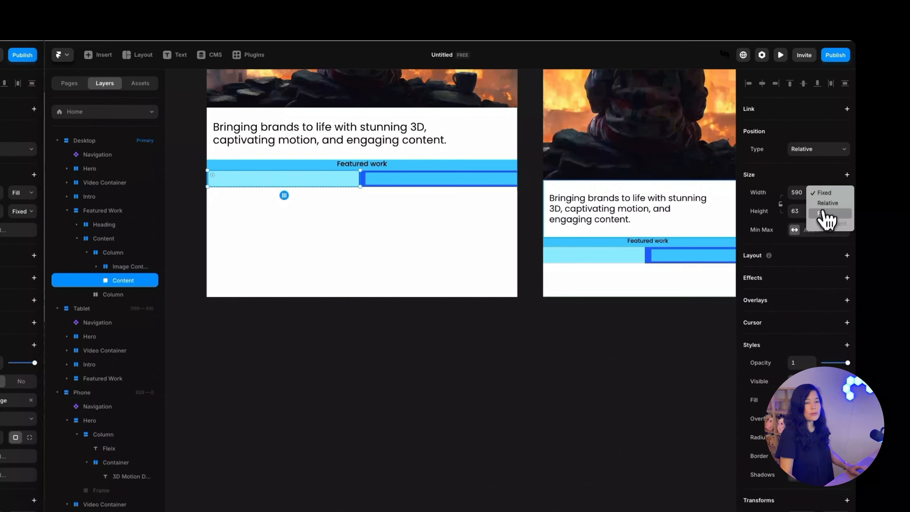
click(841, 201)
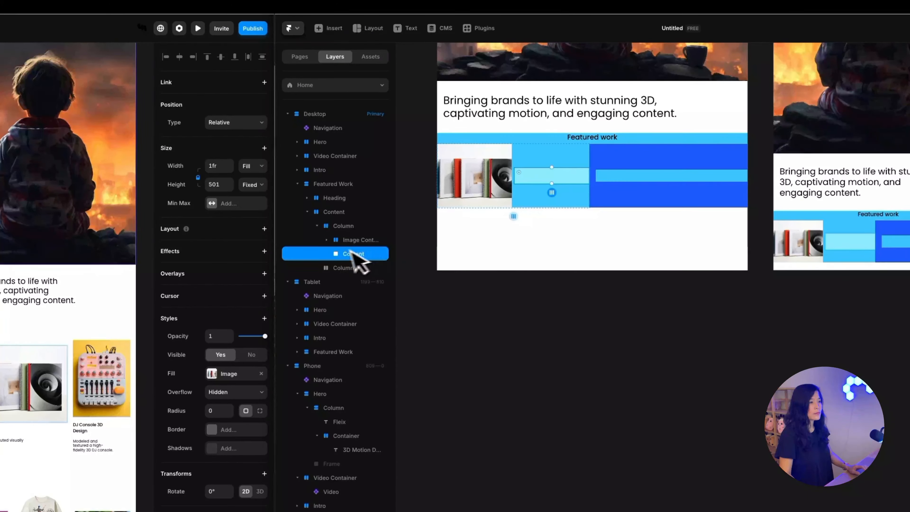
click(110, 255)
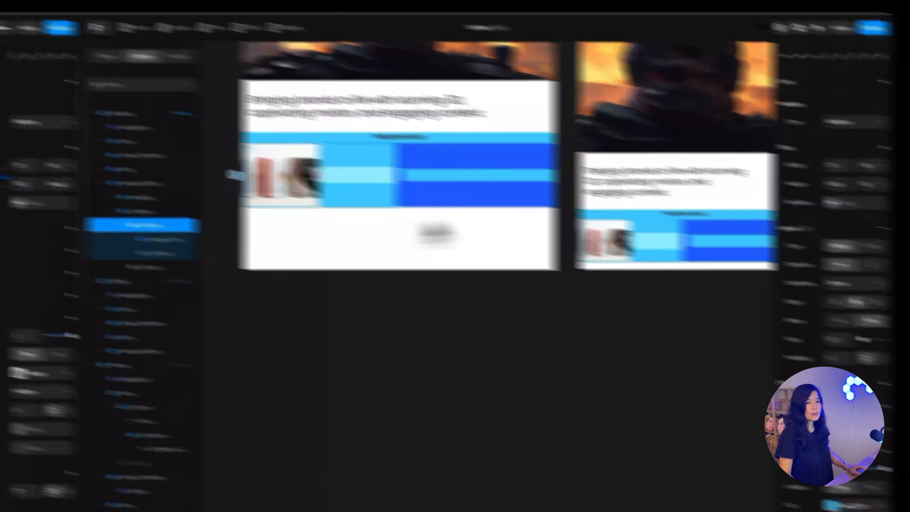
click(832, 252)
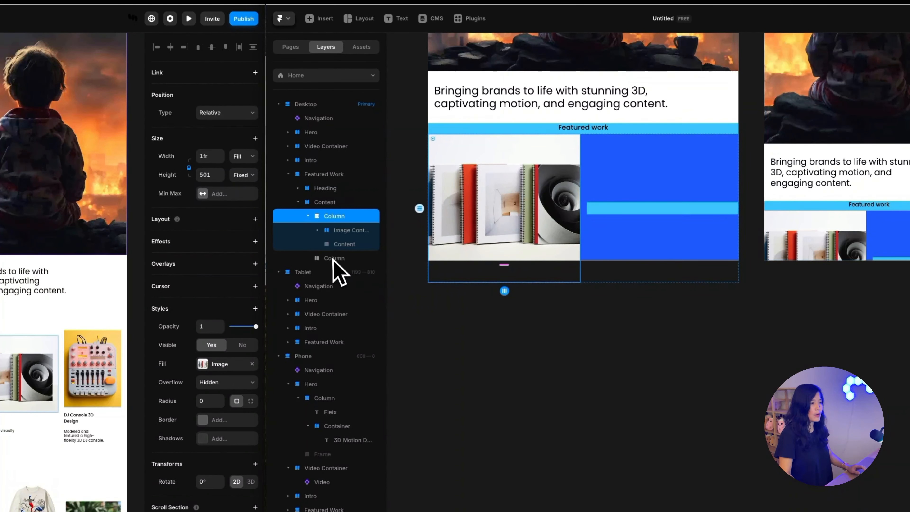
Add a stack layout to the Content frame beneath the Image Container
click(205, 239)
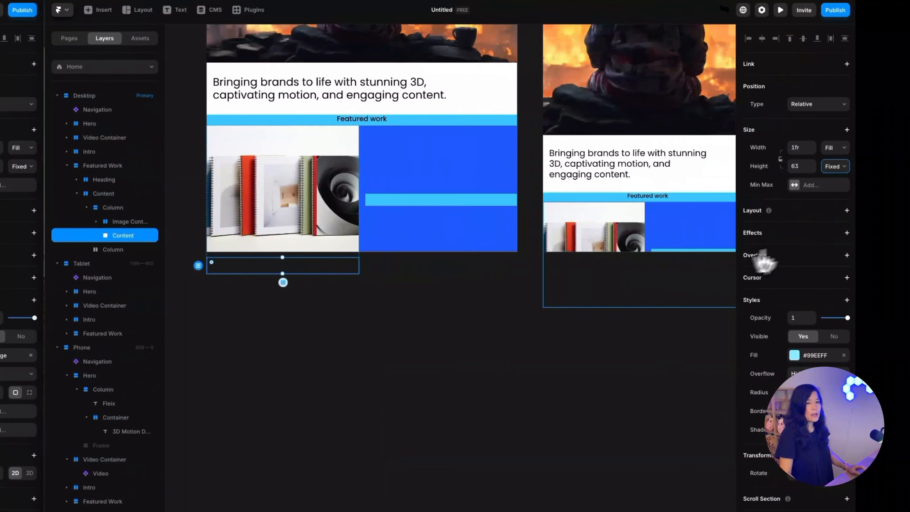
click(846, 211)
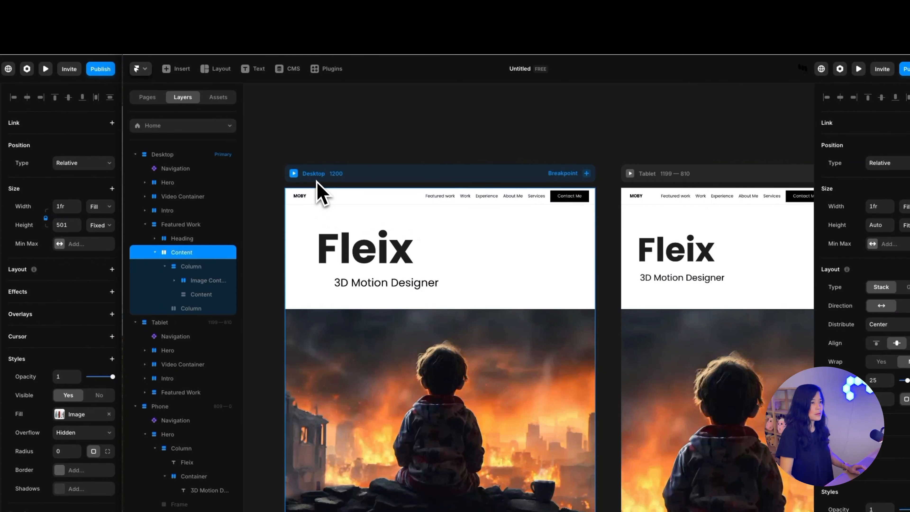
Set the Desktop breakpoint's height to 5000
click(505, 112)
click(796, 145)
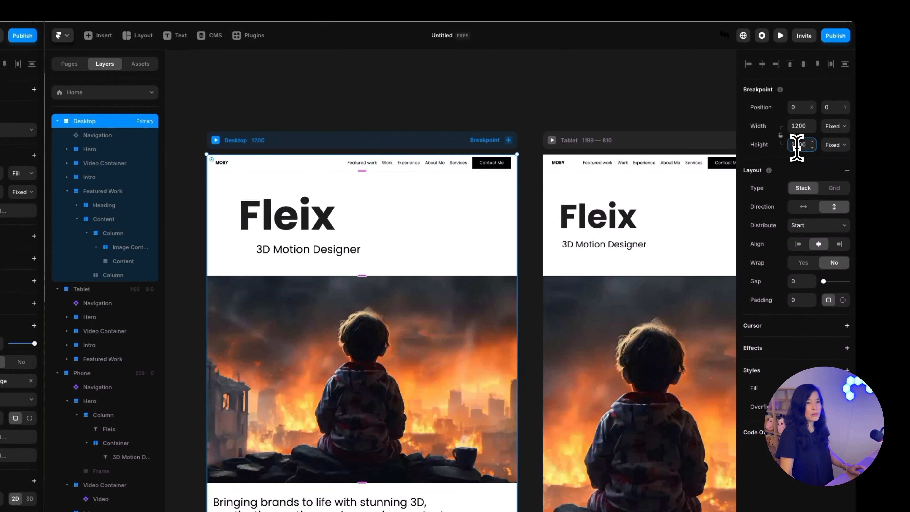
key(BackSpace)
text(5)
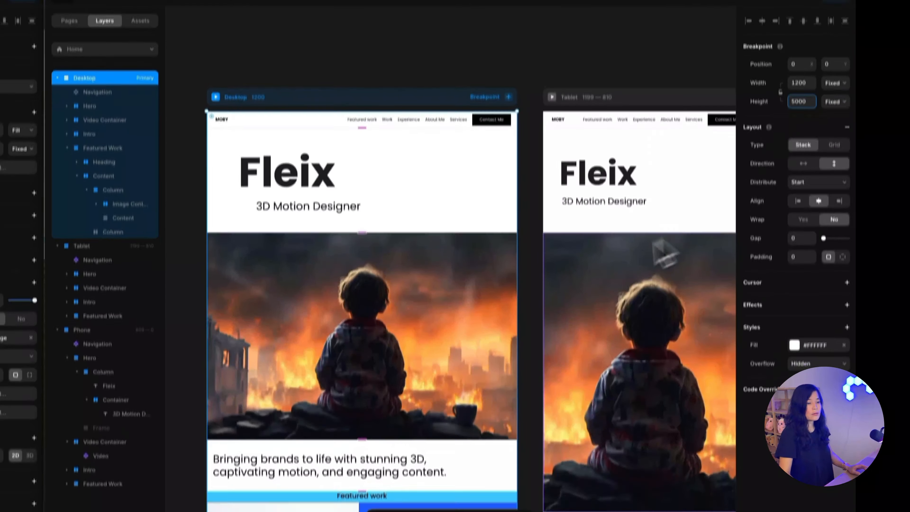
Add the text "Book Cover" inside the Content frame beneath the book image
scroll(394, 257, down, 10)
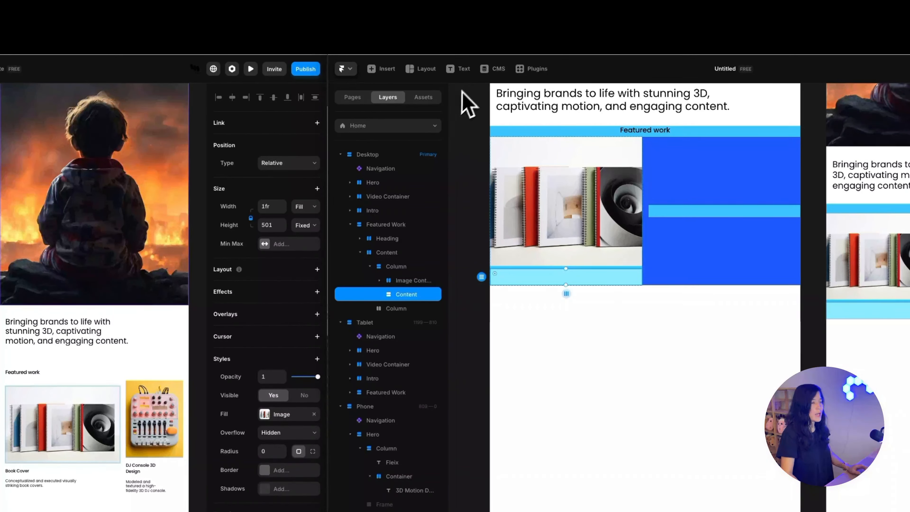
click(423, 61)
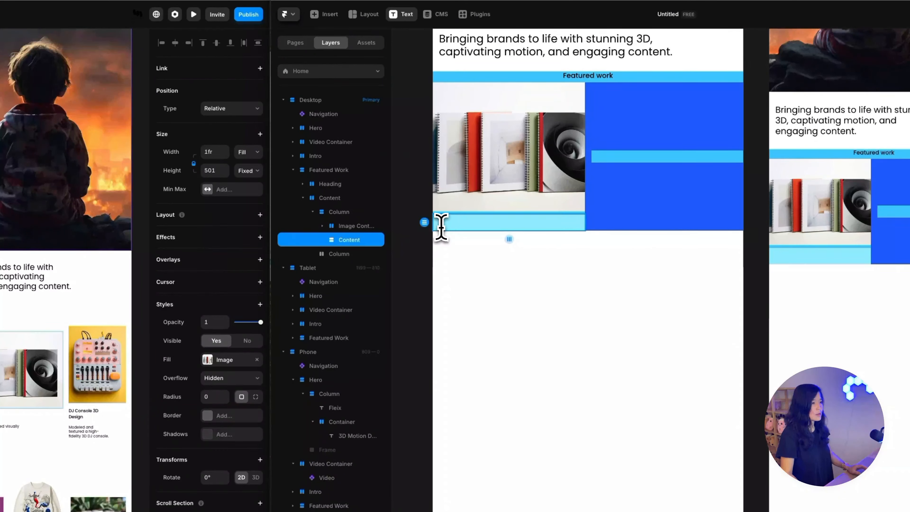
click(441, 225)
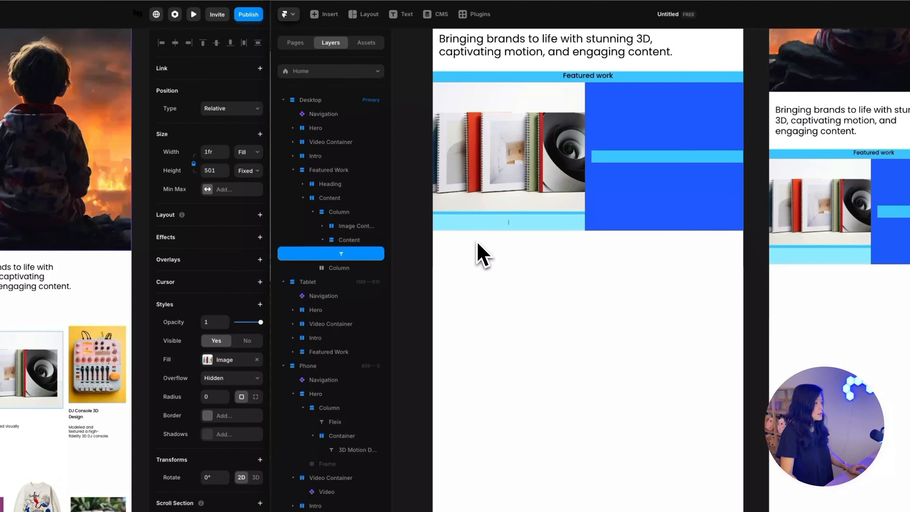
text(Book Cover)
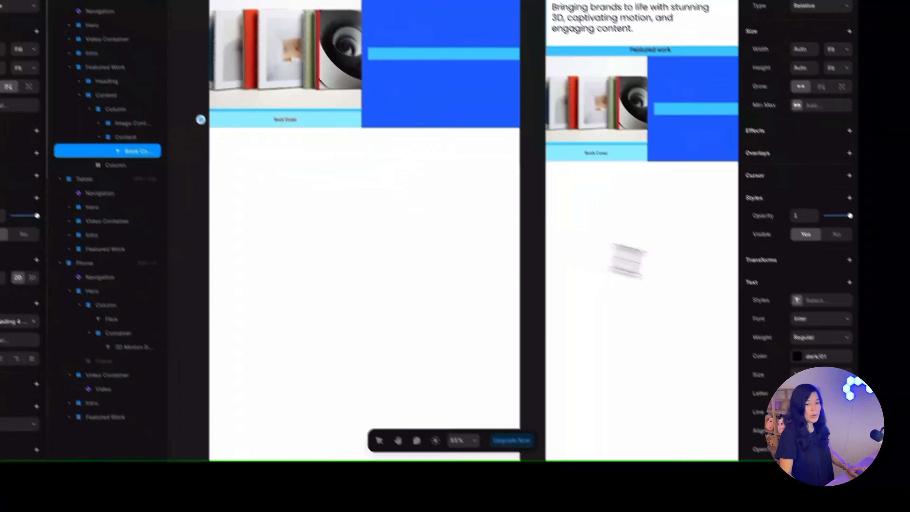
Create a new Heading 4 text style for the Book Cover text and set its font to Poppins
click(814, 302)
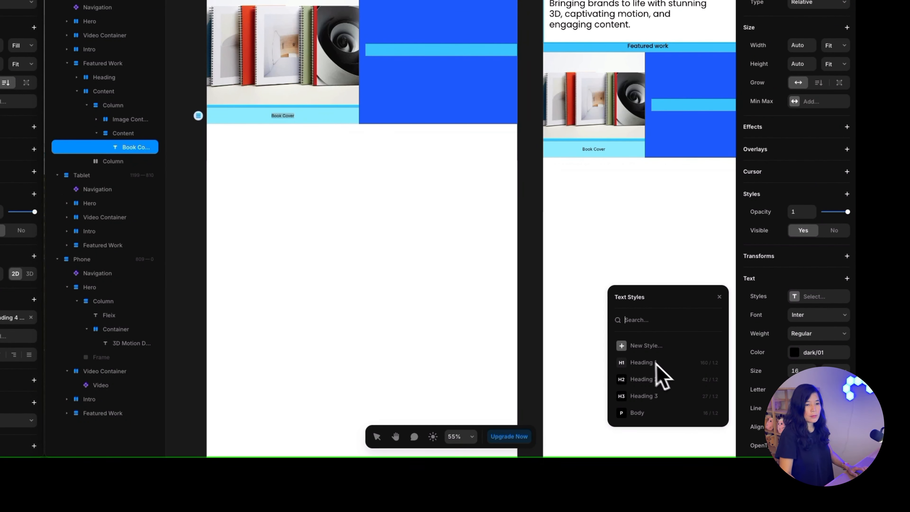
click(645, 350)
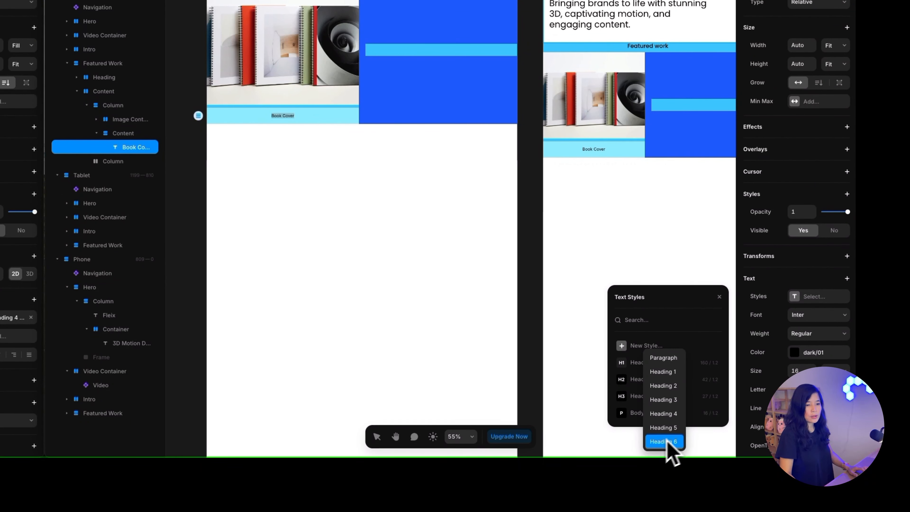
click(663, 413)
click(715, 427)
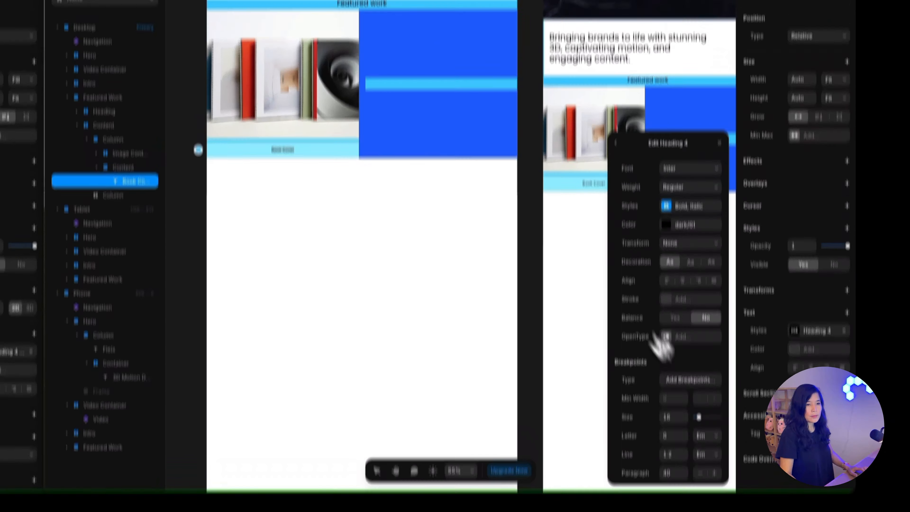
click(633, 325)
text(pop)
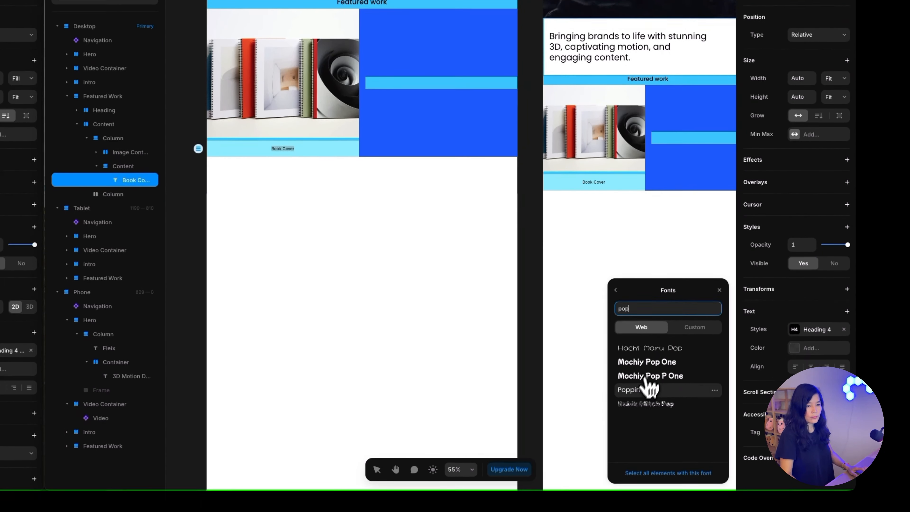
click(630, 407)
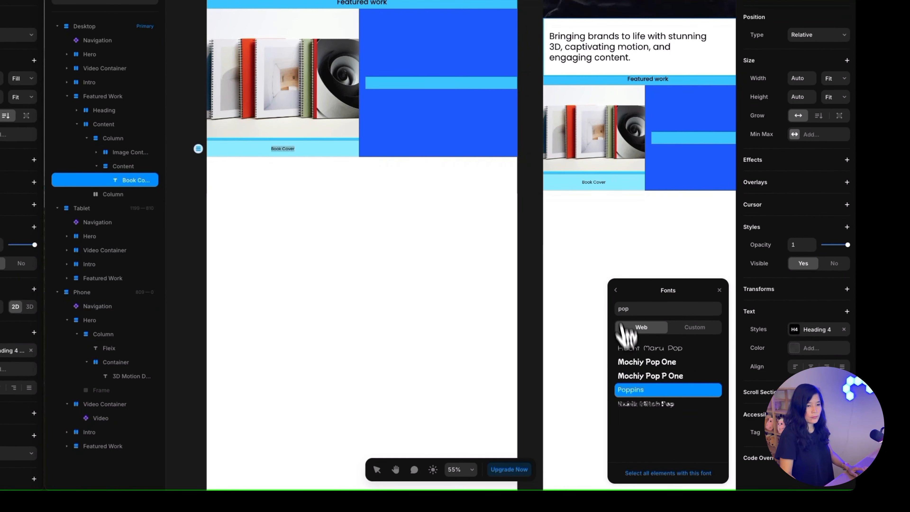
click(616, 291)
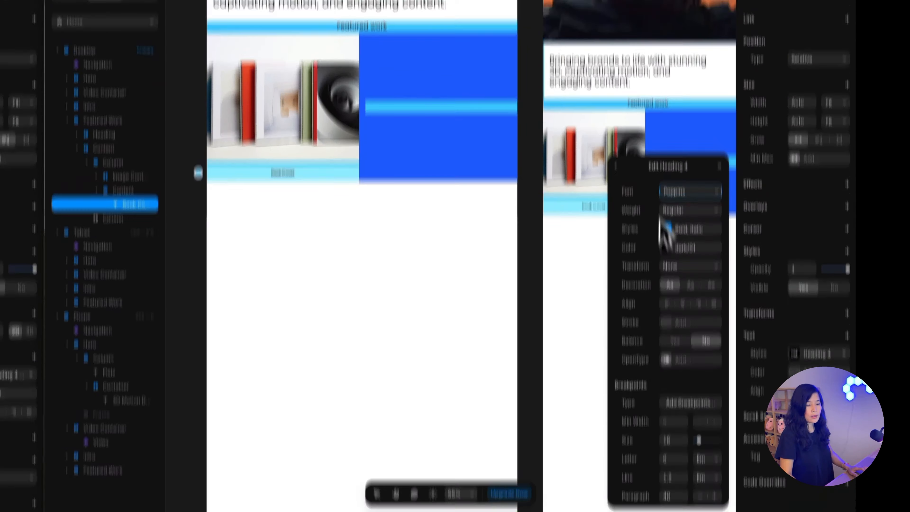
Set the Heading 4 style's size to 24 and add breakpoints to the style
double_click(674, 416)
text(24)
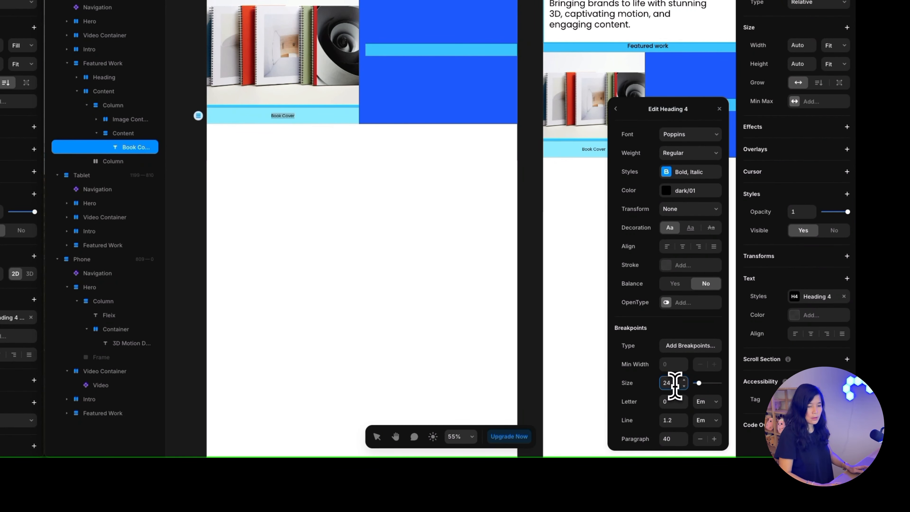
key(Return)
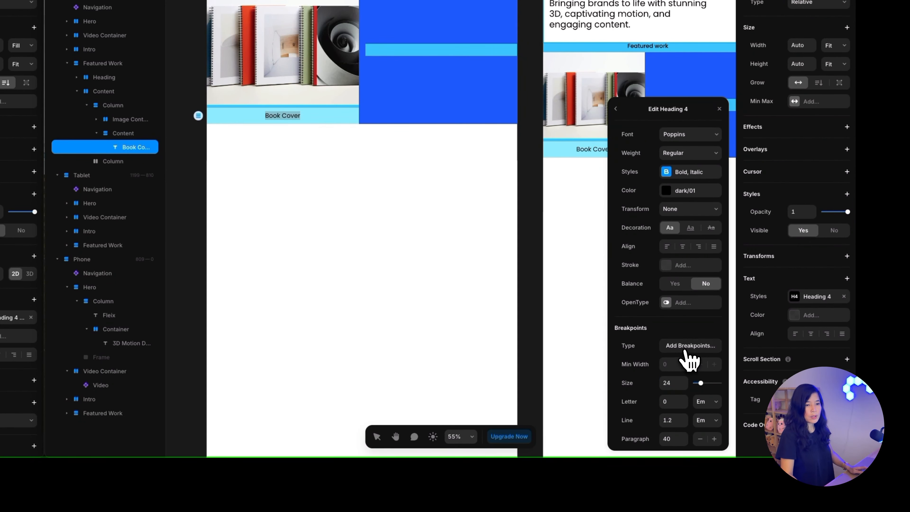
click(684, 351)
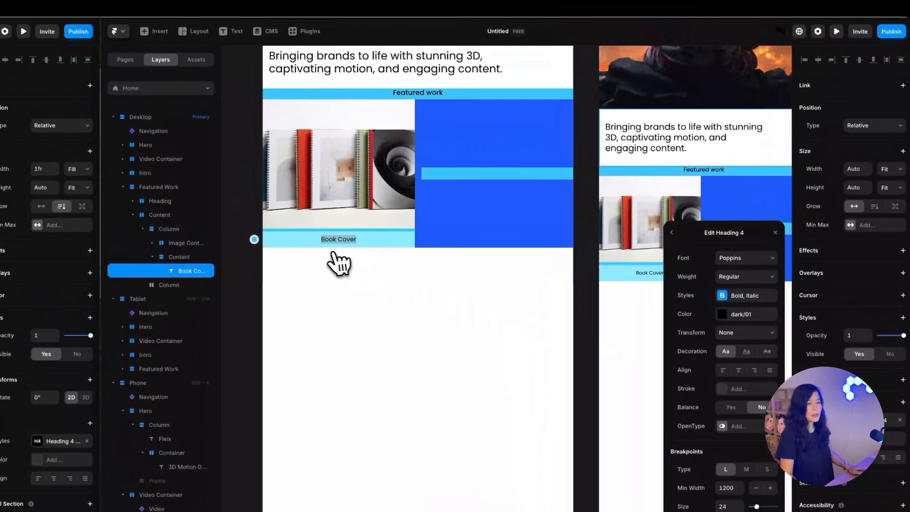
Set the caption's Content frame beneath the book image to Fit Content height and align its contents left
click(260, 119)
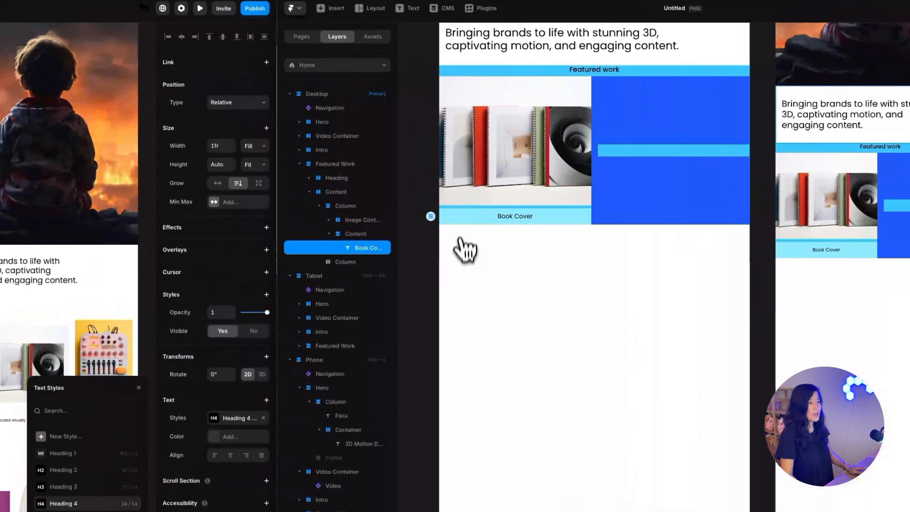
click(387, 234)
click(834, 168)
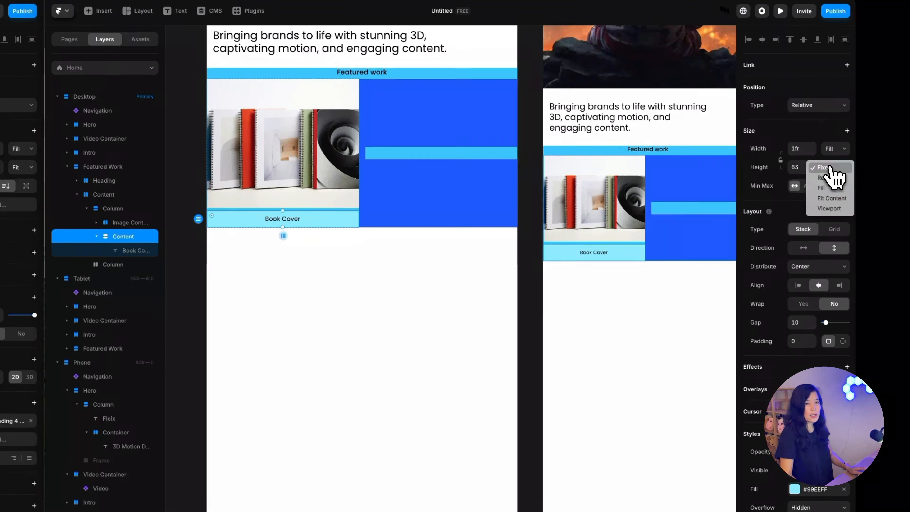
click(832, 199)
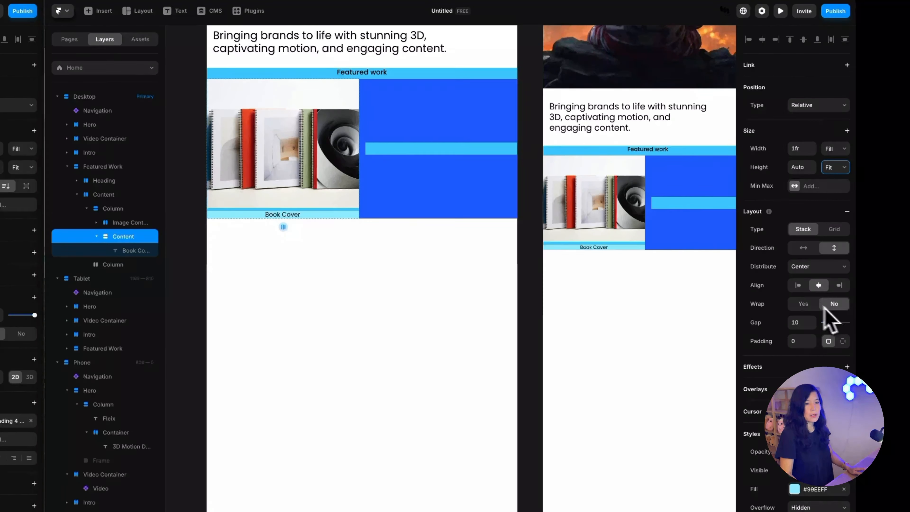
click(798, 286)
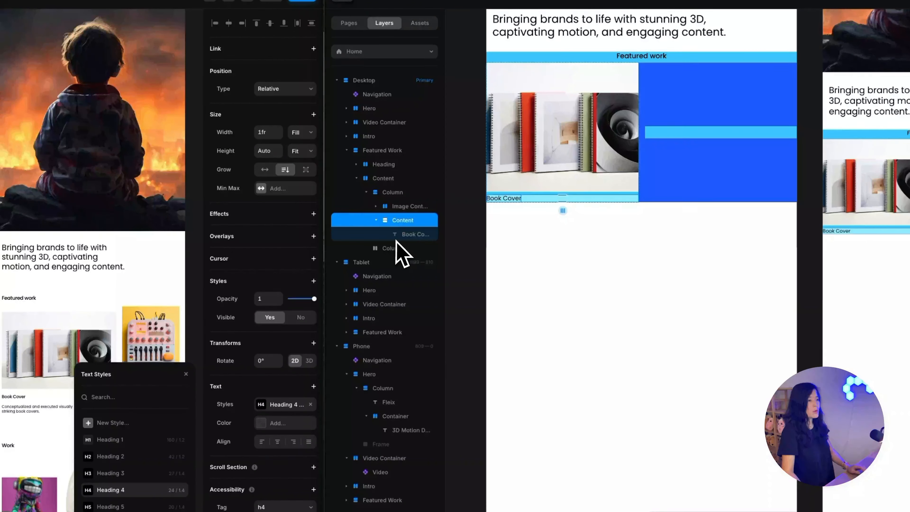
Duplicate the Book Cover text, change the copy to "Conceptualized and executed visually striking book covers." and apply the Body style
click(407, 236)
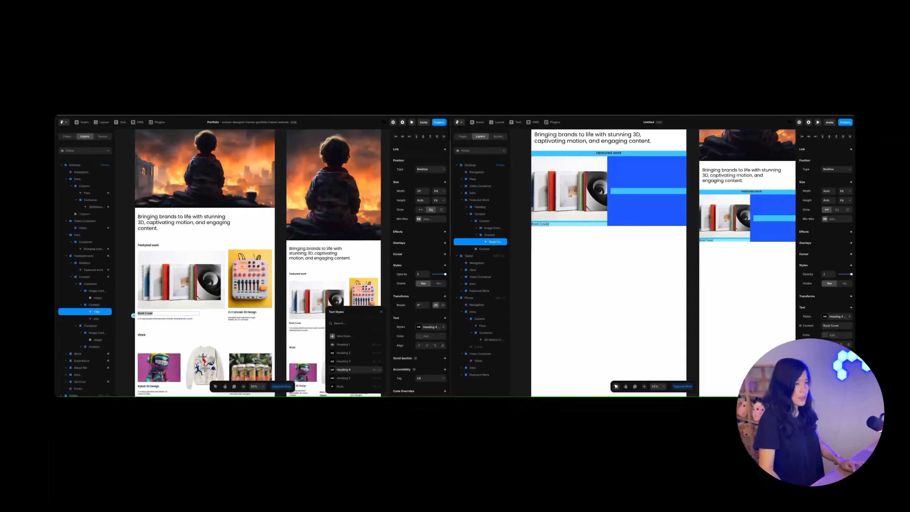
key(ctrl+d)
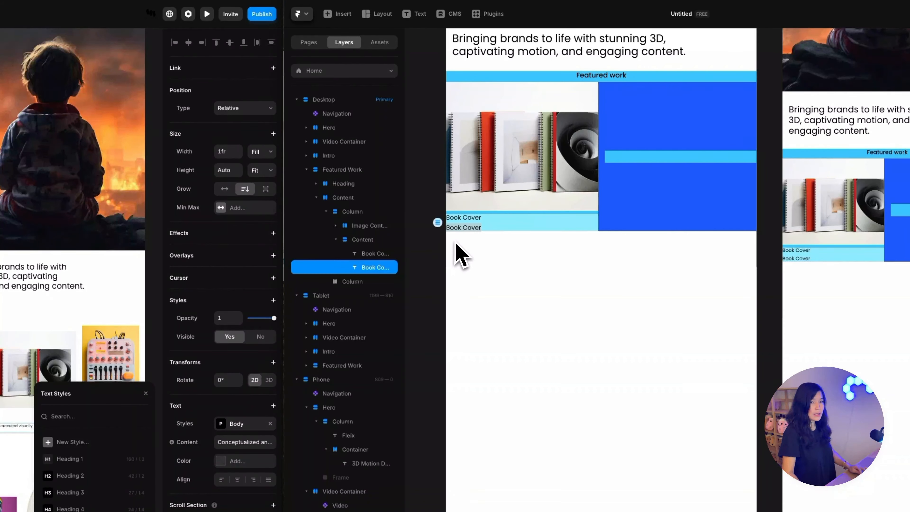
text(Conceptualized and executed visually striking book covers.)
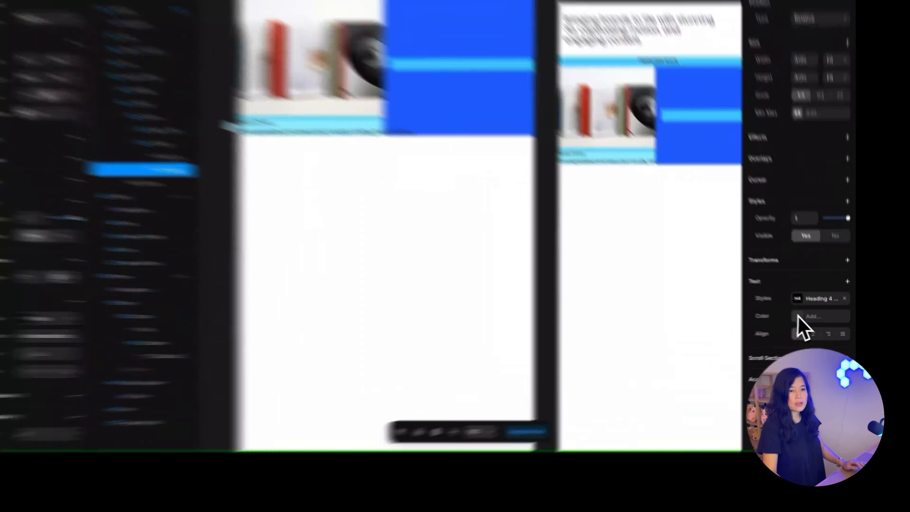
click(829, 317)
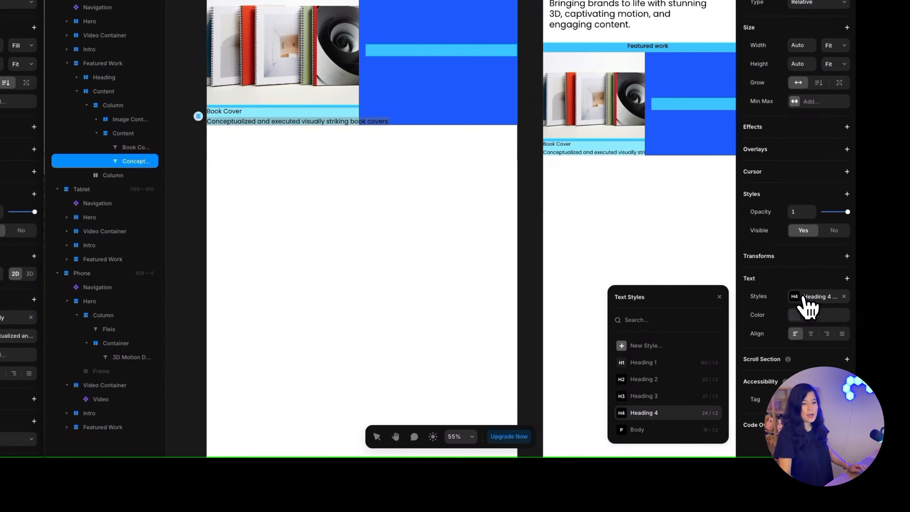
click(671, 429)
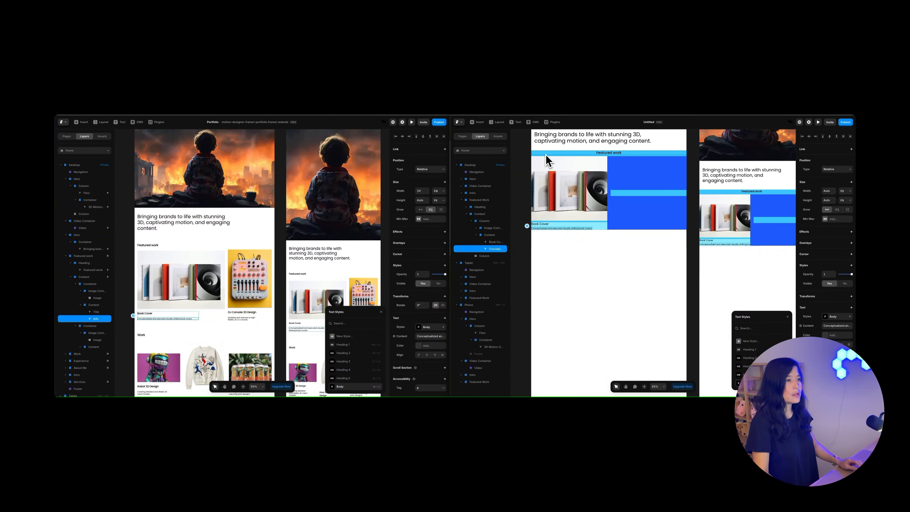
Change the distribution of the Featured Work section's Heading frame so the "Featured work" text aligns left
click(559, 154)
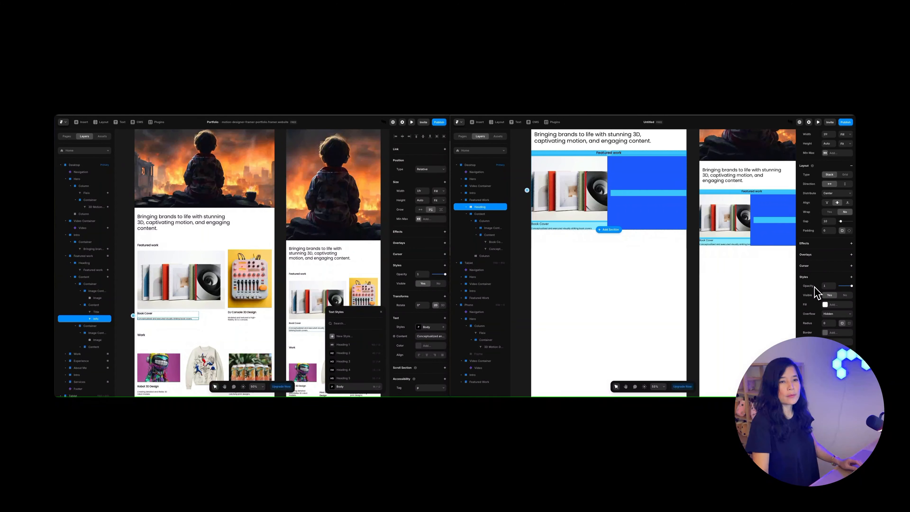
scroll(815, 288, up, 2)
click(830, 214)
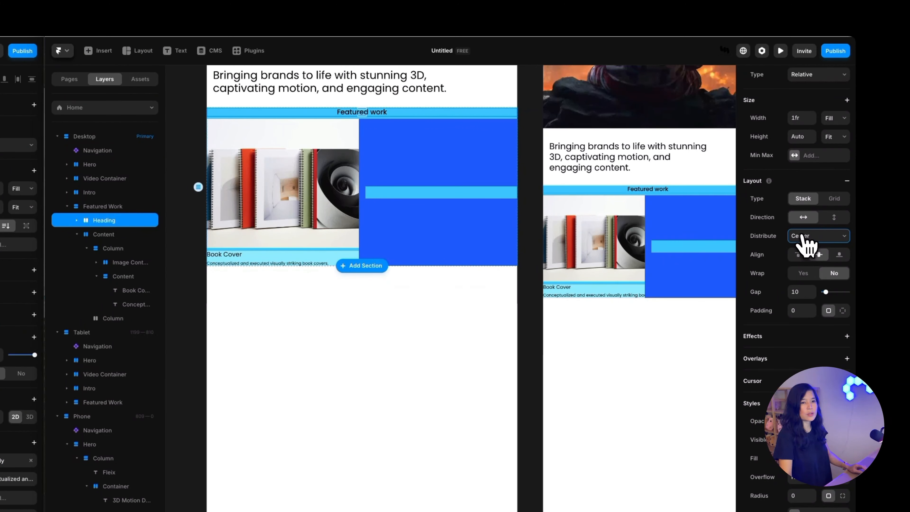
click(800, 238)
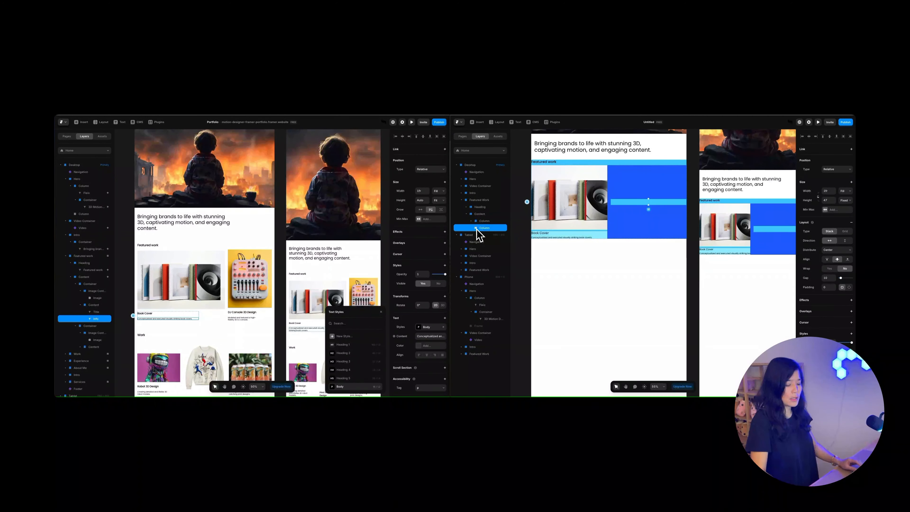
Replace the empty second column in the Featured Work content with a duplicate of the Book Cover column
key(BackSpace)
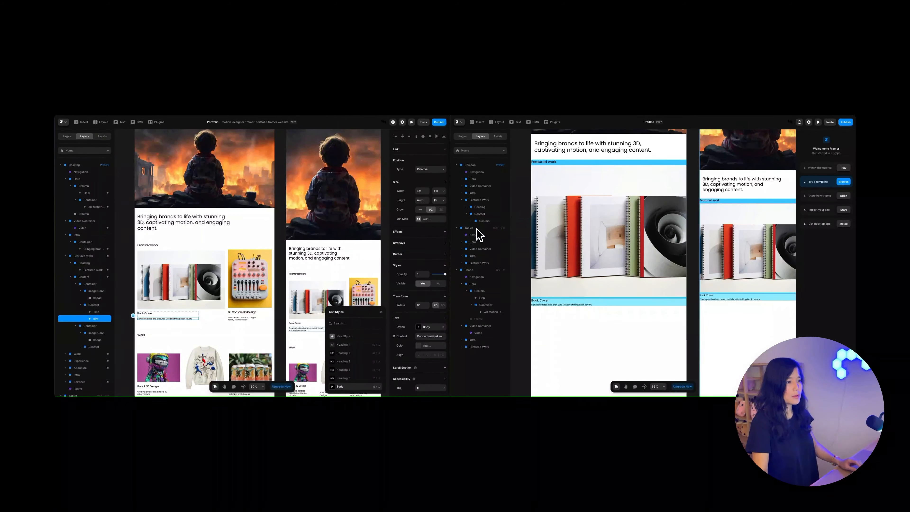
click(484, 221)
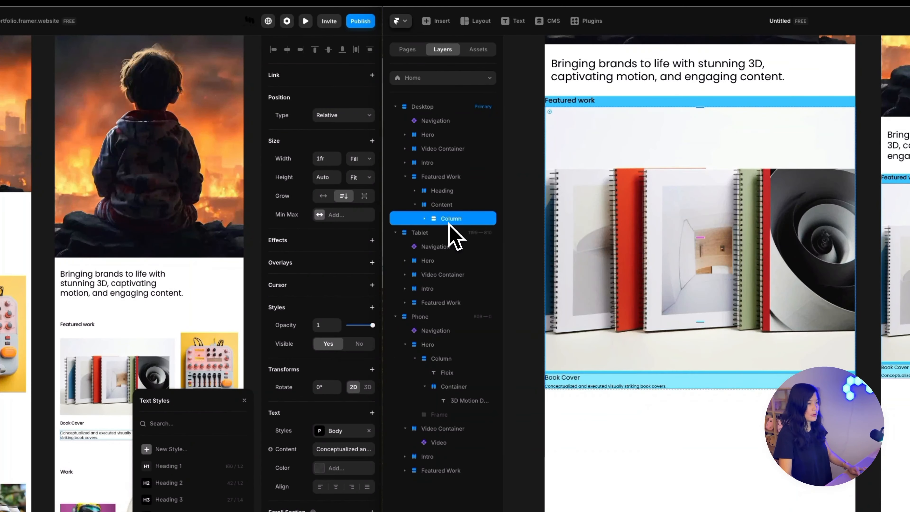
key(ctrl+d)
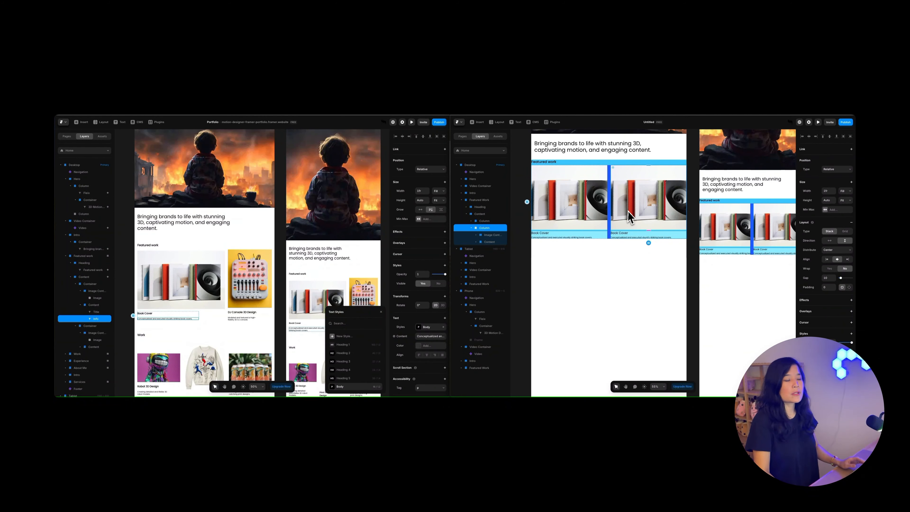
Set the width of the first Book Cover column in the Featured Work content to 2fr
click(593, 215)
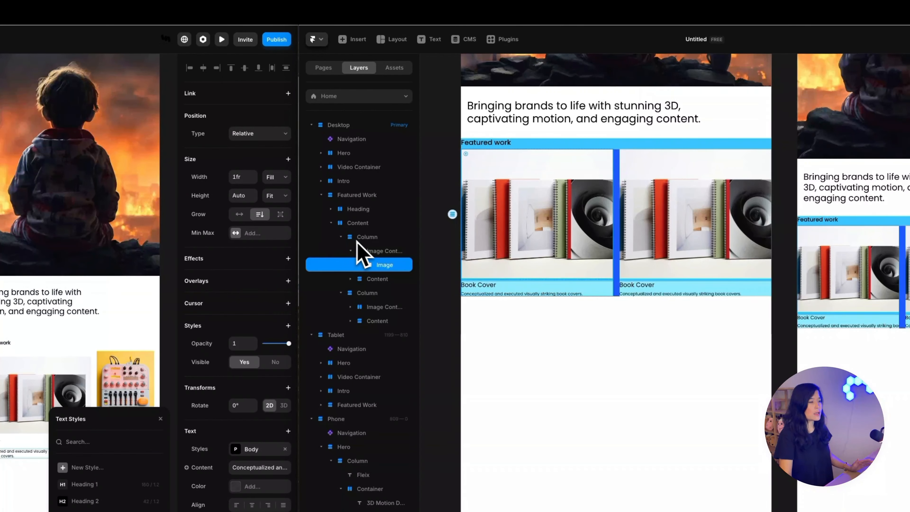
click(271, 227)
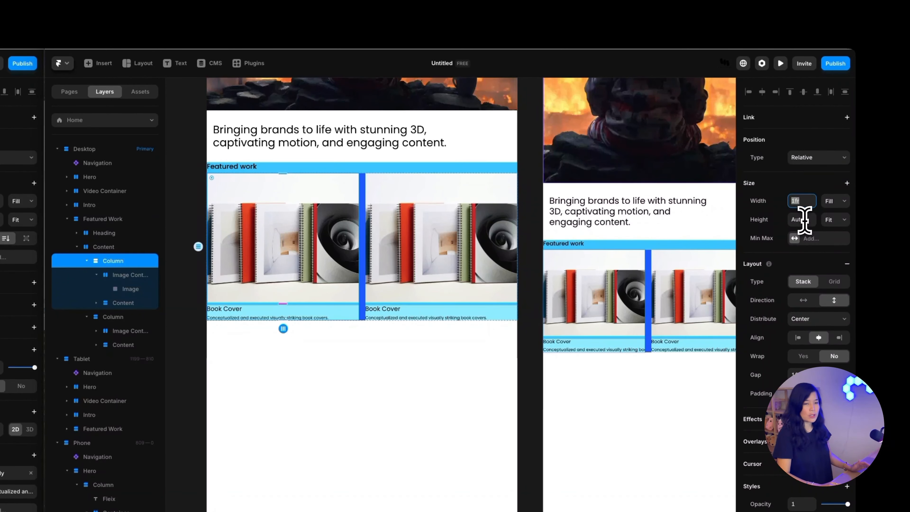
text(2fr)
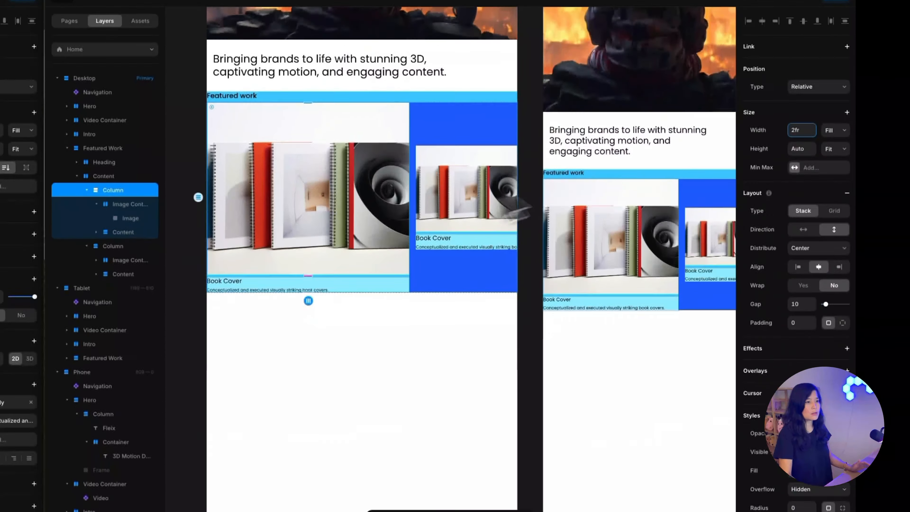
Open the Lummi image plugin from the fill settings of the second Featured Work column's image
click(395, 408)
click(358, 301)
click(492, 281)
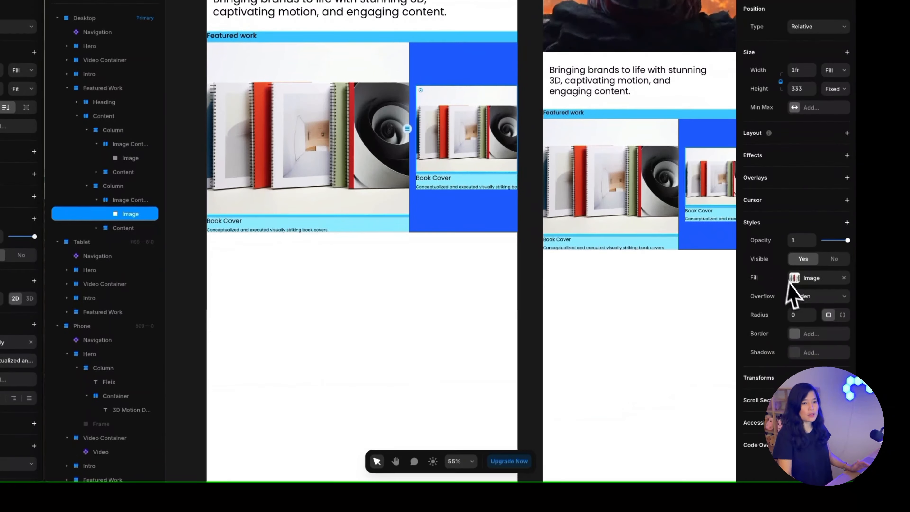
click(803, 357)
click(697, 441)
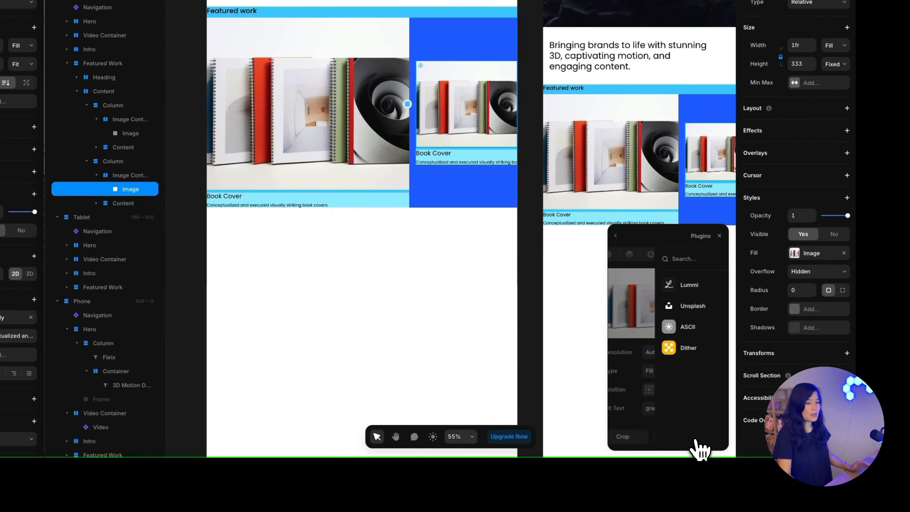
click(648, 287)
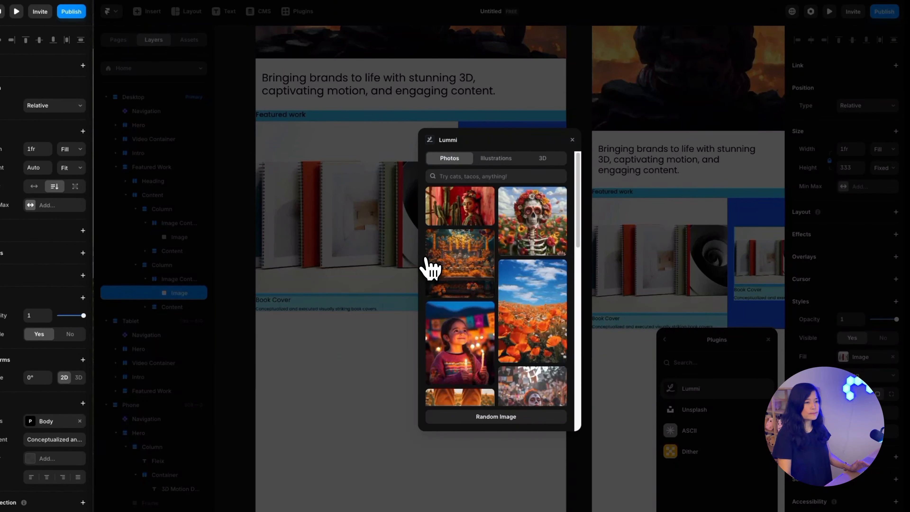
Search Lummi photos for "dj console graphic design" and apply the grey DJ console photo on yellow as the image fill
click(450, 159)
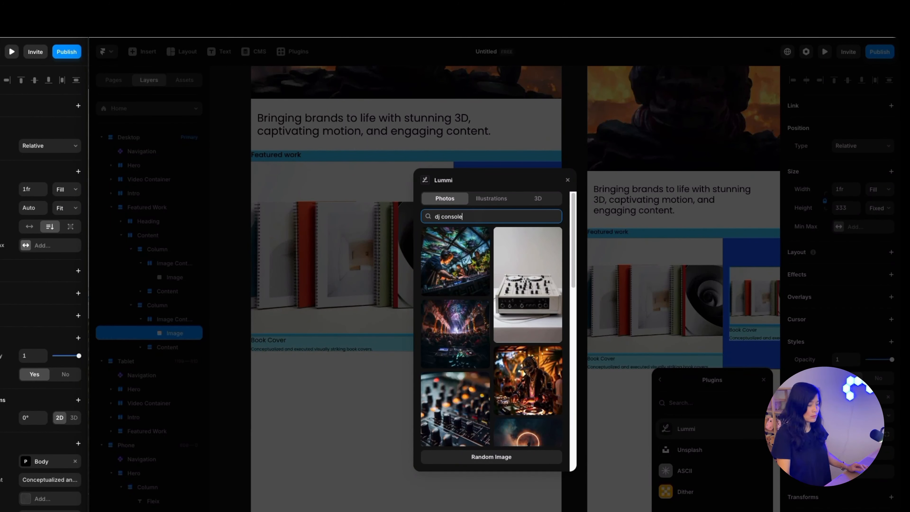
text(graphicv de)
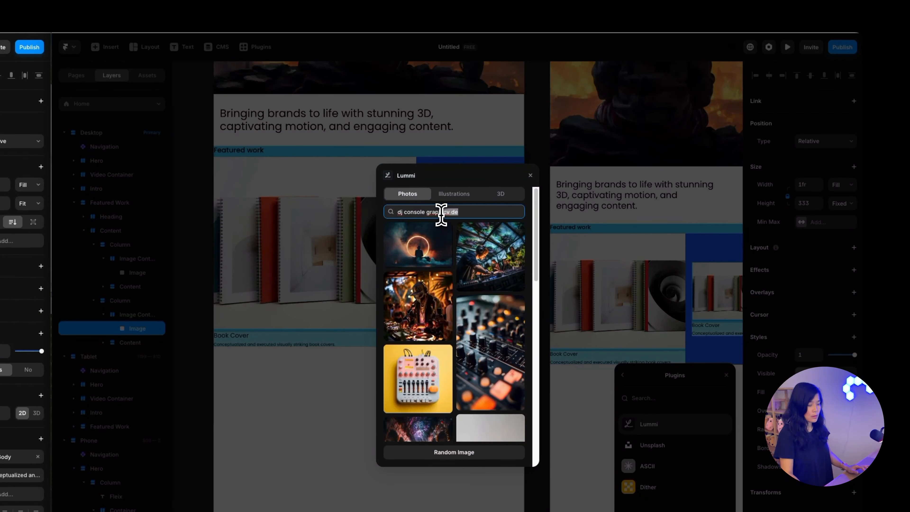
text(ic)
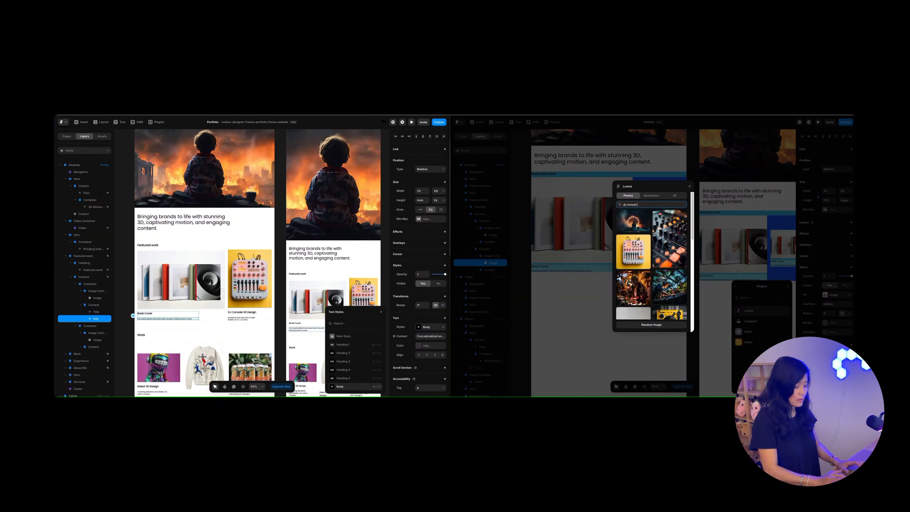
text( graphi)
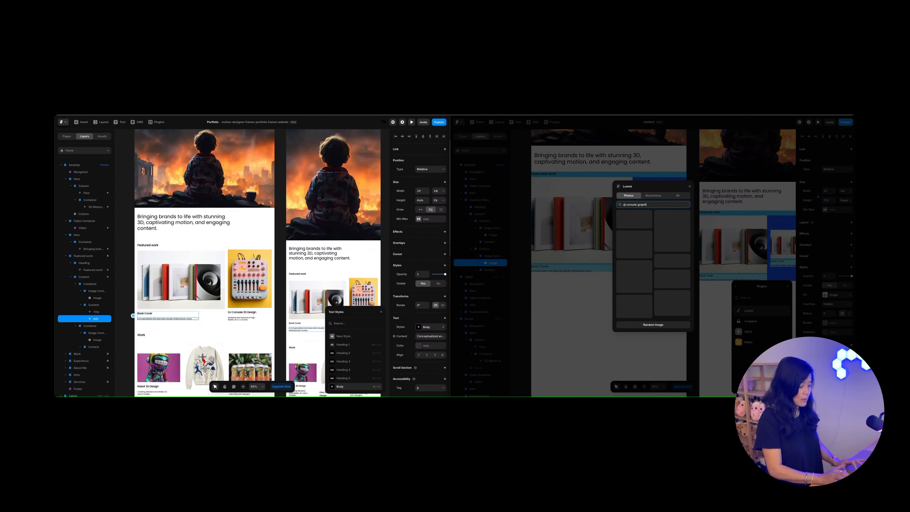
text(c design)
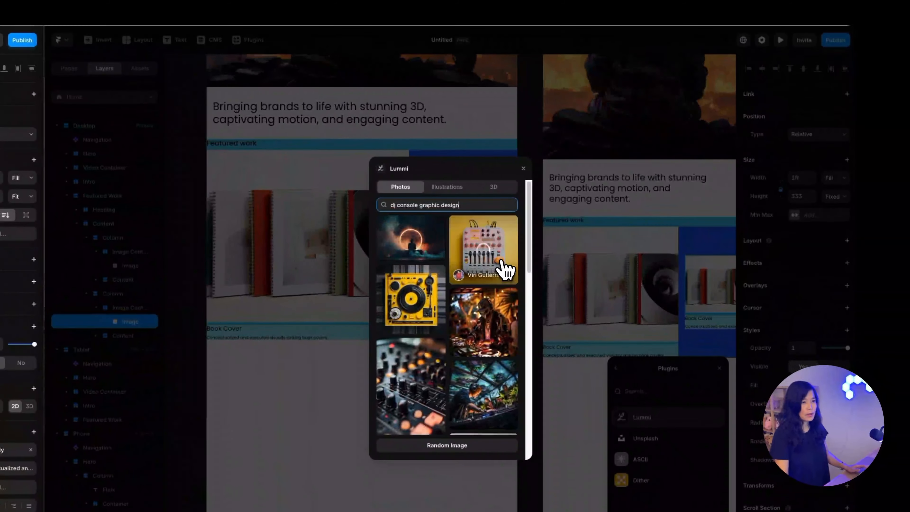
double_click(632, 204)
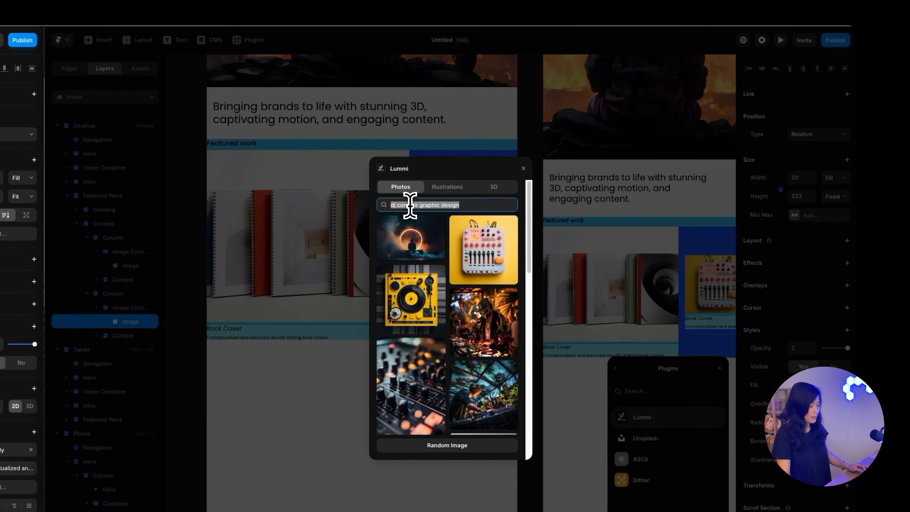
click(523, 168)
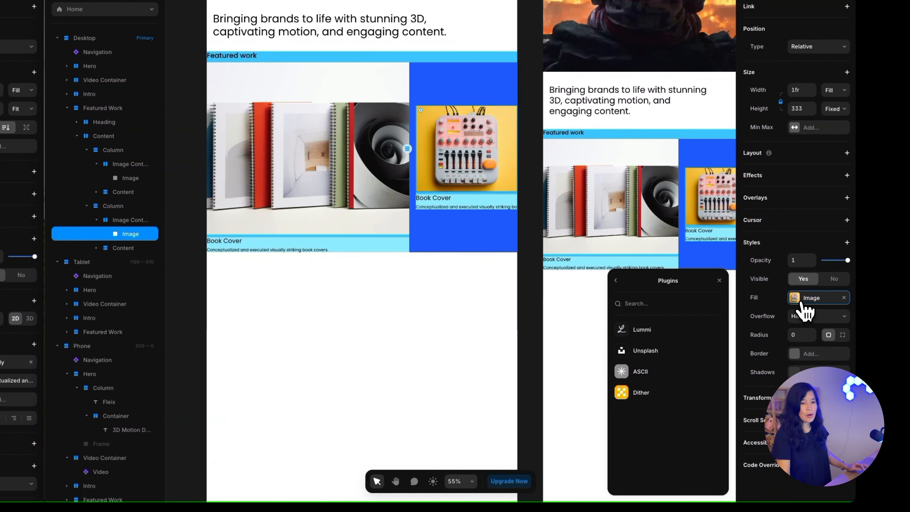
Set the new image fill's alt text to "dj console graphic design"
click(803, 302)
click(680, 457)
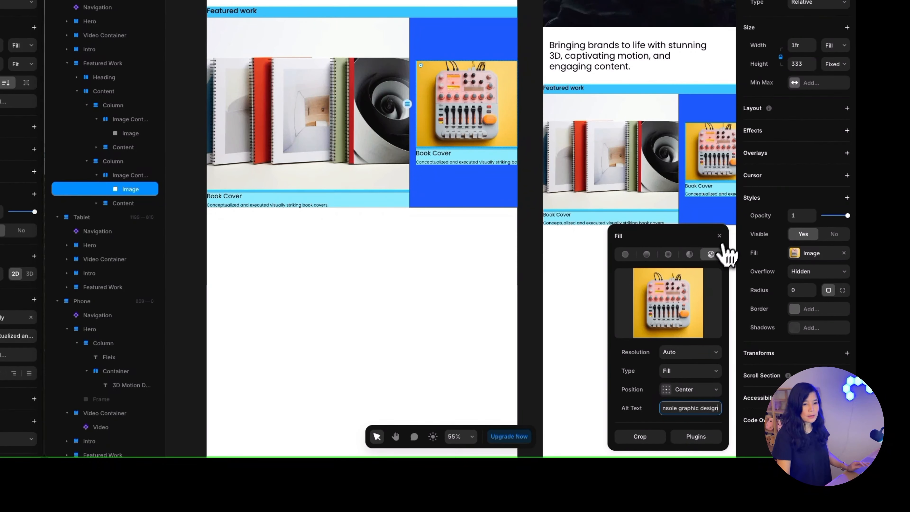
click(720, 236)
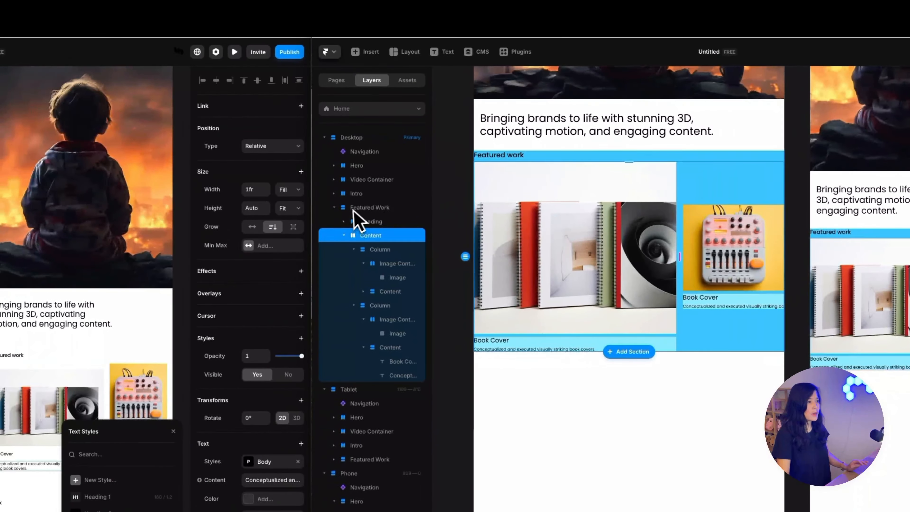
Remove the background fills from the Featured Work section, its first column, and that column's image and text containers
click(264, 210)
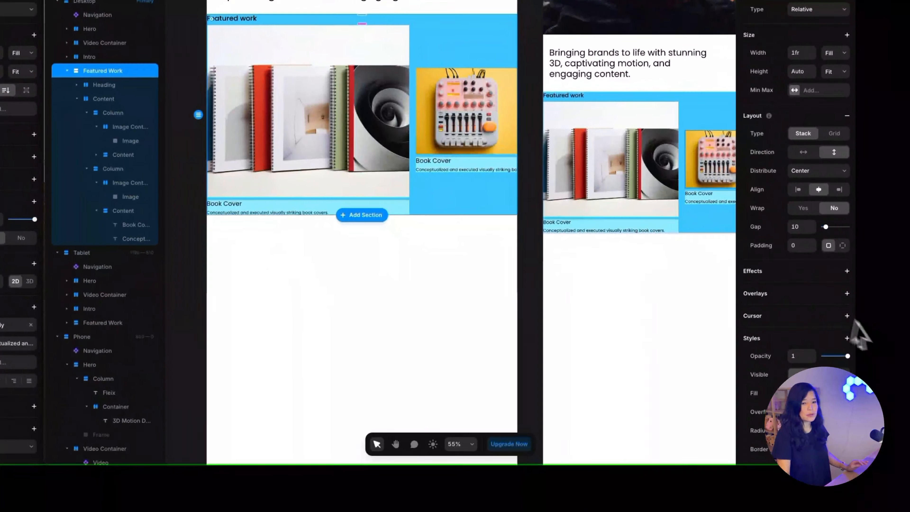
key(super+z)
click(113, 112)
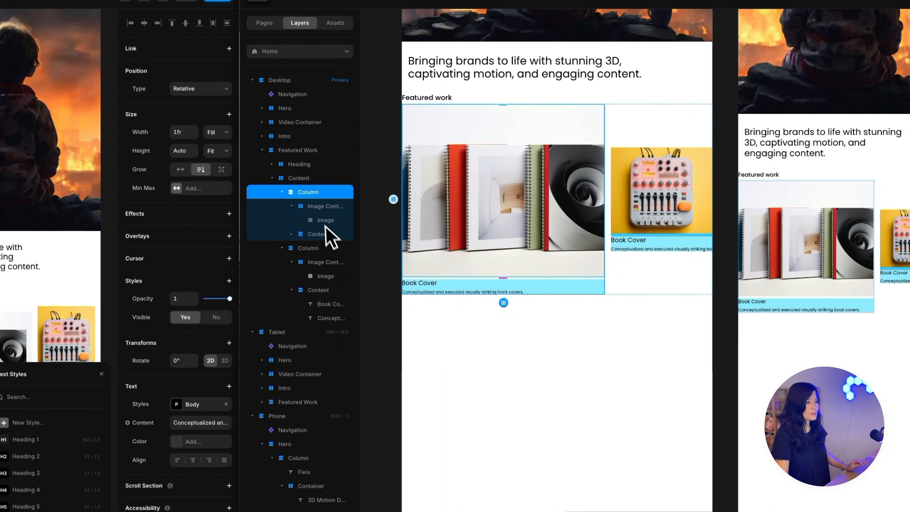
click(320, 210)
click(327, 234)
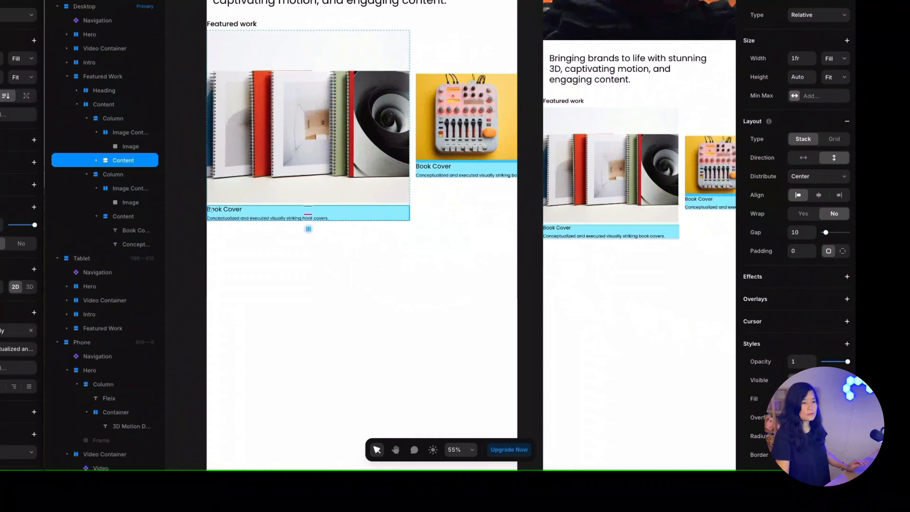
click(844, 398)
Remove the background fills from the second Featured Work column and its text content container
click(435, 142)
click(115, 177)
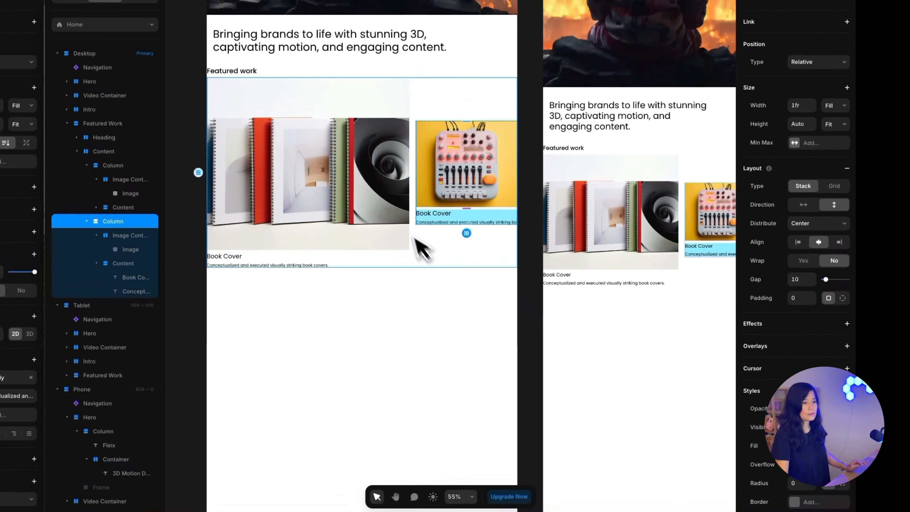
click(125, 263)
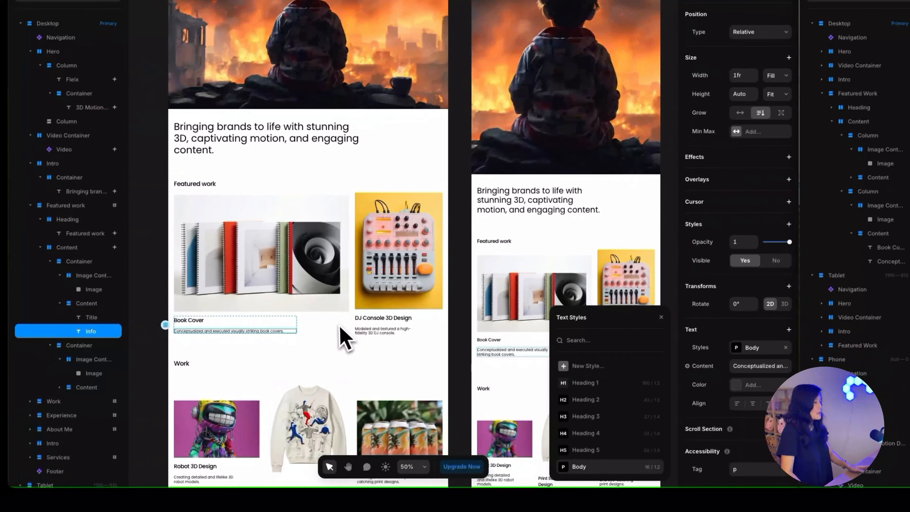
Replace the second column's title with "DJ Console 3D Design" from the reference portfolio
click(369, 319)
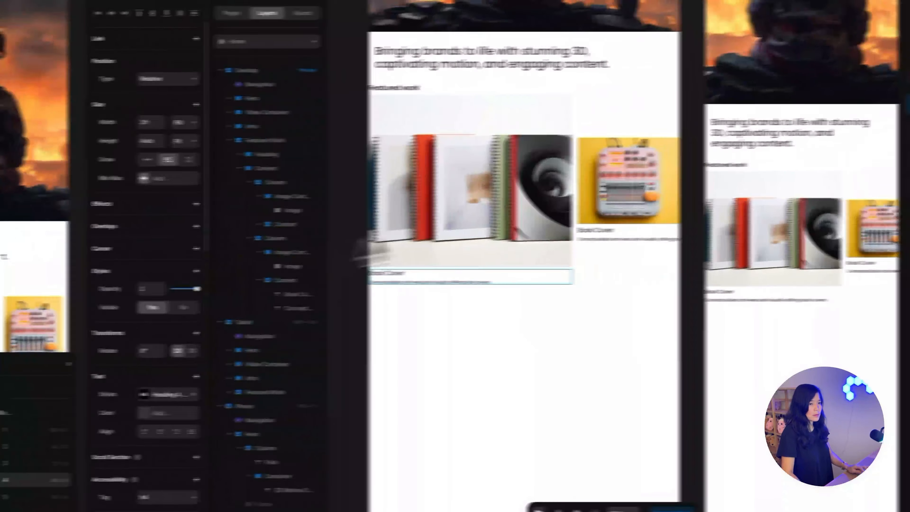
click(574, 230)
text(DJ Console 3D Design)
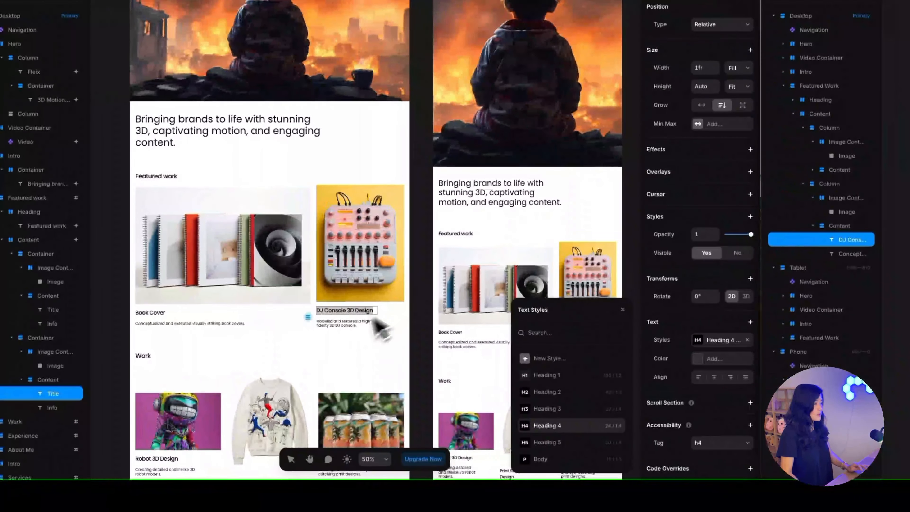
Replace the second column's description with the reference portfolio's text about the modeled and textured high-fidelity 3D DJ console
click(334, 324)
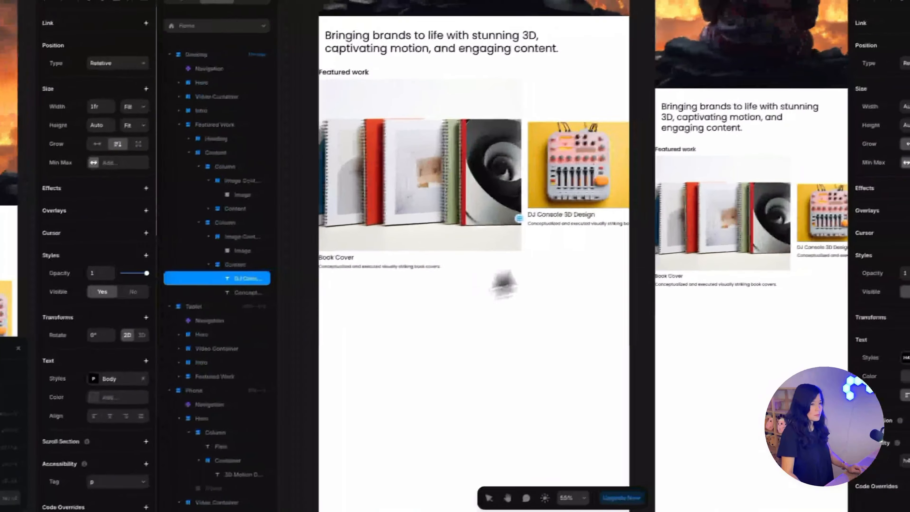
click(543, 224)
double_click(541, 224)
key(ctrl+v)
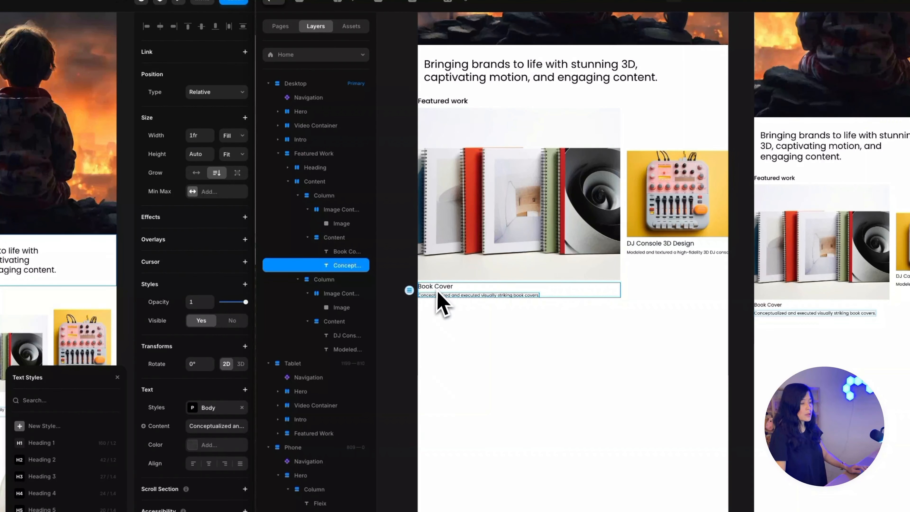
Set the Book Cover title and description to Fill width and align the description text left
shift+click(346, 251)
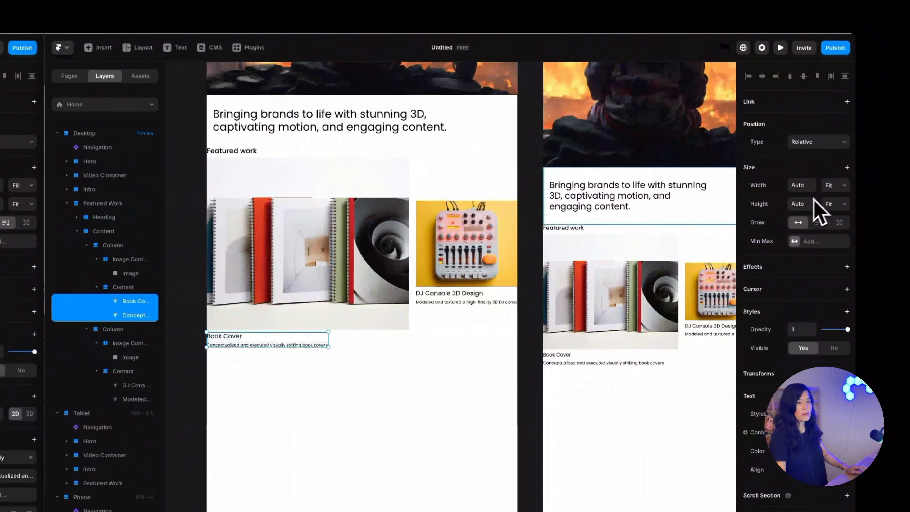
click(834, 185)
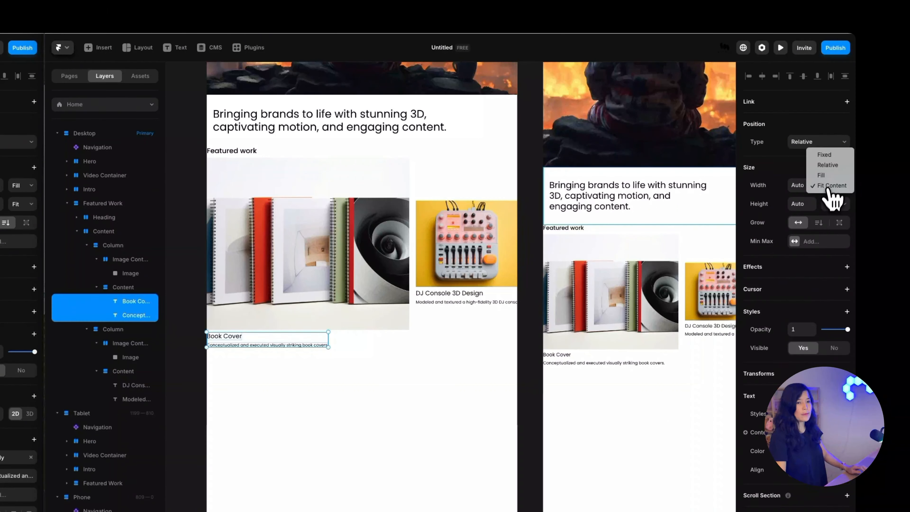
click(815, 182)
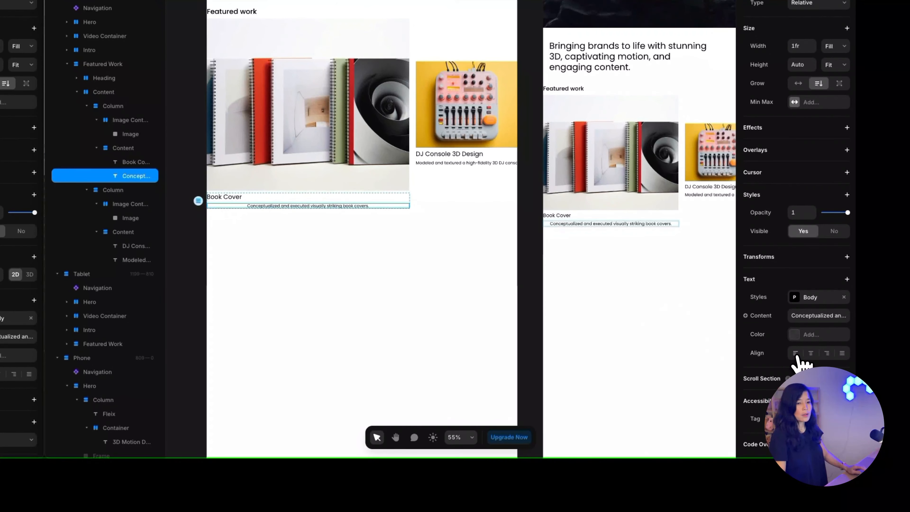
click(795, 353)
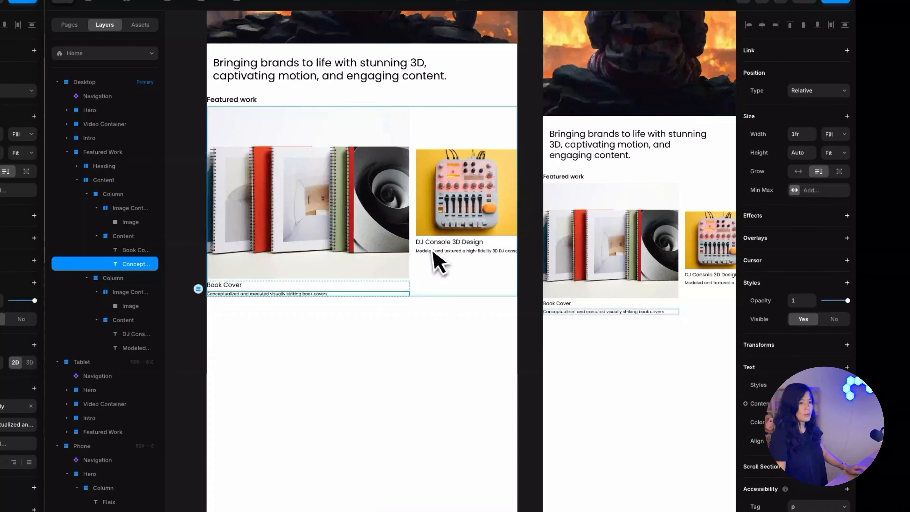
Set the DJ Console title and description to Fill width and align the description text left
click(437, 173)
click(437, 251)
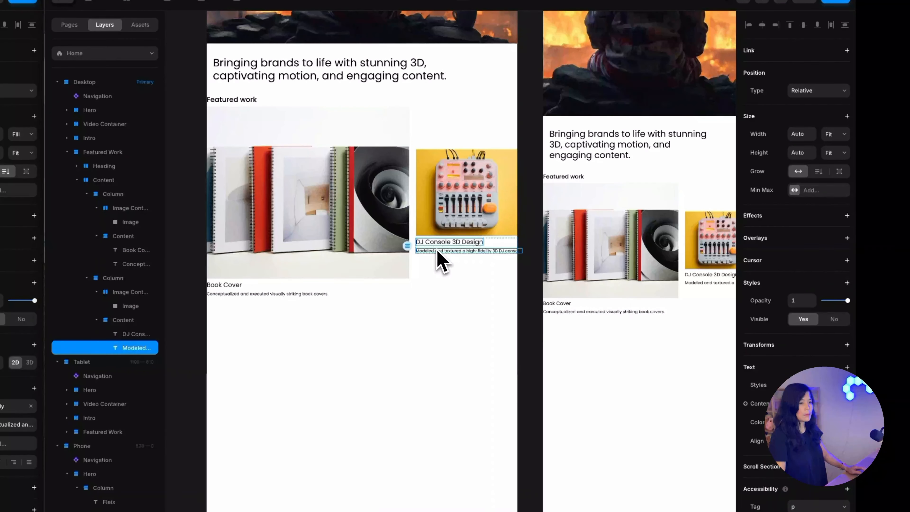
shift+click(443, 242)
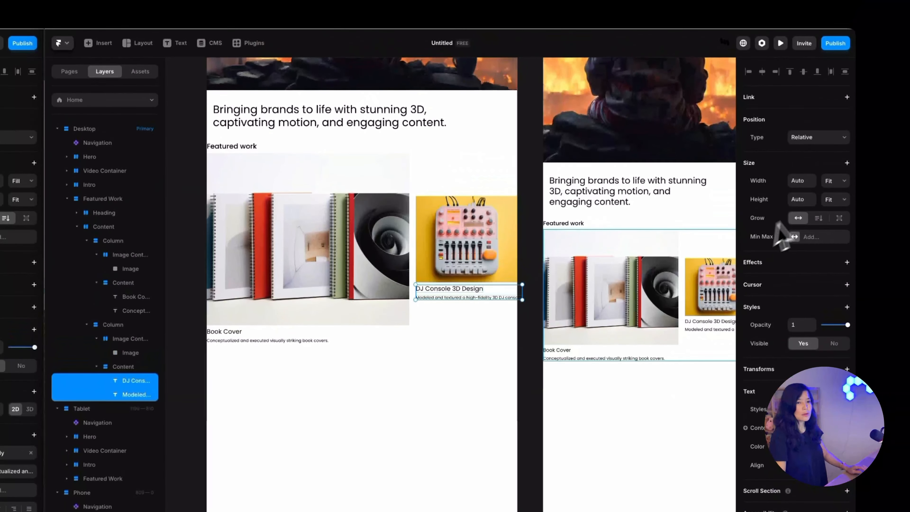
click(834, 182)
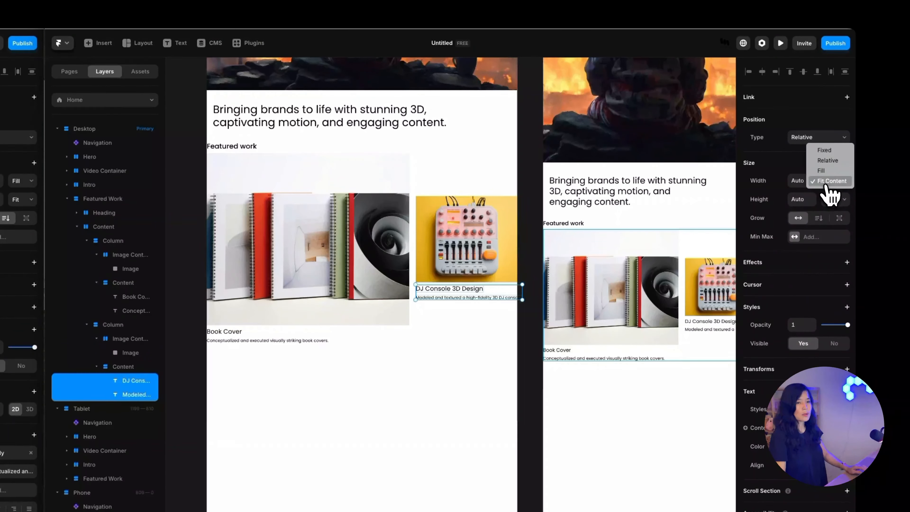
click(828, 177)
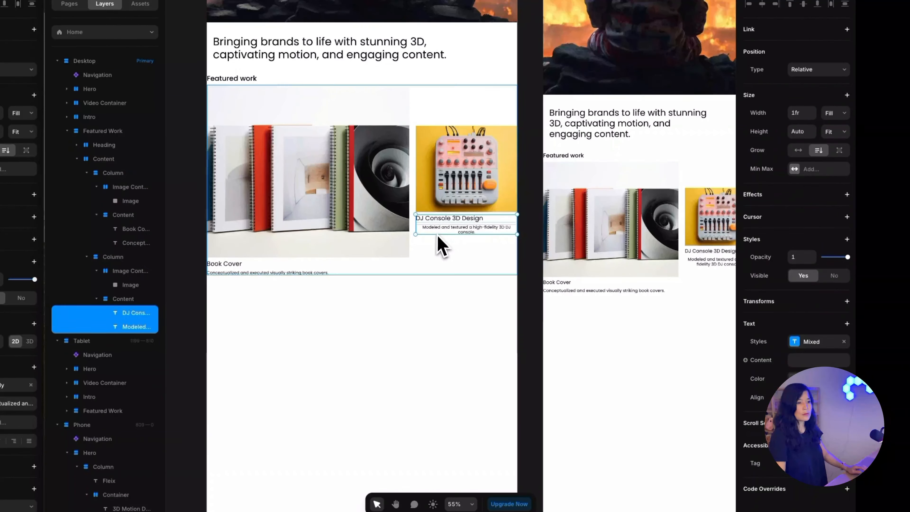
click(434, 247)
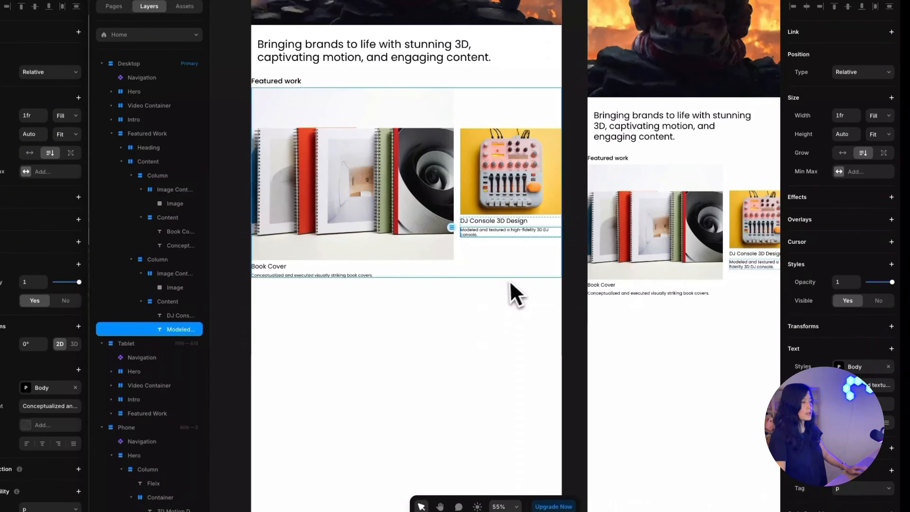
Set the DJ console image's height to 500 with its aspect ratio unlocked, and relock the ratio
click(451, 100)
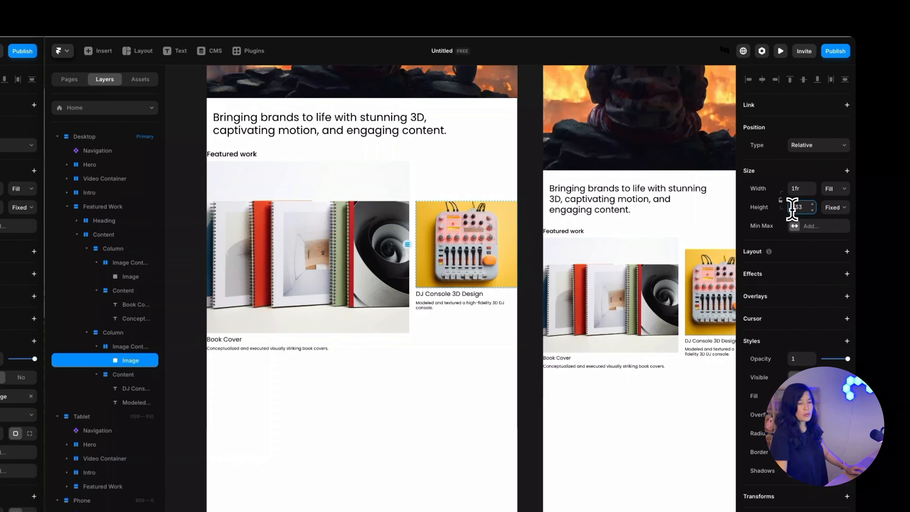
text(500)
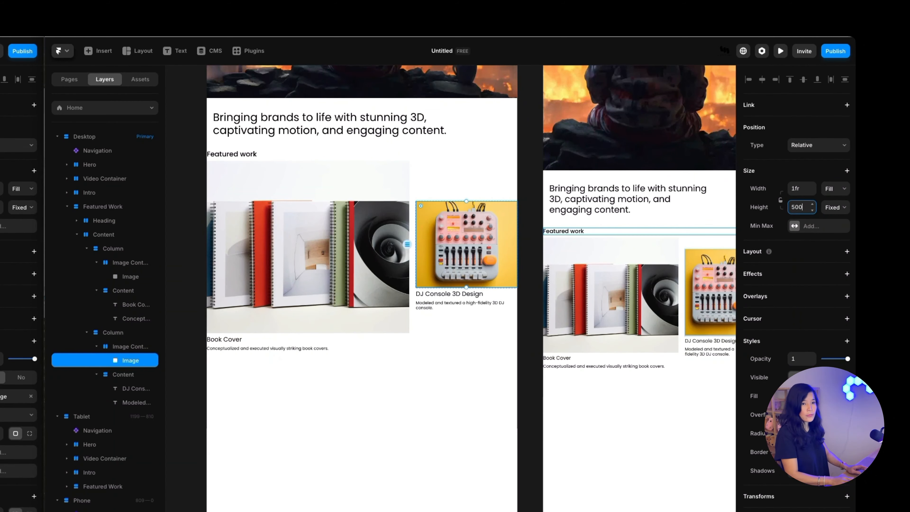
key(Return)
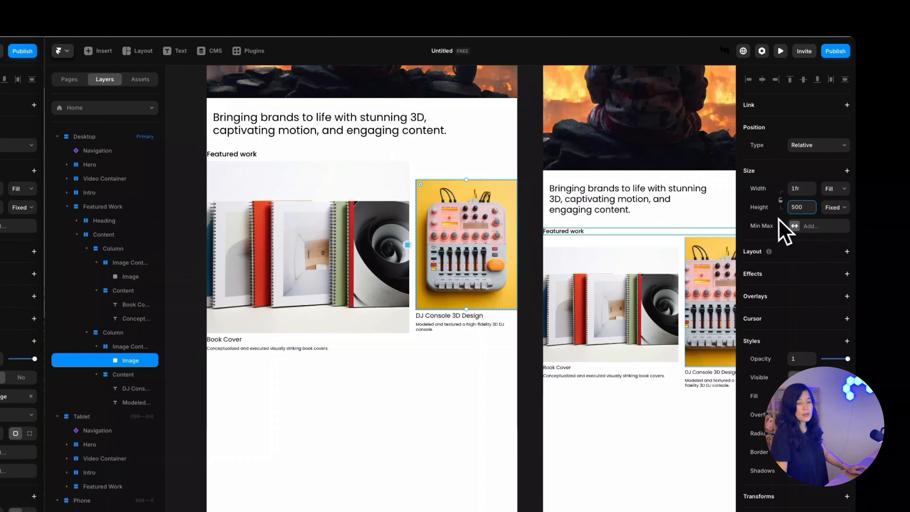
click(780, 200)
Set the Book Cover image's height to 500 with its aspect ratio unlocked, and relock the ratio
click(337, 271)
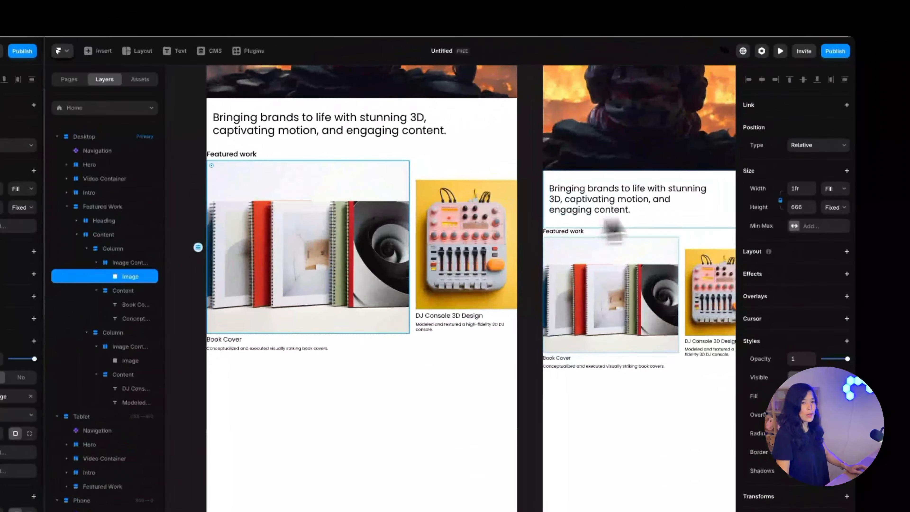
click(848, 170)
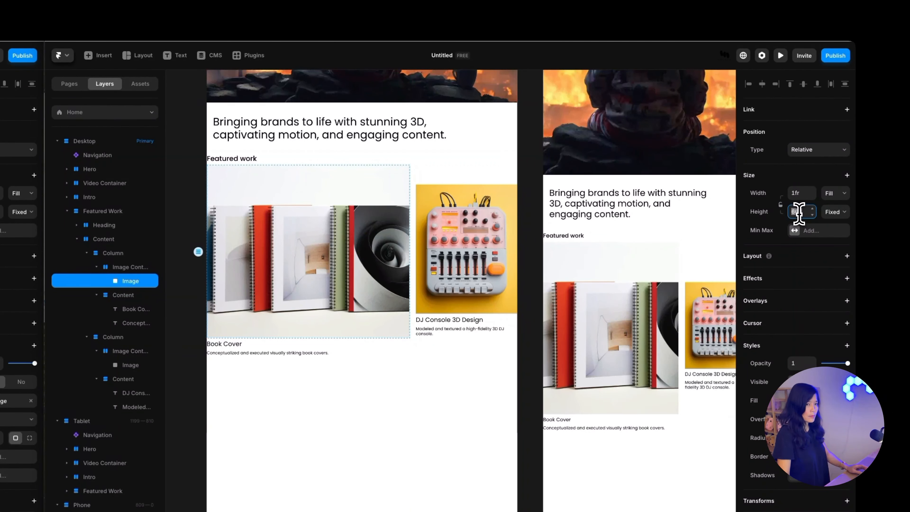
text(500)
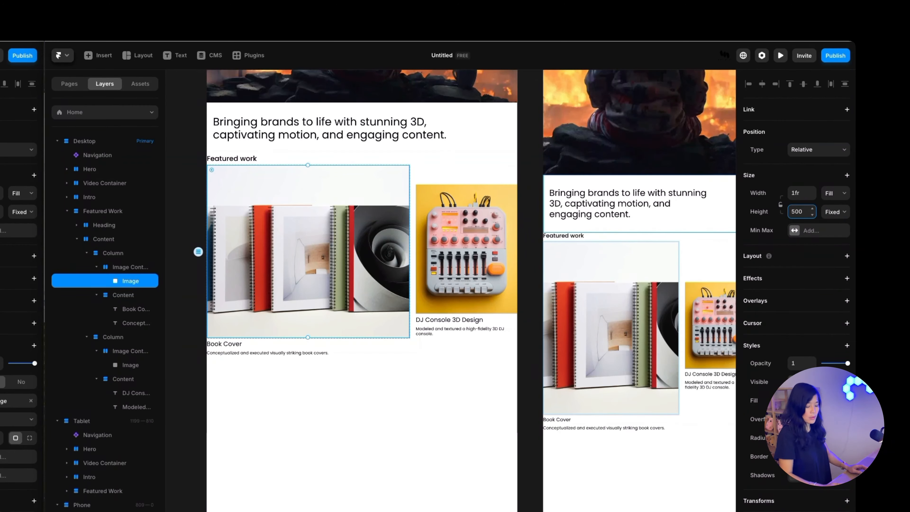
key(Return)
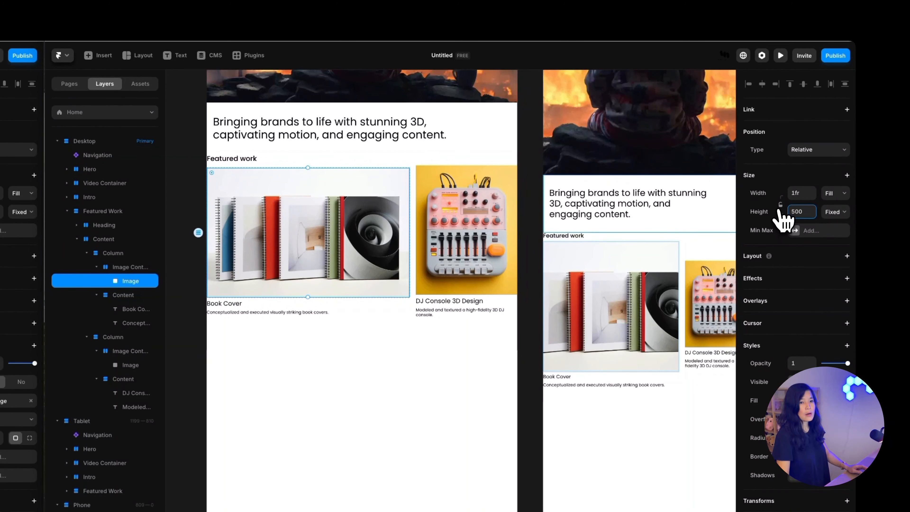
click(781, 205)
Set the desktop Featured Work section's padding to 50 at the top and bottom and 24 on both sides
scroll(468, 294, up, 2)
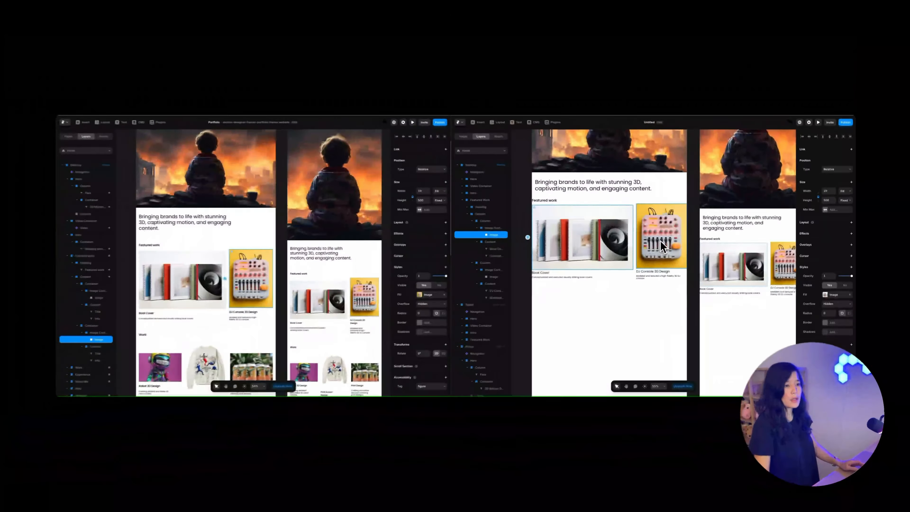
scroll(660, 241, right, 5)
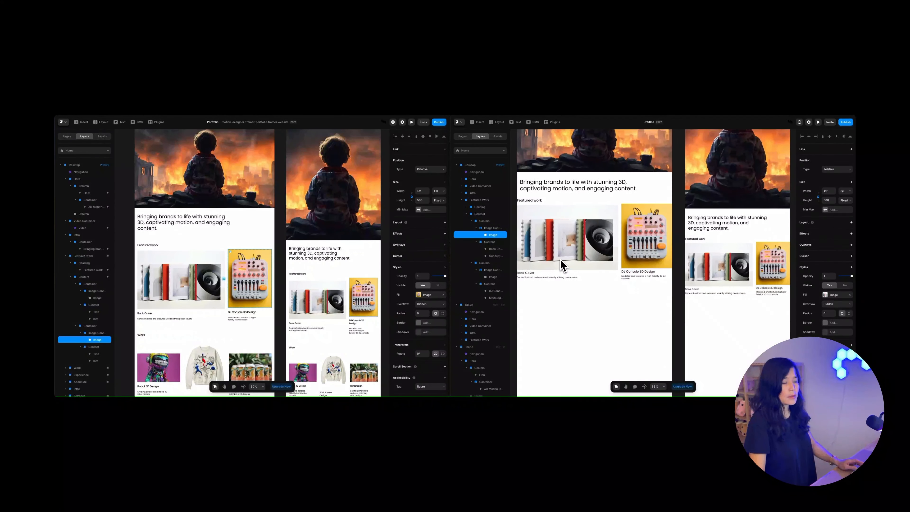
scroll(561, 260, left, 2)
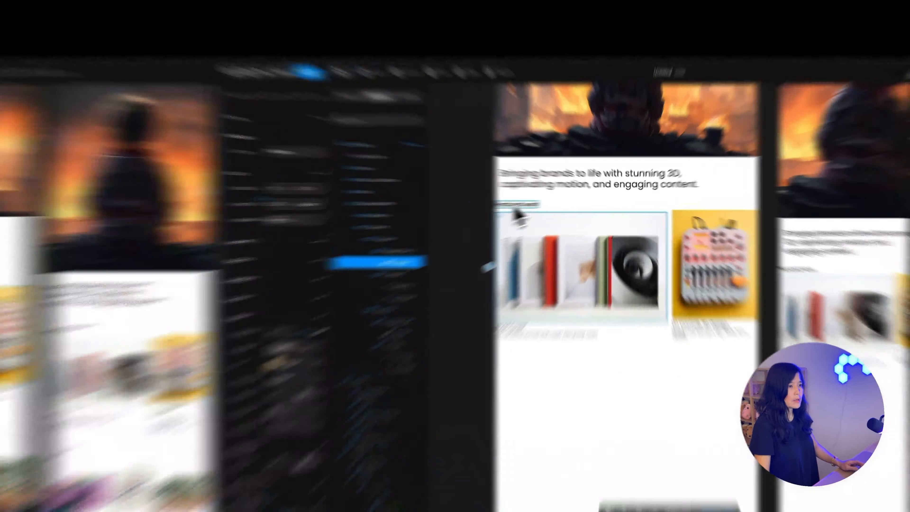
click(501, 200)
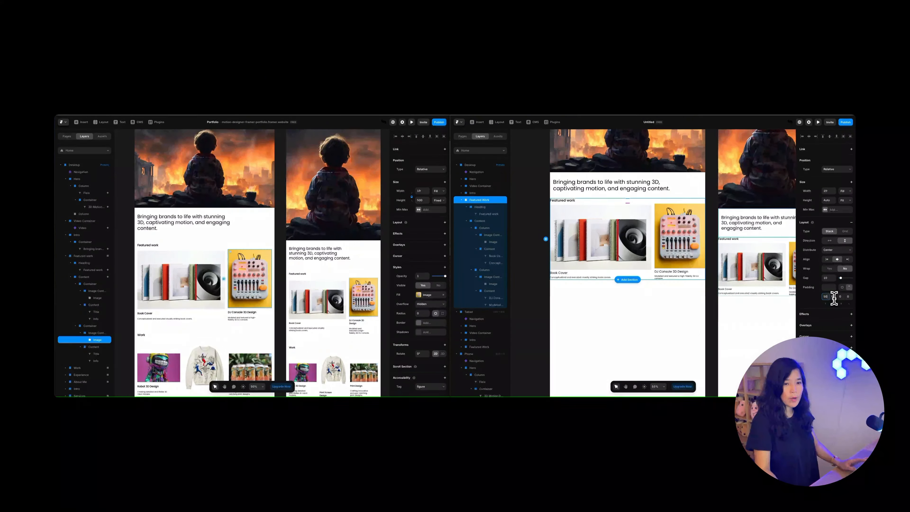
click(834, 298)
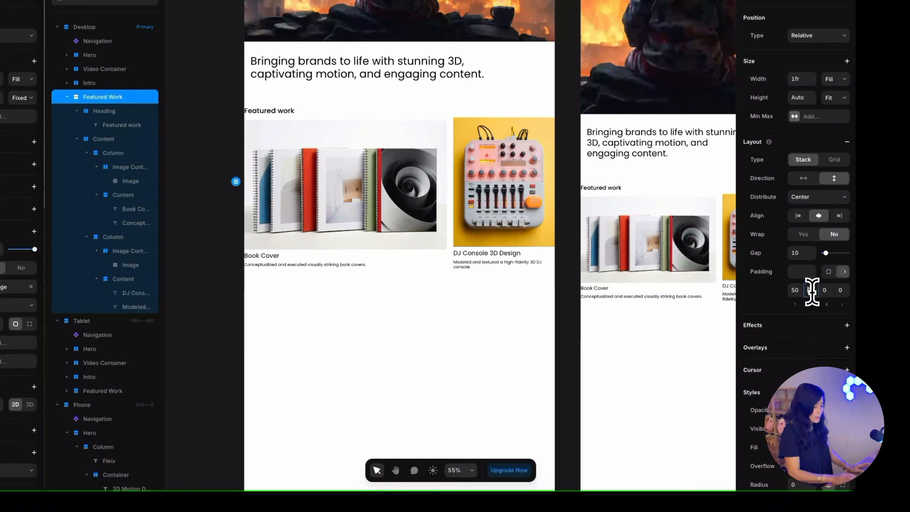
text(20)
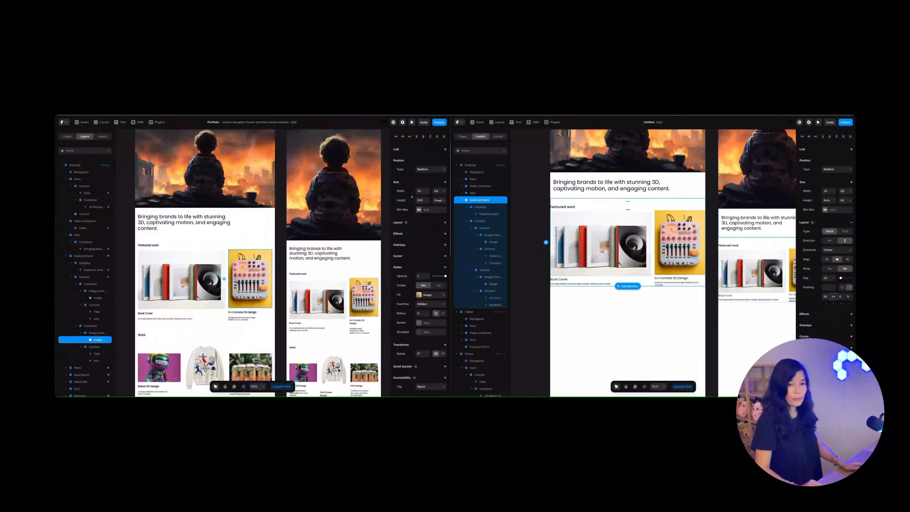
key(Tab)
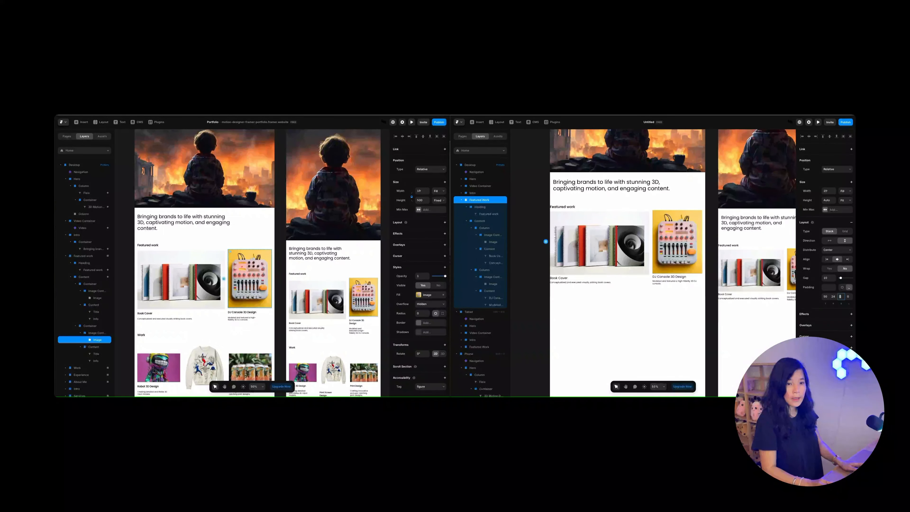
text(50)
key(Tab)
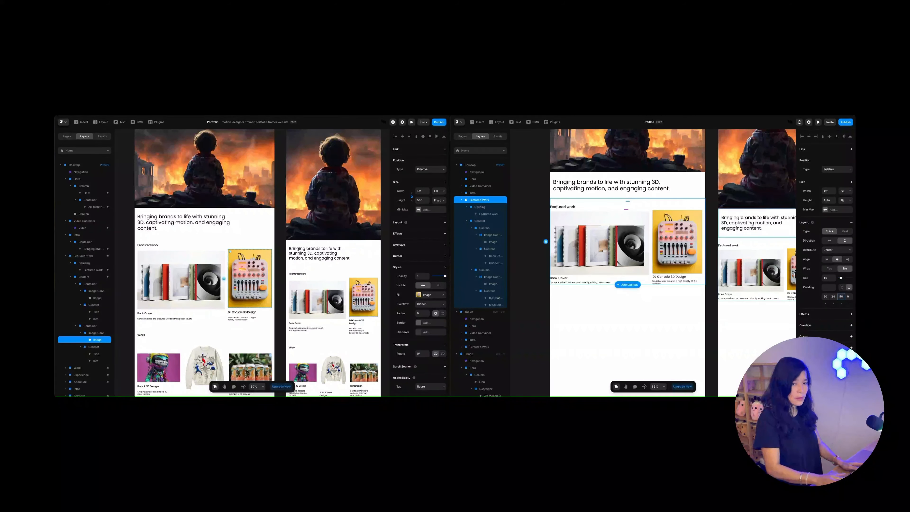
text(2)
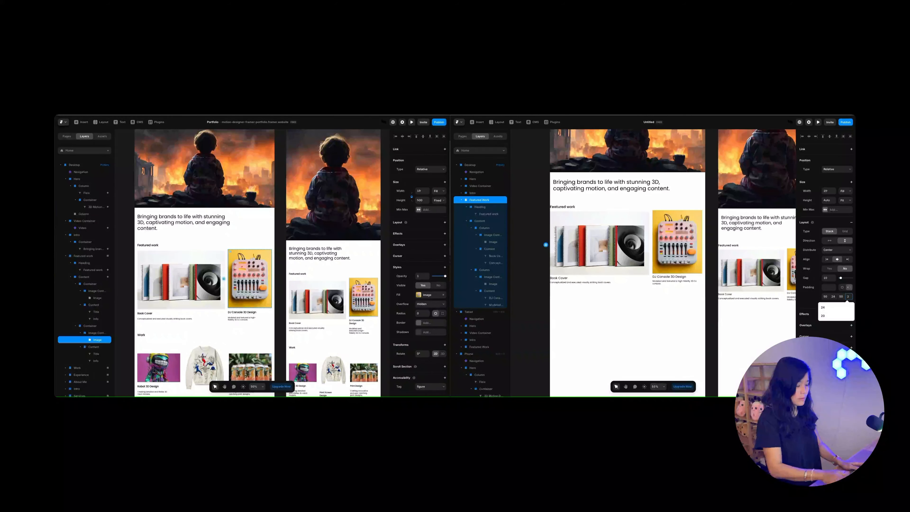
text(4)
key(Return)
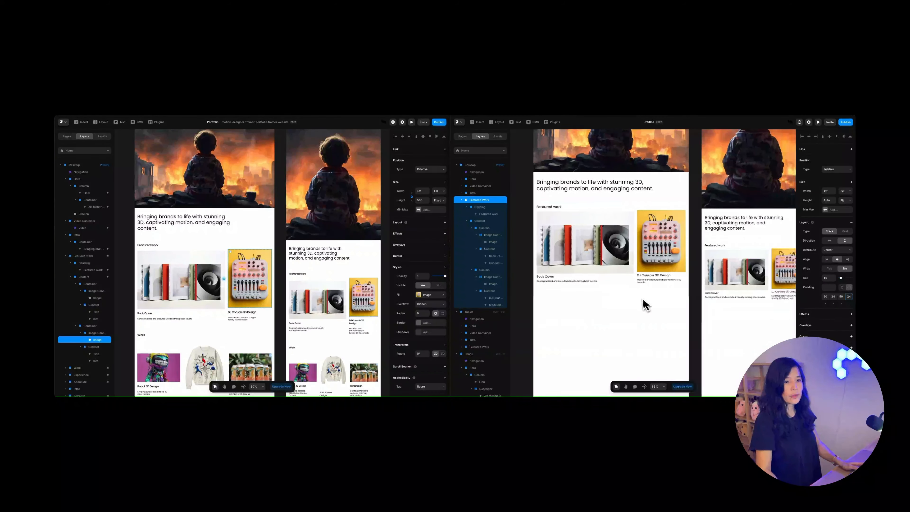
Change the Featured Work content stack's direction to vertical in the Phone breakpoint
scroll(645, 305, right, 5)
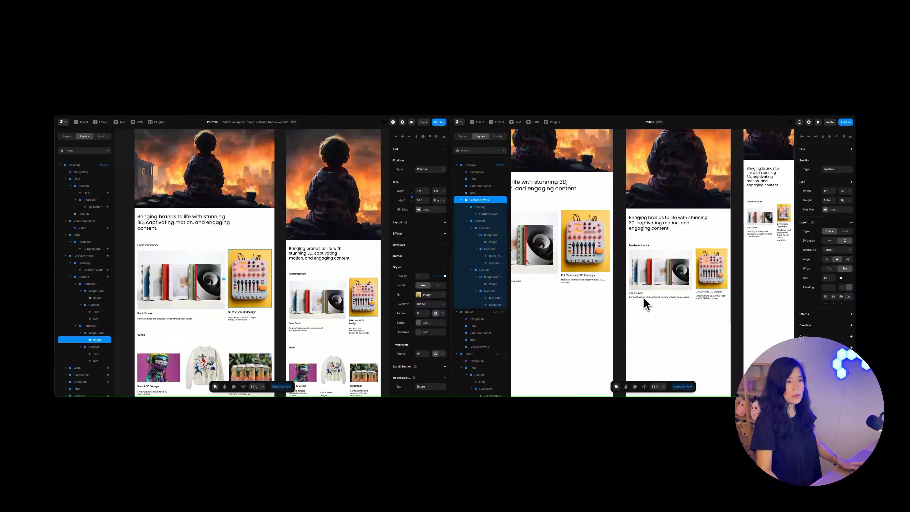
scroll(648, 305, left, 3)
scroll(654, 305, right, 5)
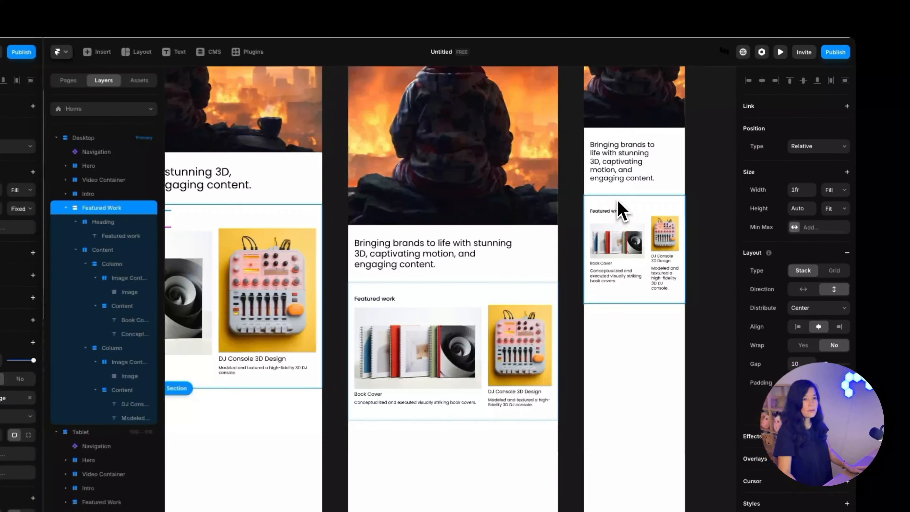
click(737, 197)
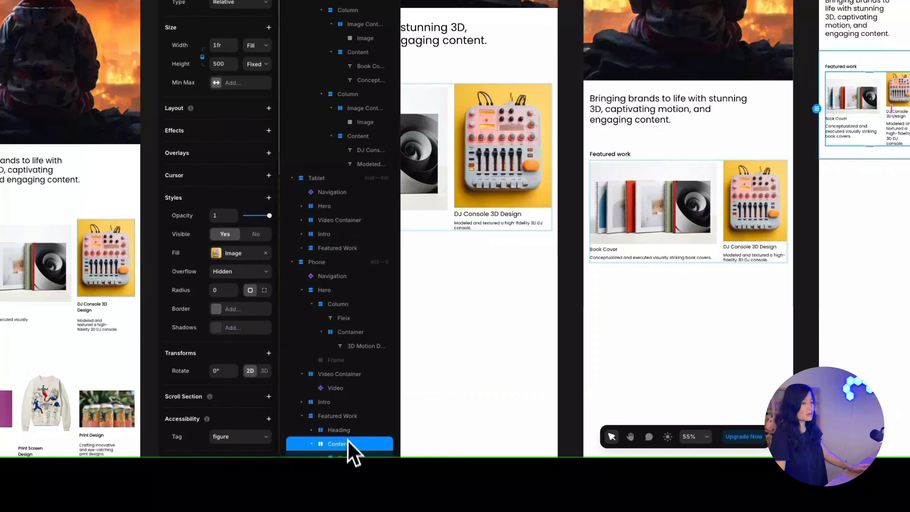
click(482, 391)
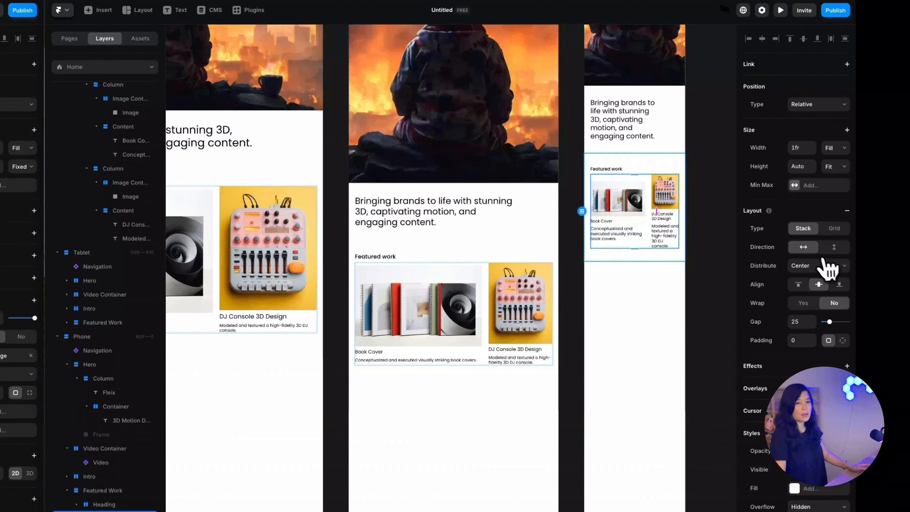
click(835, 248)
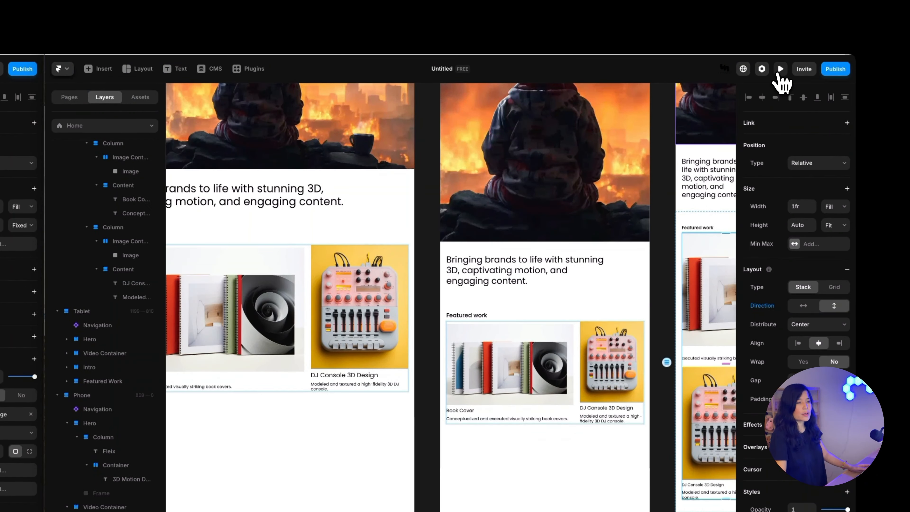
Preview the page from phone to desktop widths, check how the Featured Work section adapts, and return to the editor
click(781, 10)
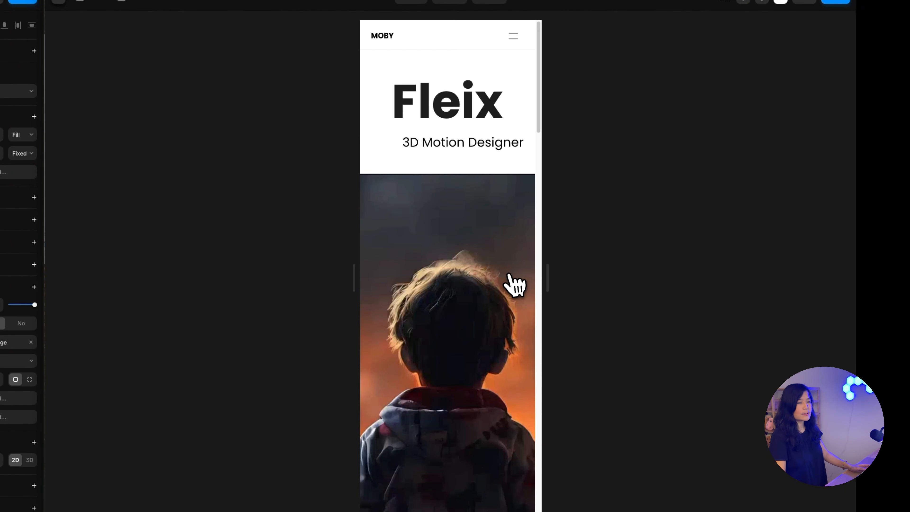
scroll(488, 295, down, 8)
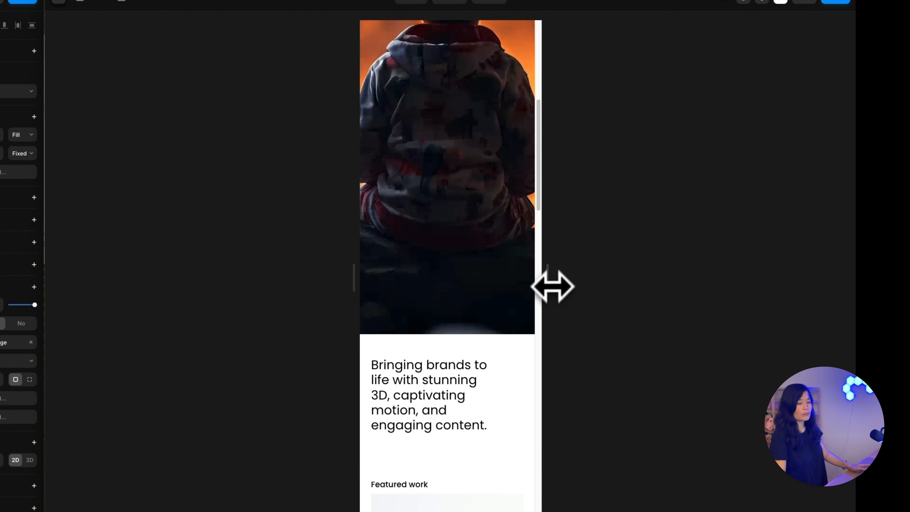
drag(552, 287, 421, 160)
scroll(700, 301, down, 5)
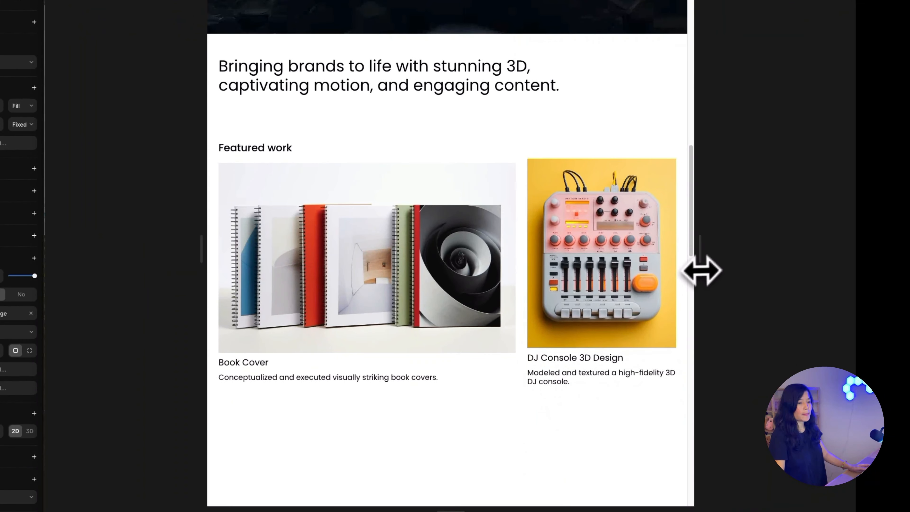
scroll(642, 310, down, 5)
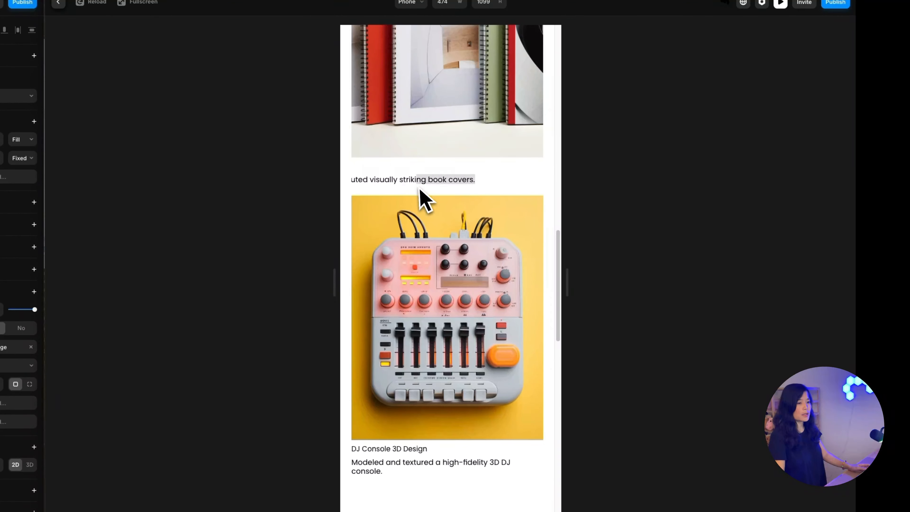
scroll(501, 280, up, 3)
drag(568, 298, 729, 310)
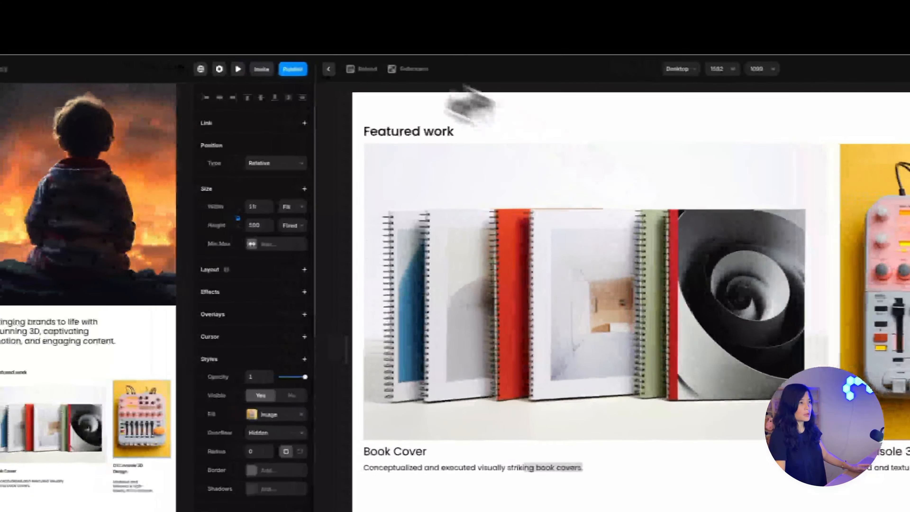
click(58, 5)
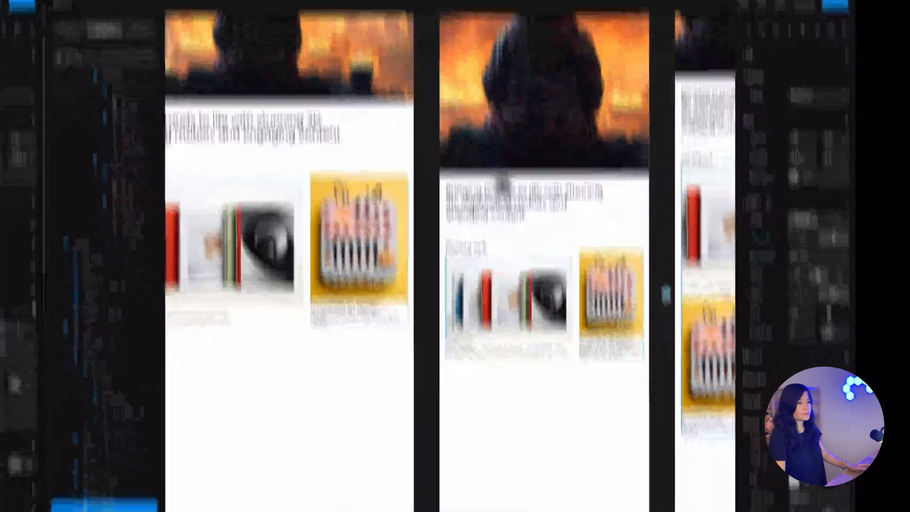
Set the width of the Book Cover column to 1fr in the Phone breakpoint's Featured Work content
scroll(595, 305, right, 4)
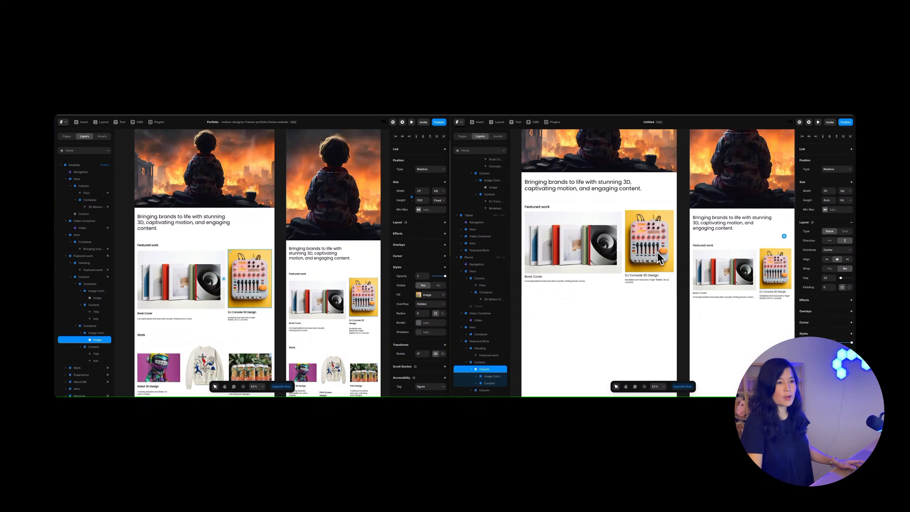
scroll(663, 265, right, 4)
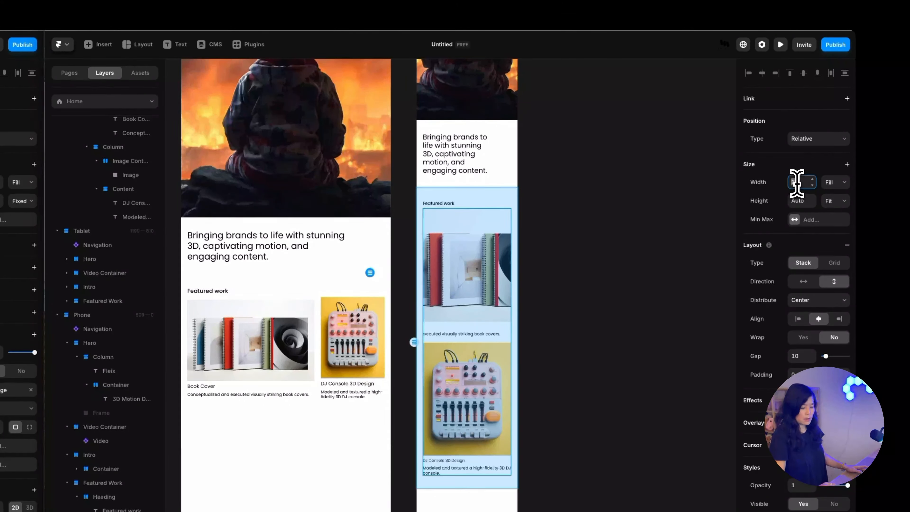
text(1)
key(Return)
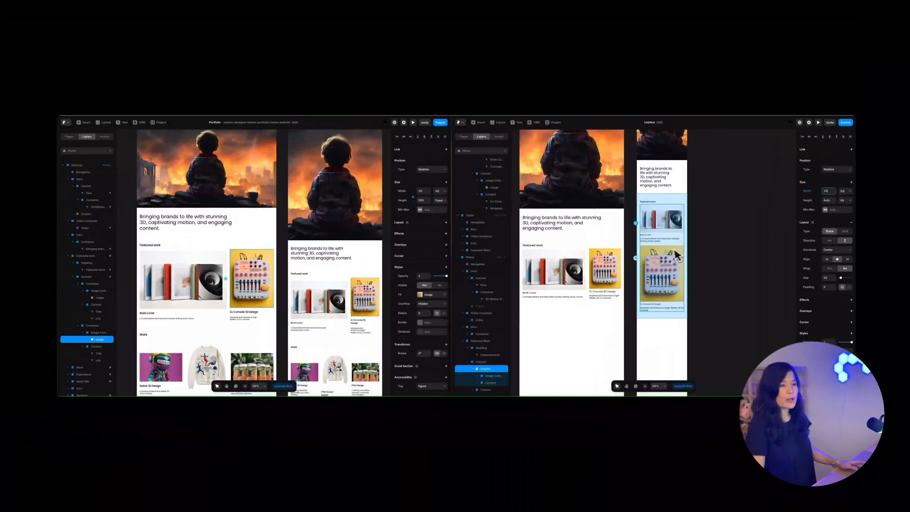
Add a maximum width of 1200 to the Phone breakpoint's Featured Work section
click(479, 340)
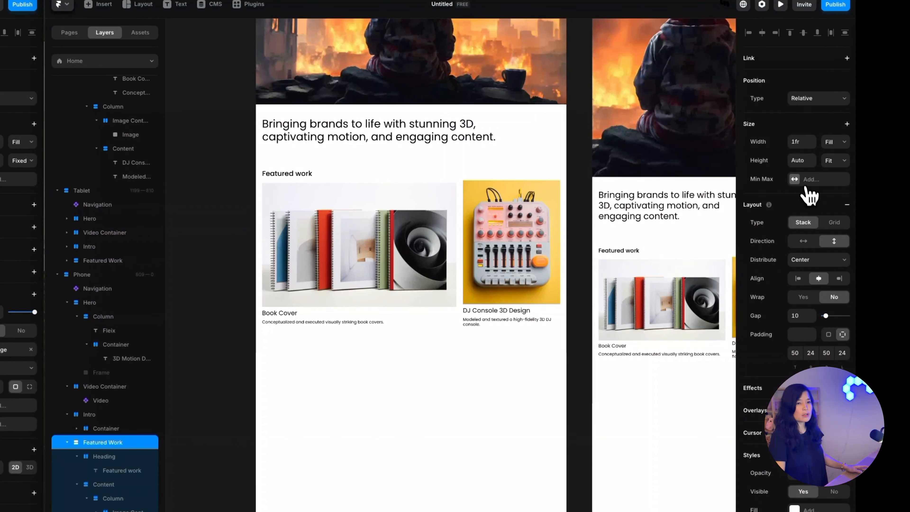
click(808, 181)
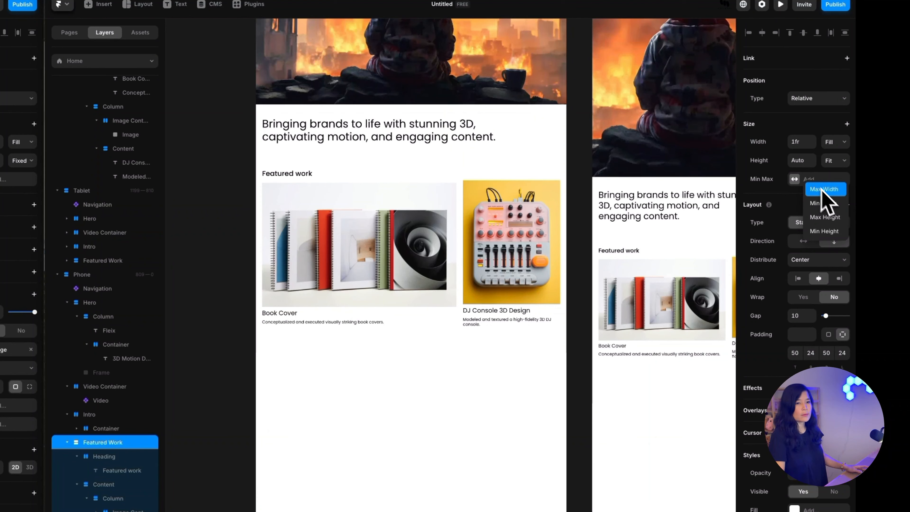
click(824, 190)
click(801, 179)
text(1200)
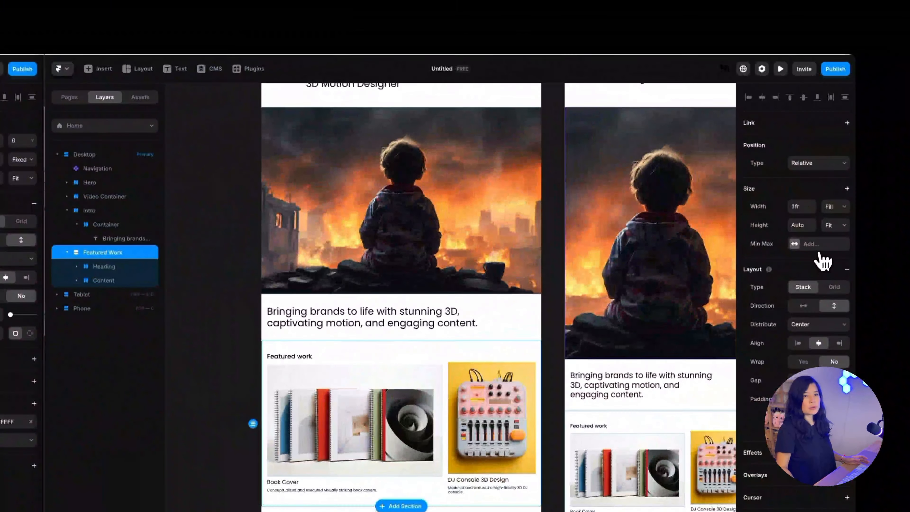
Add a fixed maximum width of 1200 to the Desktop breakpoint's Featured Work section and preview the page
click(812, 245)
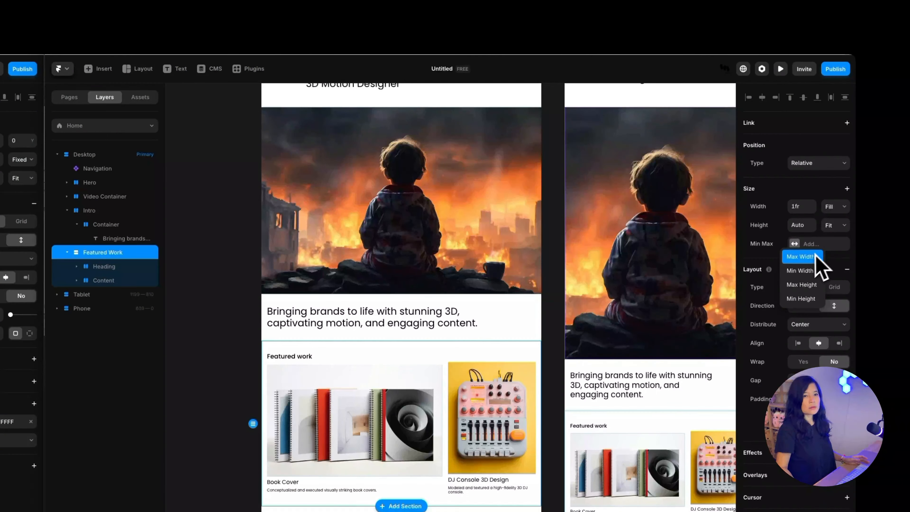
click(801, 259)
click(831, 252)
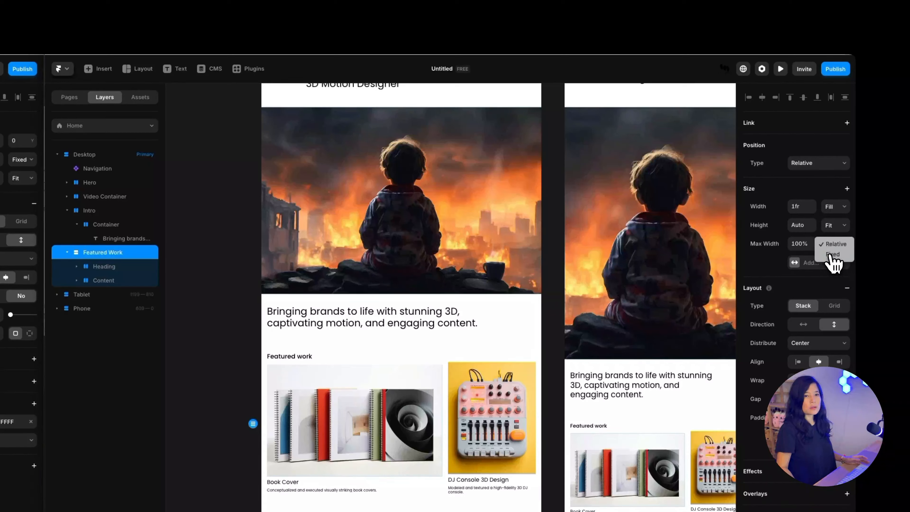
click(809, 248)
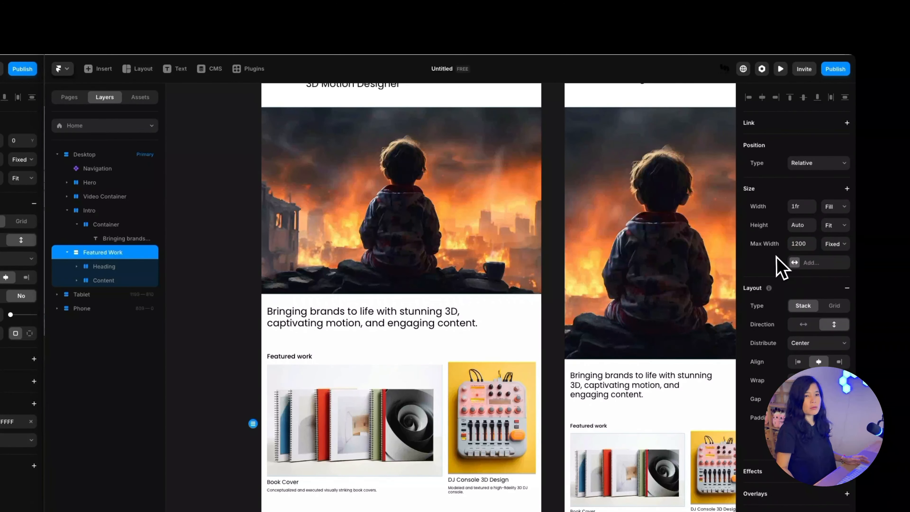
click(781, 69)
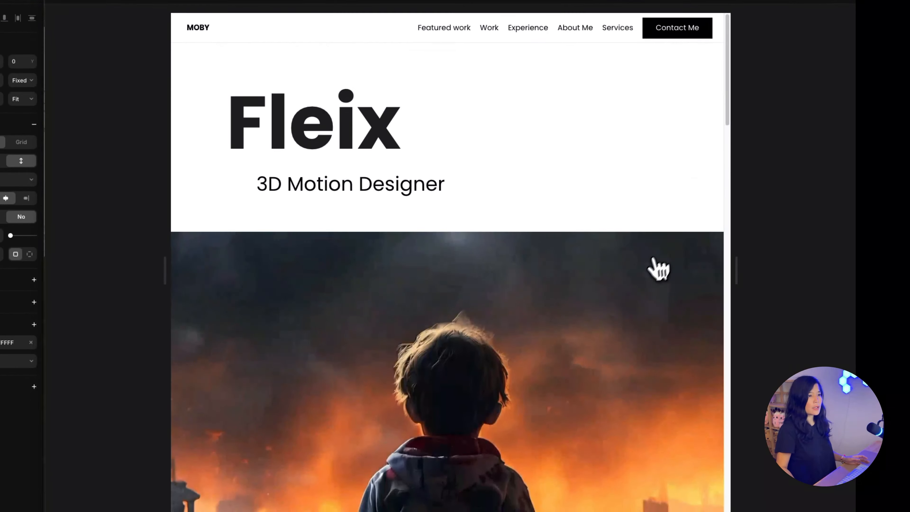
Widen the page preview and examine how the Featured Work section behaves on a larger desktop width
scroll(649, 353, down, 10)
drag(730, 281, 870, 270)
scroll(650, 318, up, 10)
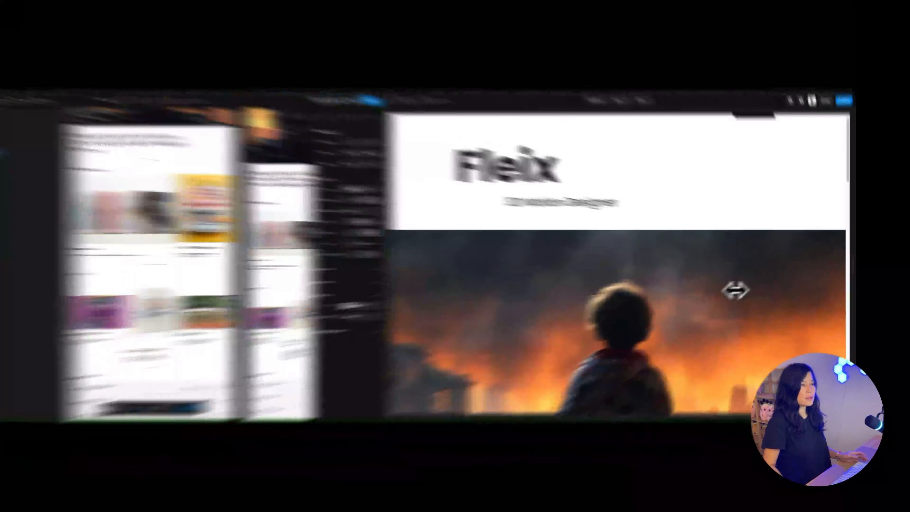
scroll(648, 316, down, 9)
scroll(752, 285, down, 3)
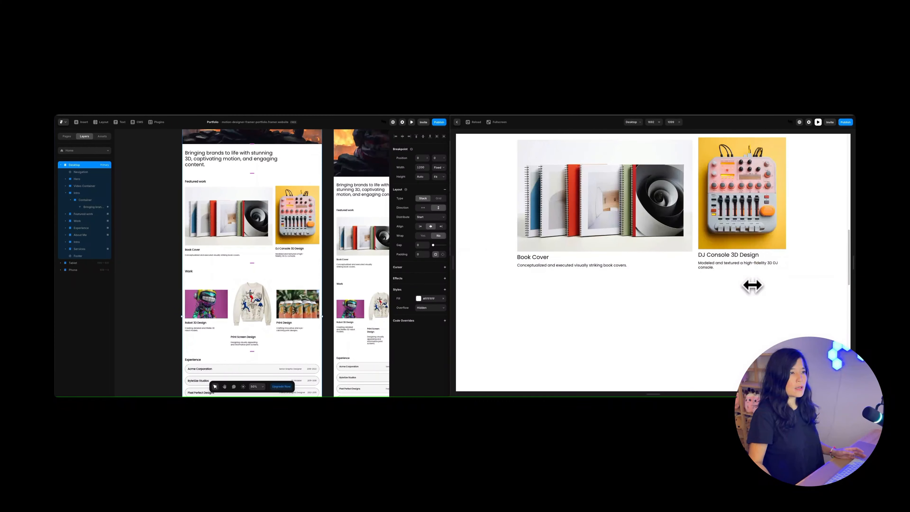
scroll(752, 285, up, 4)
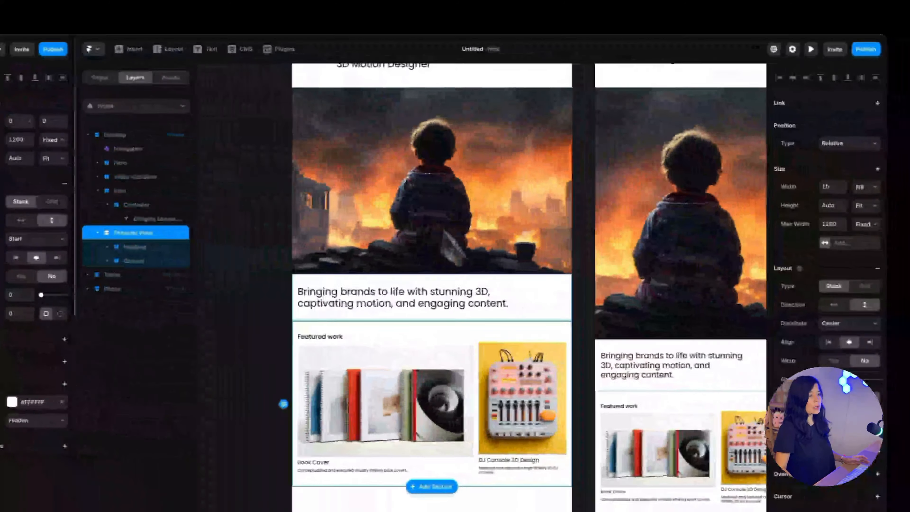
Duplicate the Desktop breakpoint's Featured Work section and rename the copy Work
scroll(752, 328, down, 5)
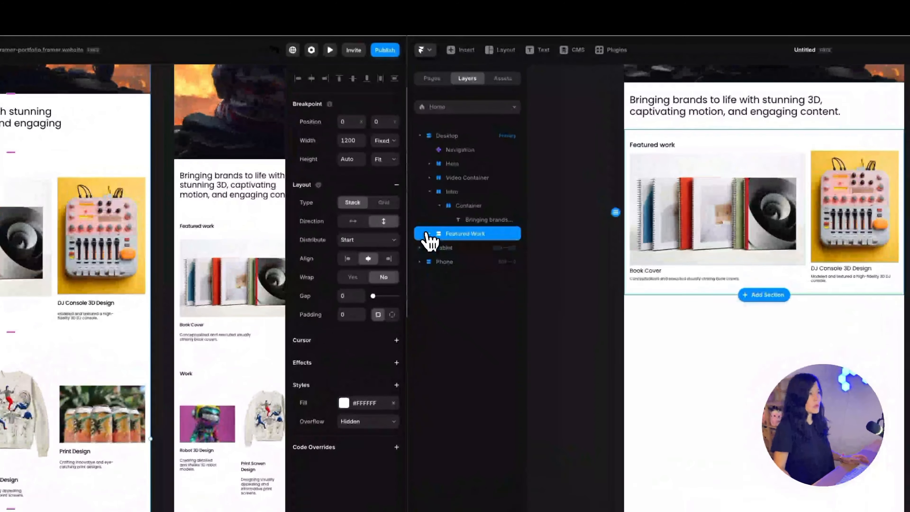
click(461, 213)
click(461, 193)
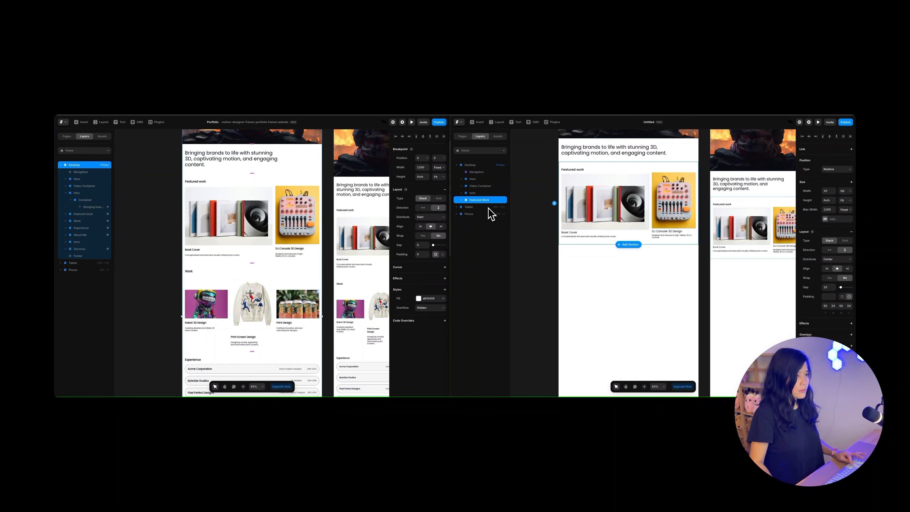
key(ctrl+d)
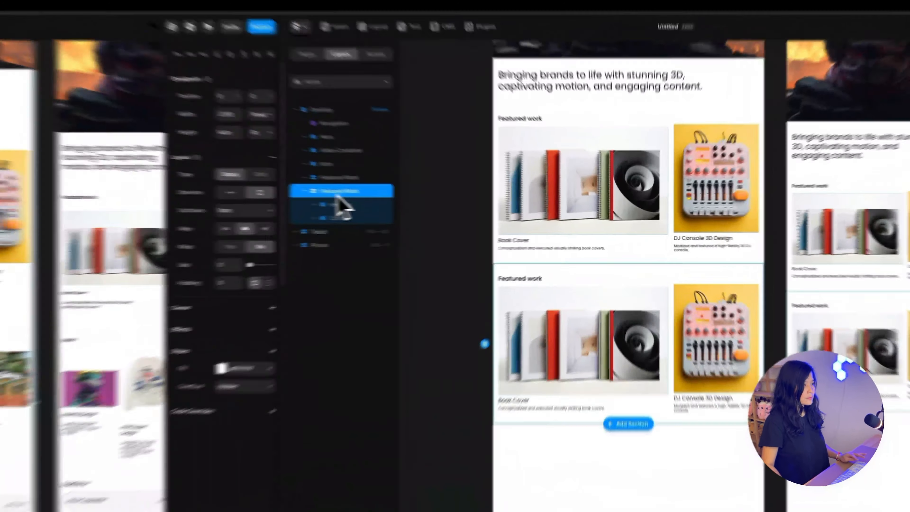
double_click(473, 207)
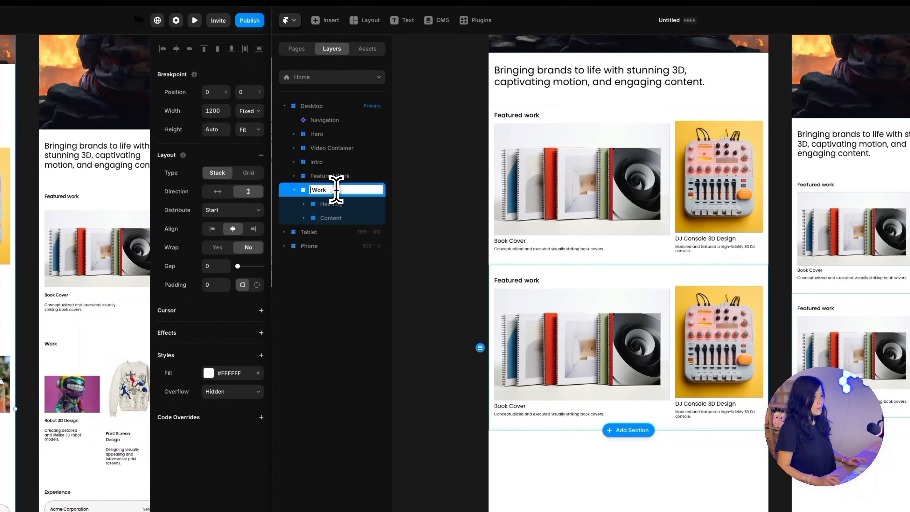
text(Work)
key(Return)
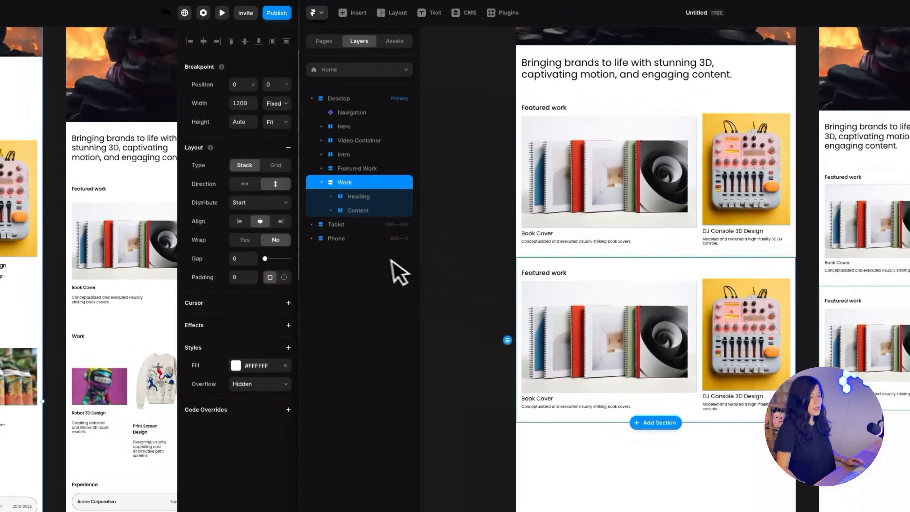
Set the width of the Book Cover column in the Work section's content to 1fr
click(330, 211)
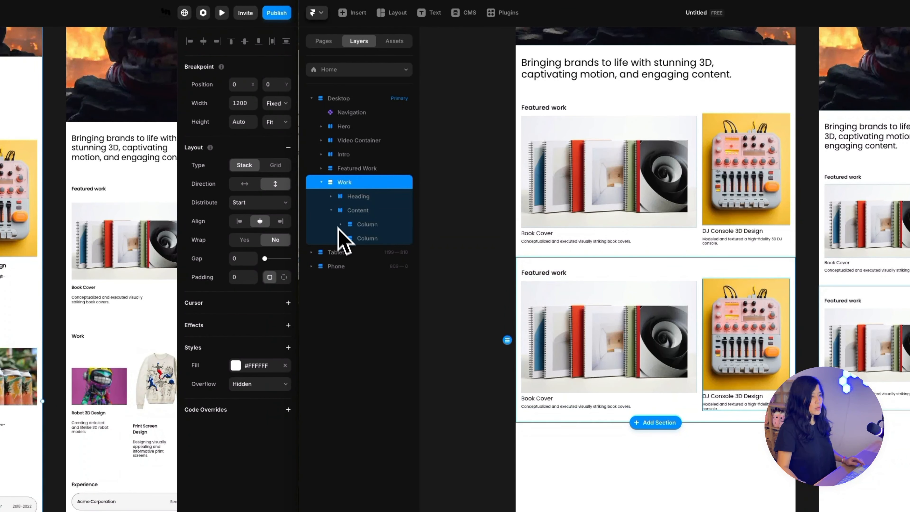
click(365, 225)
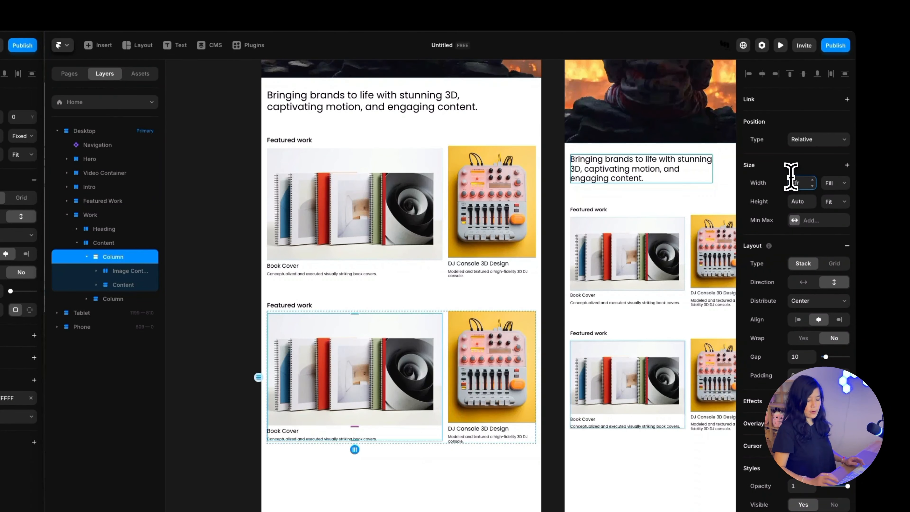
text(1)
key(Return)
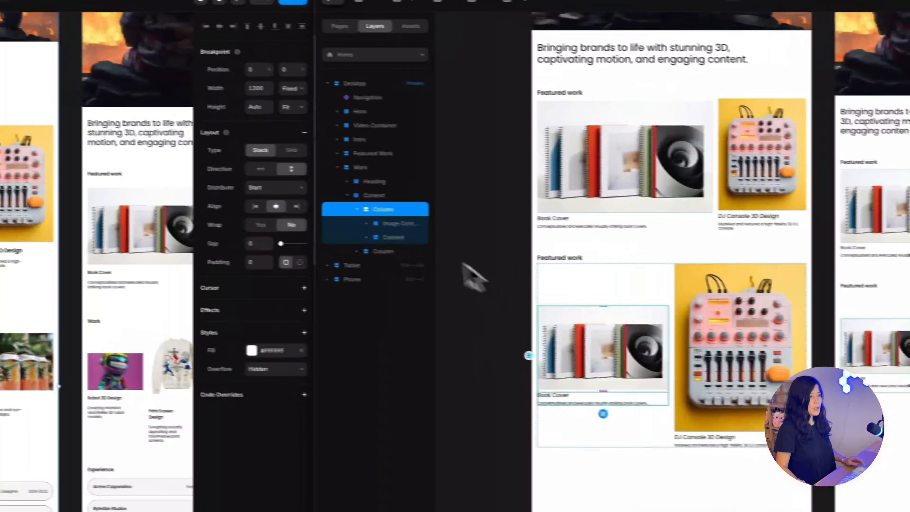
Duplicate the DJ Console 3D Design column in the Work section to make a third column
click(354, 219)
click(359, 209)
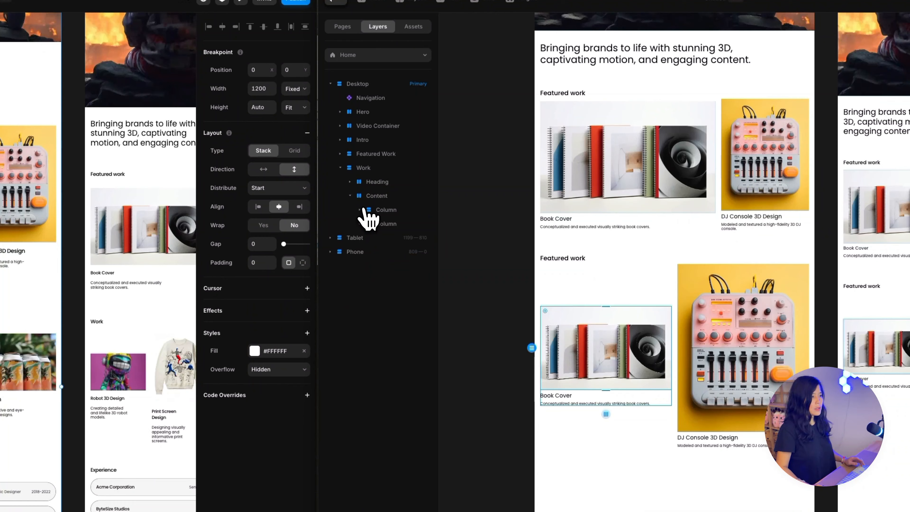
click(381, 224)
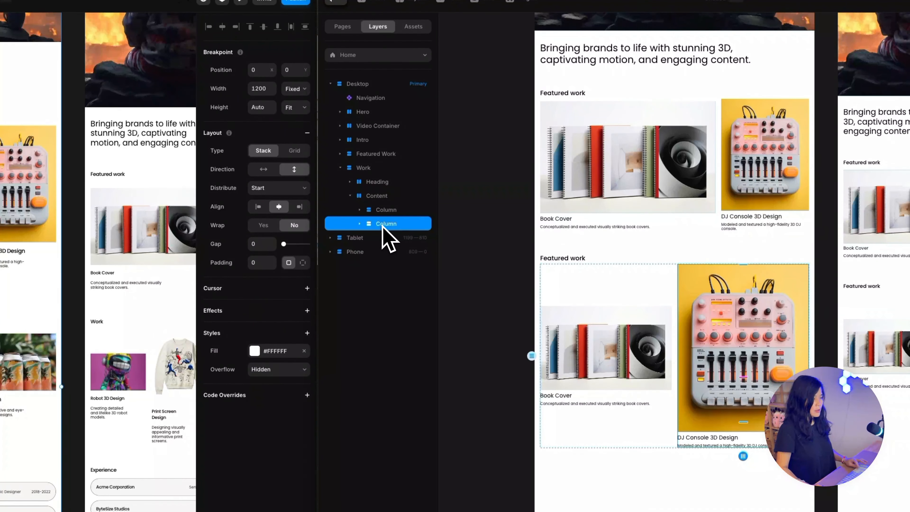
key(ctrl+d)
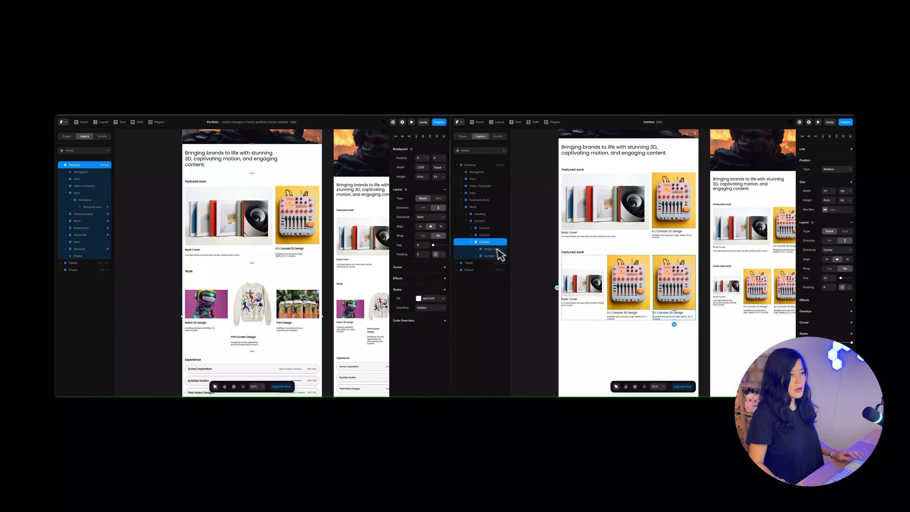
Replace the first Work column's image with the purple-background robot photo from a Lummi search for "Robot graphic design"
click(574, 265)
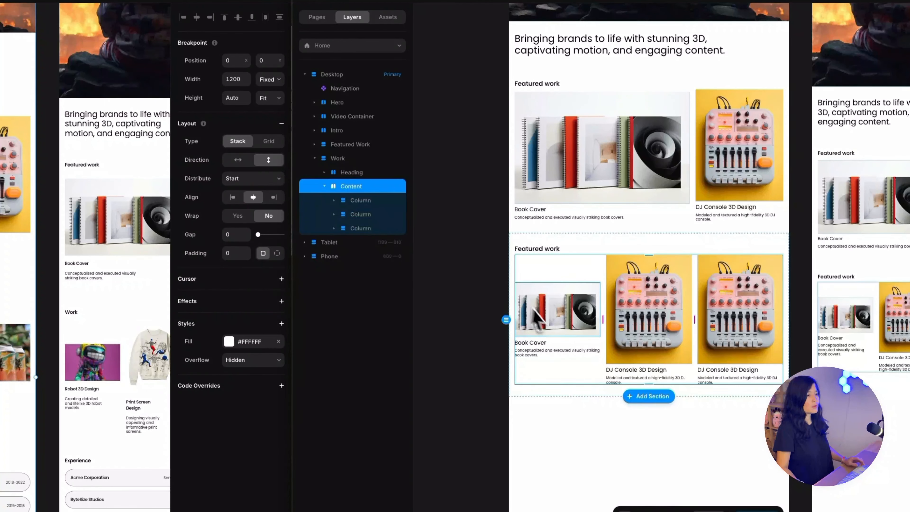
ctrl+click(573, 284)
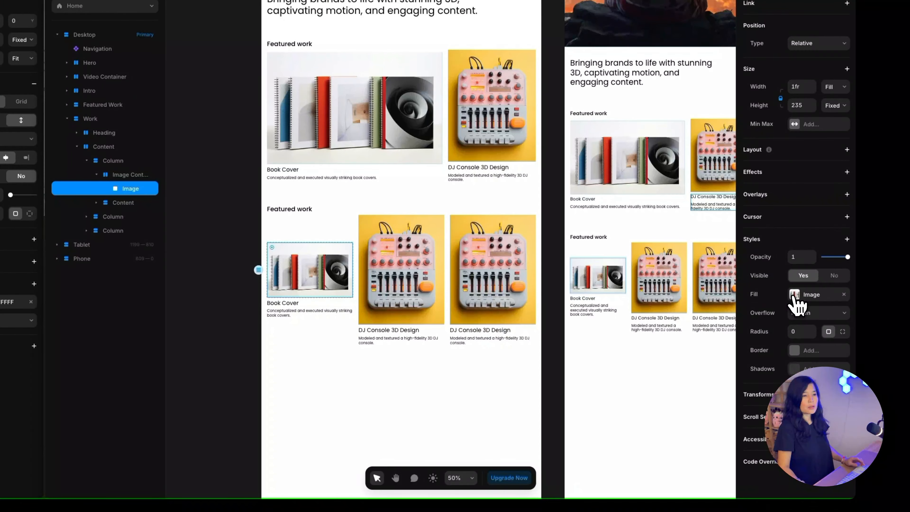
click(794, 296)
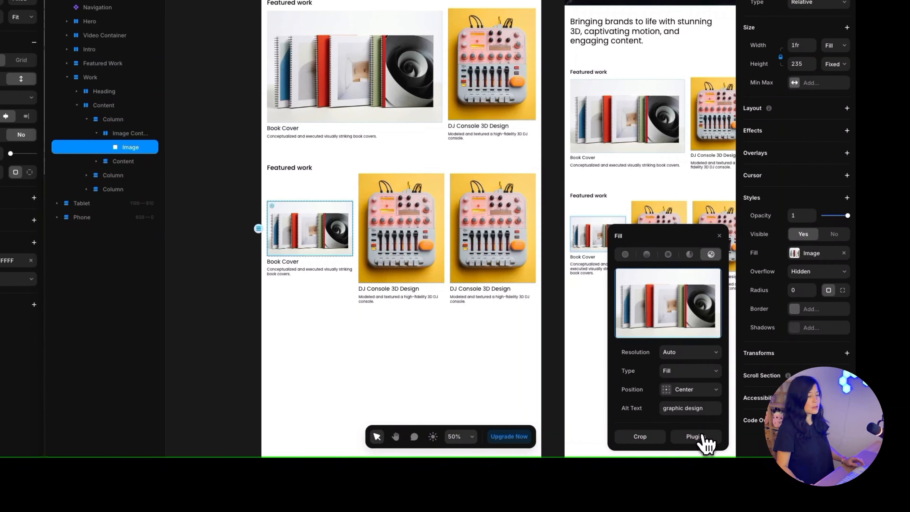
click(697, 477)
click(640, 284)
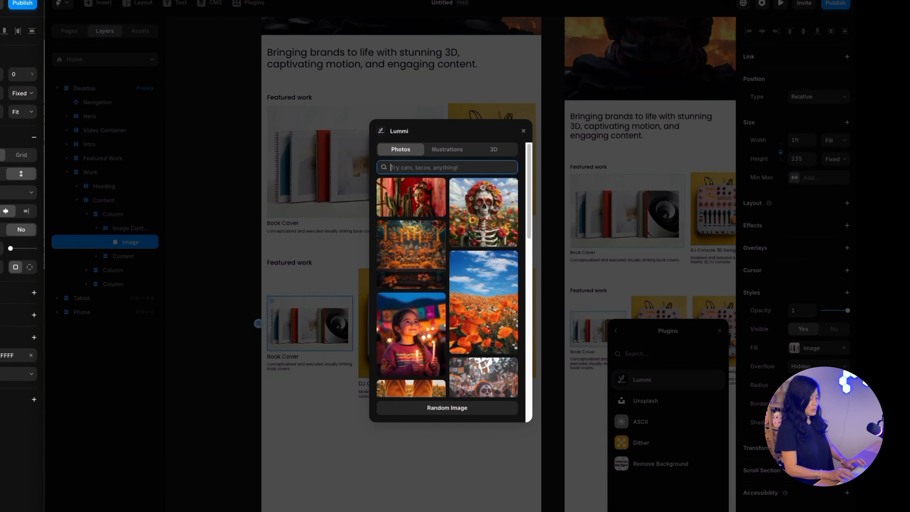
text(Rob)
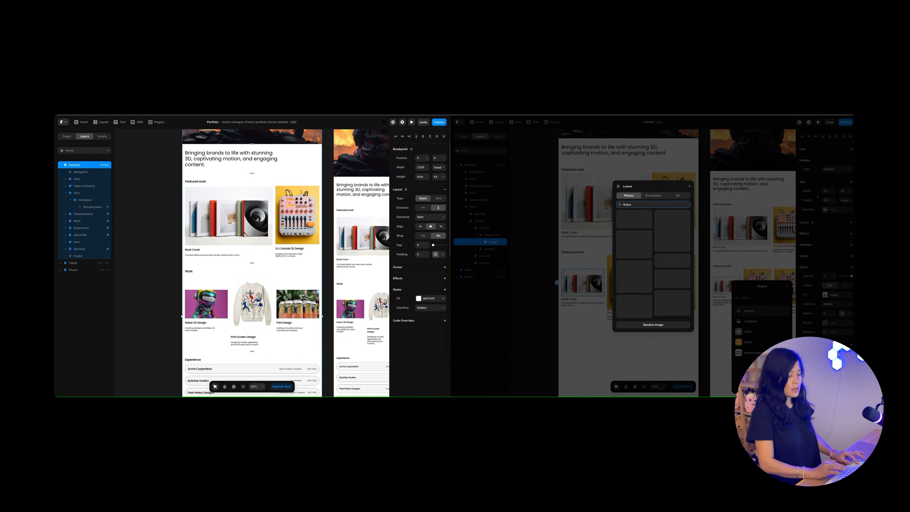
text(ot graphic d)
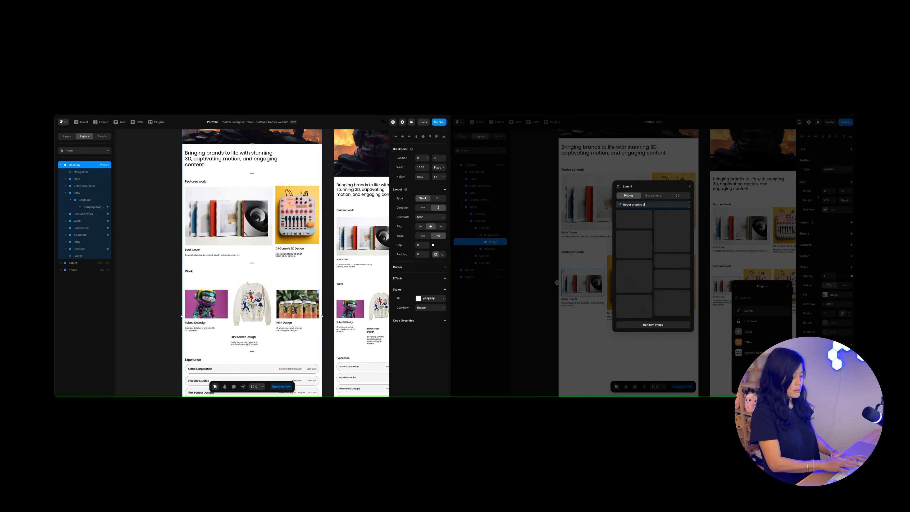
text(esign)
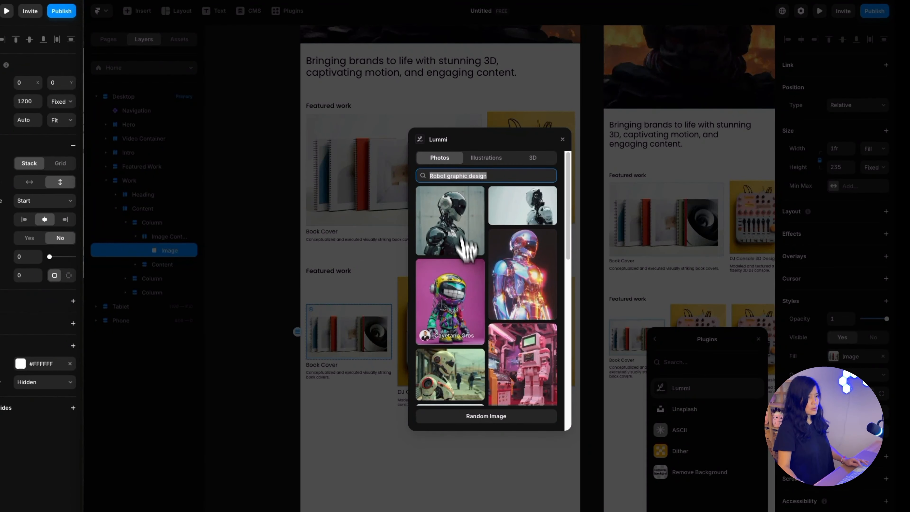
click(450, 302)
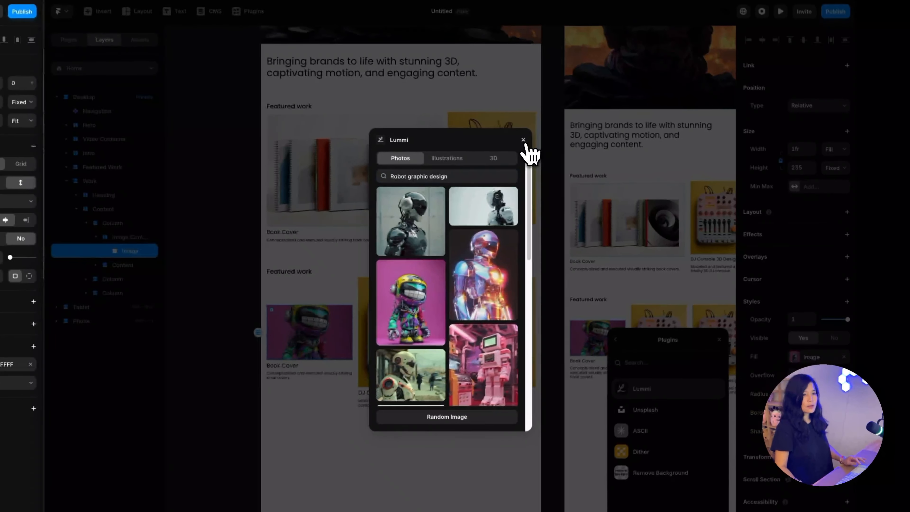
click(523, 140)
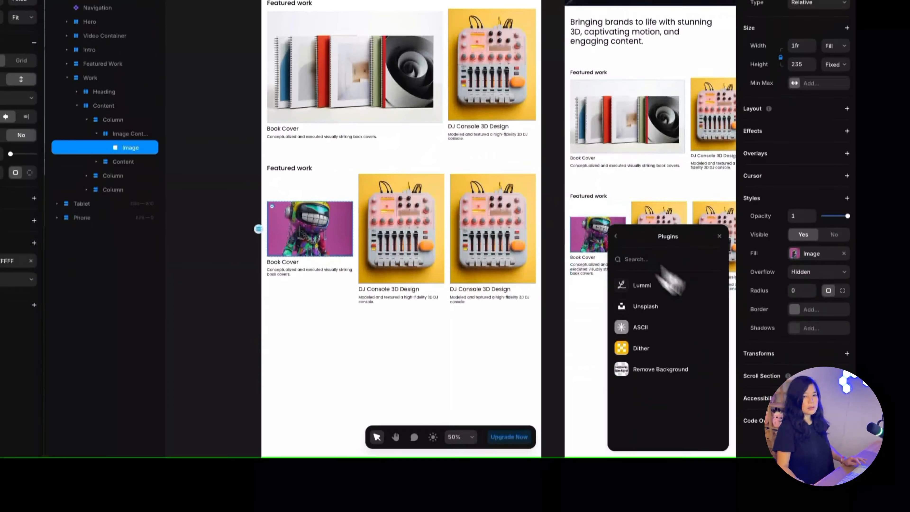
Set the robot image's alt text to "Robot graphic design" and close its fill settings
click(807, 357)
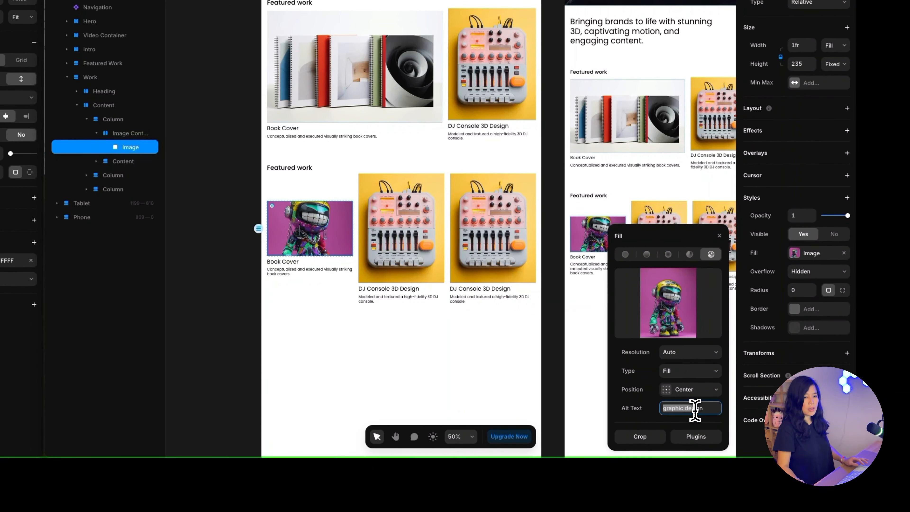
text(Robot graphic design)
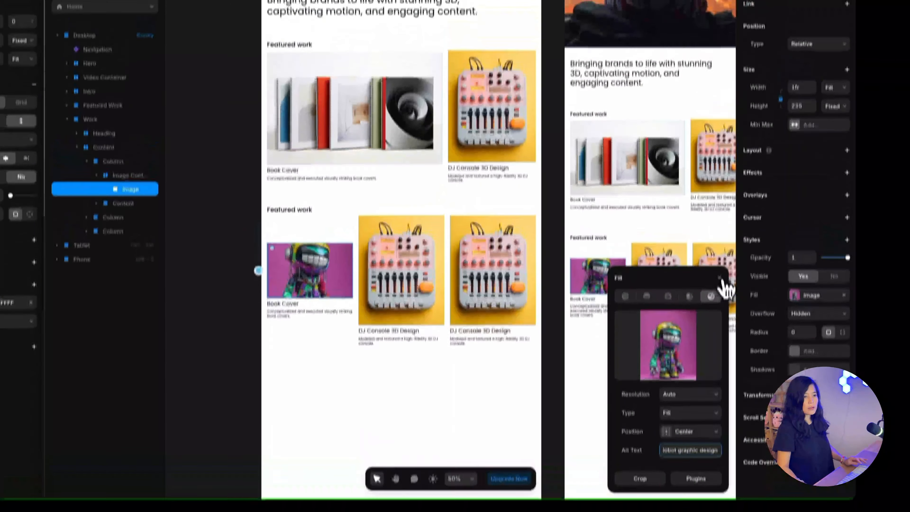
click(720, 237)
Replace the second Work column's image with the illustrated sweatshirt photo from a Lummi search for "Print design", copying the search phrase
click(401, 228)
click(795, 254)
click(696, 436)
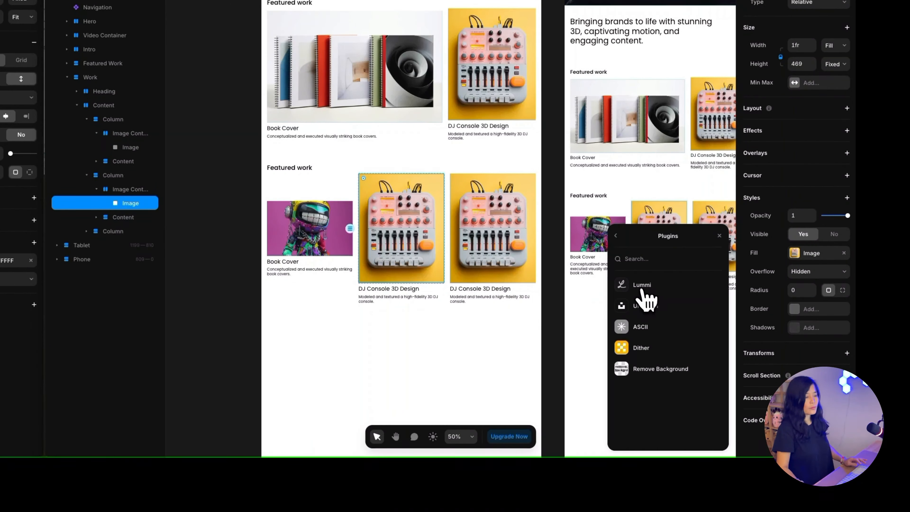
click(643, 289)
click(416, 71)
text(Print design)
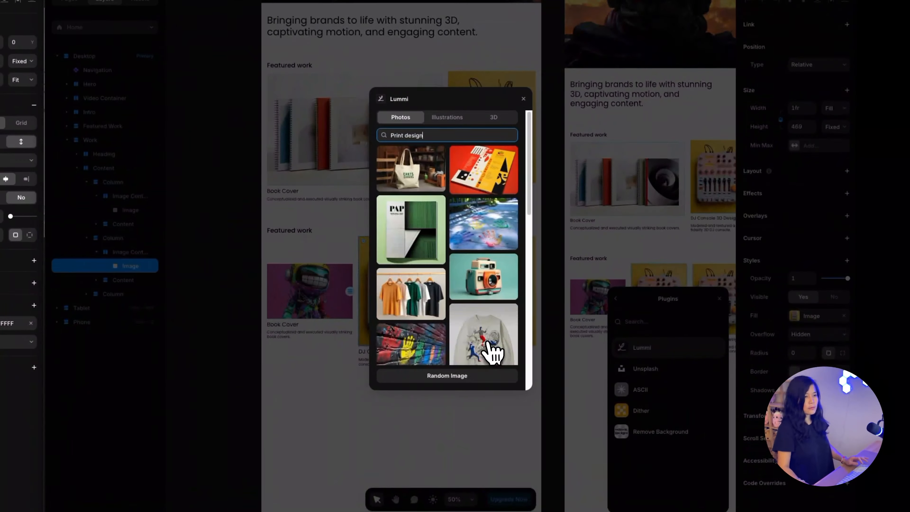
click(672, 308)
triple_click(631, 205)
key(super+c)
click(690, 186)
Set the sweatshirt image's alt text to the copied phrase "Print design"
click(833, 295)
click(777, 371)
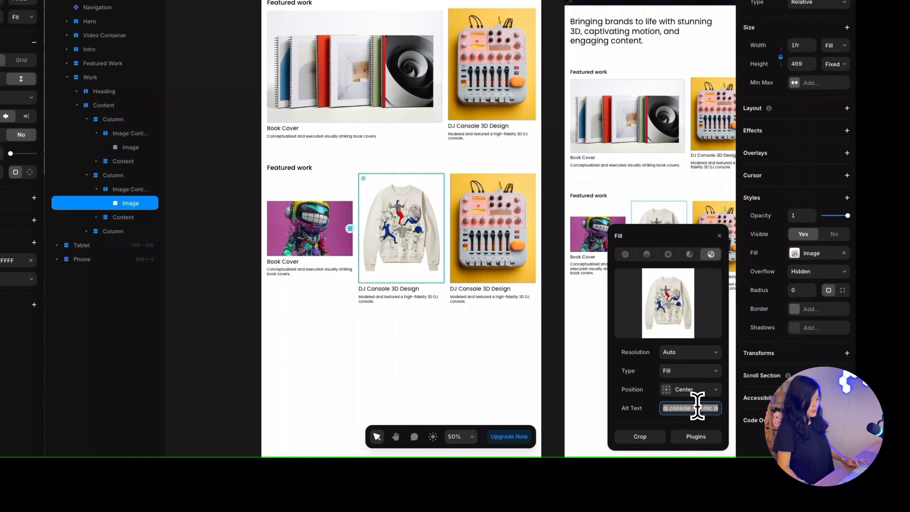
key(super+v)
Replace the third Work column's image with the pineapple cans photo from a Lummi search for "Print design on cans", copying the search phrase
click(510, 244)
click(696, 436)
click(639, 286)
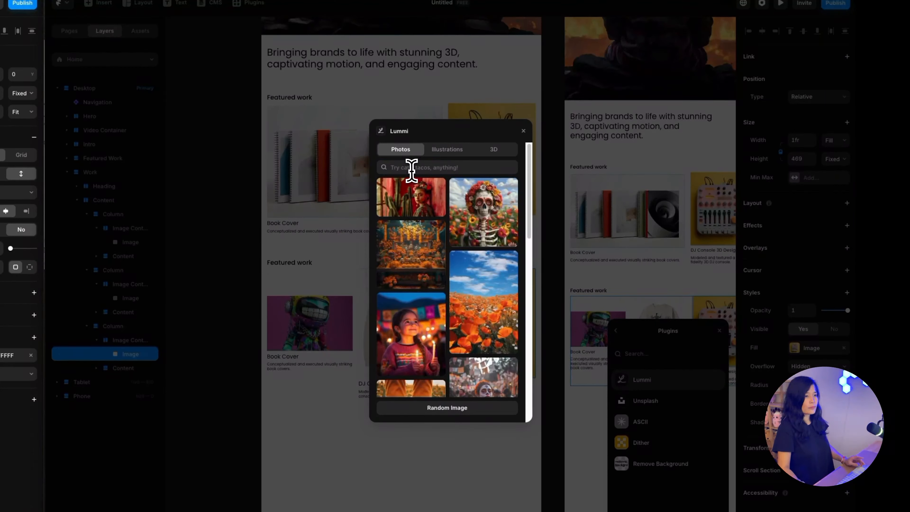
click(411, 167)
key(super+v)
text(onca)
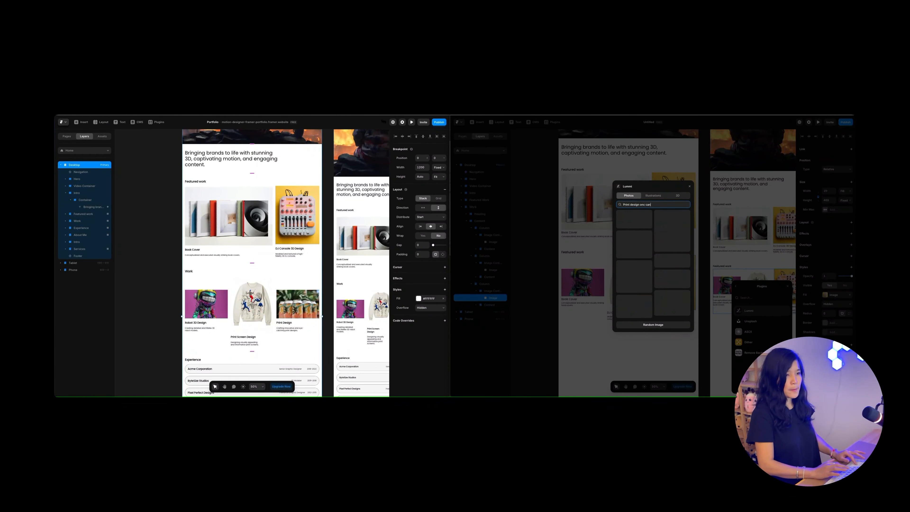
key(BackSpace)
key(BackSpace)
key(BackSpace)
key(BackSpace)
key(BackSpace)
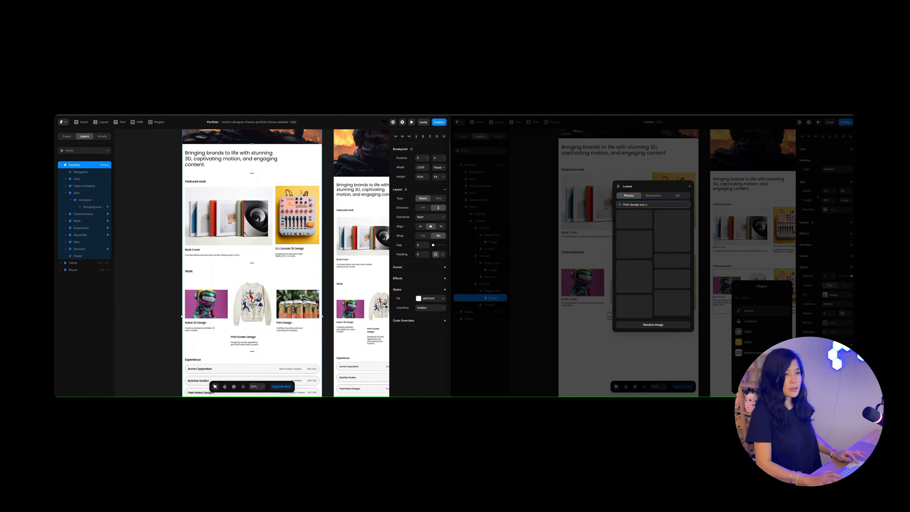
text(cans)
click(634, 224)
triple_click(628, 206)
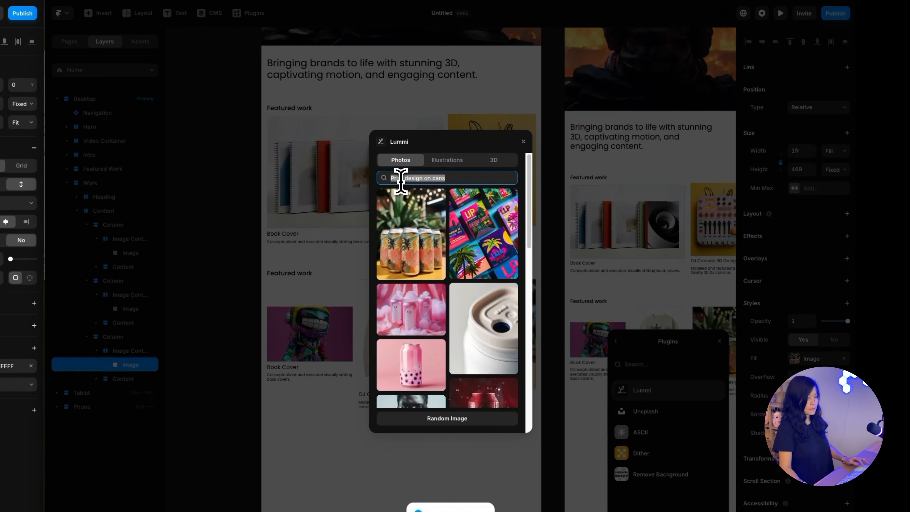
key(super+c)
click(766, 382)
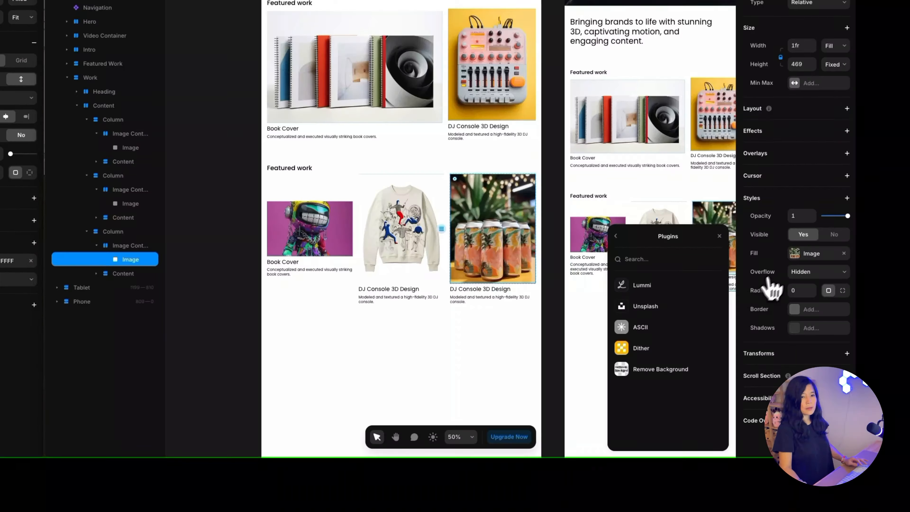
Set the cans image's alt text to the copied phrase "Print design on cans" and close its fill settings
click(800, 359)
click(698, 409)
key(super+v)
click(720, 236)
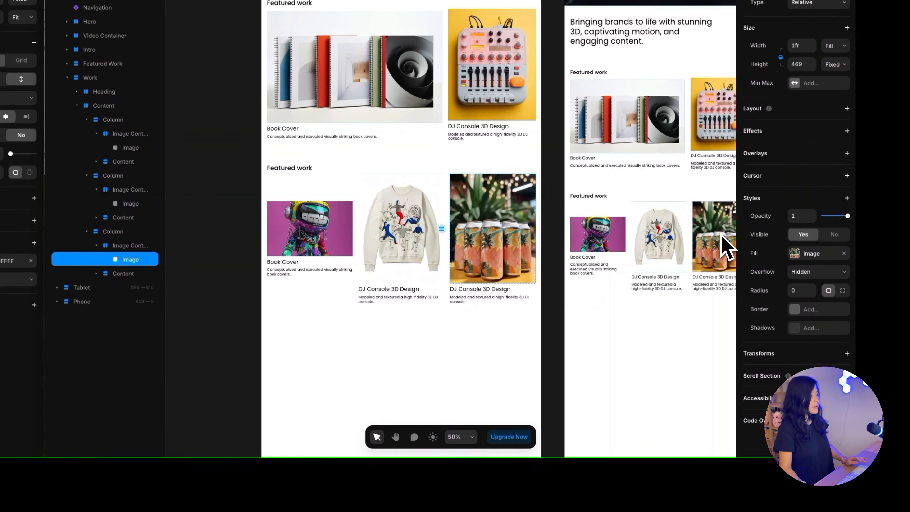
Give the robot image in the Work section a Fill width and a height of 245, and set the cans image's height to 245
click(320, 239)
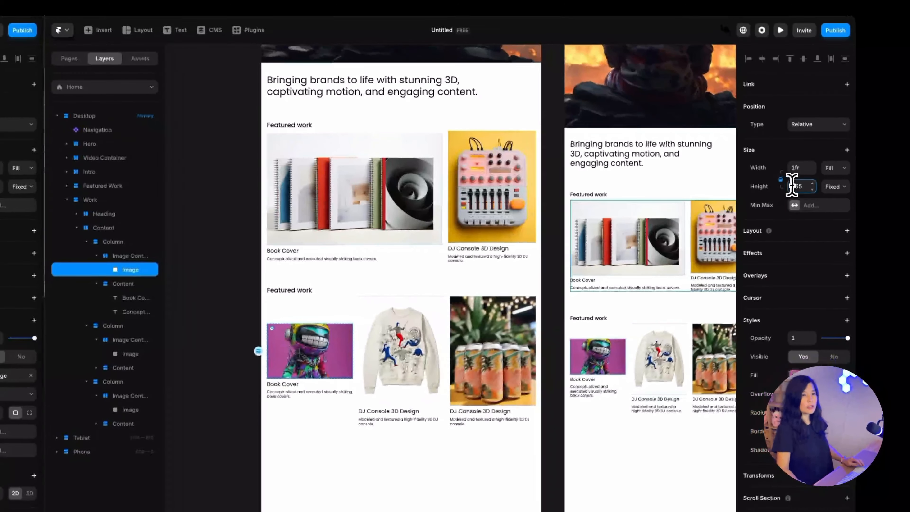
click(823, 200)
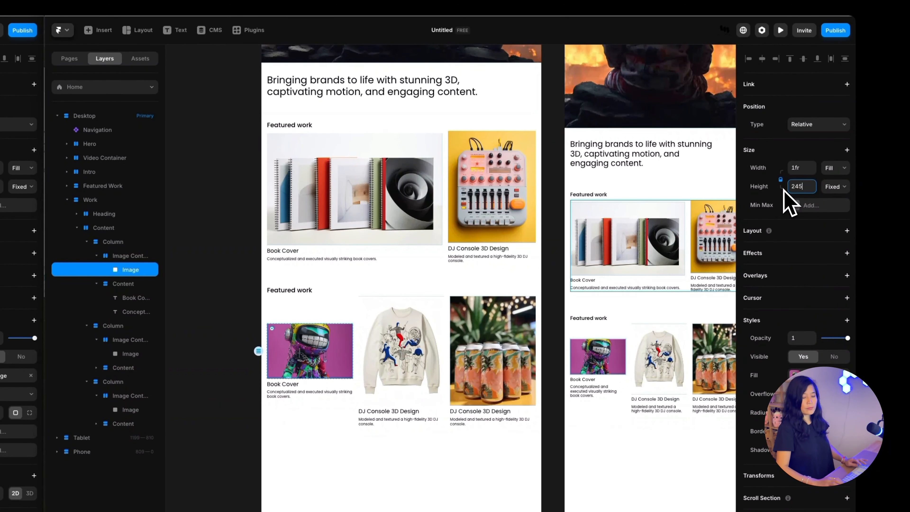
key(Return)
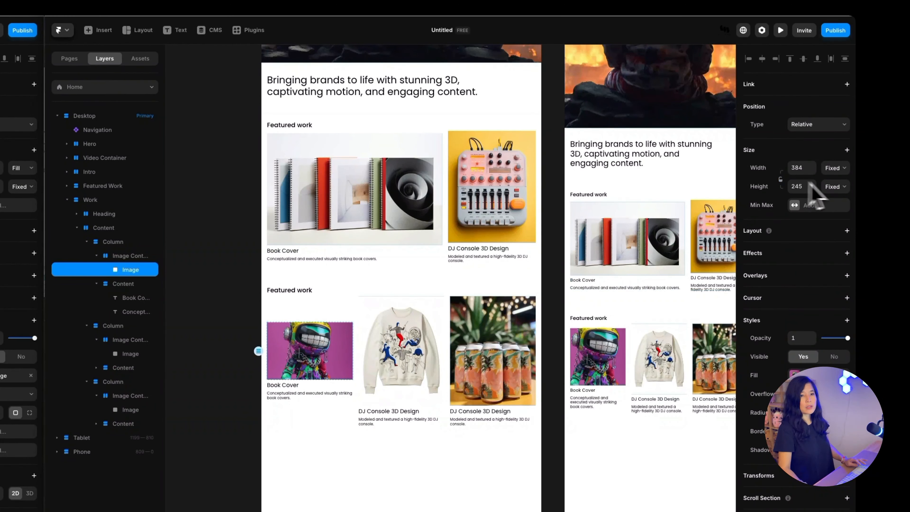
click(834, 168)
click(827, 194)
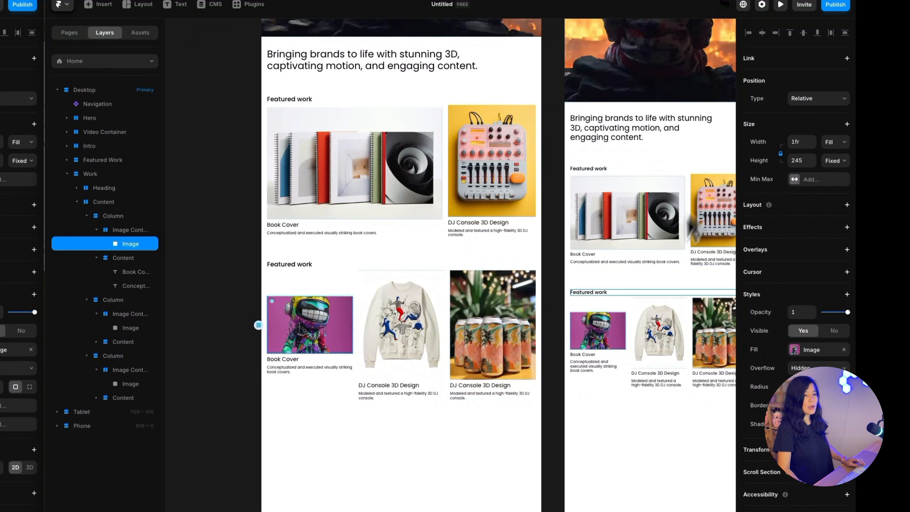
click(519, 354)
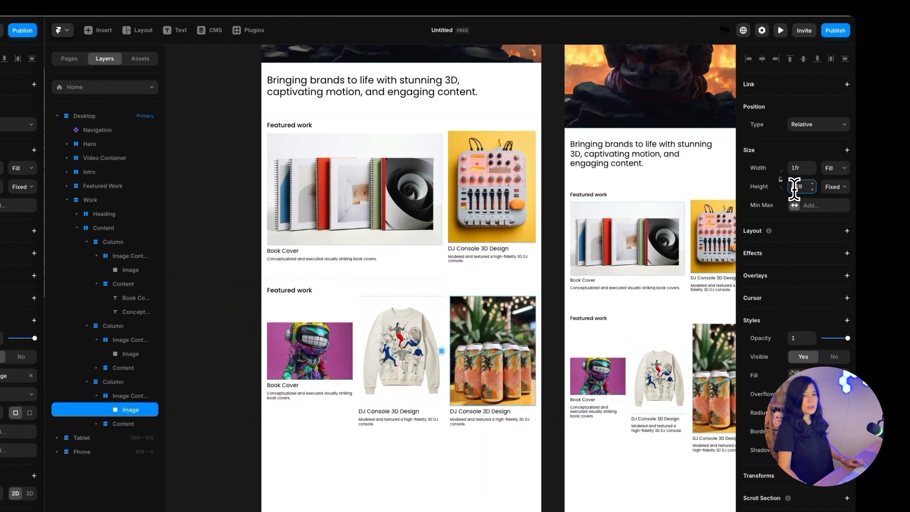
key(Return)
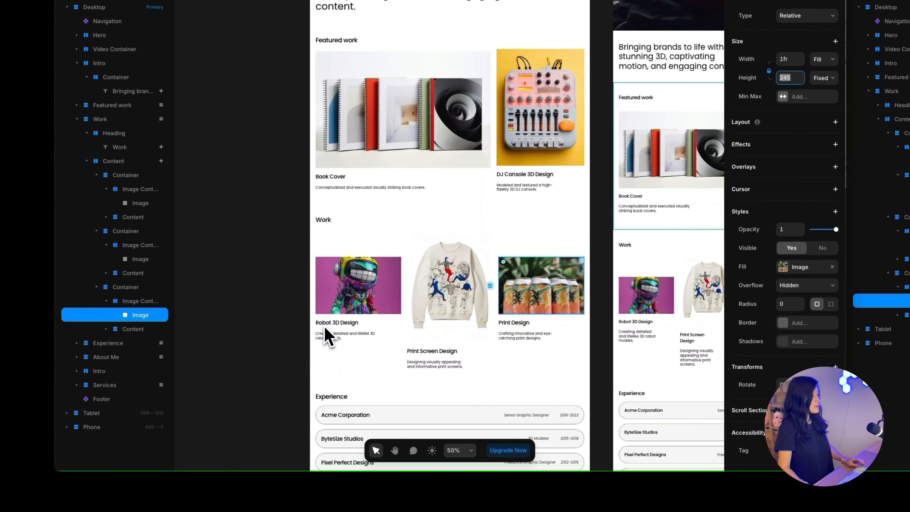
Set the robot column's title to "Robot 3D Design" and its description to "Creating detailed and lifelike 3D robot models."
click(323, 323)
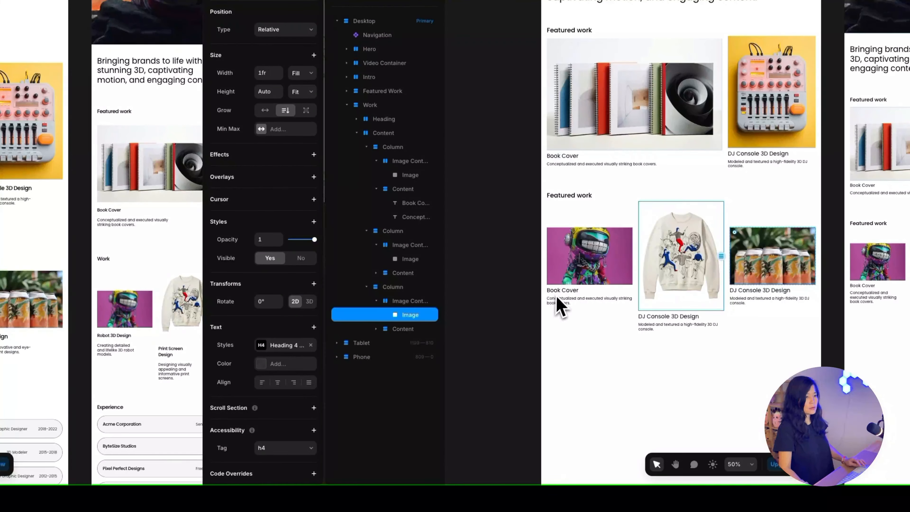
click(561, 303)
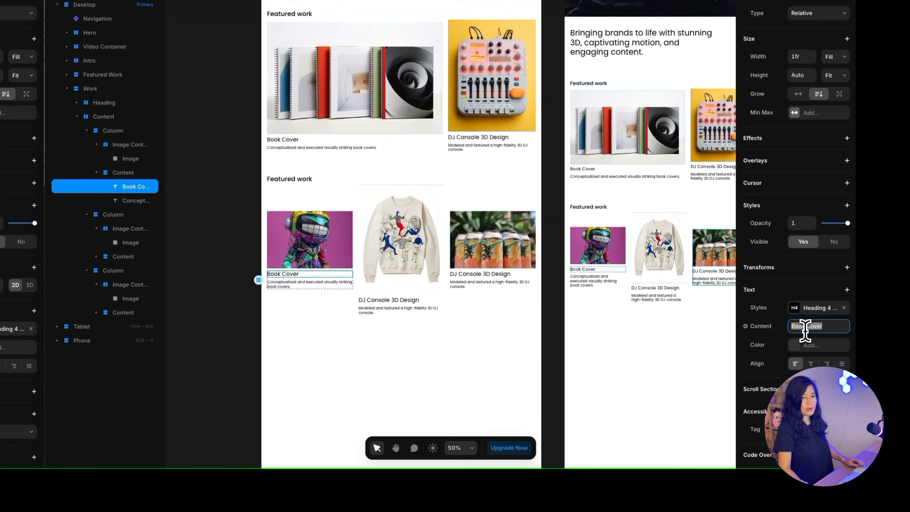
key(Return)
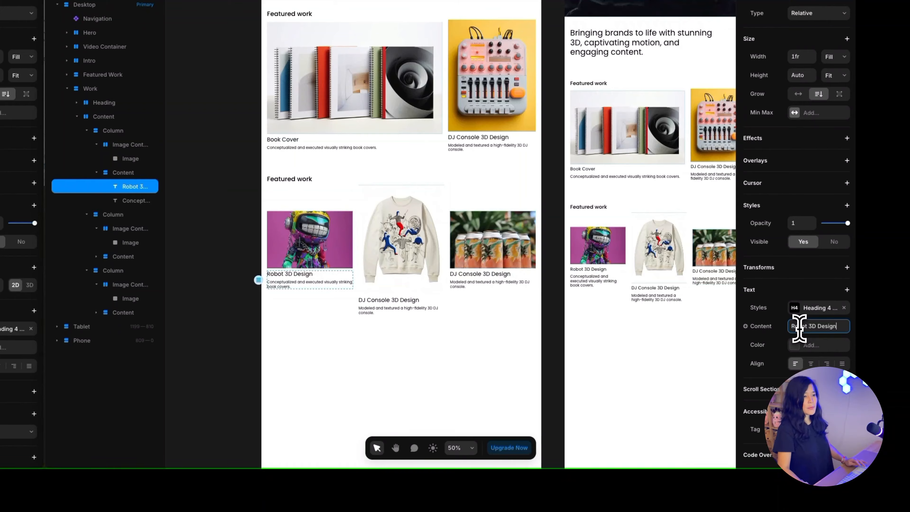
click(319, 232)
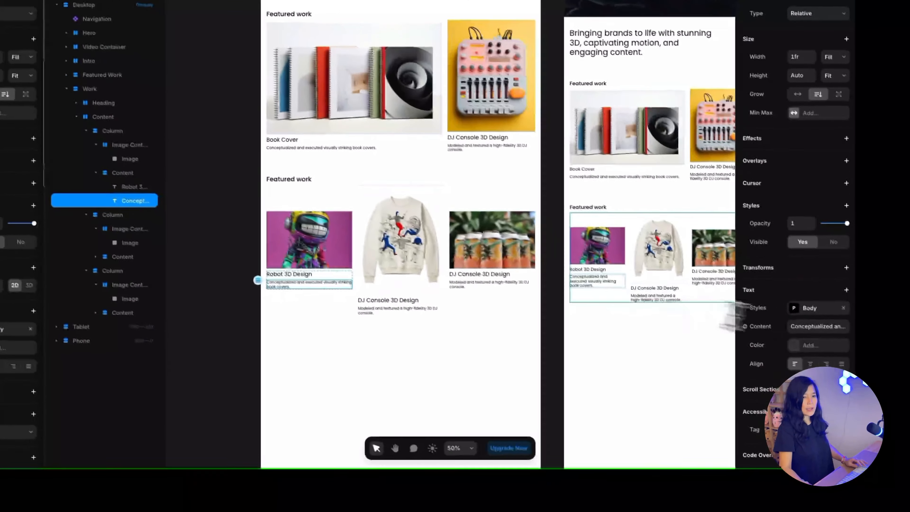
click(814, 326)
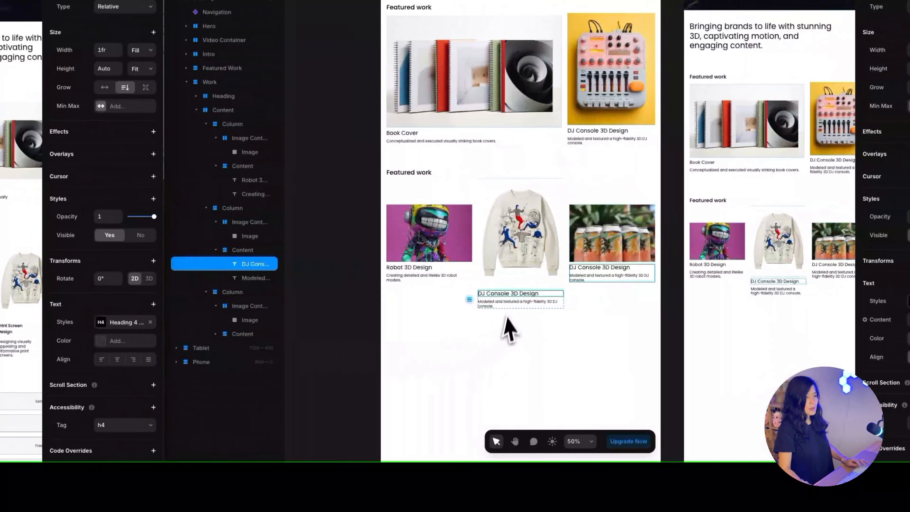
Set the sweatshirt texts to "Print Screen Design", "Designing visually appealing and informative print screens." and the cans texts to "Print Design", "Crafting innovative and eye-catching print designs."
click(800, 315)
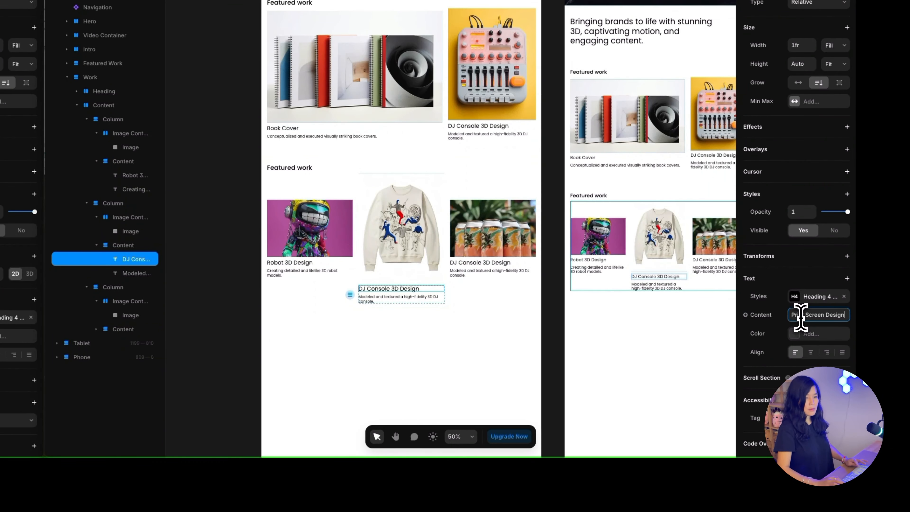
text(Print Screen Design)
key(Return)
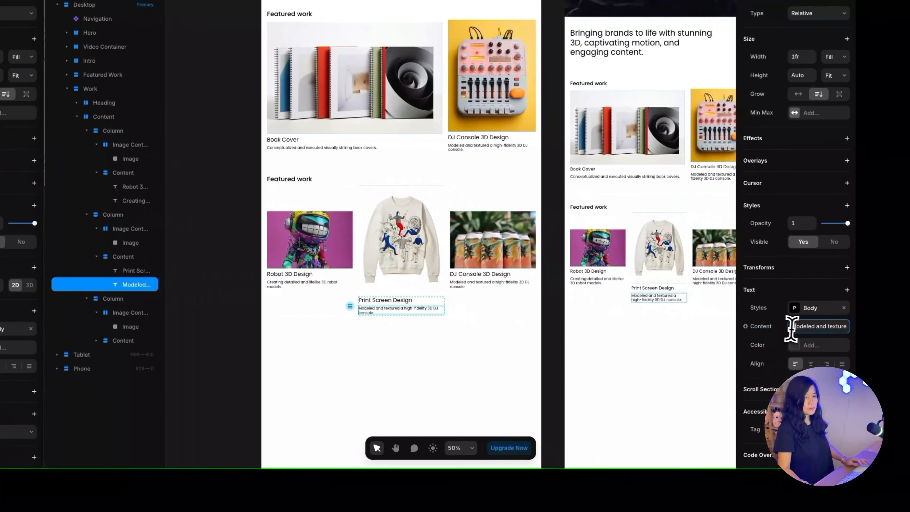
key(Caps_Lock)
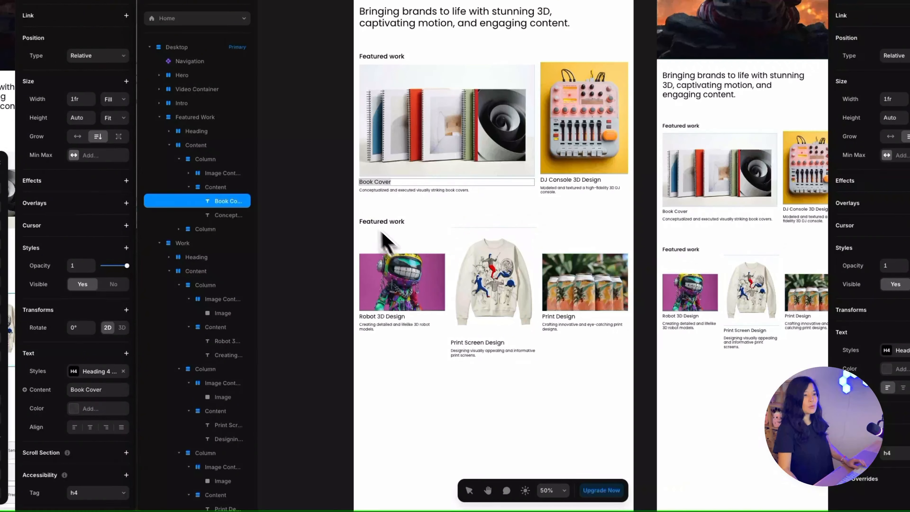
Check the reference Book Cover title's text style and set the Heading 4 style's weight to Medium in the new project
click(372, 198)
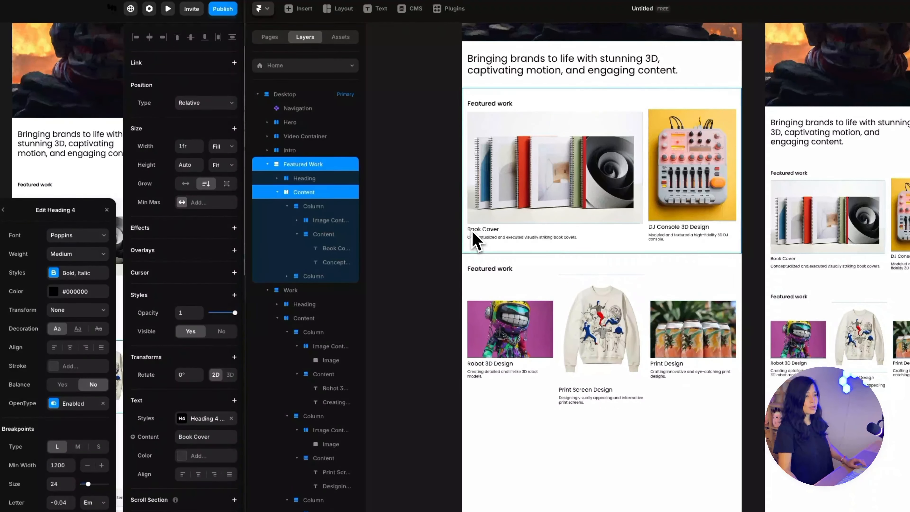
click(477, 242)
click(480, 231)
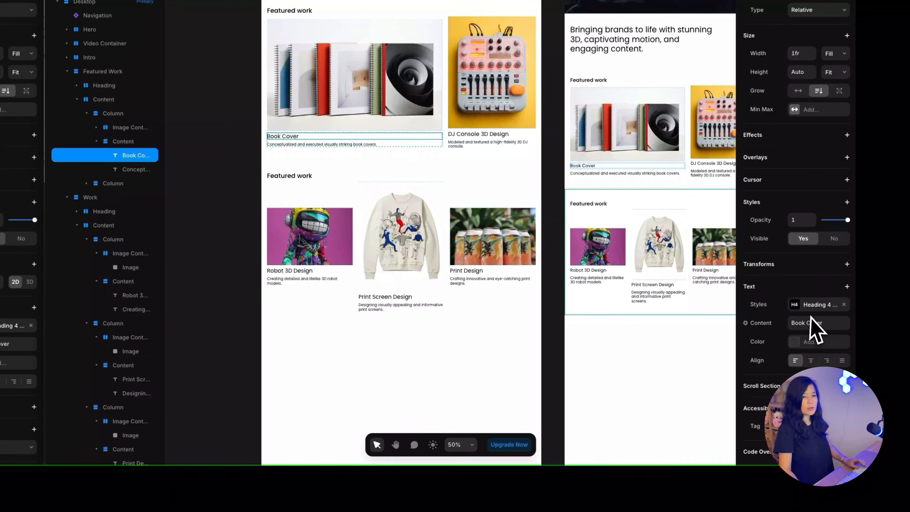
click(805, 304)
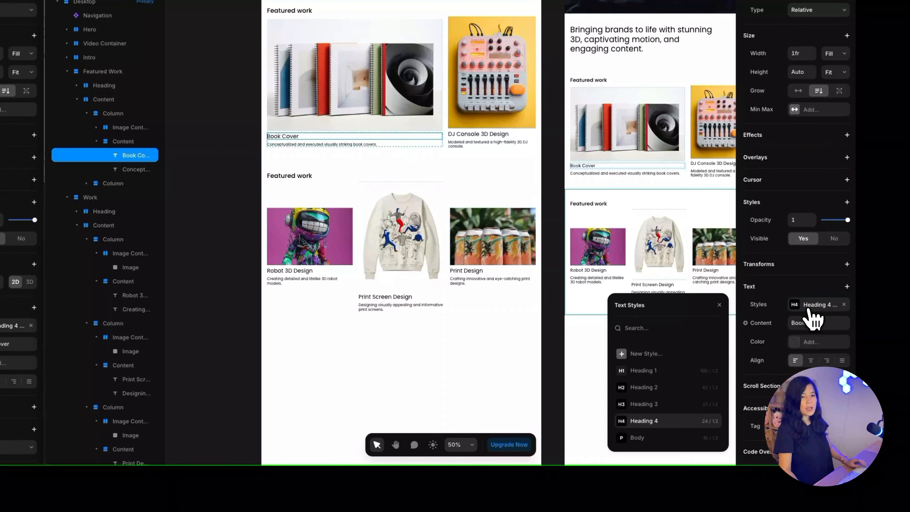
click(710, 423)
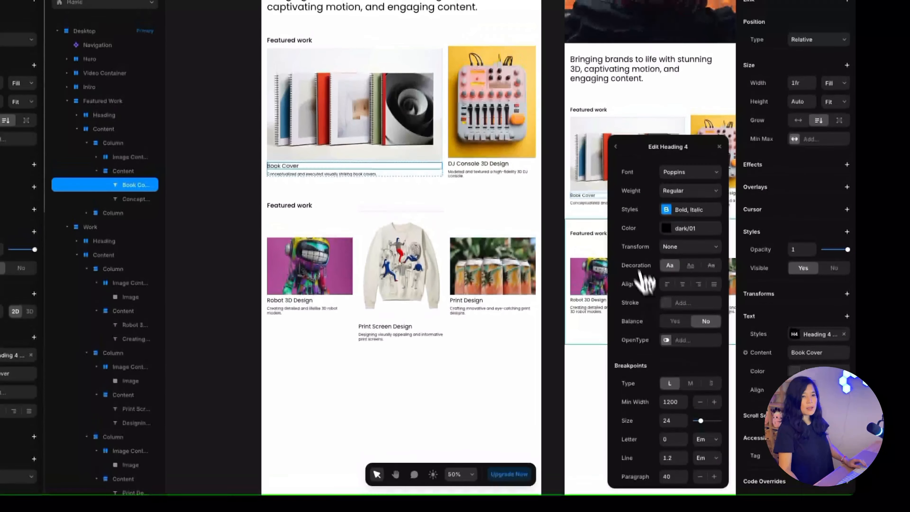
click(664, 155)
click(677, 211)
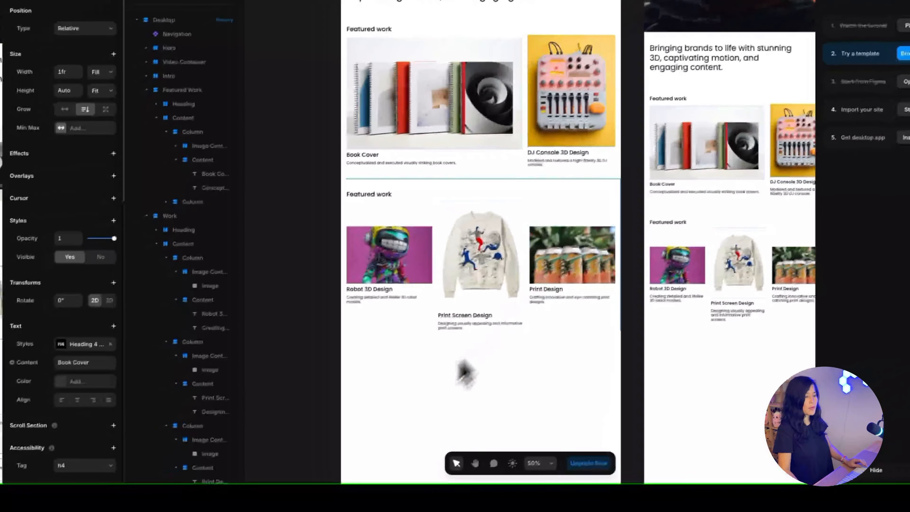
Examine the Featured Work and Work sections across the canvas breakpoints, and preview the page from desktop down to phone width
scroll(461, 289, right, 3)
scroll(463, 330, right, 4)
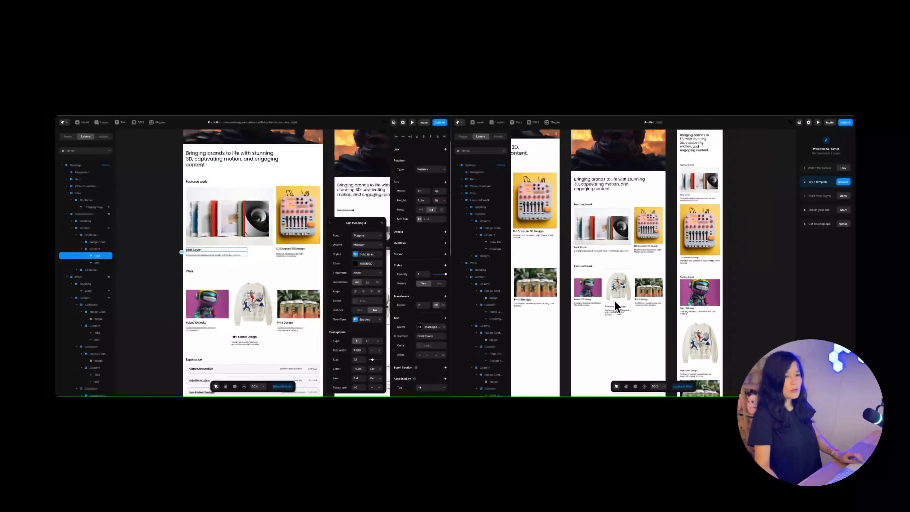
scroll(559, 355, down, 6)
scroll(578, 329, up, 5)
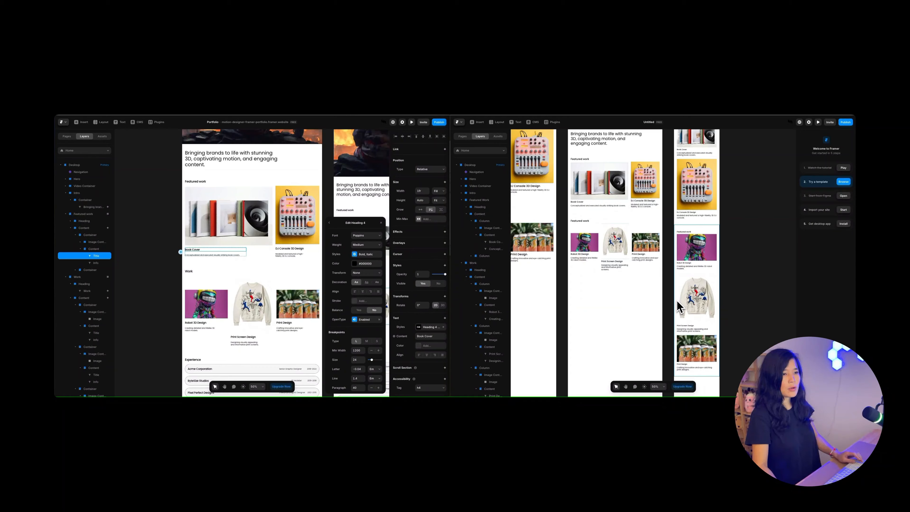
scroll(678, 307, left, 5)
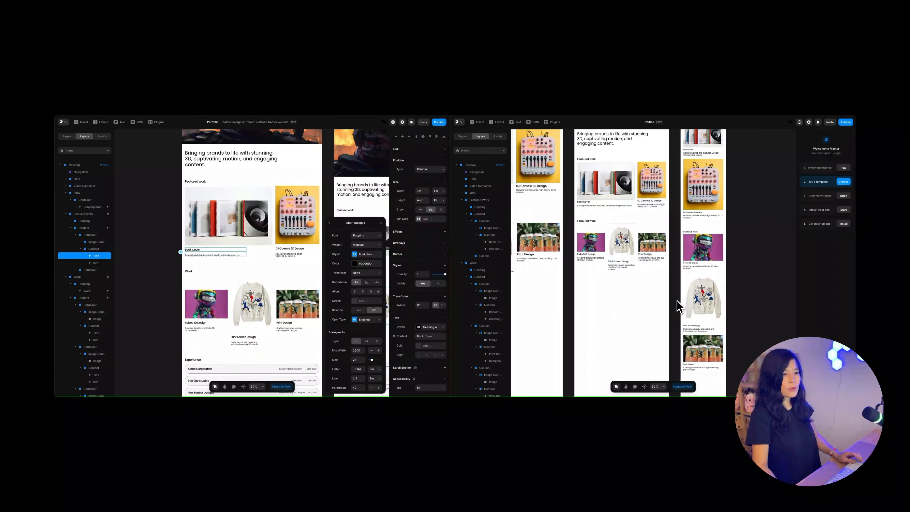
click(817, 123)
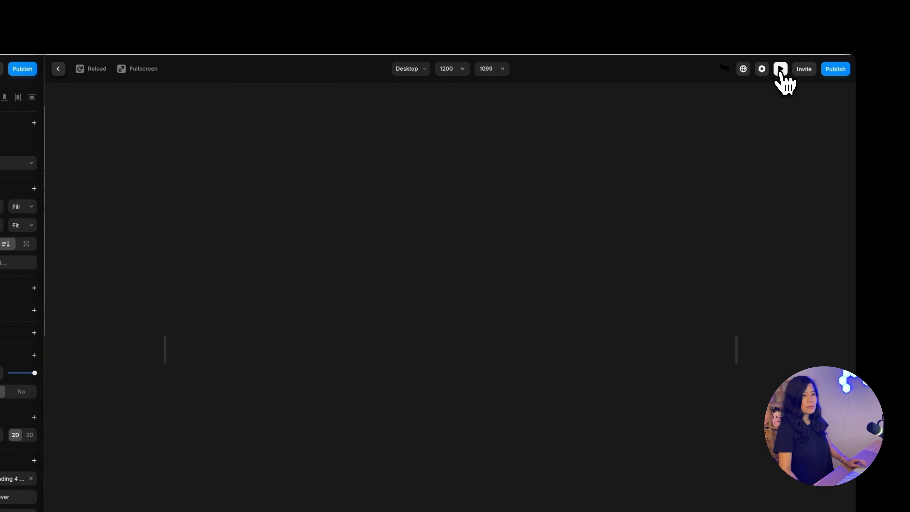
scroll(679, 314, down, 10)
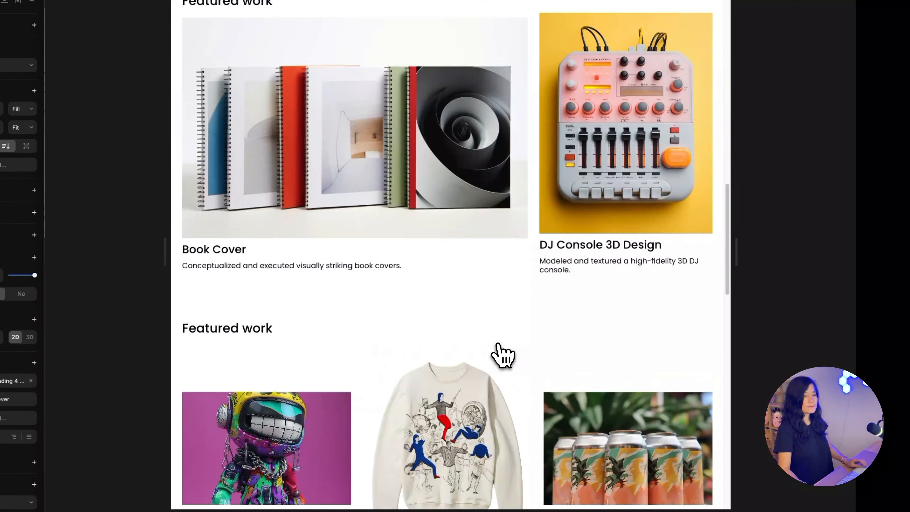
scroll(498, 345, down, 5)
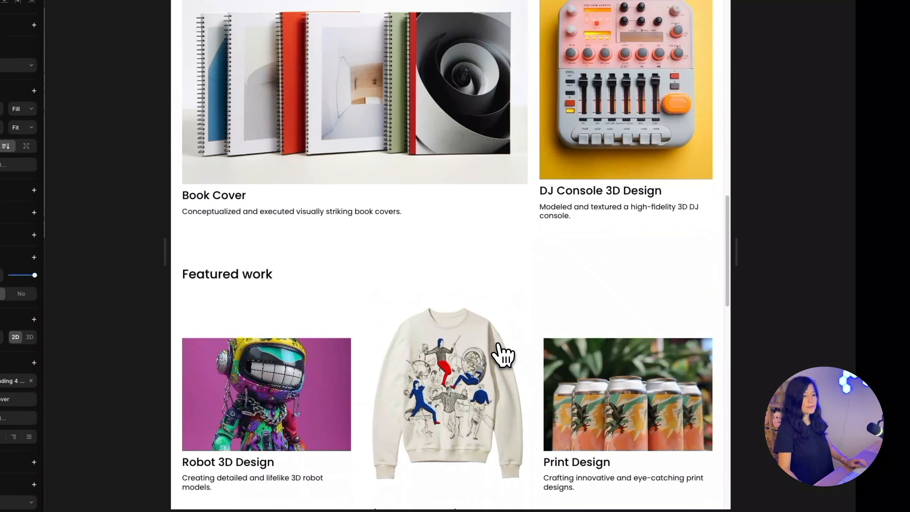
drag(744, 258, 610, 259)
scroll(544, 347, up, 8)
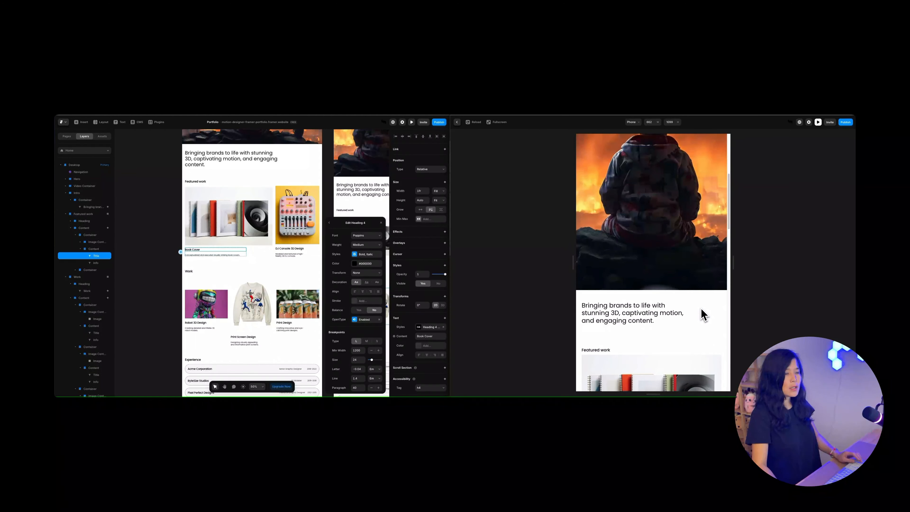
scroll(702, 308, down, 10)
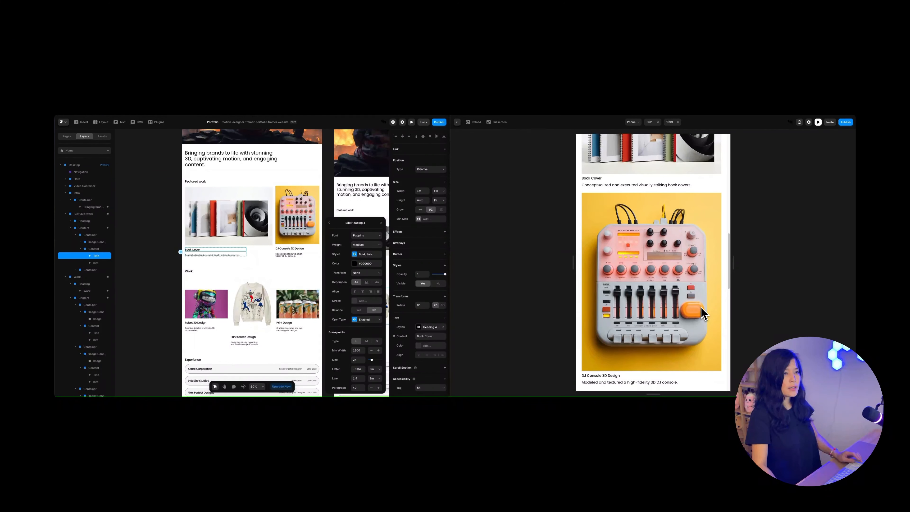
scroll(702, 308, up, 5)
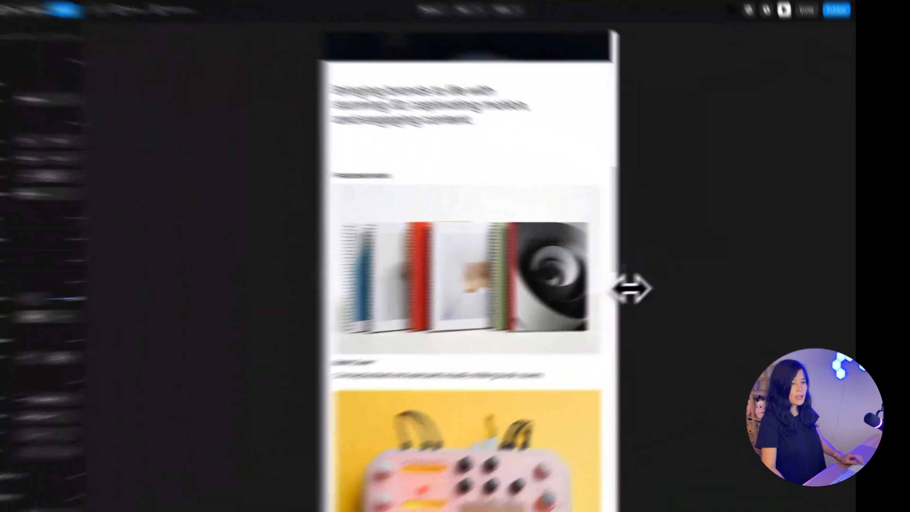
drag(734, 265, 674, 244)
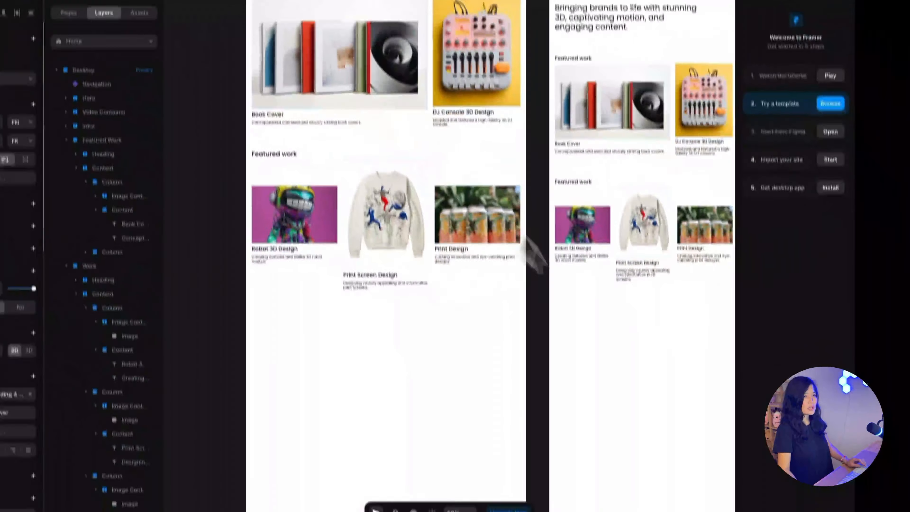
Open the Heading 4 text style from the project's assets and review its settings and breakpoint sizes
scroll(365, 318, up, 5)
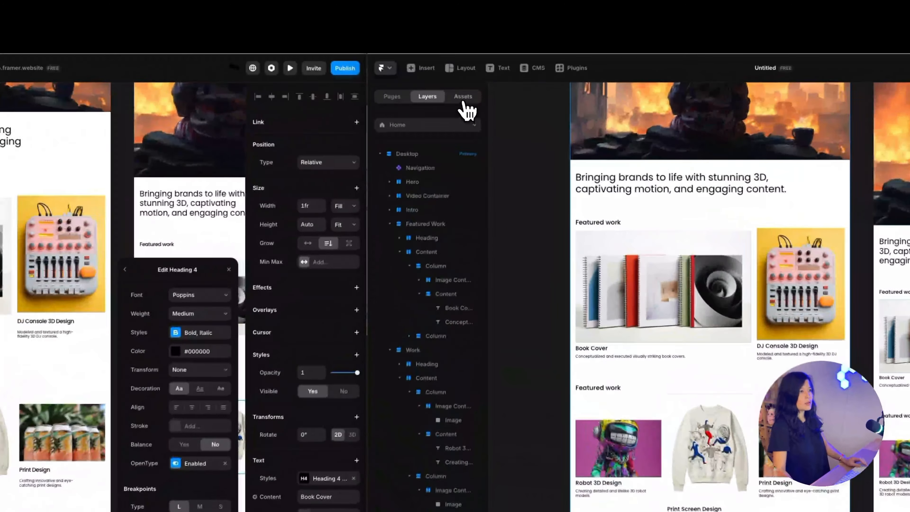
click(497, 138)
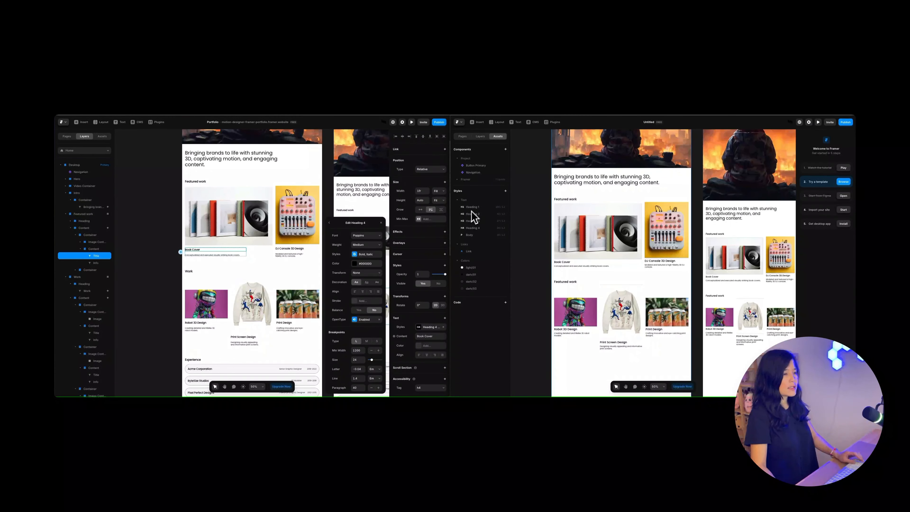
click(466, 165)
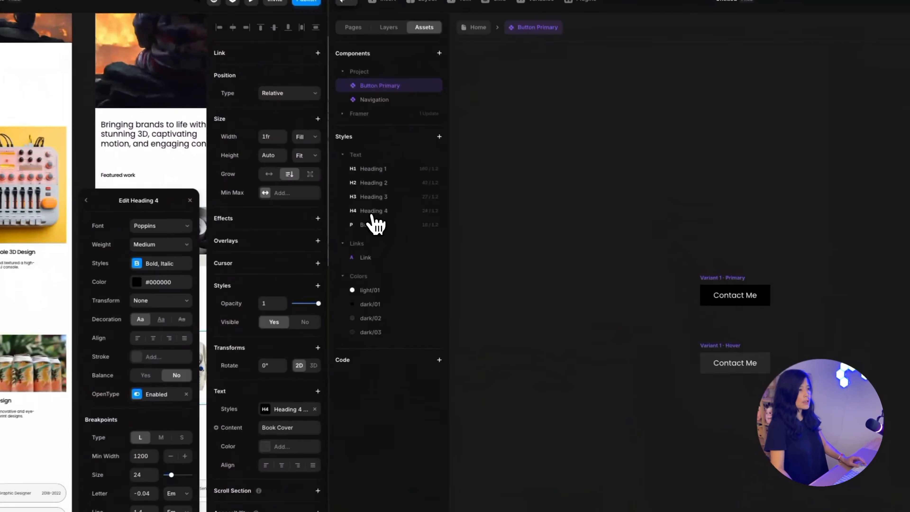
click(473, 229)
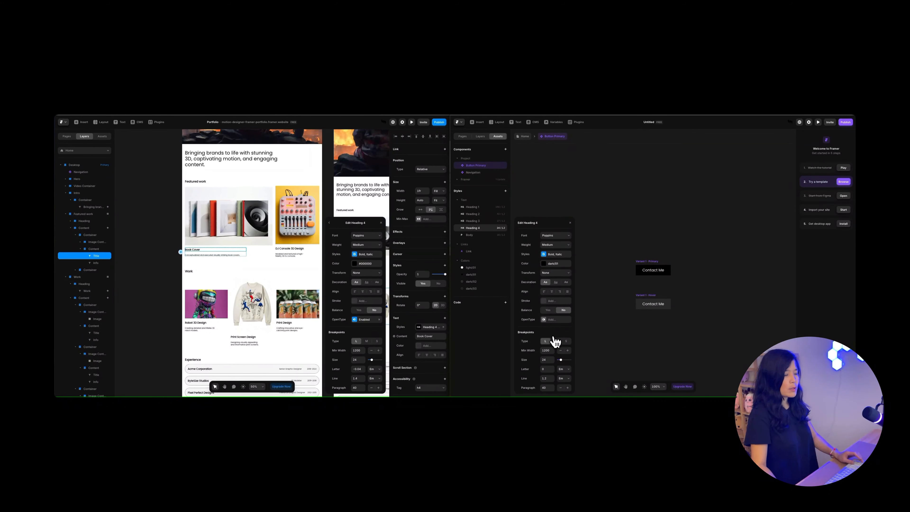
scroll(555, 341, down, 1)
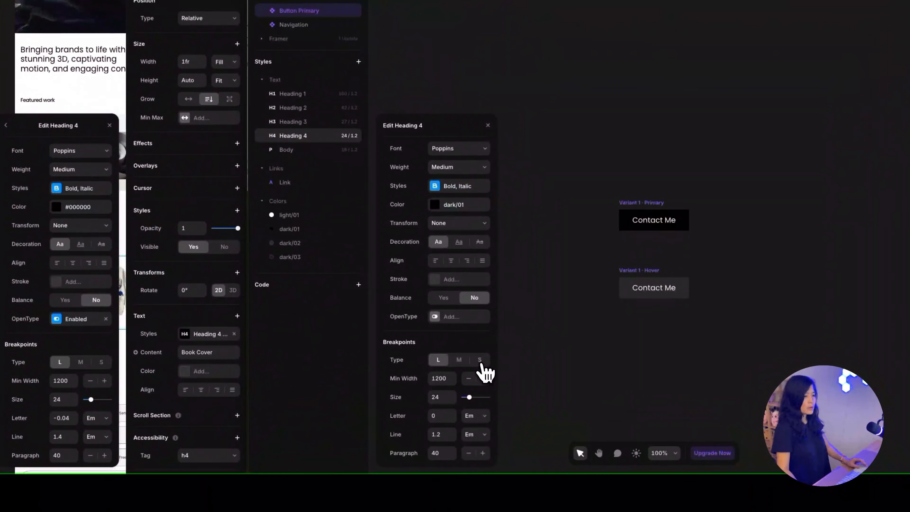
click(566, 341)
click(447, 397)
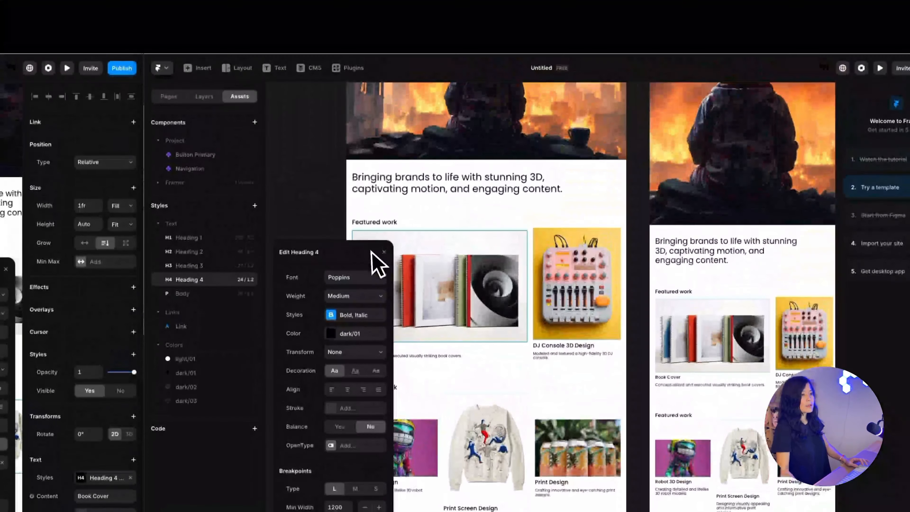
Preview the page and examine the Featured Work and Work sections at desktop and tablet widths
click(383, 252)
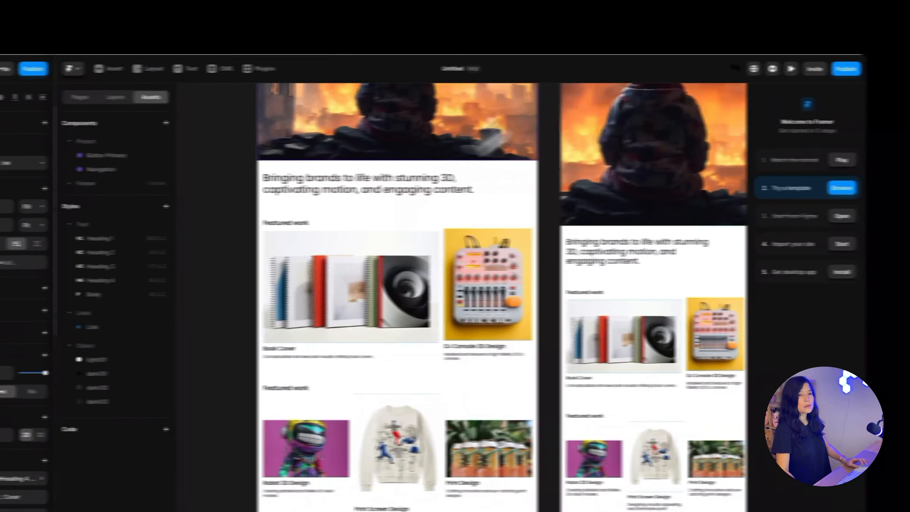
click(880, 68)
scroll(583, 360, down, 15)
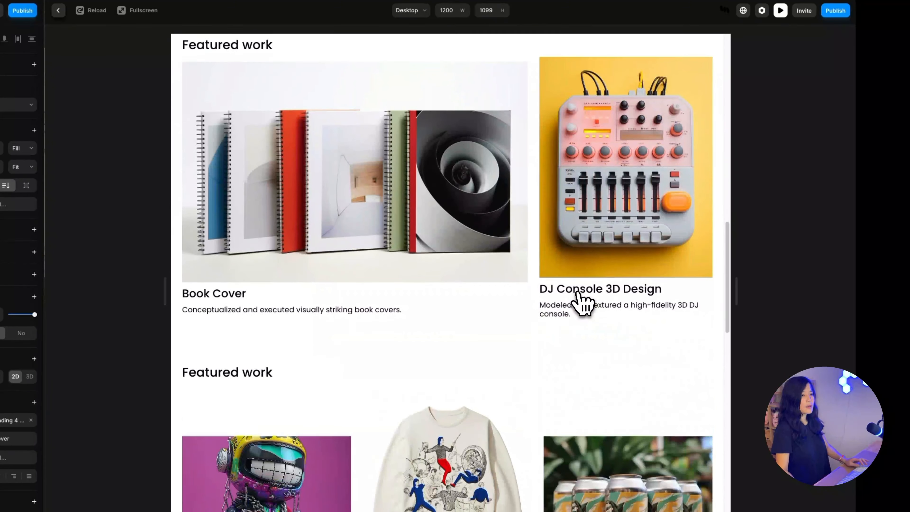
scroll(583, 301, down, 5)
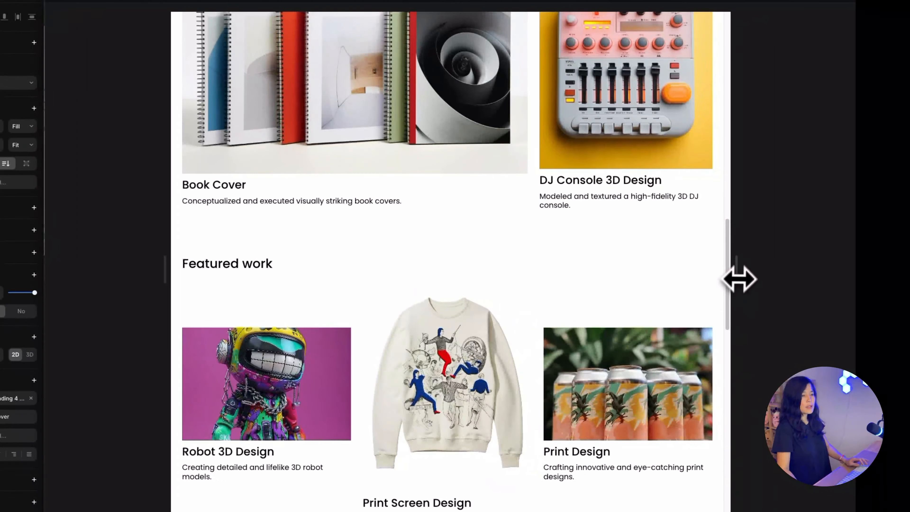
drag(739, 279, 610, 283)
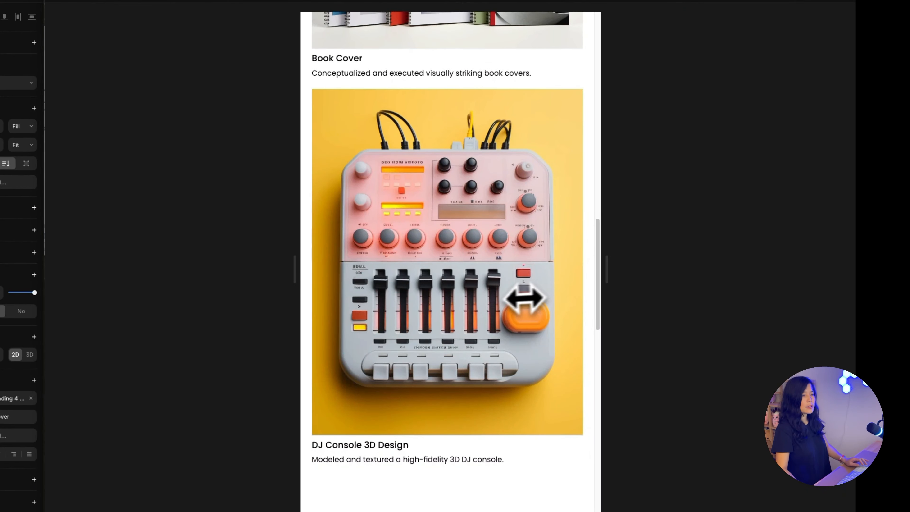
scroll(514, 310, down, 8)
scroll(515, 309, down, 5)
scroll(515, 309, up, 20)
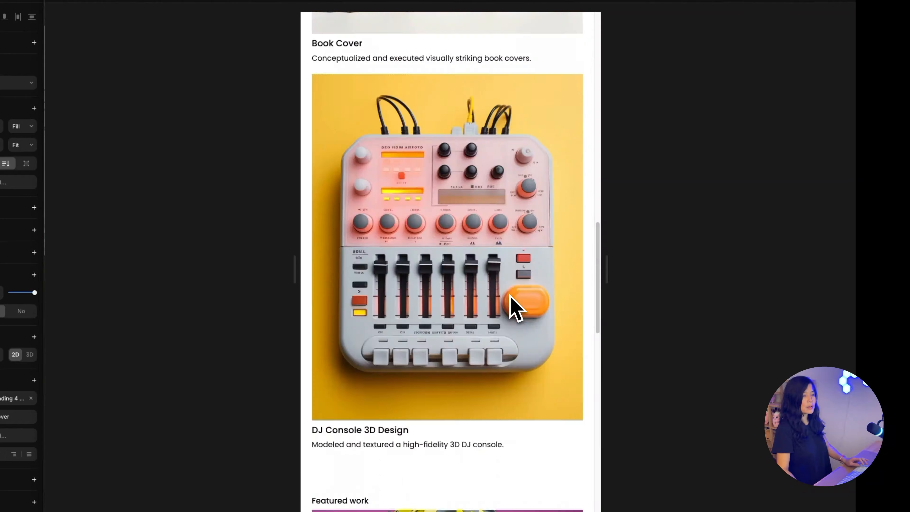
Widen and narrow the page preview to examine how the "Bringing brands to life" intro text wraps
drag(606, 273, 846, 272)
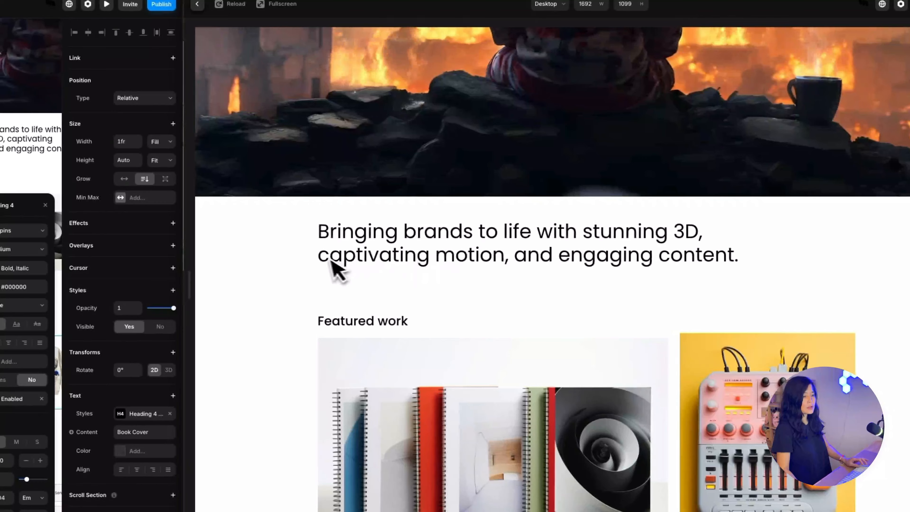
drag(195, 218, 644, 259)
click(643, 259)
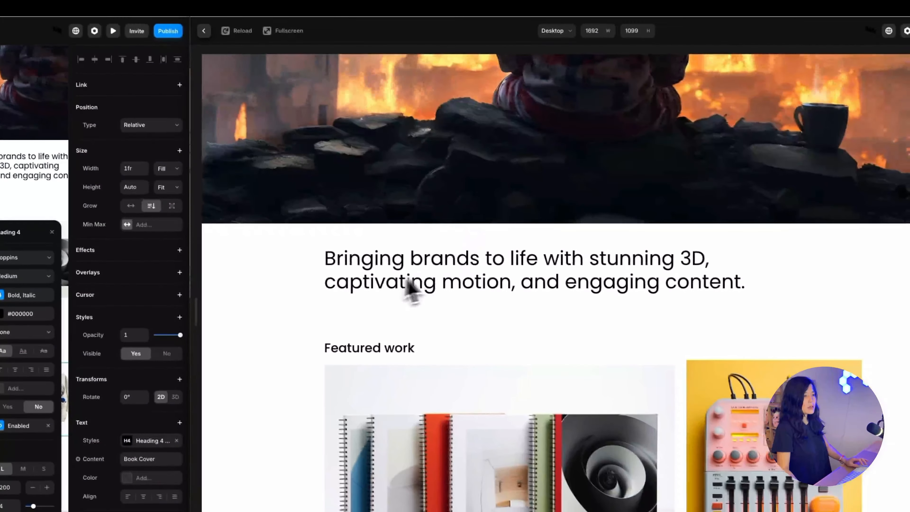
drag(326, 261, 812, 299)
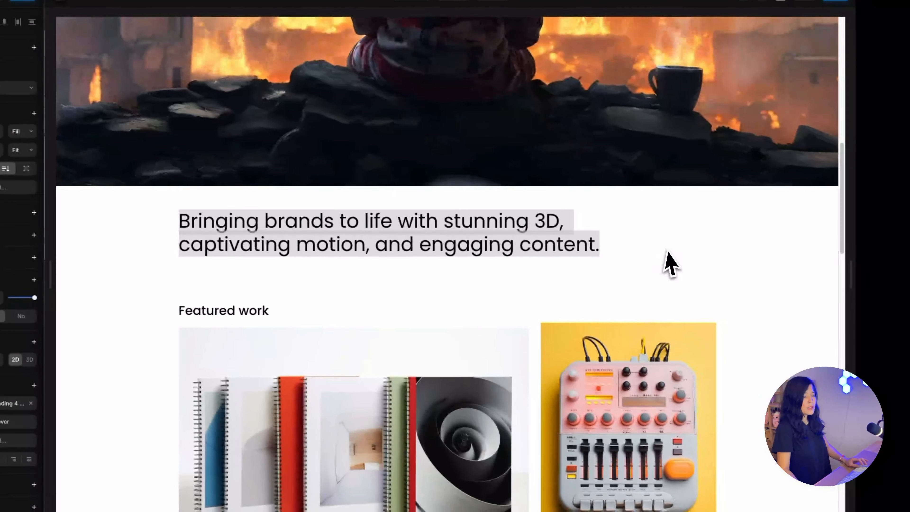
drag(831, 269, 574, 268)
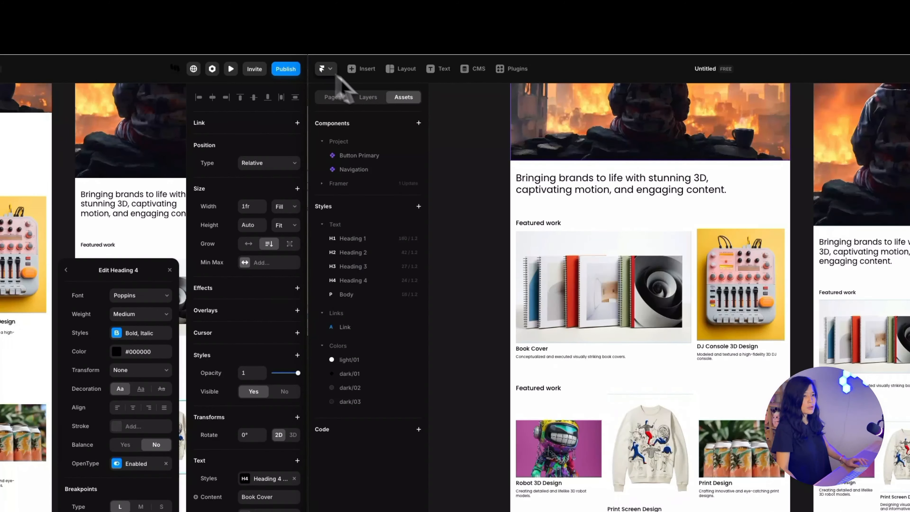
Set the width of the Intro section's Container to Fill on the Phone breakpoint
click(594, 160)
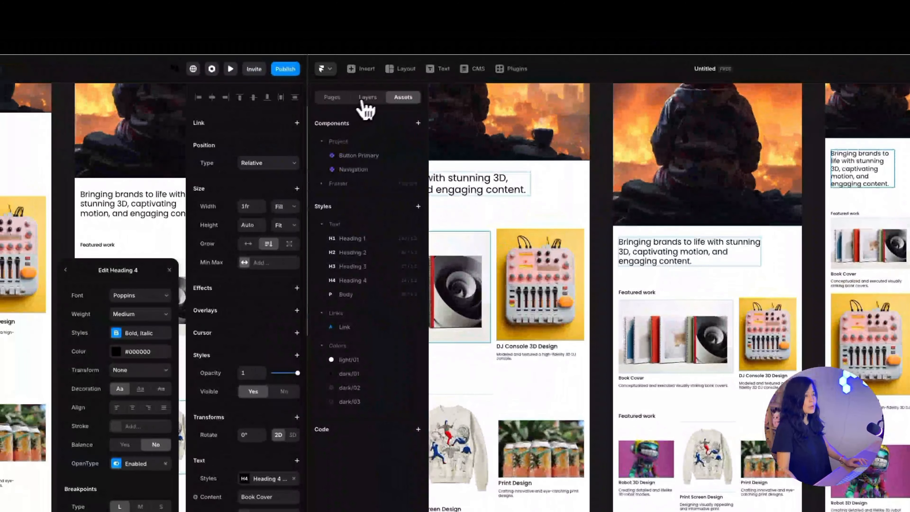
click(361, 94)
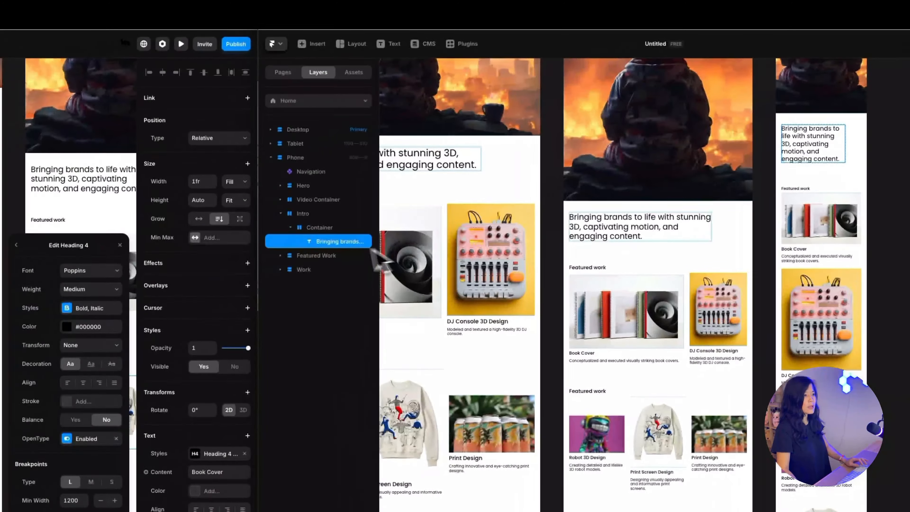
click(110, 251)
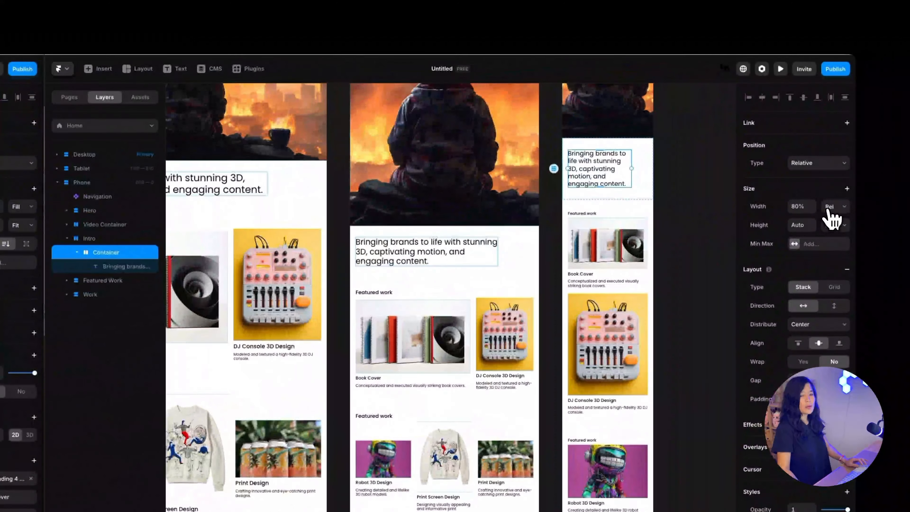
click(826, 207)
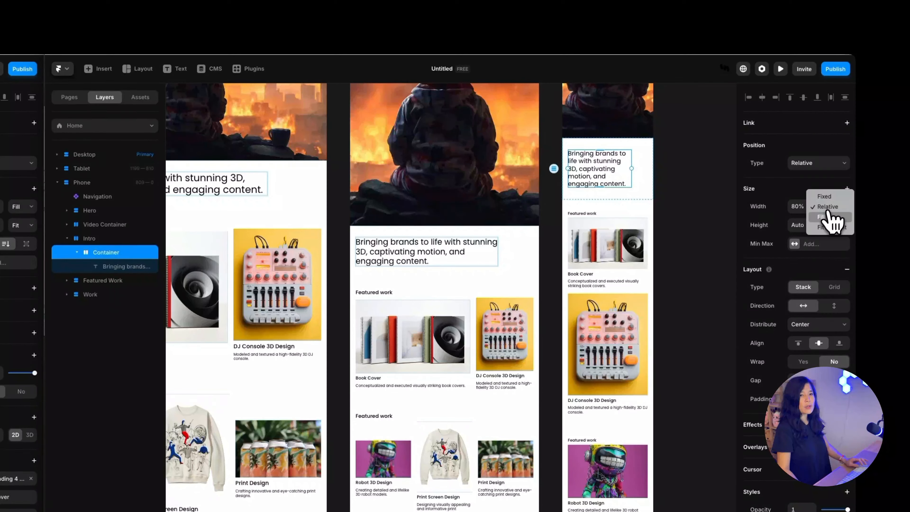
click(820, 218)
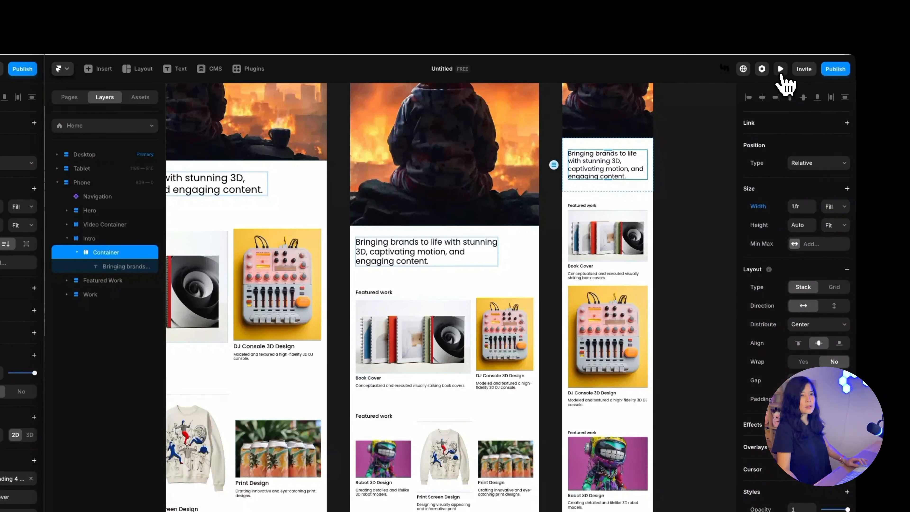
Preview the page from phone to wide width and check the intro text's layout
click(781, 69)
scroll(459, 402, down, 10)
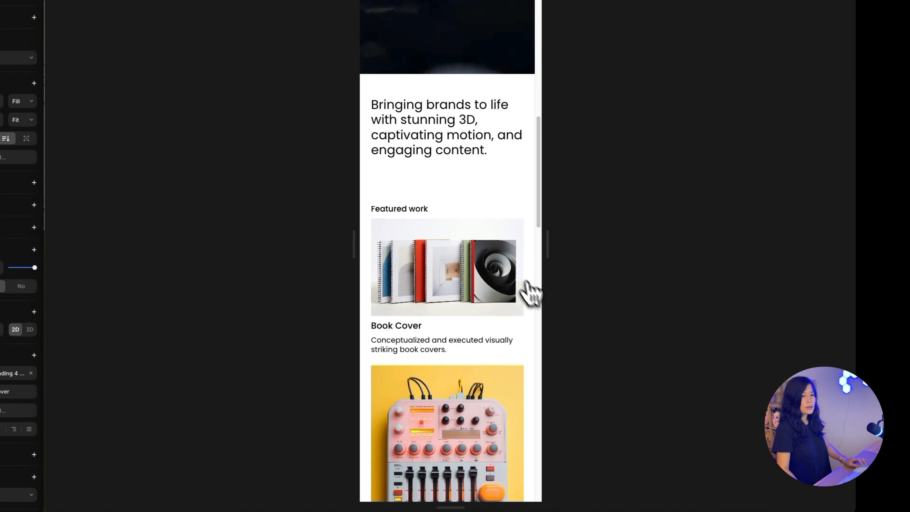
drag(550, 261, 874, 260)
scroll(448, 251, down, 2)
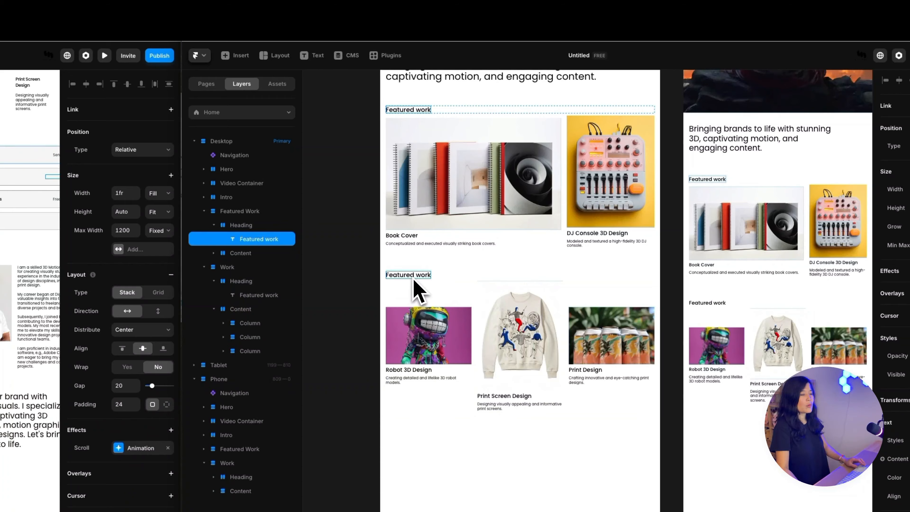
Create a component named Heading from the Heading stack in the desktop Featured Work section
click(414, 277)
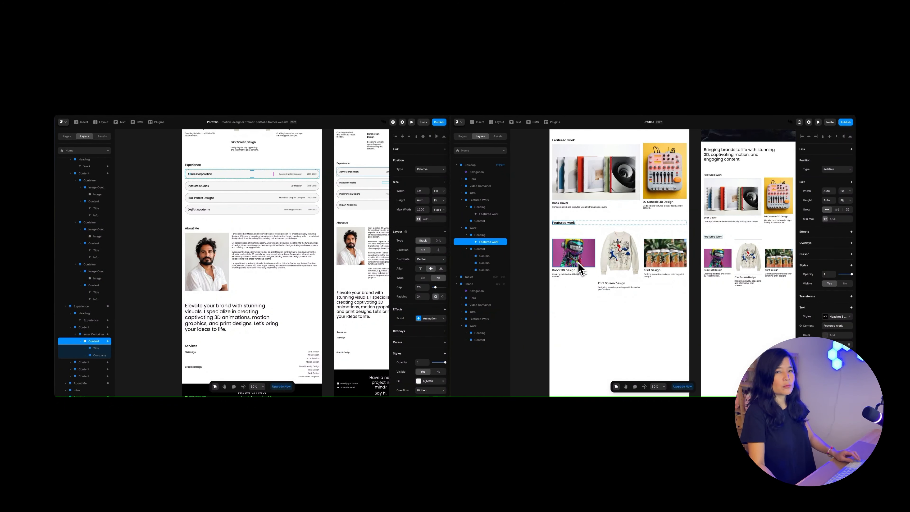
scroll(568, 293, up, 2)
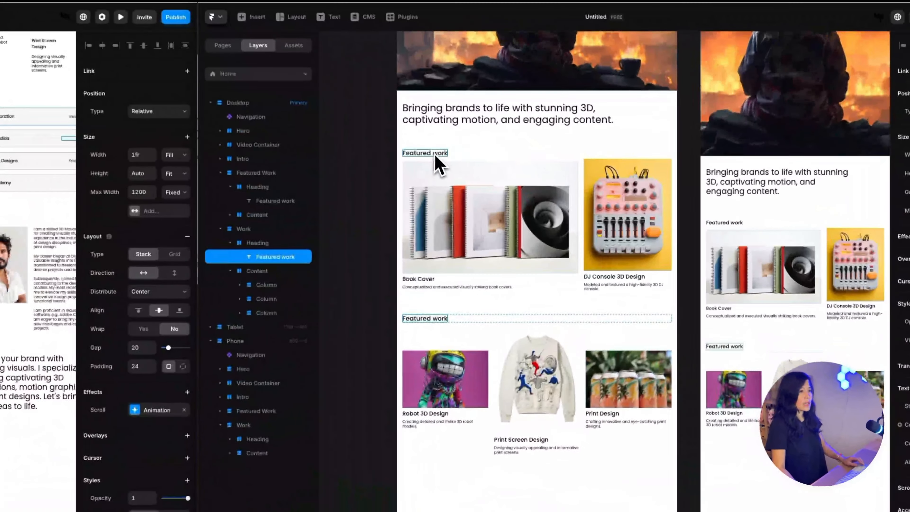
click(570, 186)
click(430, 319)
click(434, 154)
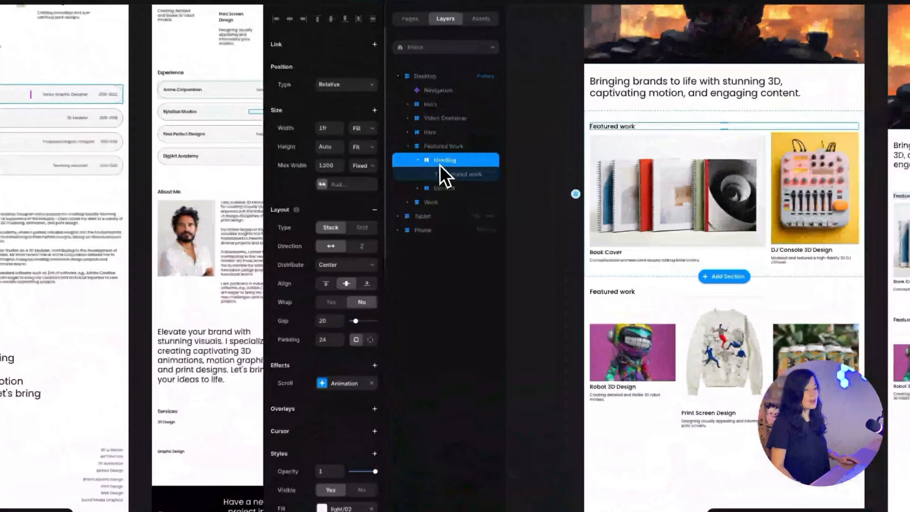
right_click(484, 215)
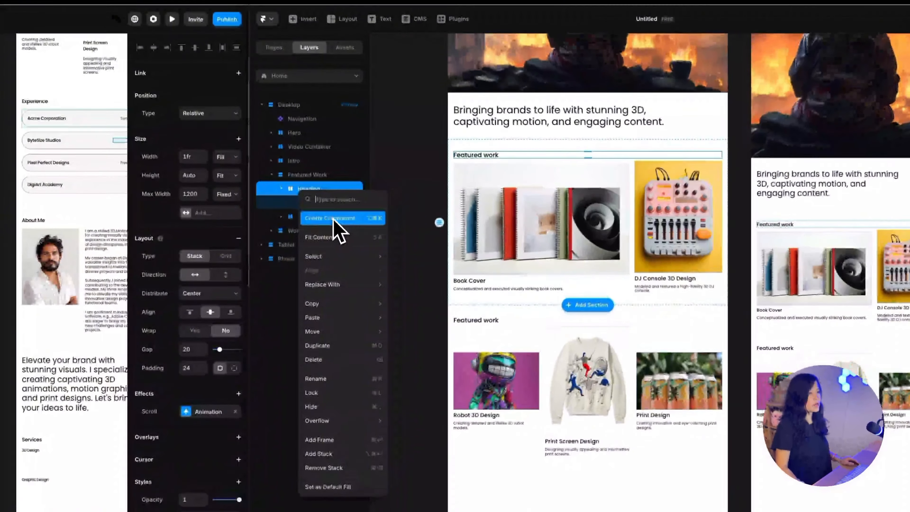
click(482, 200)
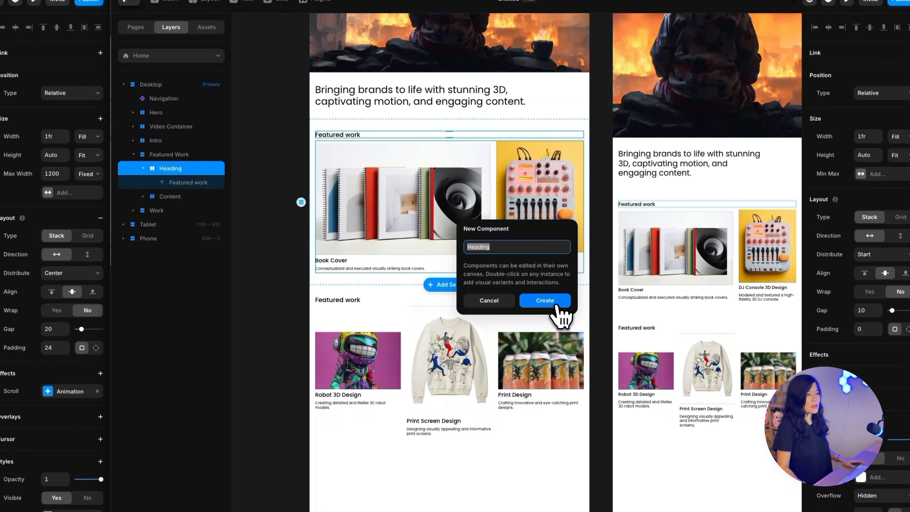
click(549, 301)
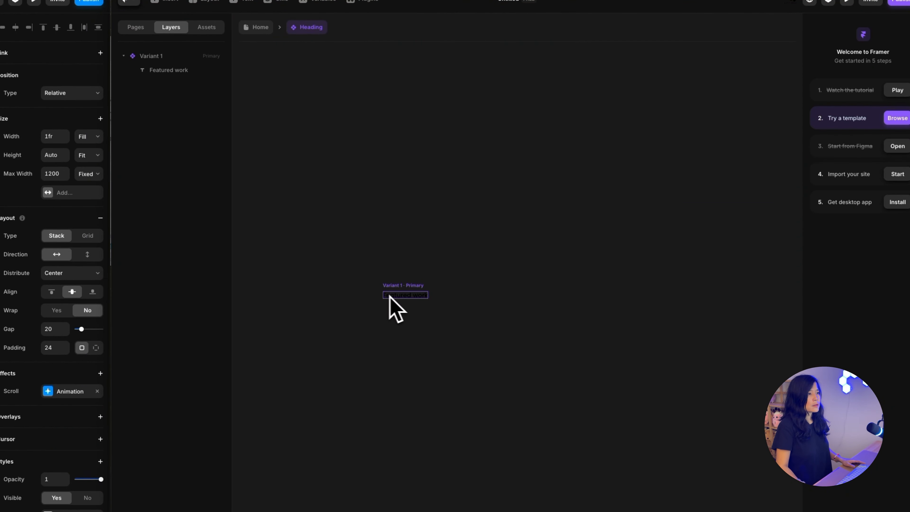
Create a plain text Title variable for the Heading component's text content, keeping "Featured work" as its default
click(161, 71)
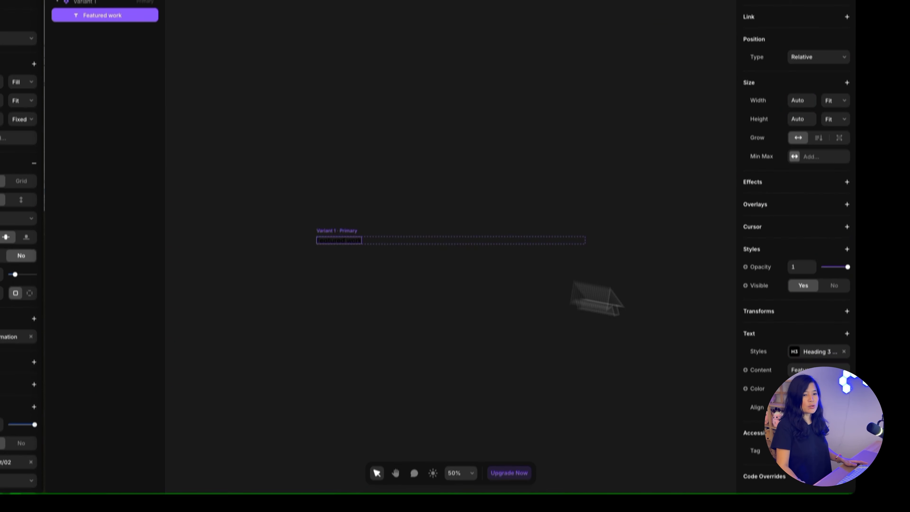
click(747, 366)
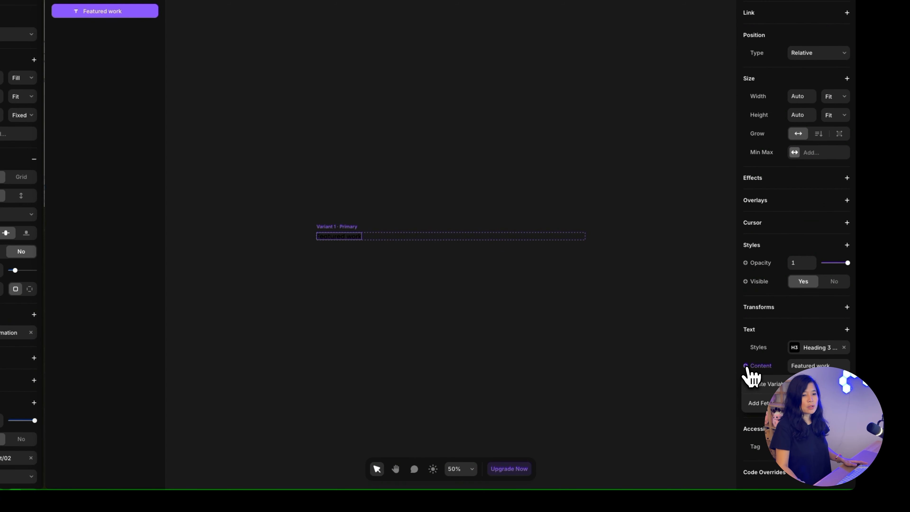
mouse_move(762, 387)
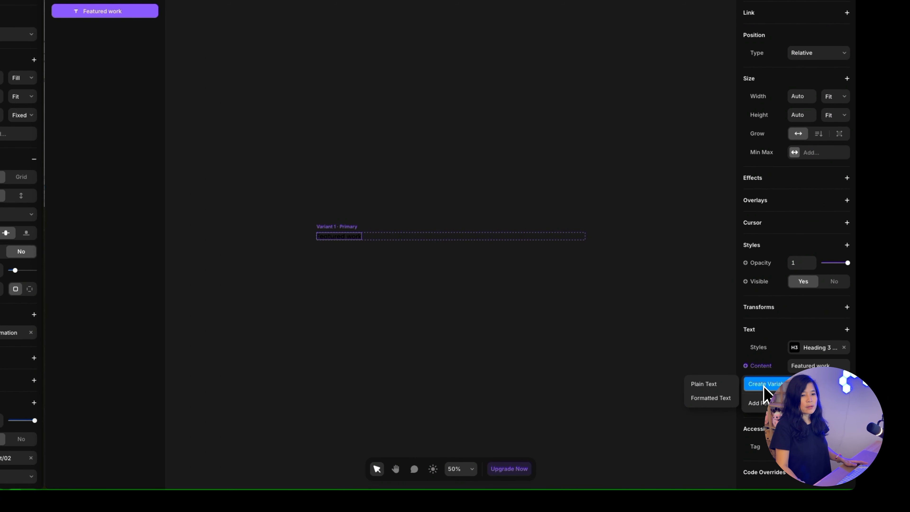
click(723, 384)
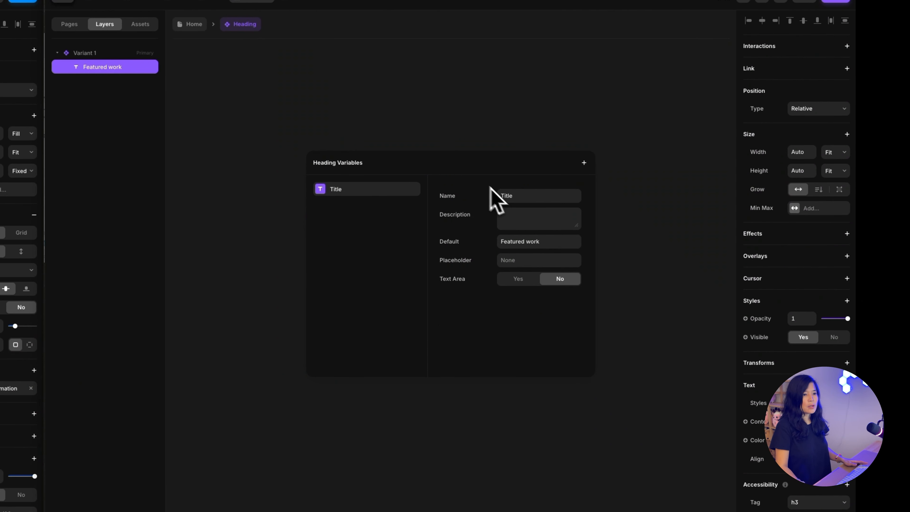
click(537, 244)
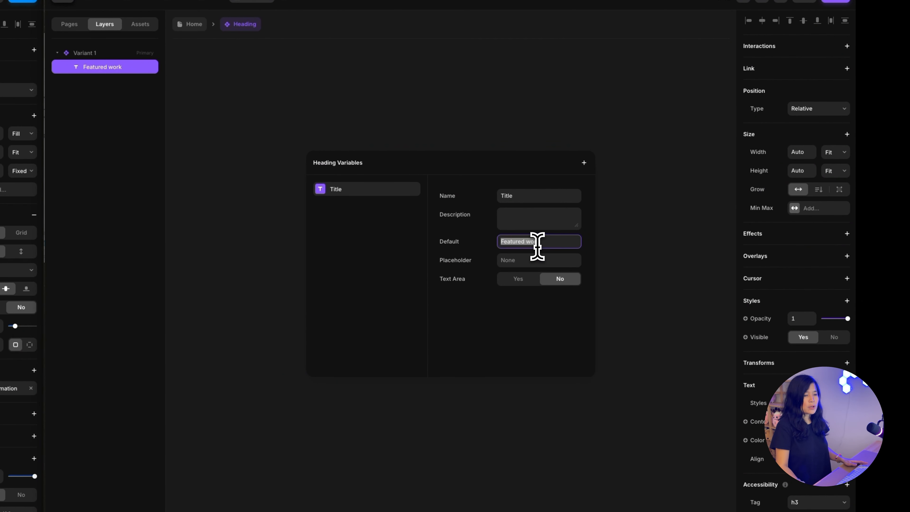
click(447, 293)
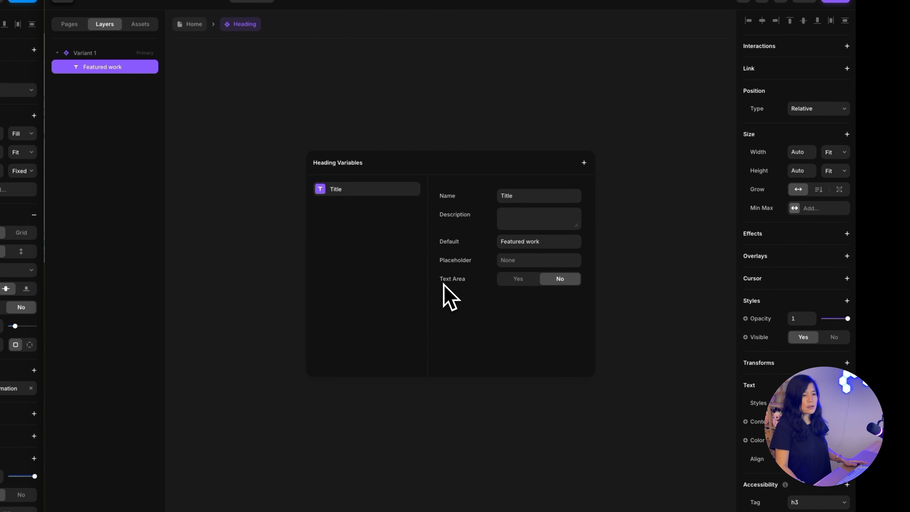
click(649, 222)
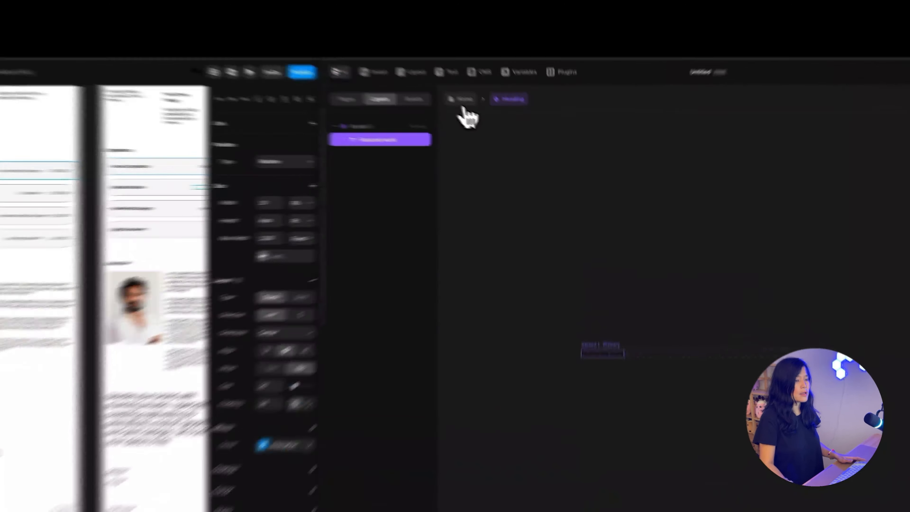
Back on the Home page, wrap the Featured Work Heading instance in a frame named "Heading Container" and set the frame's height to Fit
click(524, 136)
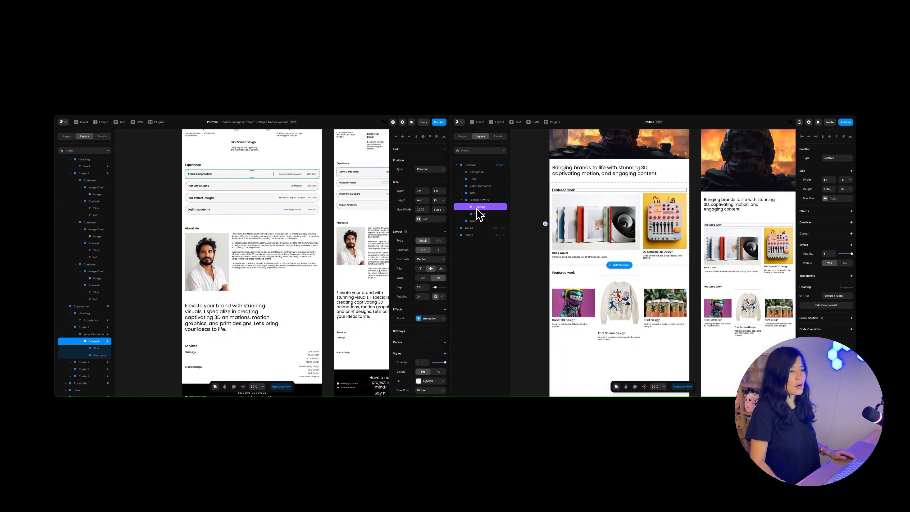
right_click(477, 210)
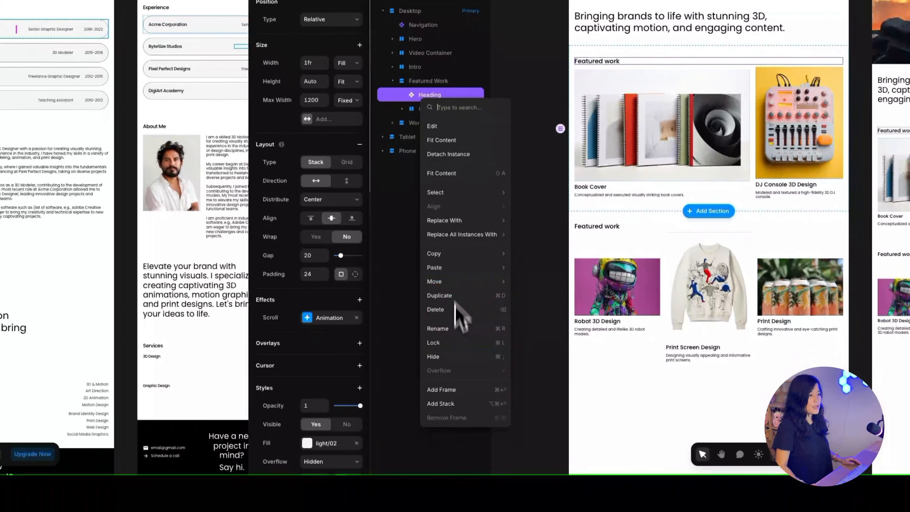
click(452, 391)
double_click(434, 99)
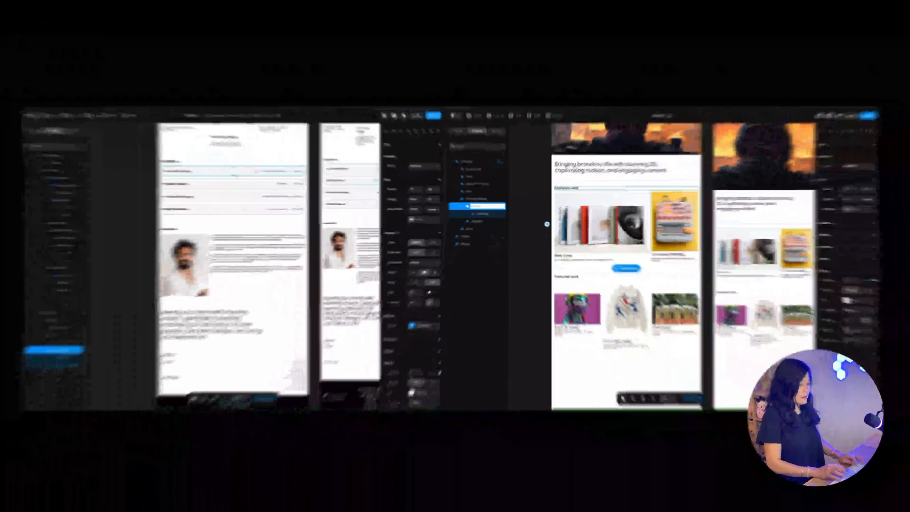
text(Heading Container)
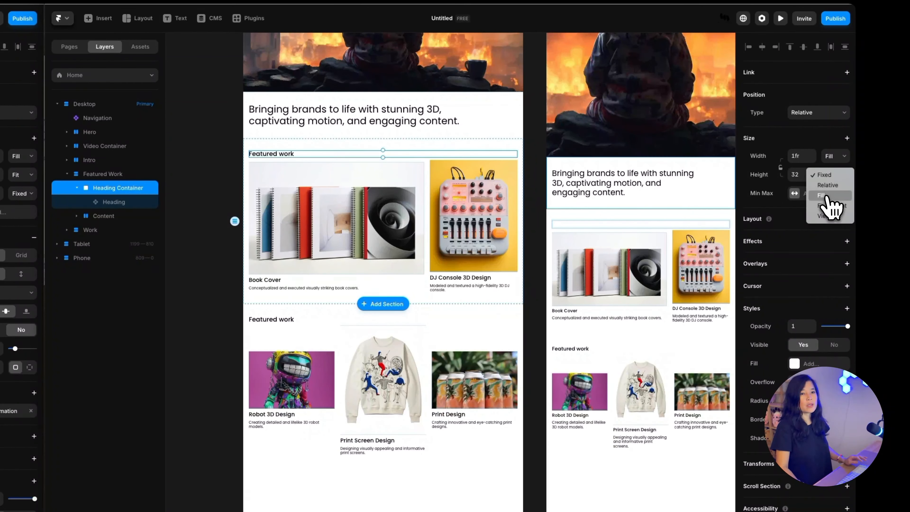
click(828, 206)
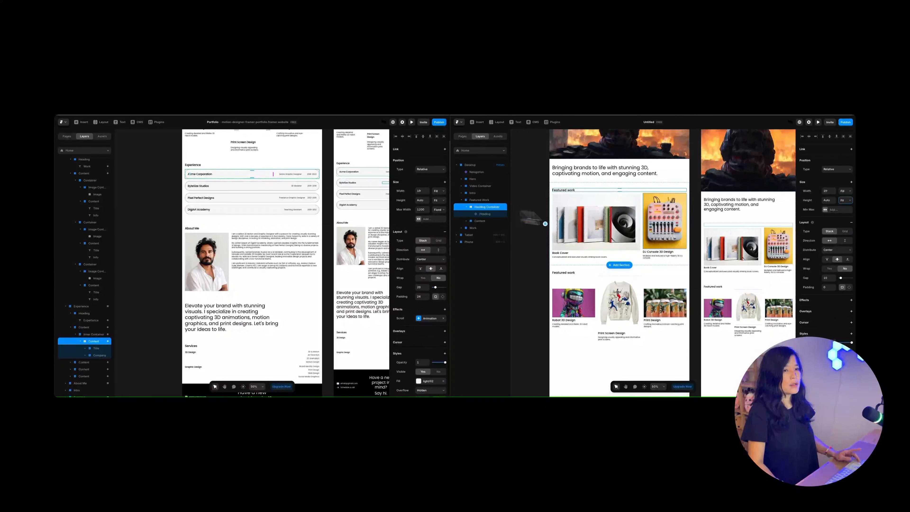
scroll(651, 241, right, 5)
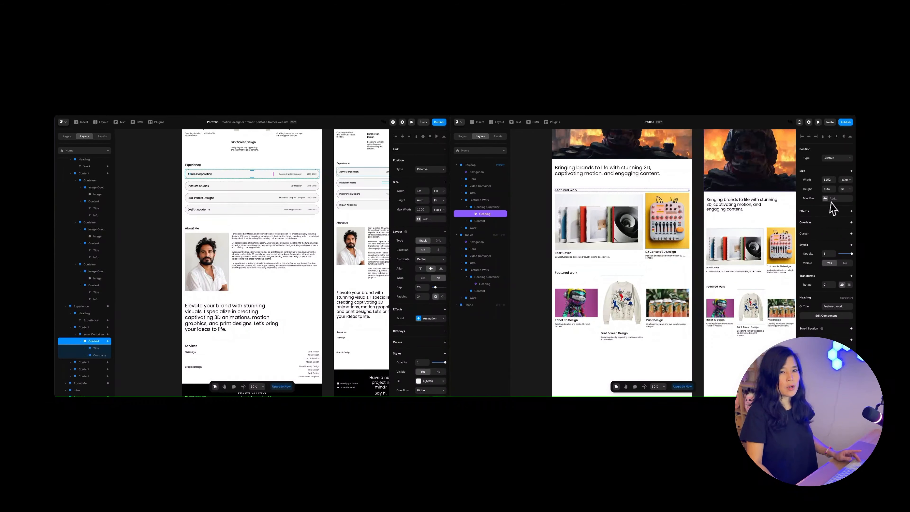
Set the desktop Featured Work Heading instance's width to Fill and check the matching heading on the tablet and phone breakpoints
click(845, 180)
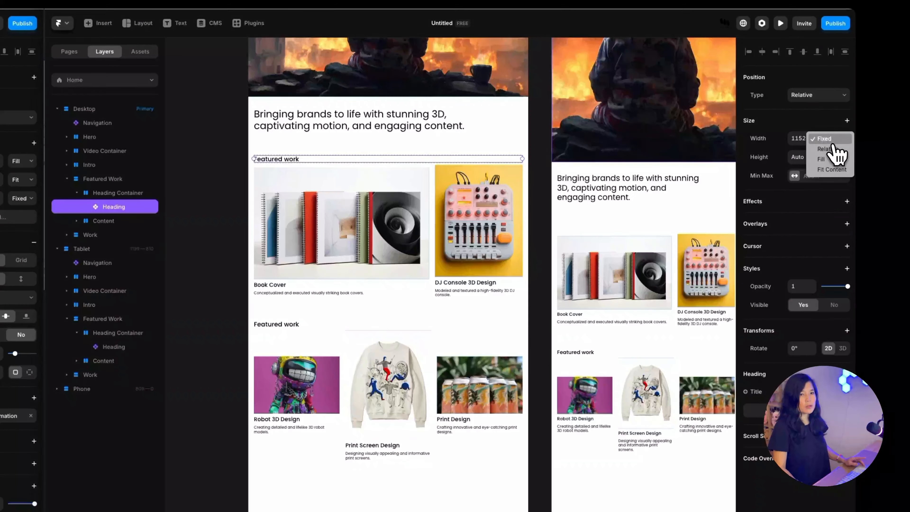
click(839, 198)
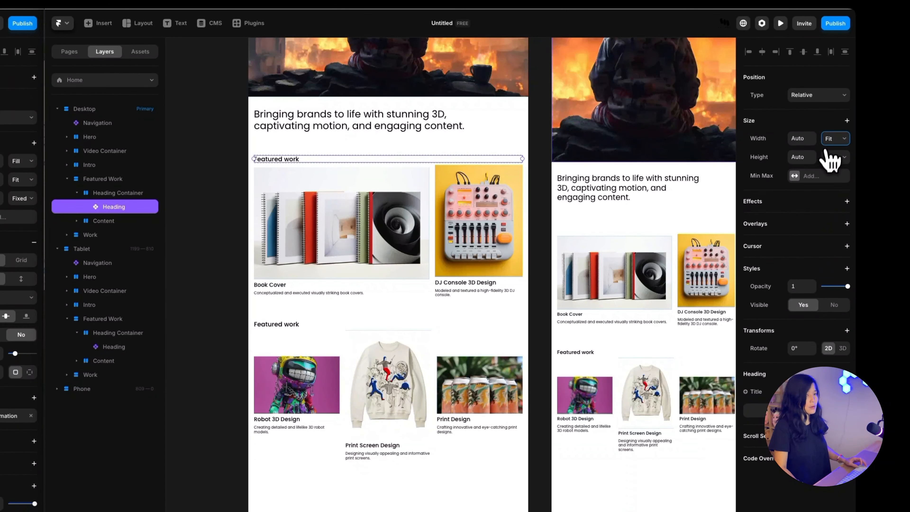
click(834, 139)
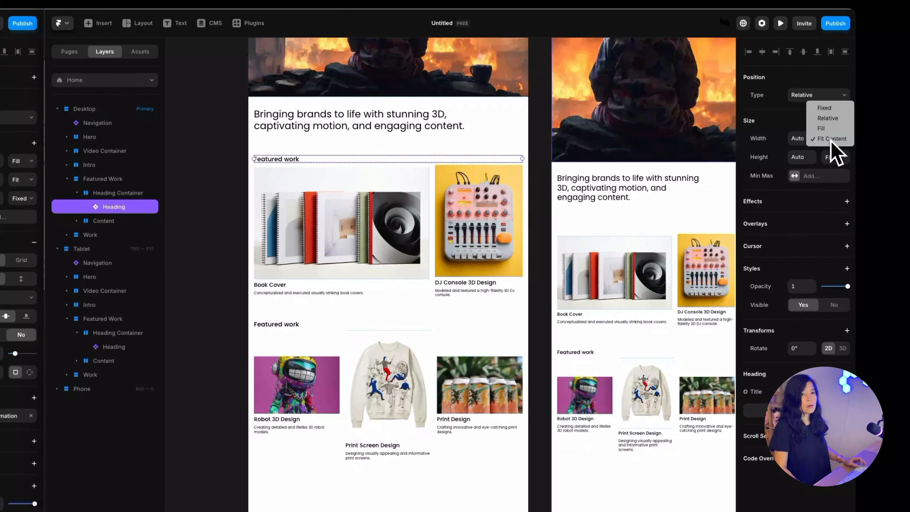
click(833, 129)
scroll(690, 310, right, 5)
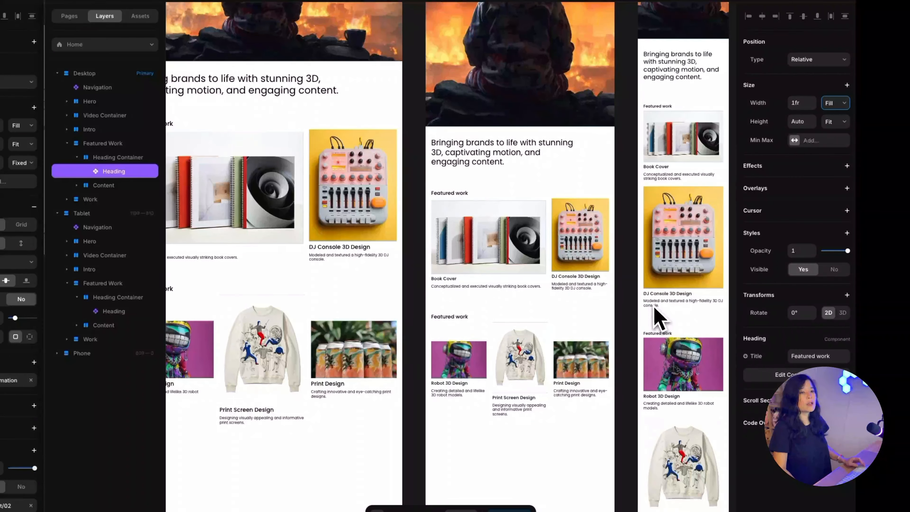
click(393, 199)
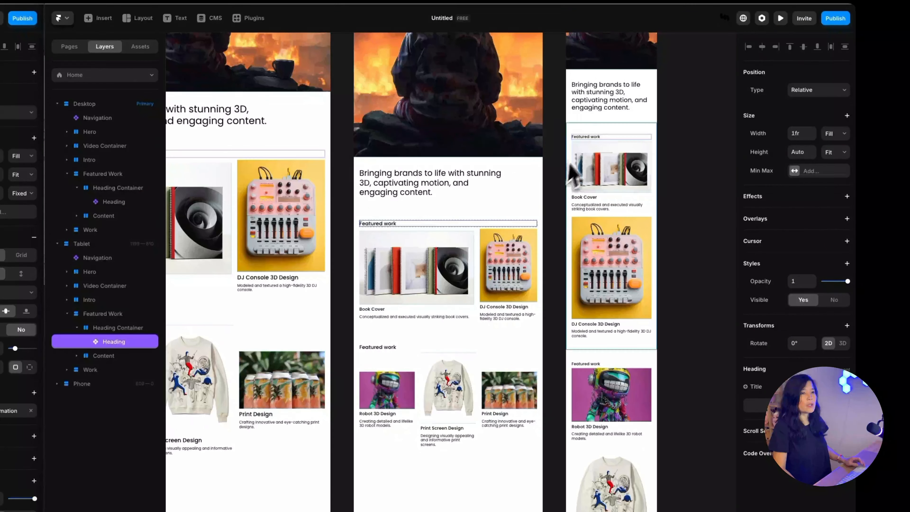
click(581, 138)
scroll(376, 387, left, 4)
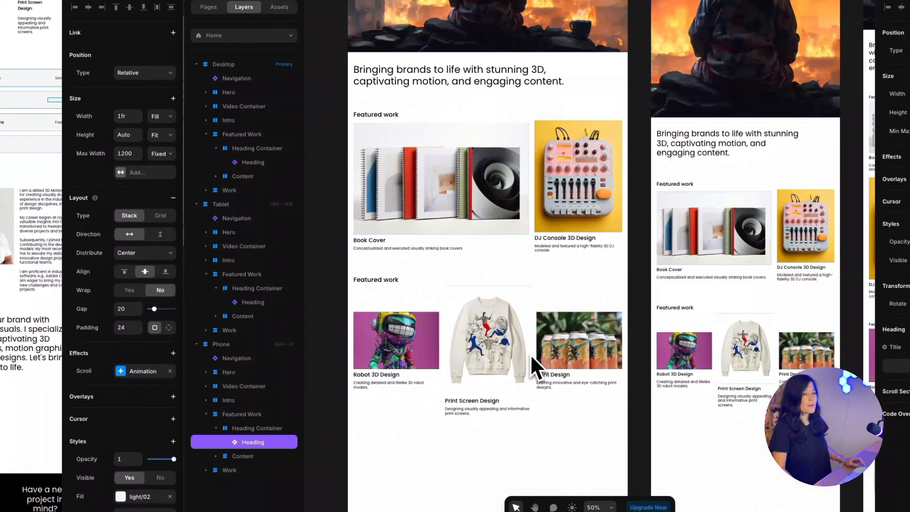
scroll(534, 367, left, 4)
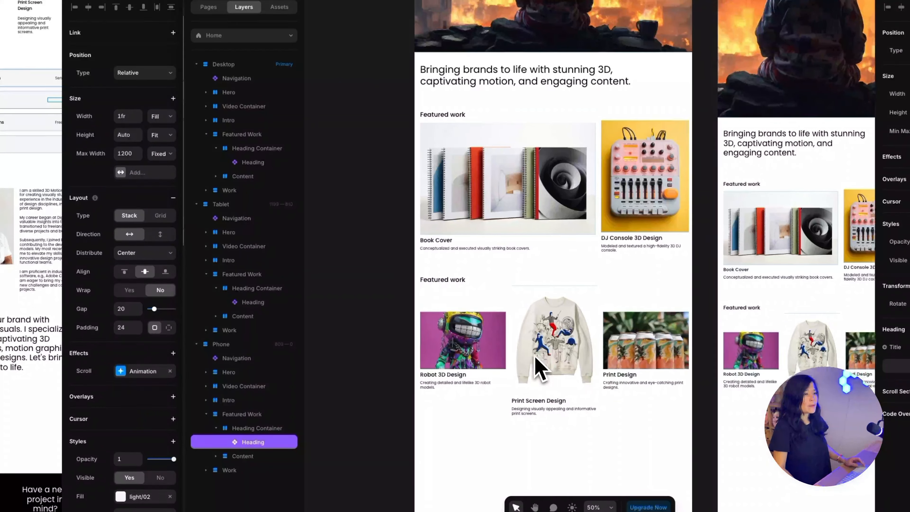
Copy the desktop Featured Work section's Heading Container and paste it into the desktop Work section
click(450, 281)
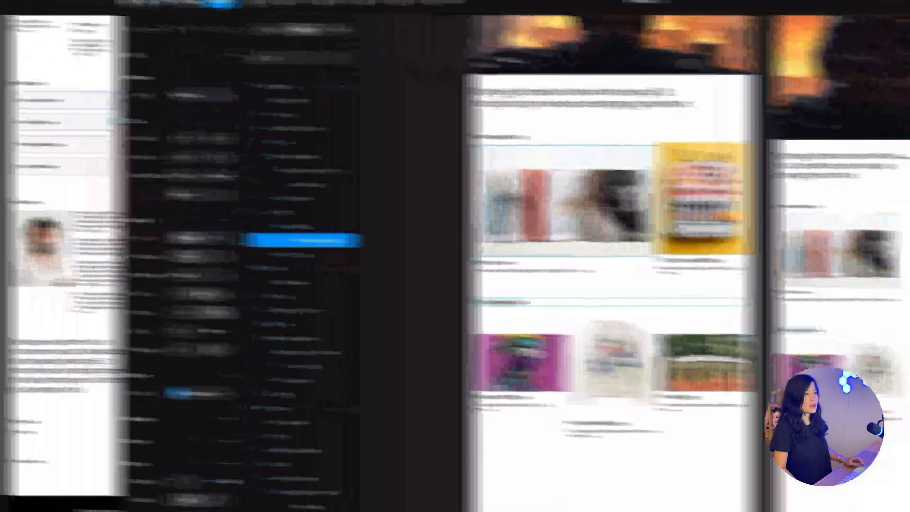
click(387, 130)
click(357, 176)
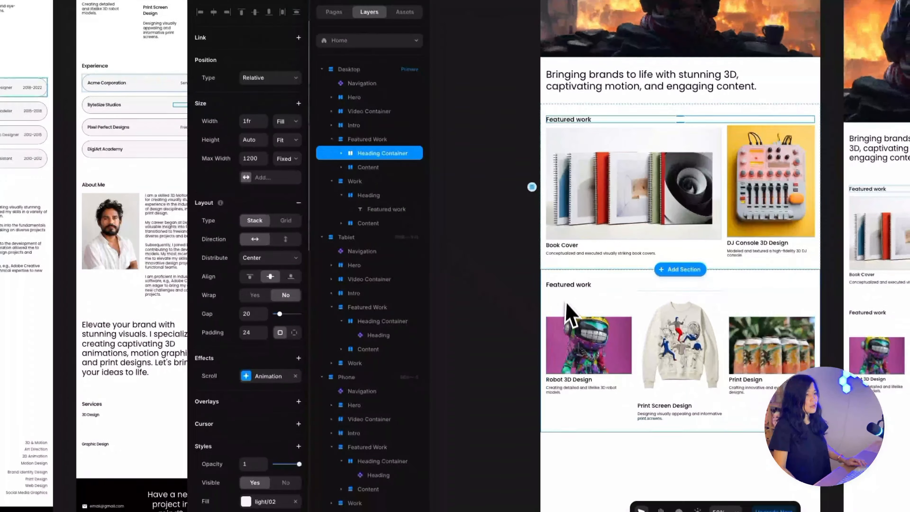
click(584, 308)
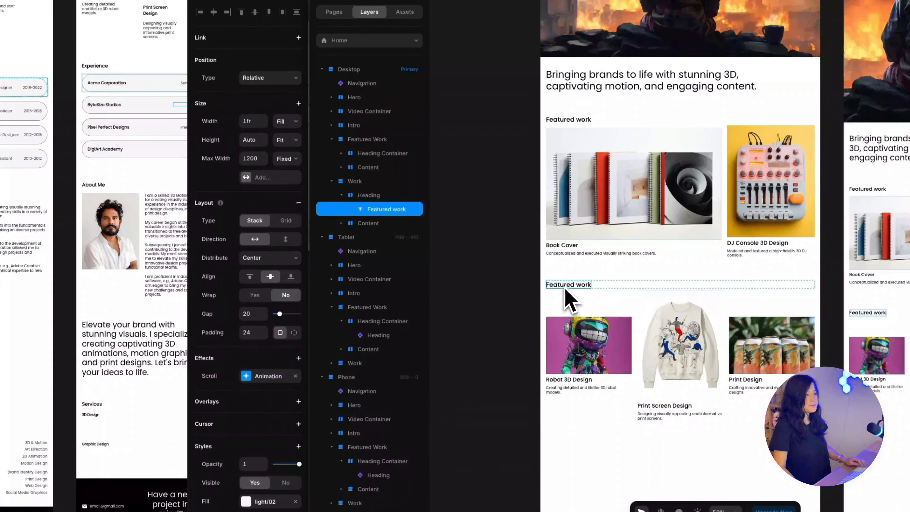
click(350, 195)
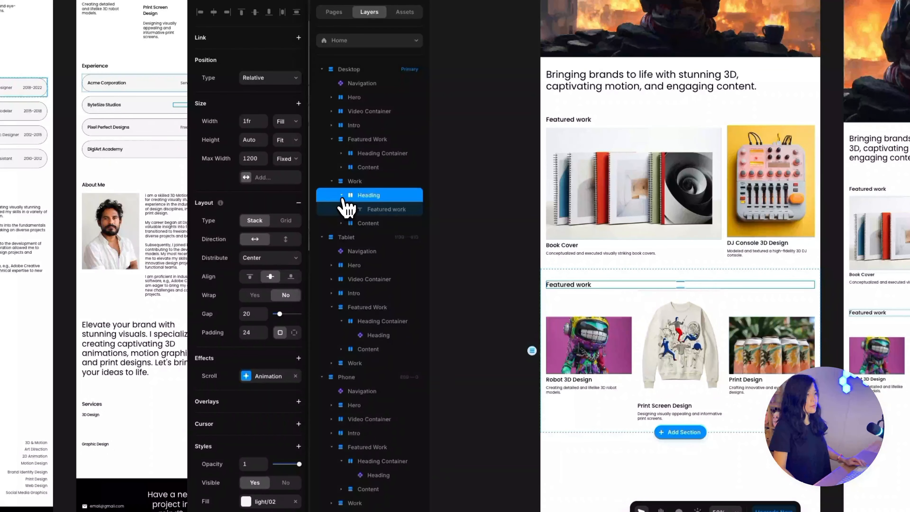
click(350, 181)
key(super+v)
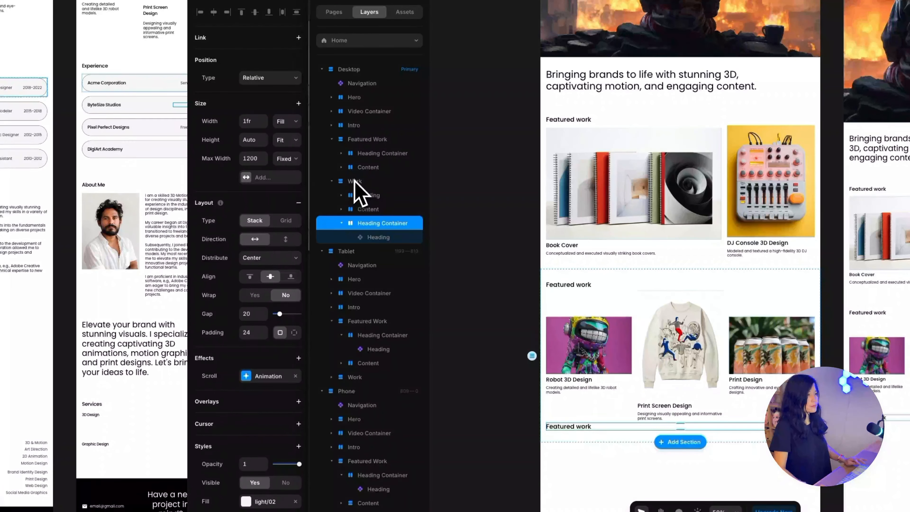
Move the pasted Heading Container to the start of the Work section and delete the section's old Heading stack
click(341, 223)
drag(361, 226, 363, 188)
click(363, 211)
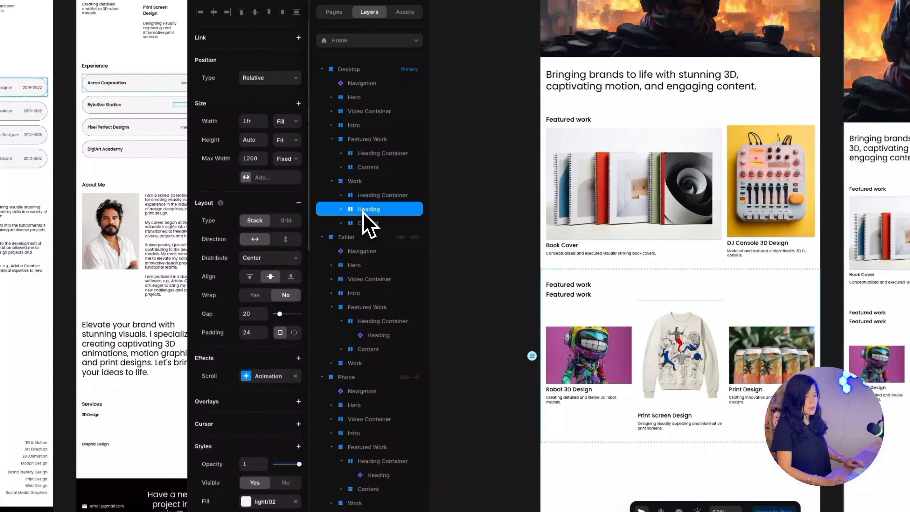
key(BackSpace)
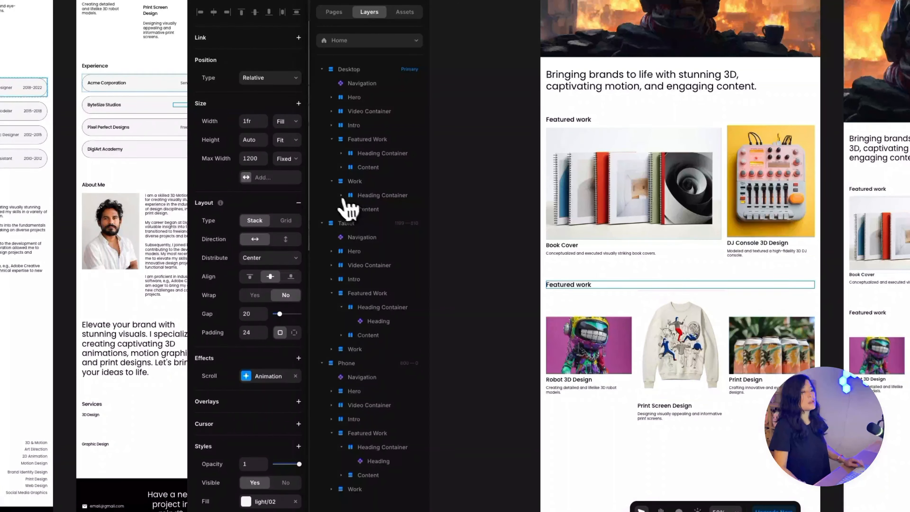
Set the Title of the Heading instance in the desktop Work section to "Work"
click(341, 195)
click(381, 212)
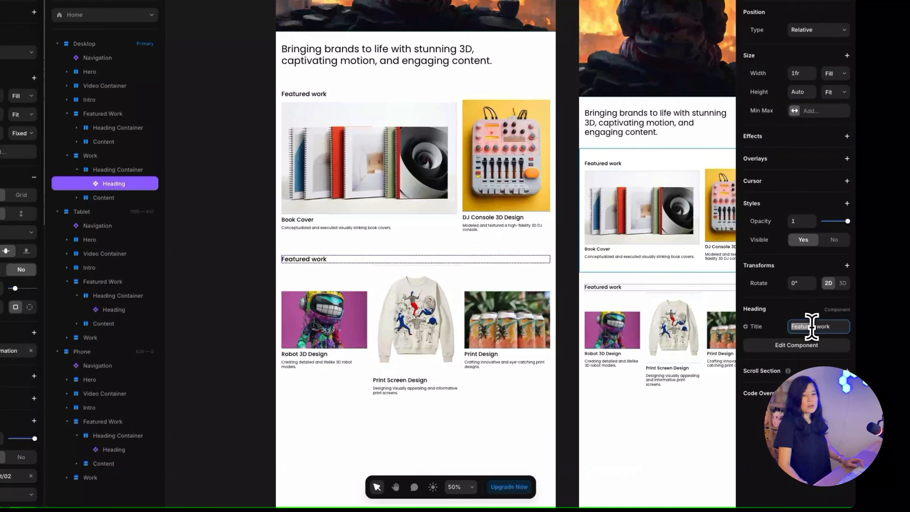
double_click(845, 307)
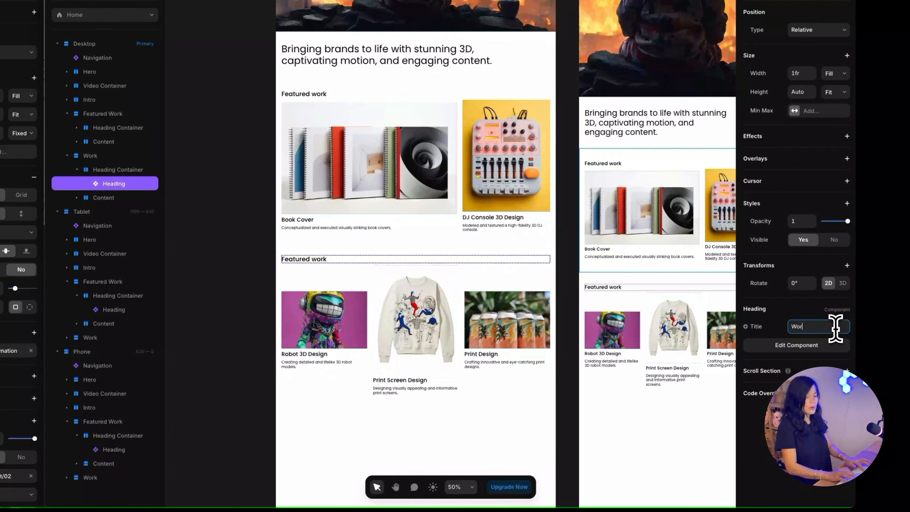
key(Return)
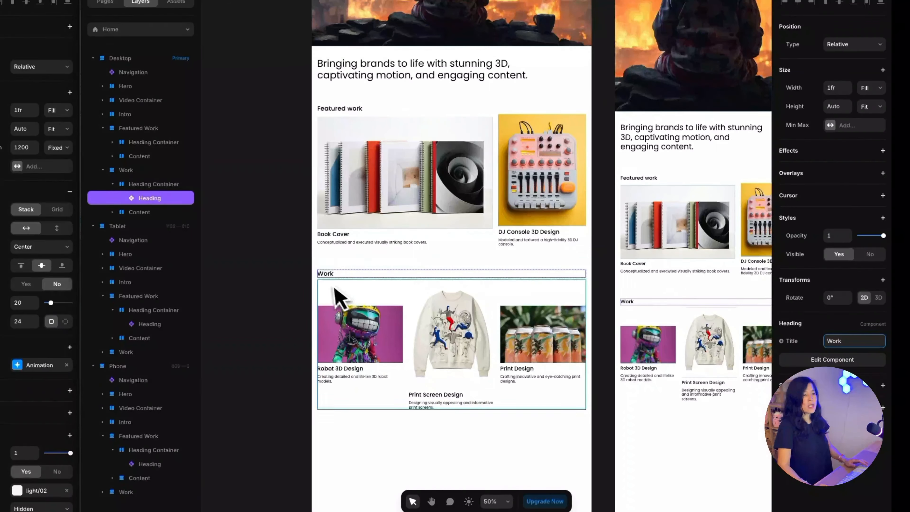
Check the Experience section in the reference project, and draw a full-width frame about 1200 × 535 directly below the desktop Work section
click(283, 264)
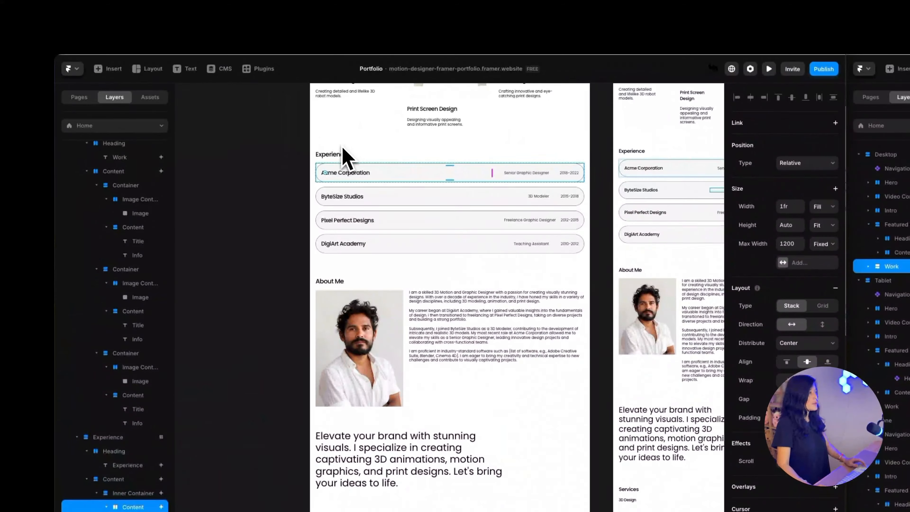
click(194, 165)
key(Escape)
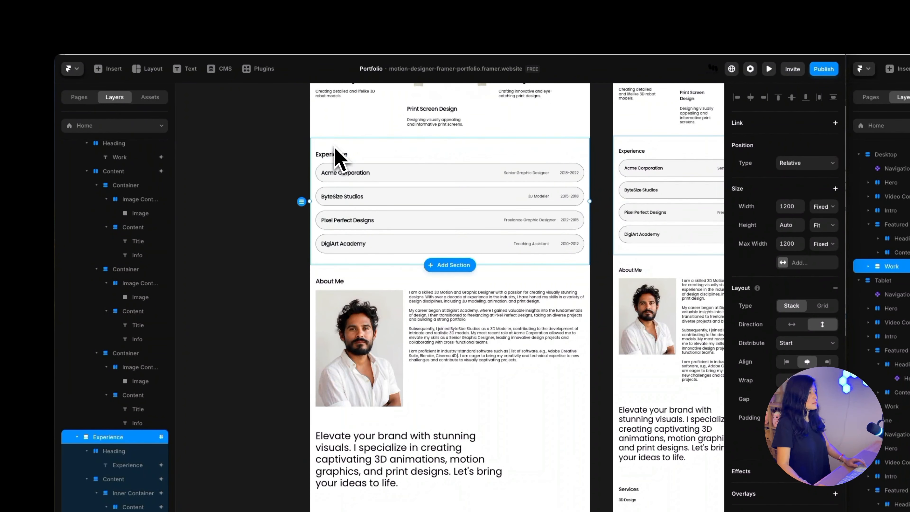
click(335, 154)
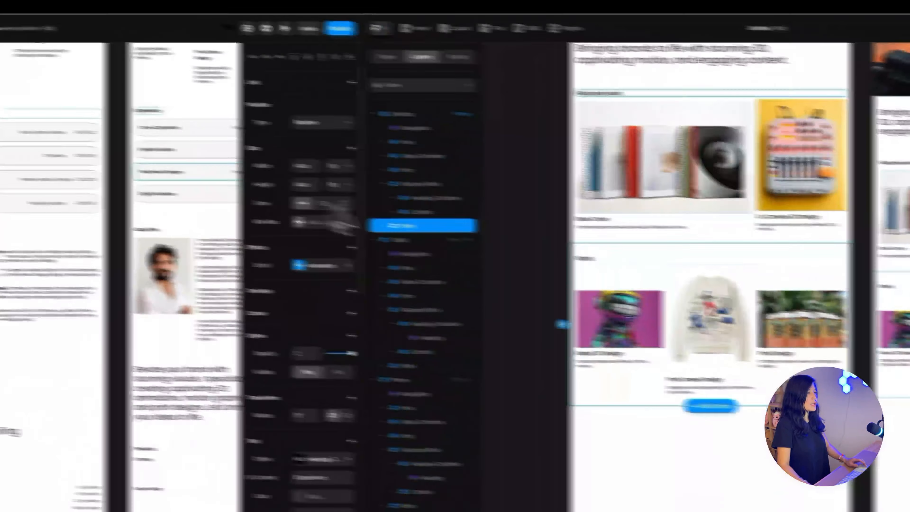
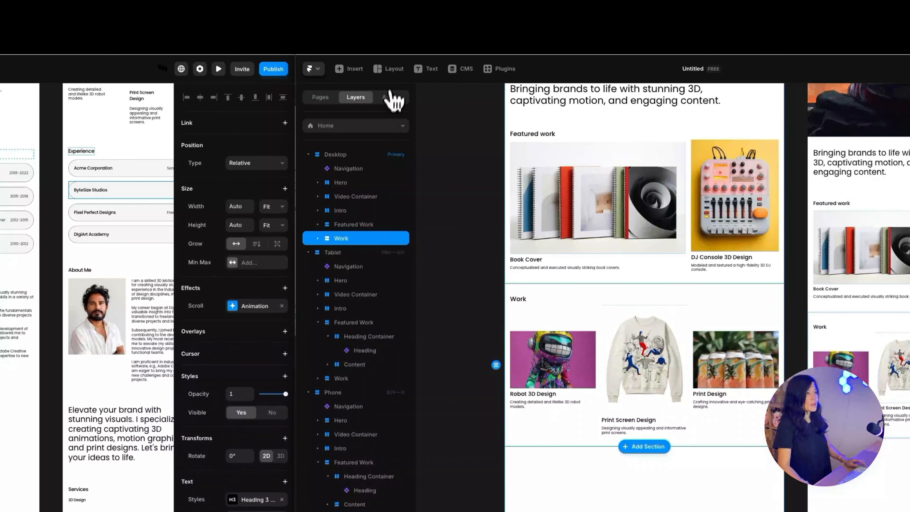
click(389, 69)
click(395, 95)
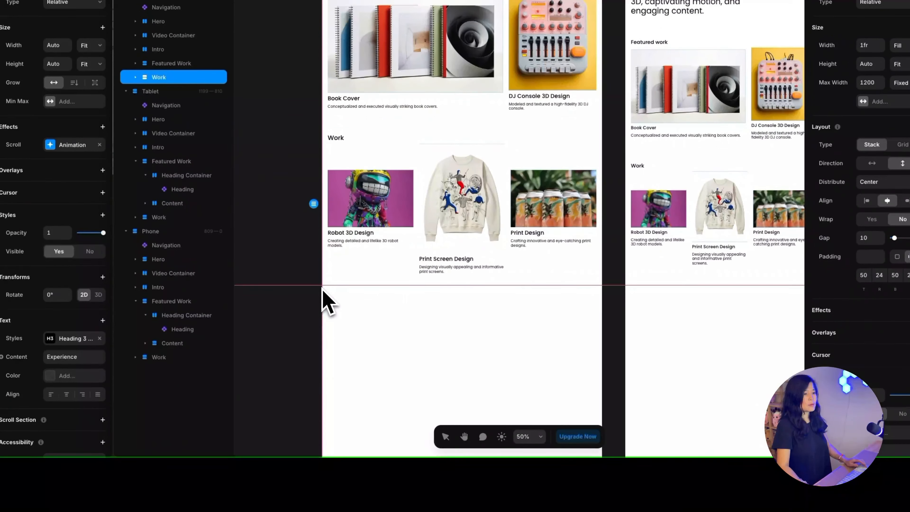
drag(360, 360, 643, 484)
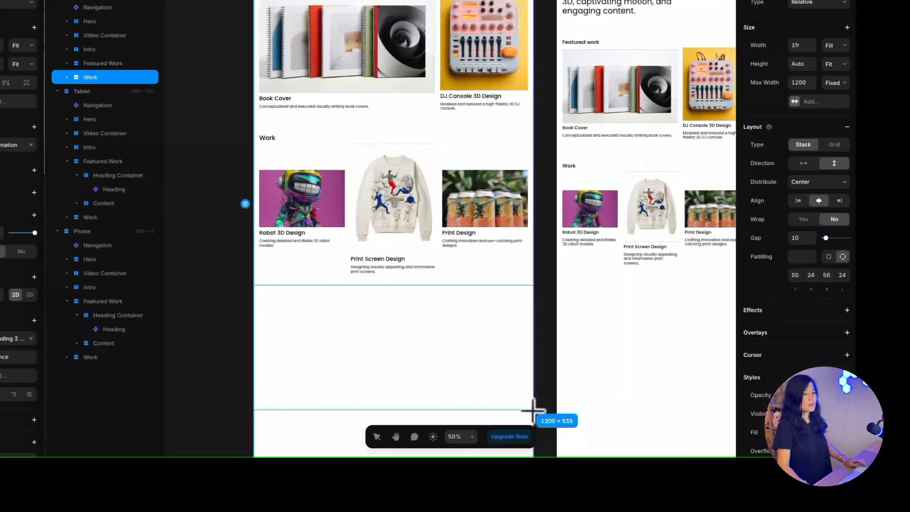
drag(533, 409, 534, 412)
scroll(475, 351, down, 4)
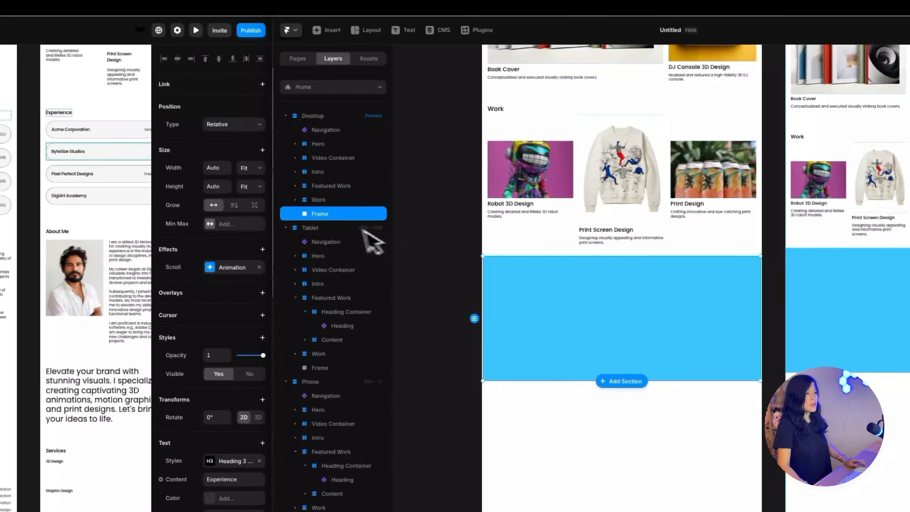
Rename the new desktop frame below the Work section as "Experience"
double_click(322, 217)
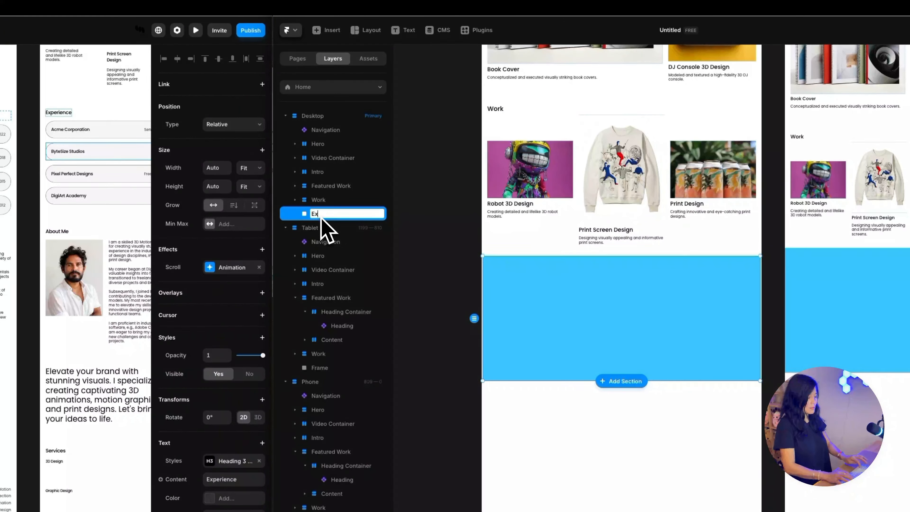
text(Experience)
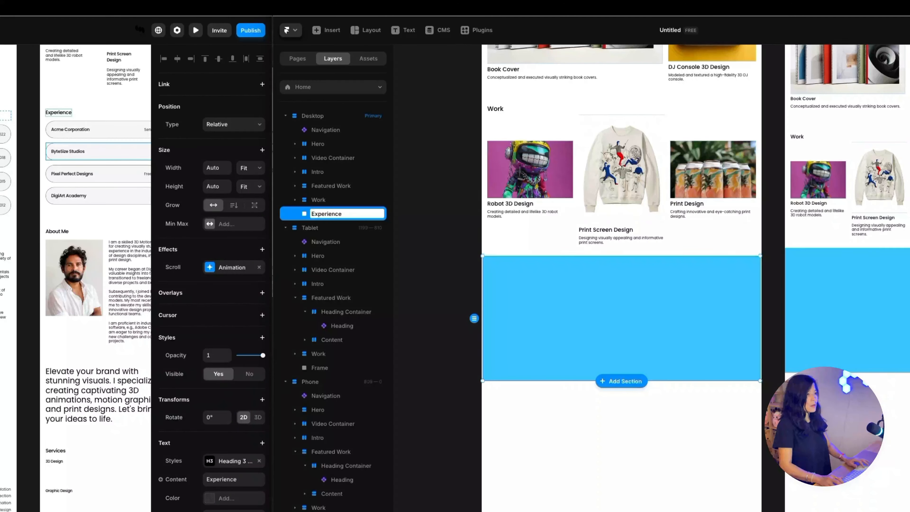
key(Return)
Set the Experience frame's width to Fill and give it a vertical stack layout
click(826, 165)
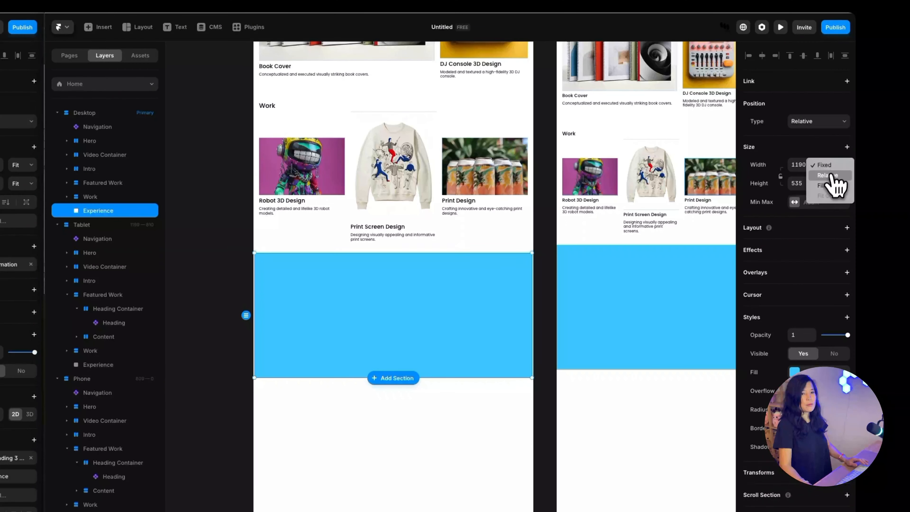
click(823, 186)
click(847, 228)
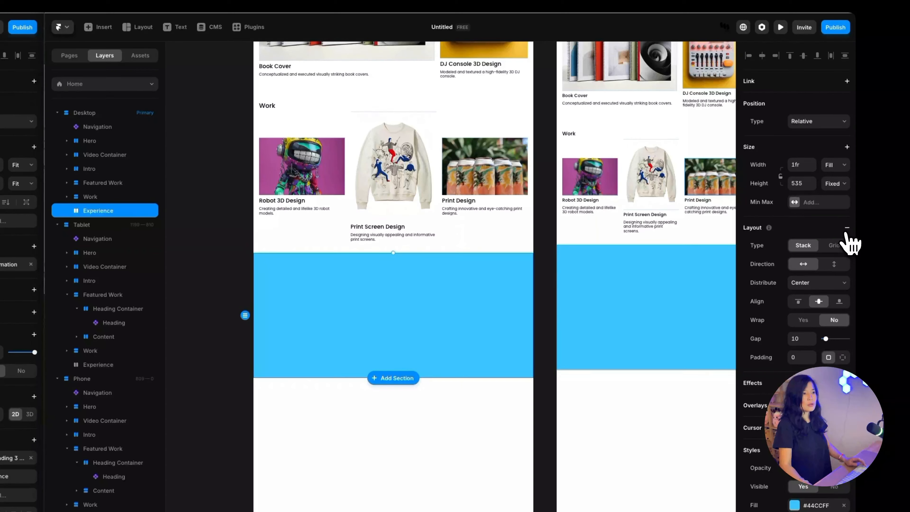
click(834, 264)
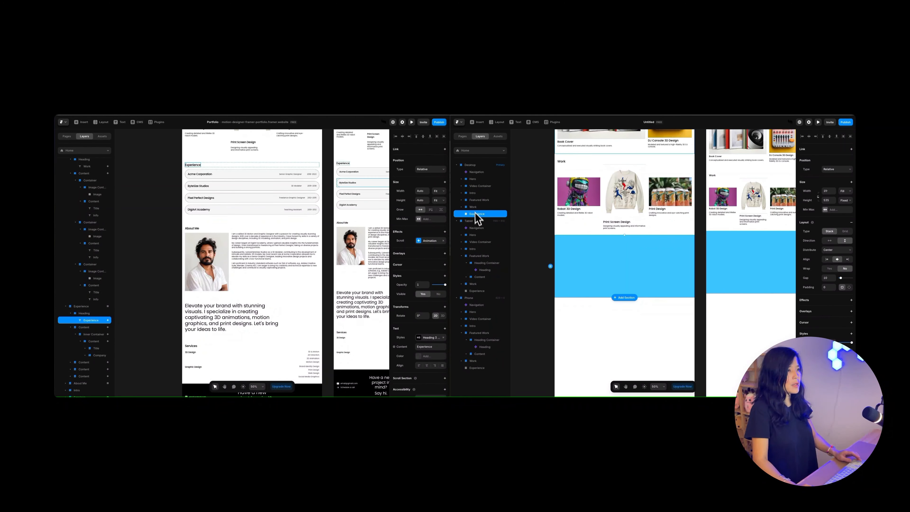
Copy the Work section's Heading Container and paste it into the desktop Experience section
click(558, 162)
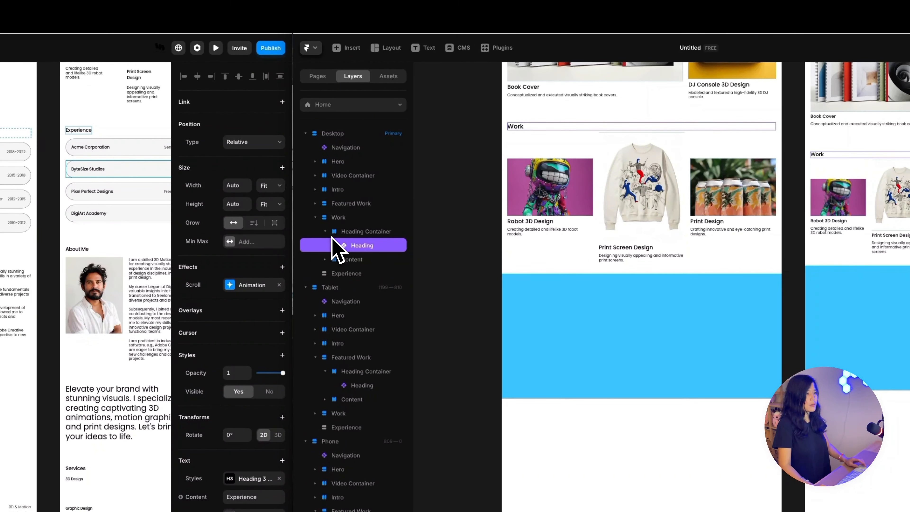
click(325, 231)
click(349, 232)
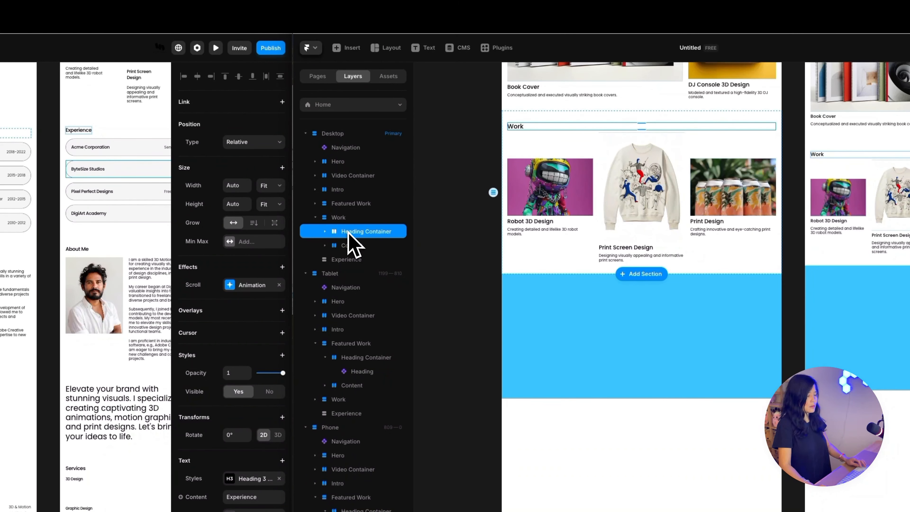
click(346, 258)
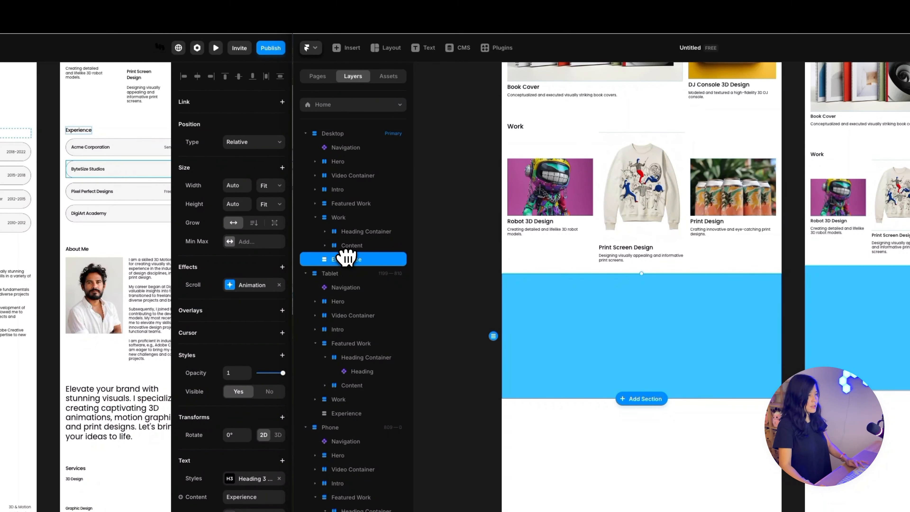
key(super+v)
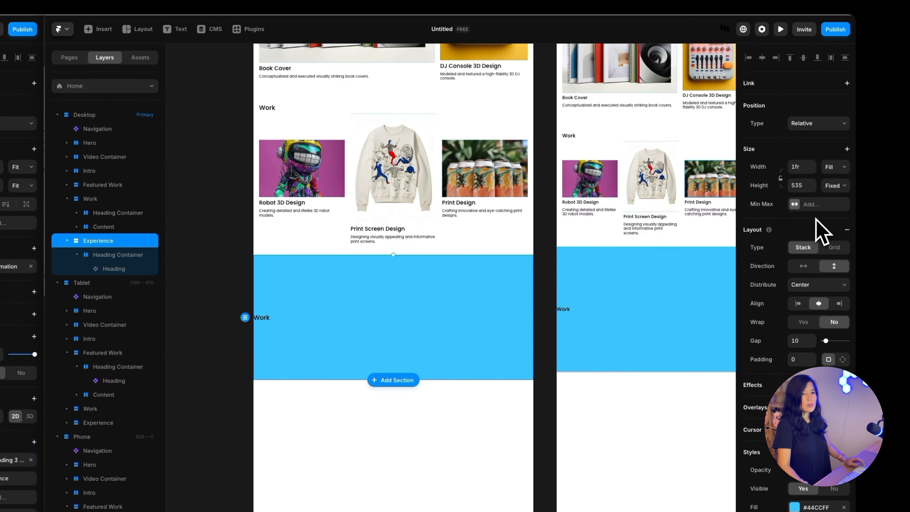
Add a maximum width of 1200 to the desktop Experience section
click(819, 206)
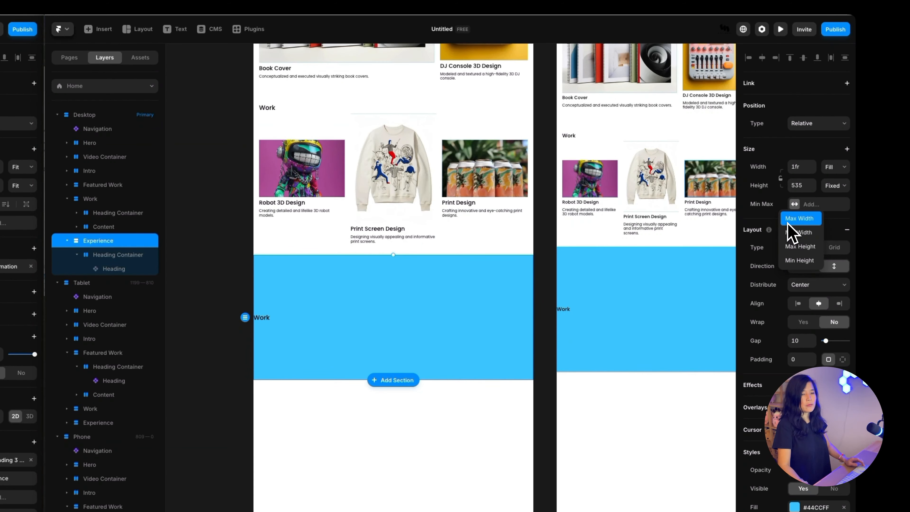
click(793, 220)
click(825, 208)
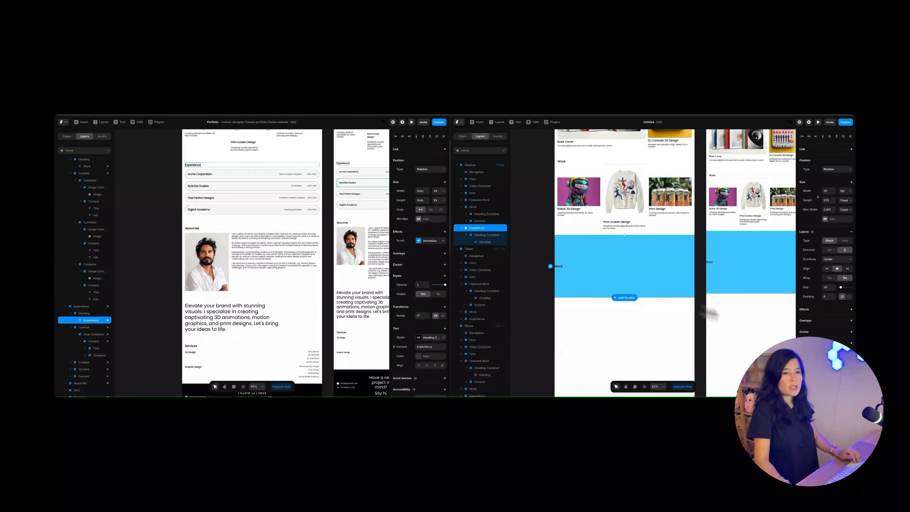
Set the desktop Experience section's padding to 50 top, 24 right, 50 bottom and 24 left
click(849, 297)
text(50)
key(Tab)
text(24)
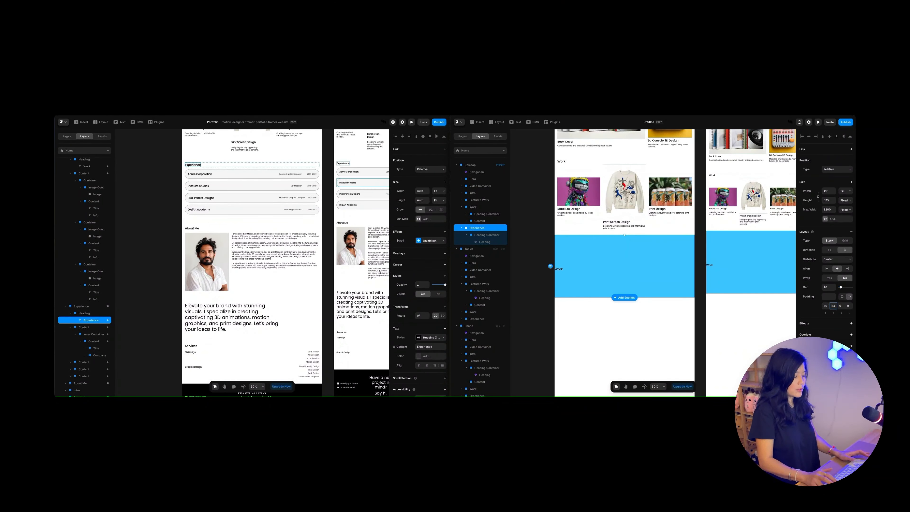
key(Tab)
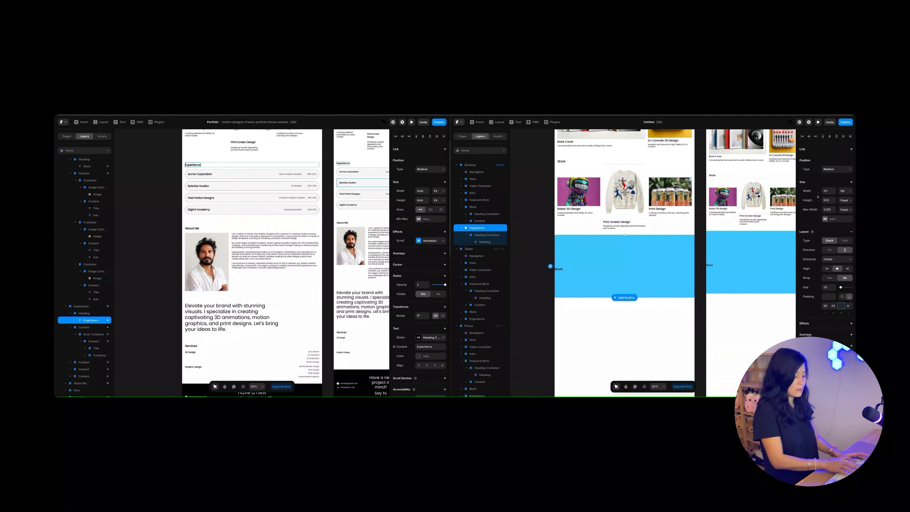
key(Tab)
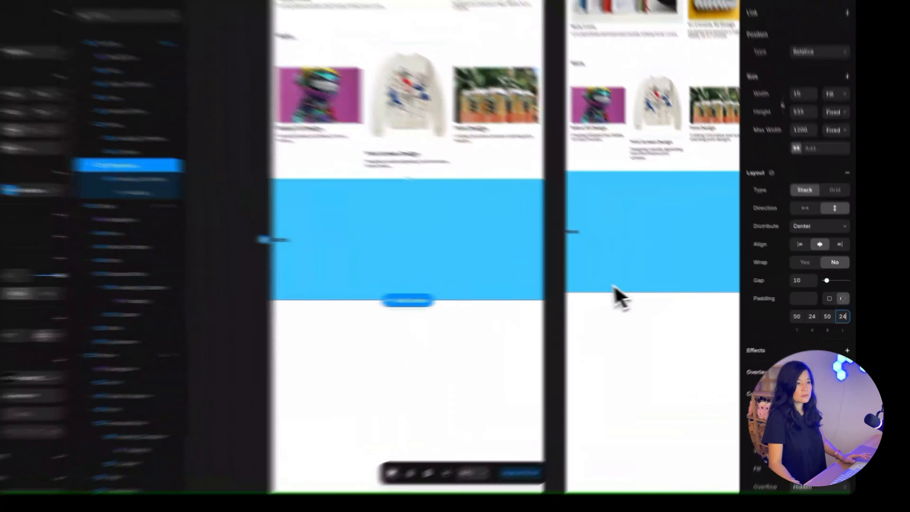
key(Return)
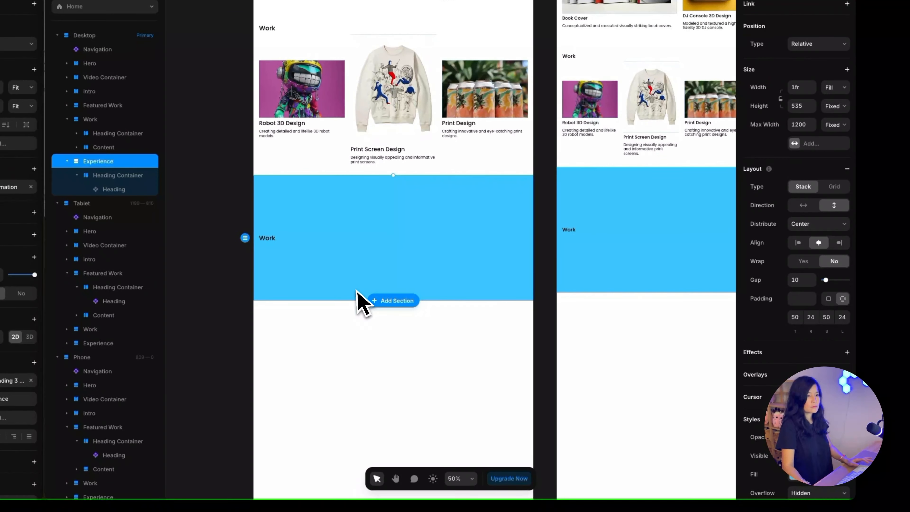
Draw a frame about 1164 by 212 inside the desktop Experience section
scroll(619, 275, right, 2)
scroll(418, 261, right, 5)
scroll(418, 263, down, 1)
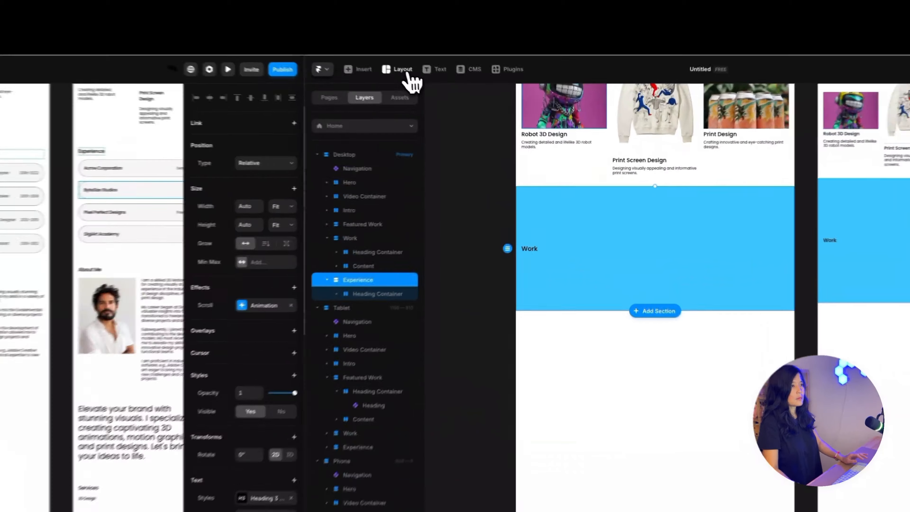
click(497, 121)
click(498, 133)
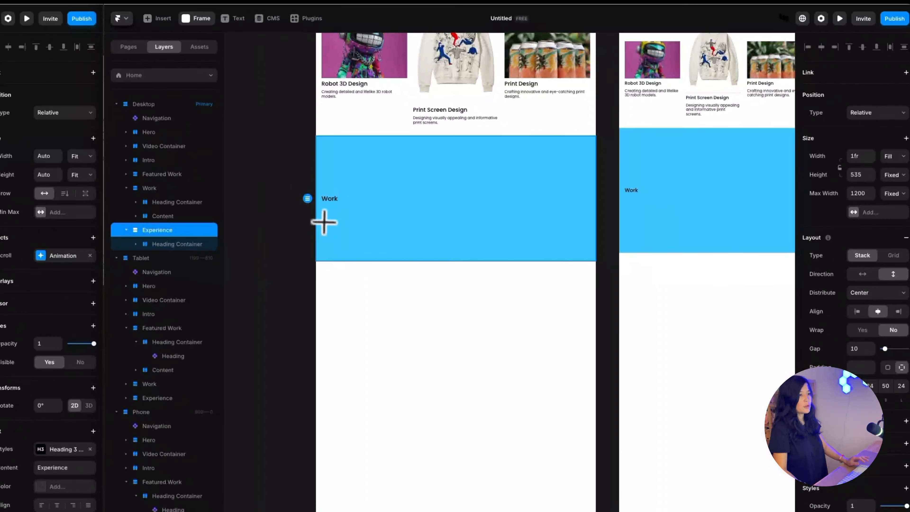
drag(321, 209, 591, 256)
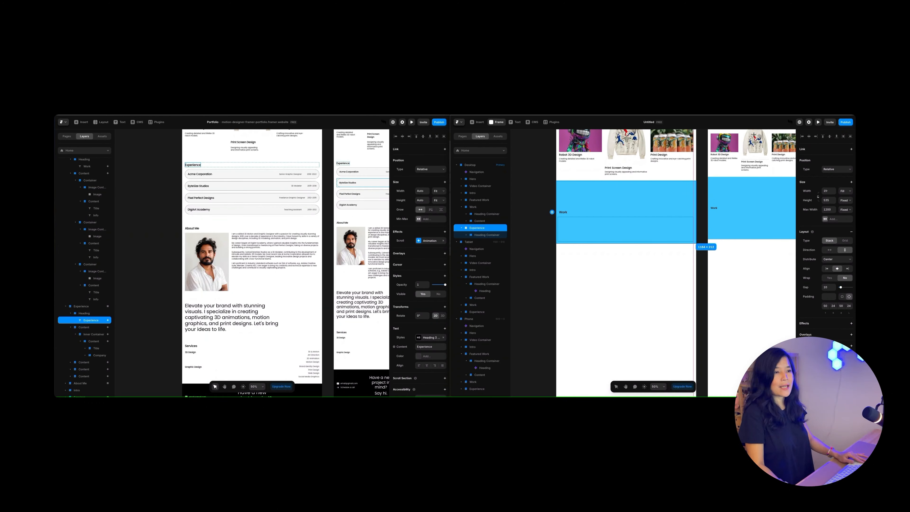
drag(693, 242, 693, 241)
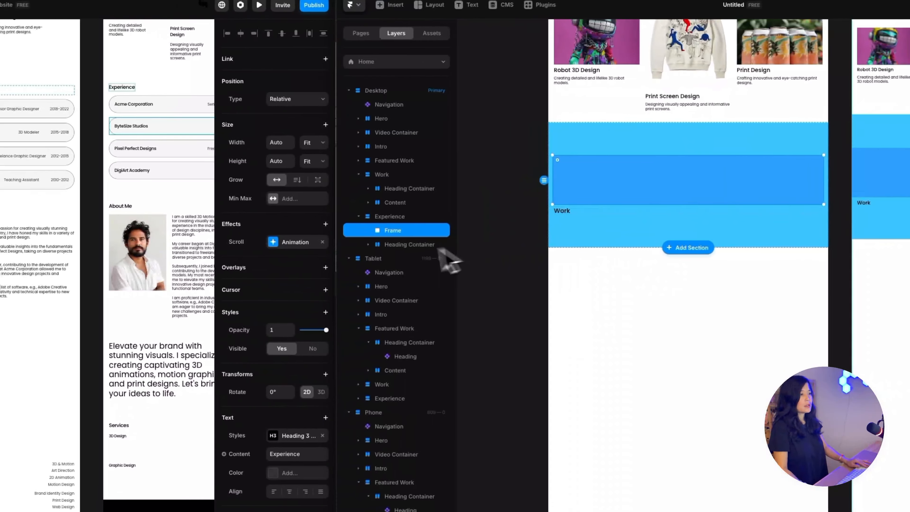
Move the new frame below the Experience section's Heading Container and rename it "Content"
drag(396, 233, 398, 251)
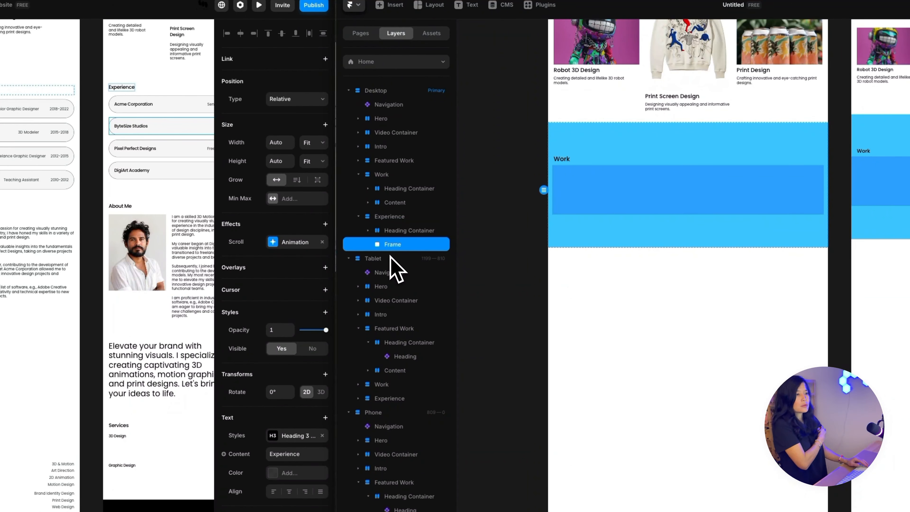
double_click(397, 248)
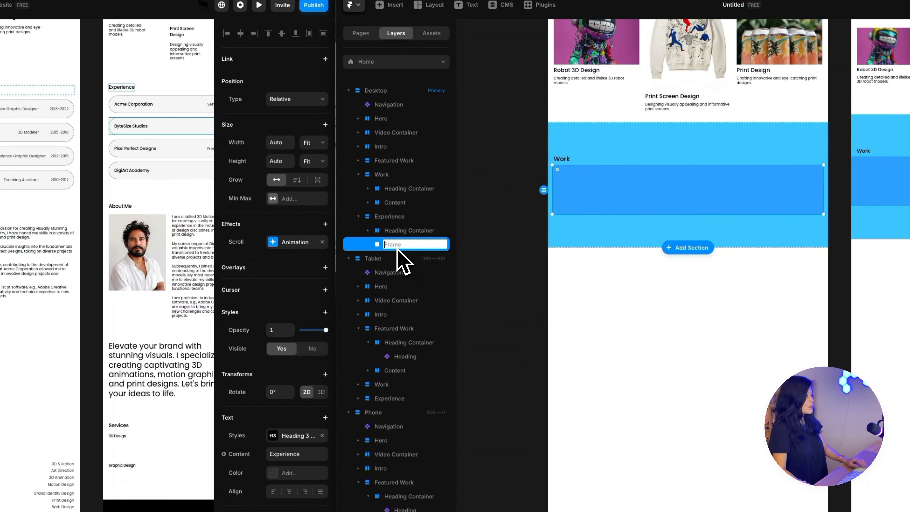
text(Contrent)
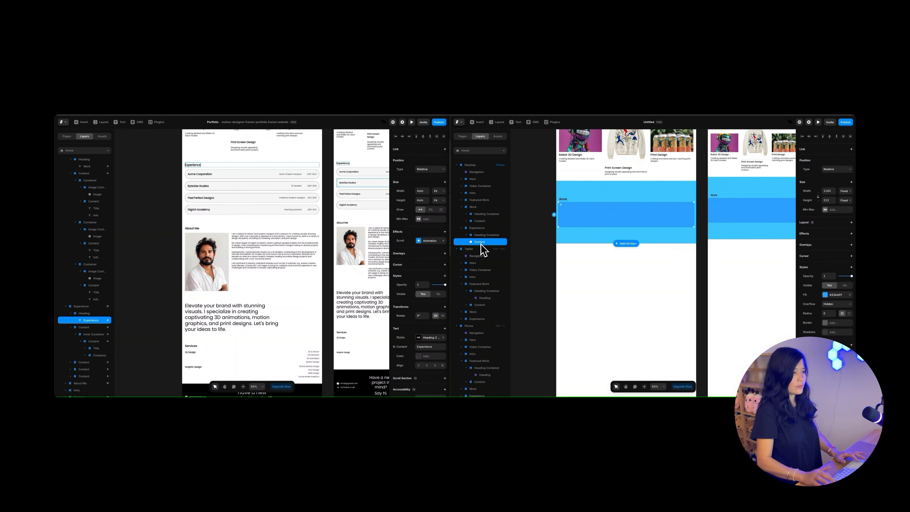
Set the Experience Content frame's width to Fill and give it a stack layout
click(843, 192)
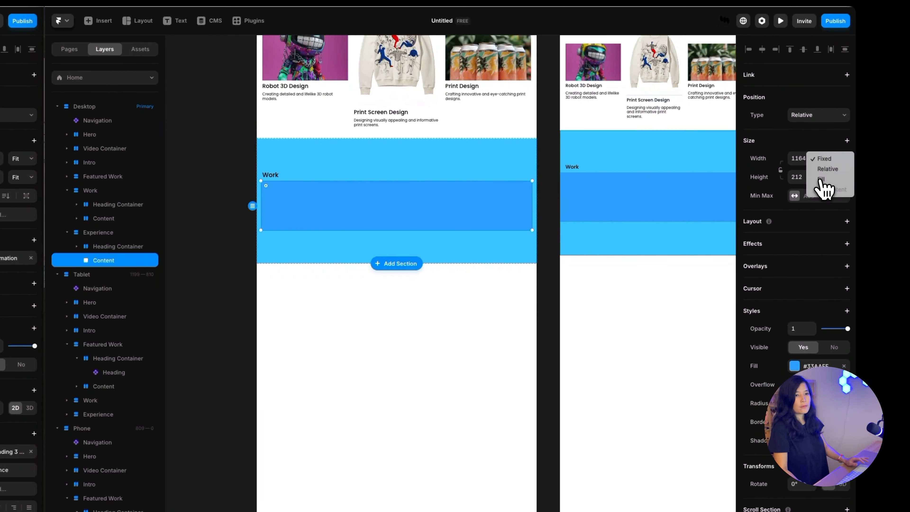
click(838, 202)
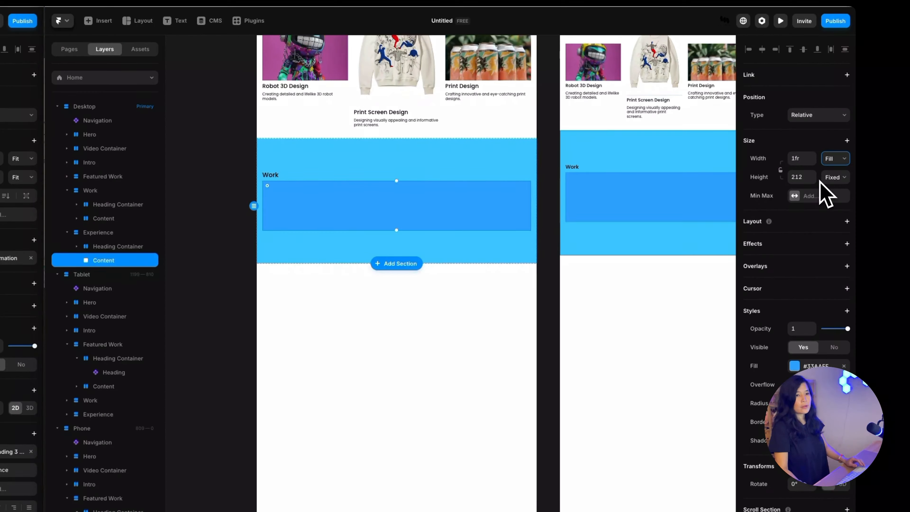
click(847, 222)
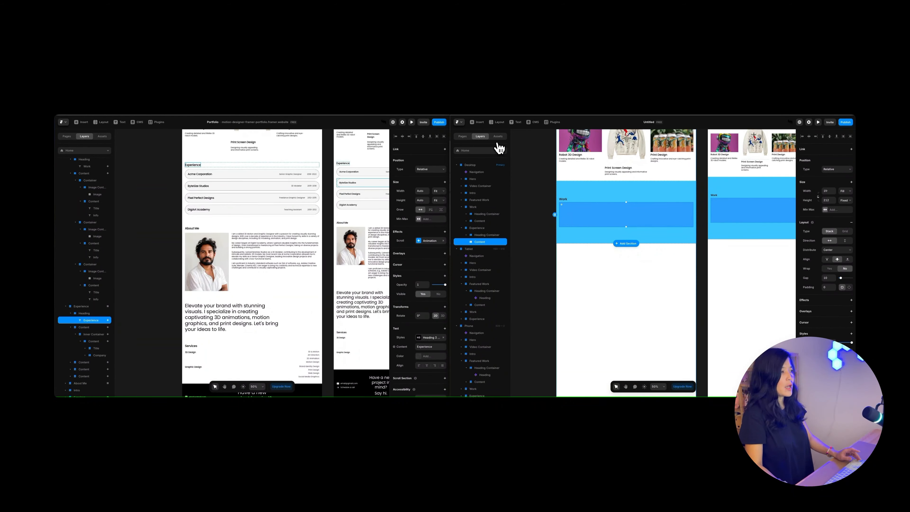
Draw a frame about 562 by 203 inside the Experience section's Content frame and name it "Column"
click(497, 122)
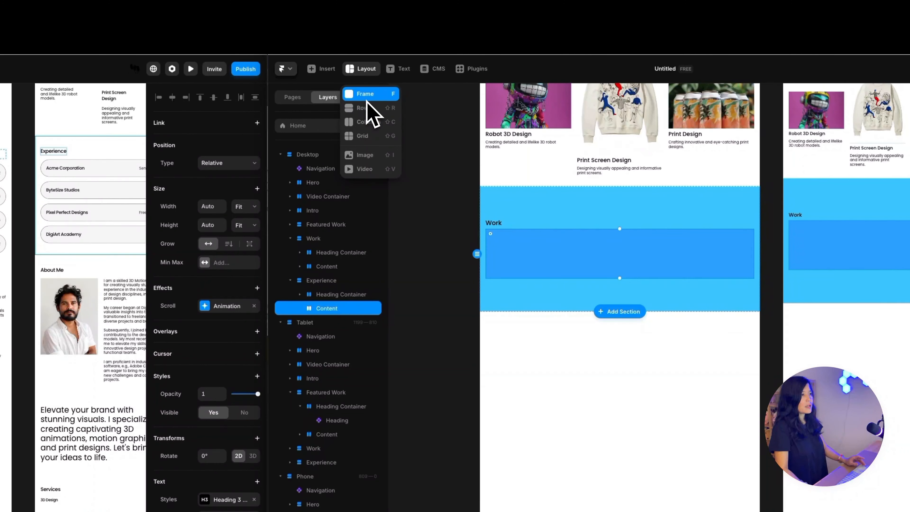
click(500, 135)
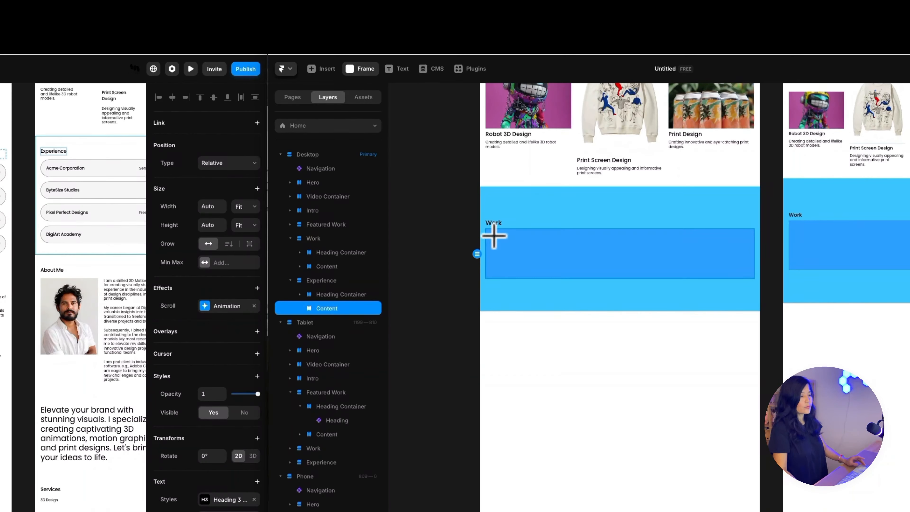
mouse_move(493, 236)
mouse_down()
mouse_move(581, 274)
mouse_move(618, 278)
mouse_up()
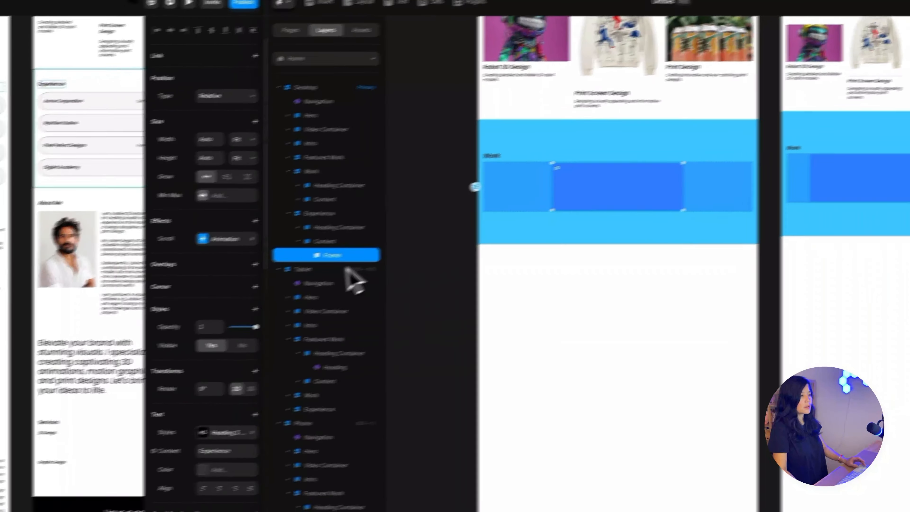
double_click(314, 261)
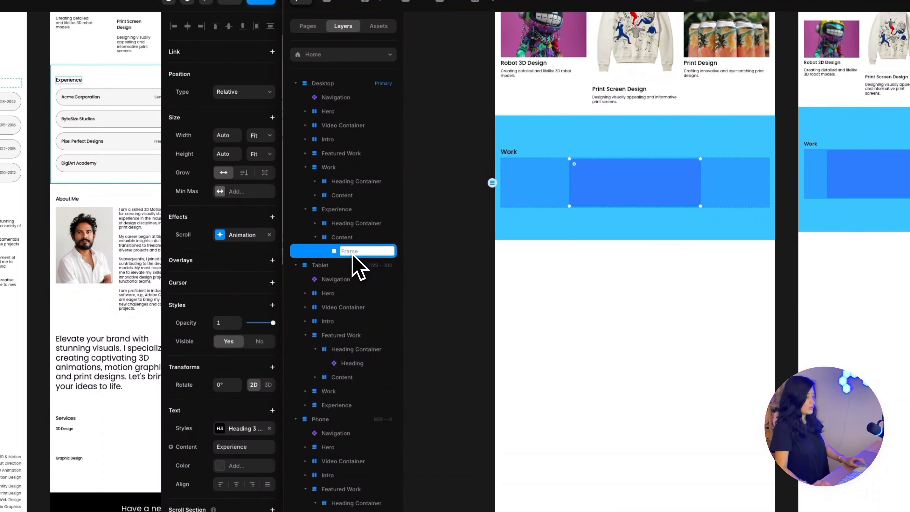
text(Column)
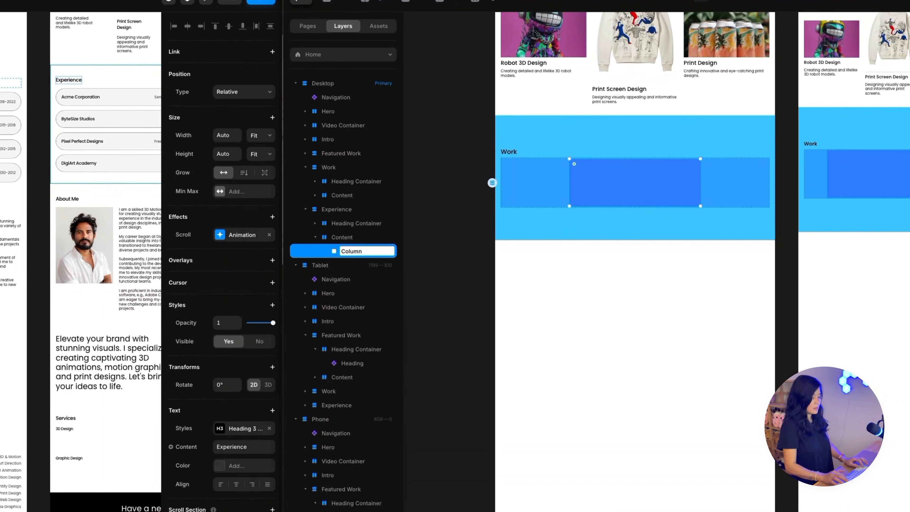
key(Escape)
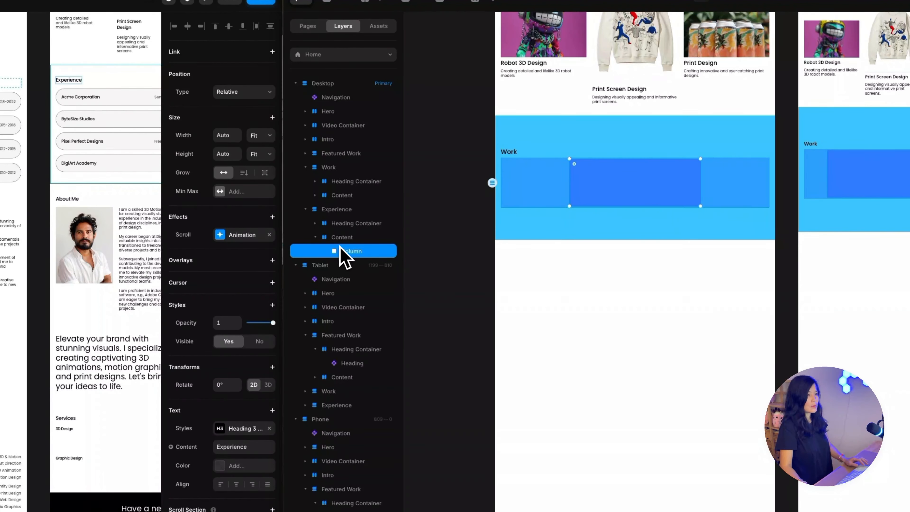
key(Escape)
Set the Column frame's width to Fill and duplicate it to form a right column
click(344, 251)
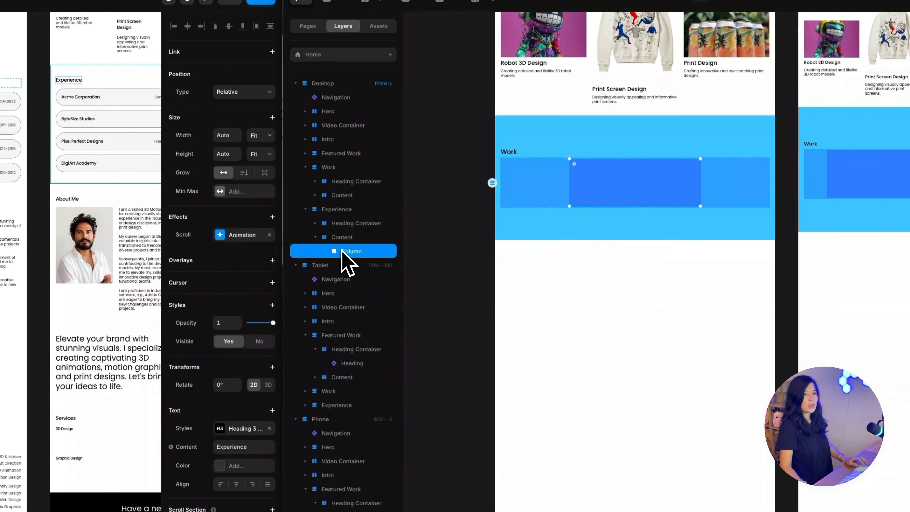
click(832, 200)
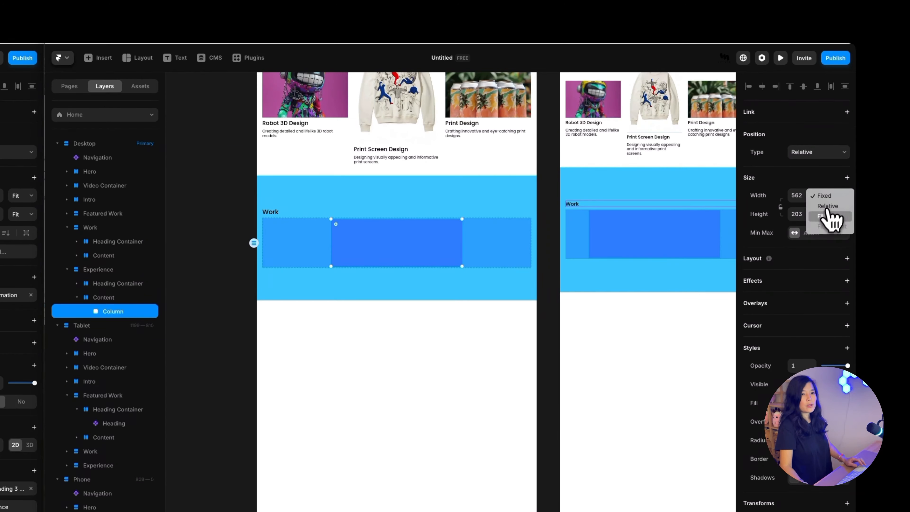
click(830, 220)
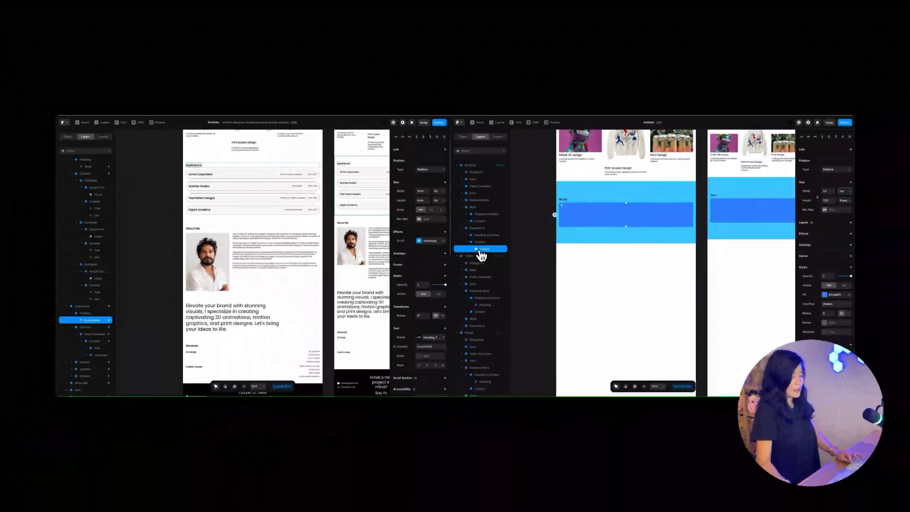
key(super+d)
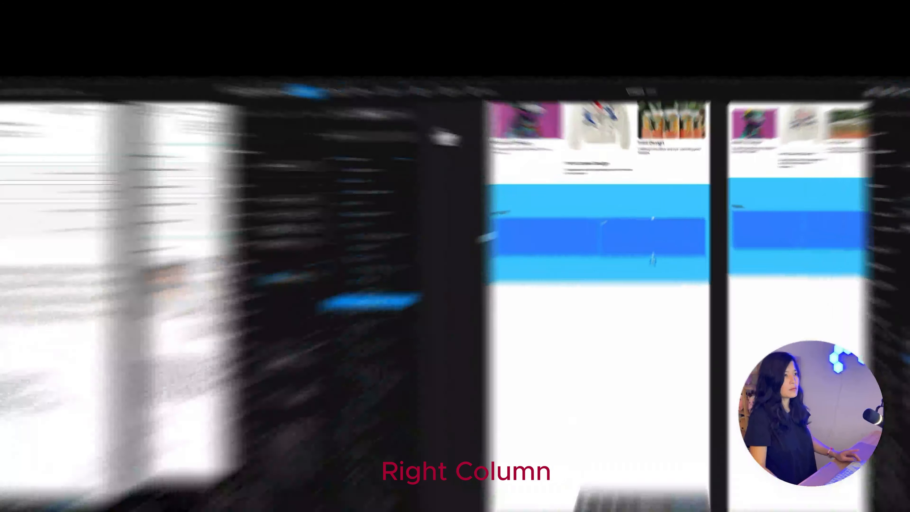
Draw a small frame inside the right Column of the Experience section and name it "Content"
click(499, 122)
click(501, 133)
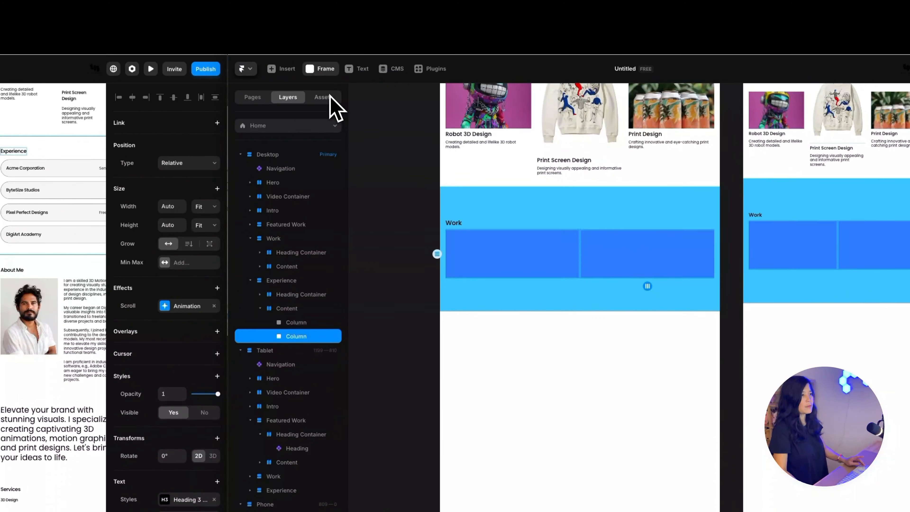
drag(586, 208, 593, 208)
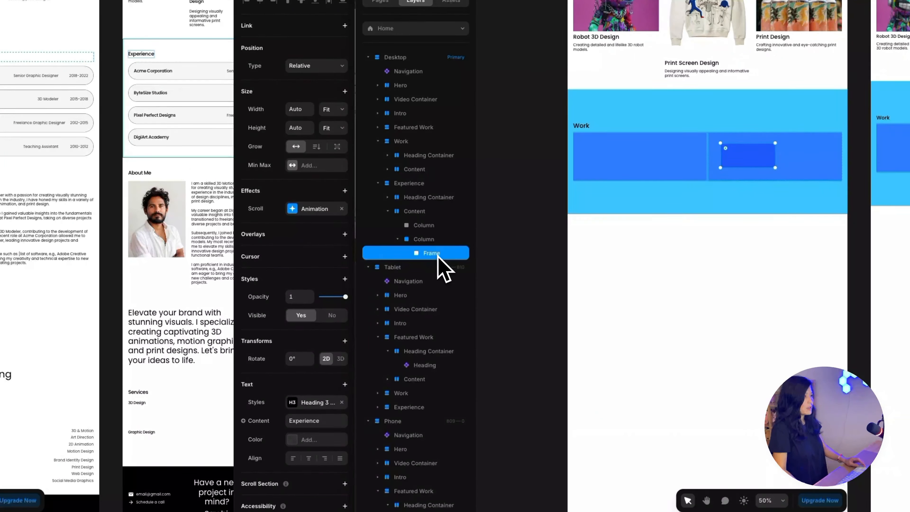
double_click(437, 255)
text(Content)
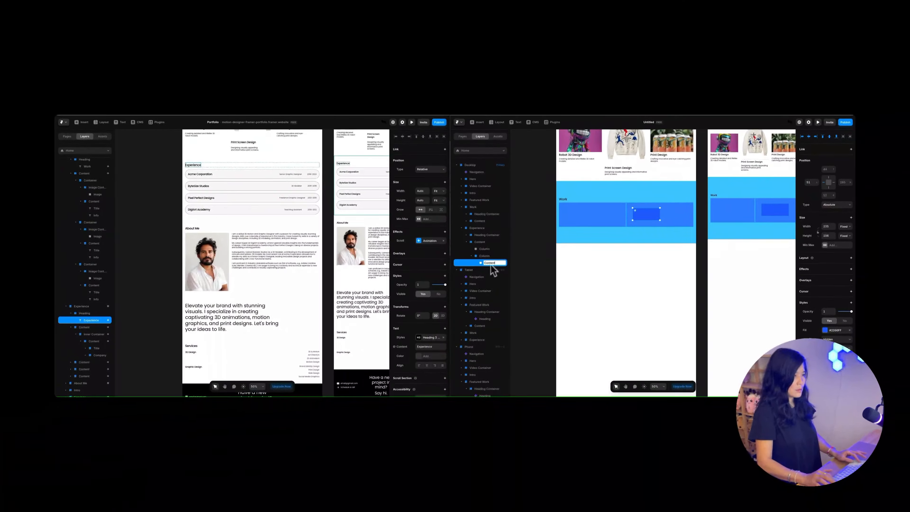
key(Return)
Give the right Column a stack layout and duplicate the Content frame inside it
click(445, 249)
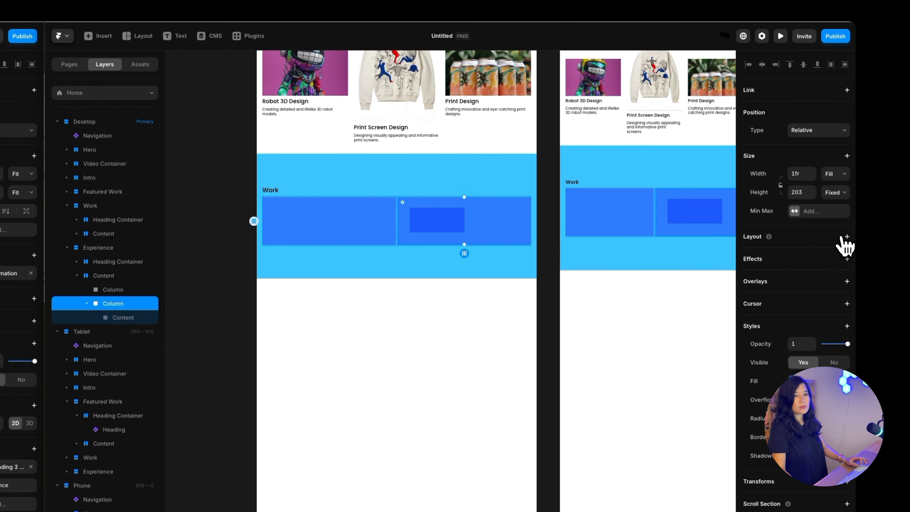
click(847, 236)
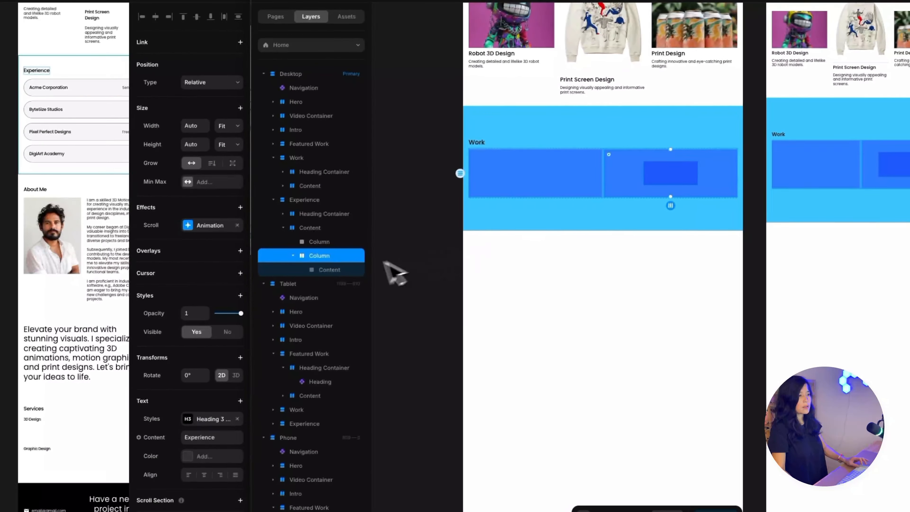
click(129, 318)
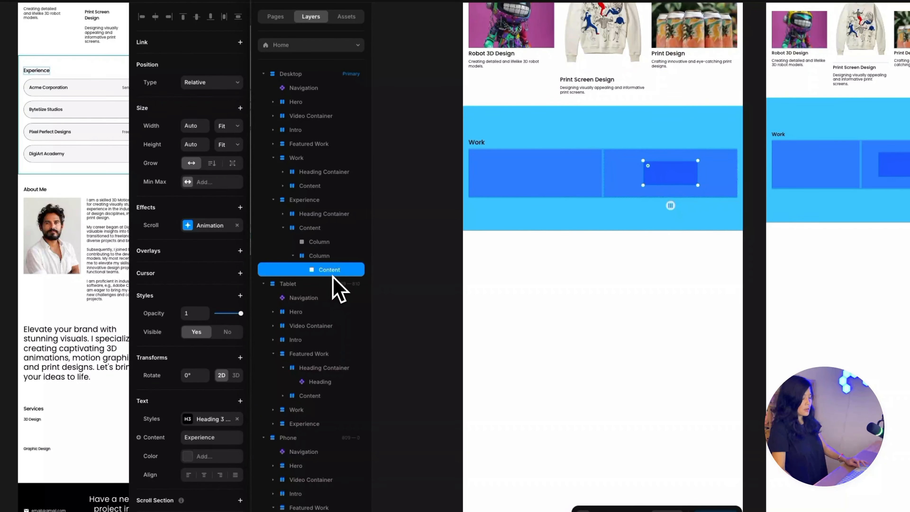
key(ctrl+d)
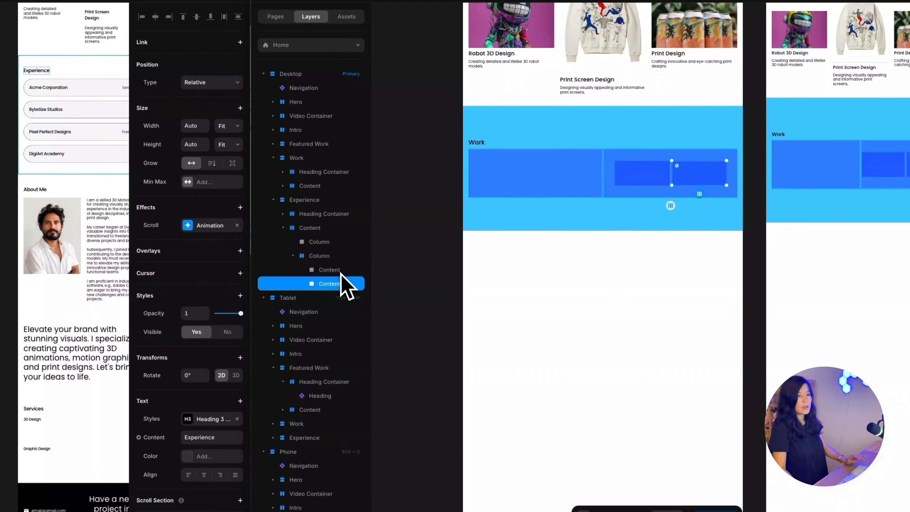
Set the desktop Experience section's height to Fit Content
click(585, 217)
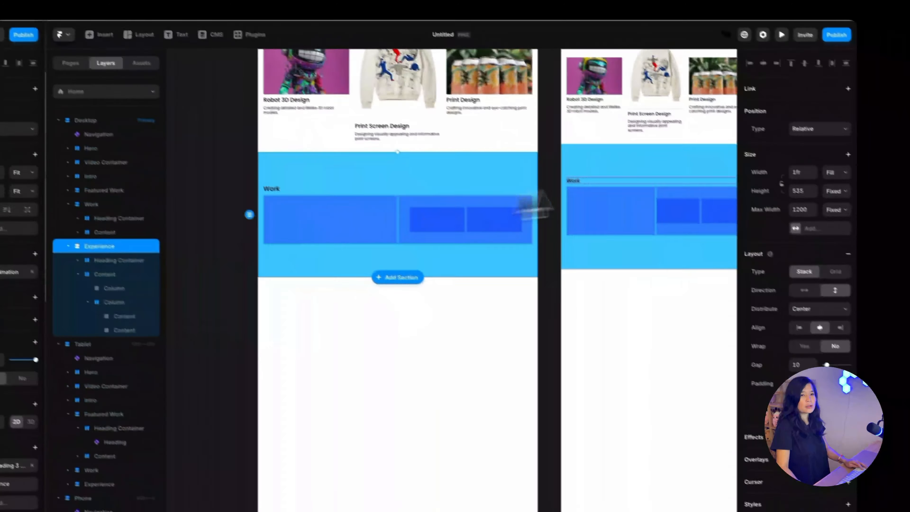
click(835, 188)
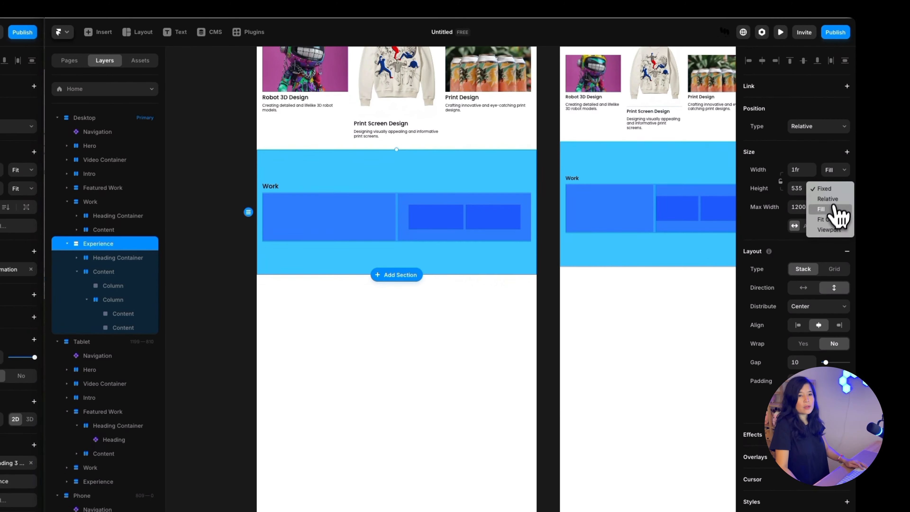
click(833, 229)
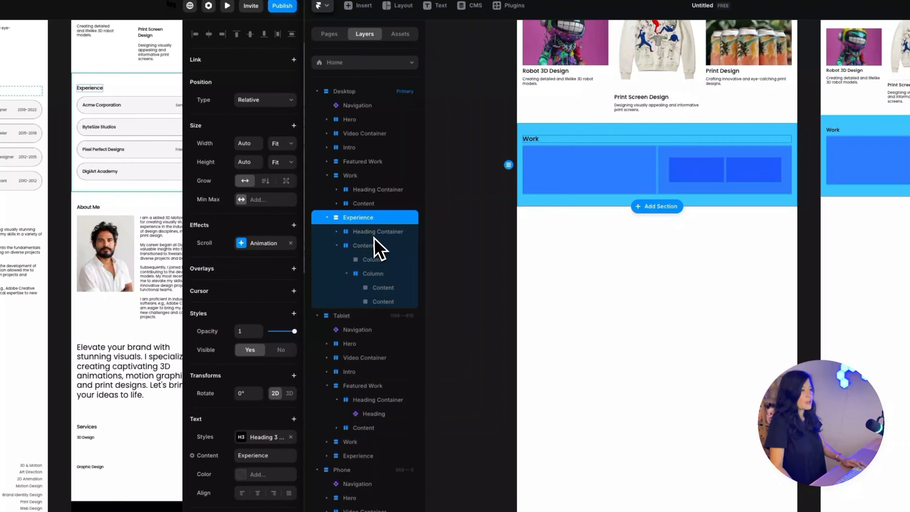
Set the title of the Heading component in the desktop Experience section to "Experience"
click(90, 258)
click(359, 246)
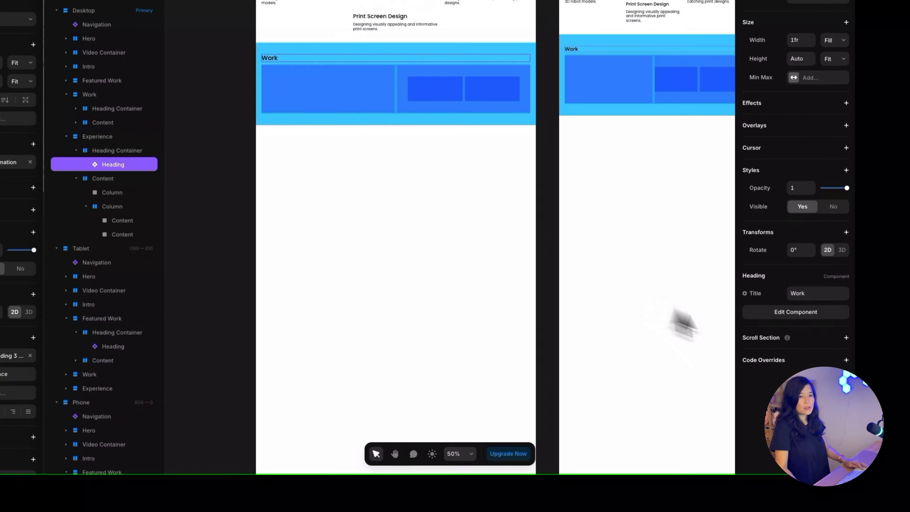
text(Experience)
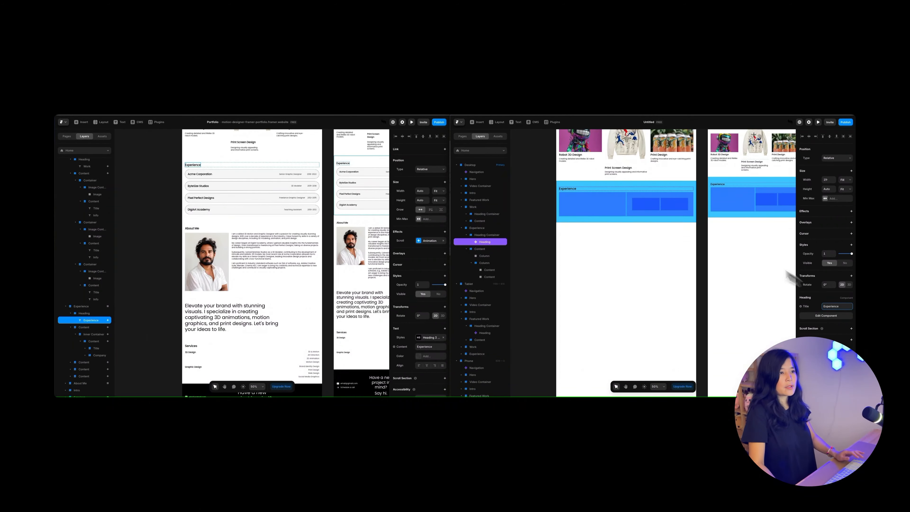
Create a light/02 color style with hex #F7F7F7 for the Experience Content container's fill and place it below light/01 in the style list
click(484, 249)
click(466, 249)
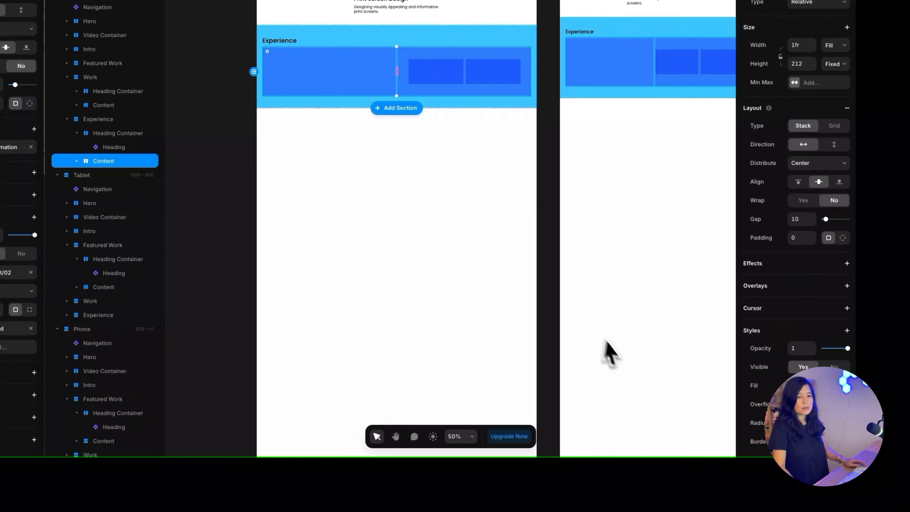
click(802, 385)
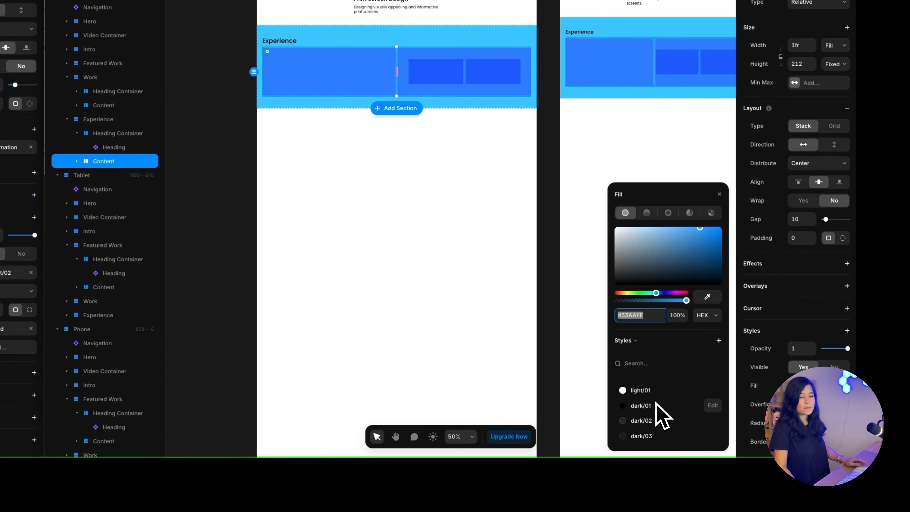
click(718, 340)
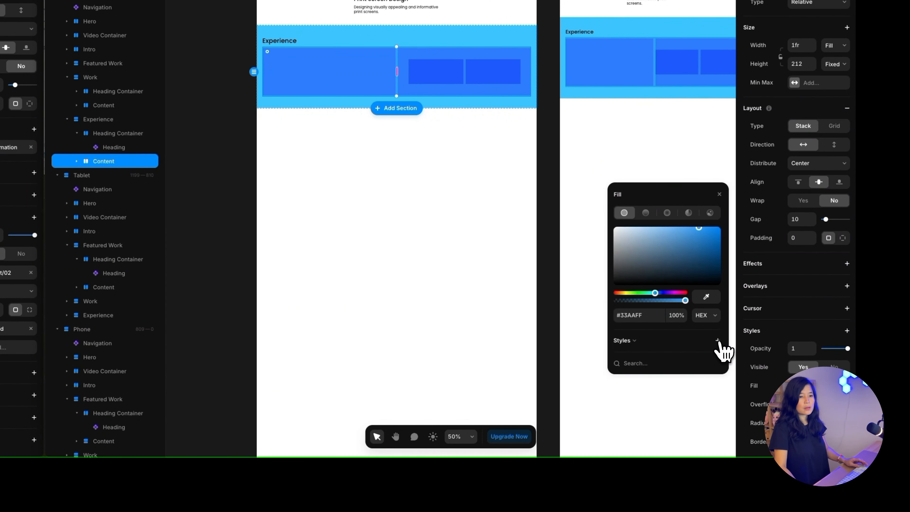
text(light/02)
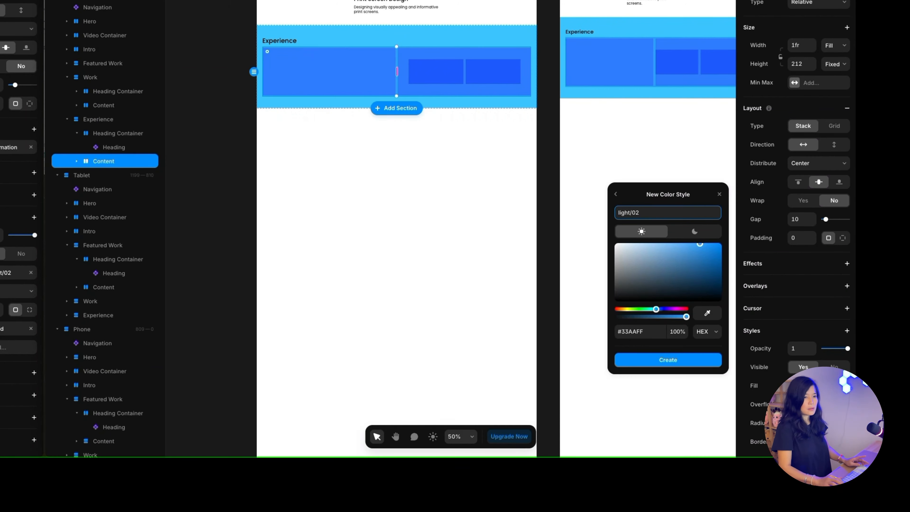
drag(617, 332, 633, 334)
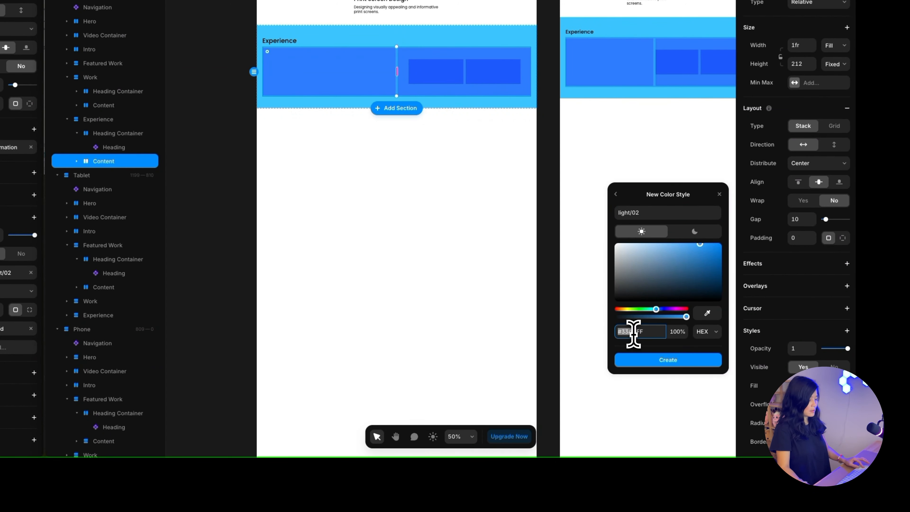
text(#F7F7F7)
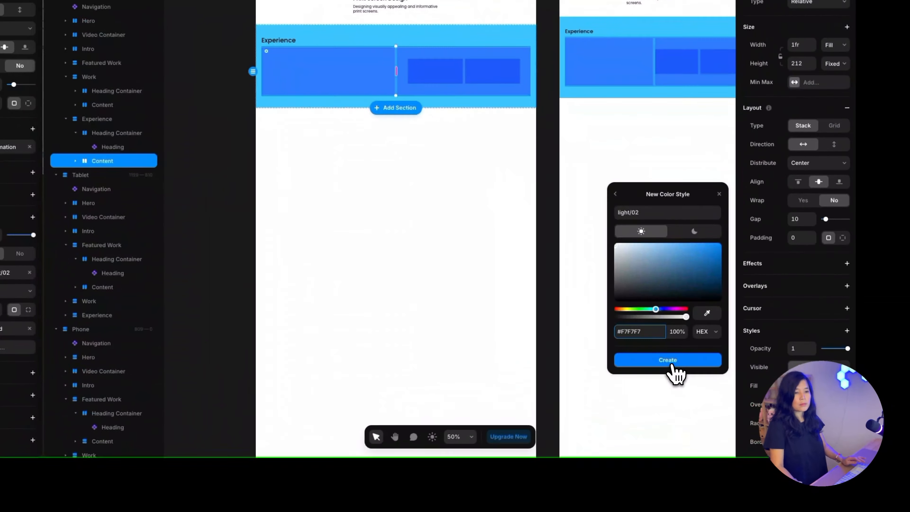
click(762, 348)
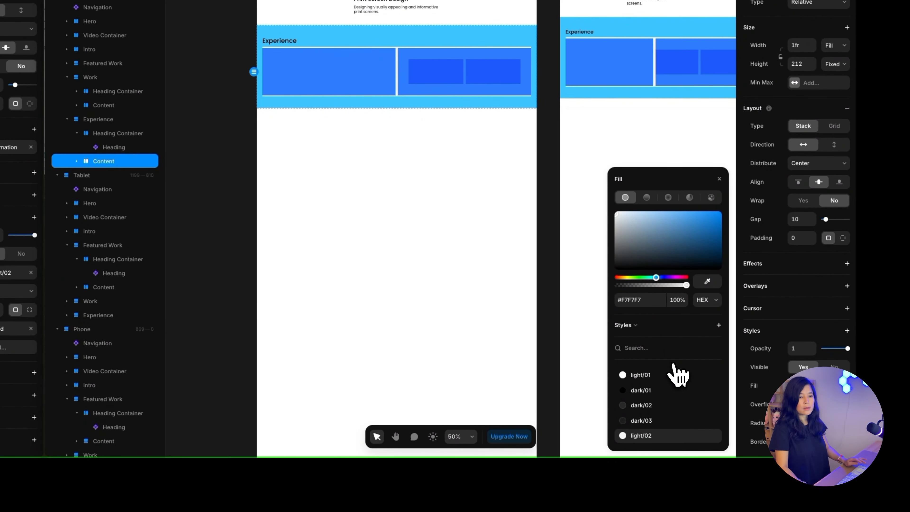
drag(646, 438, 642, 386)
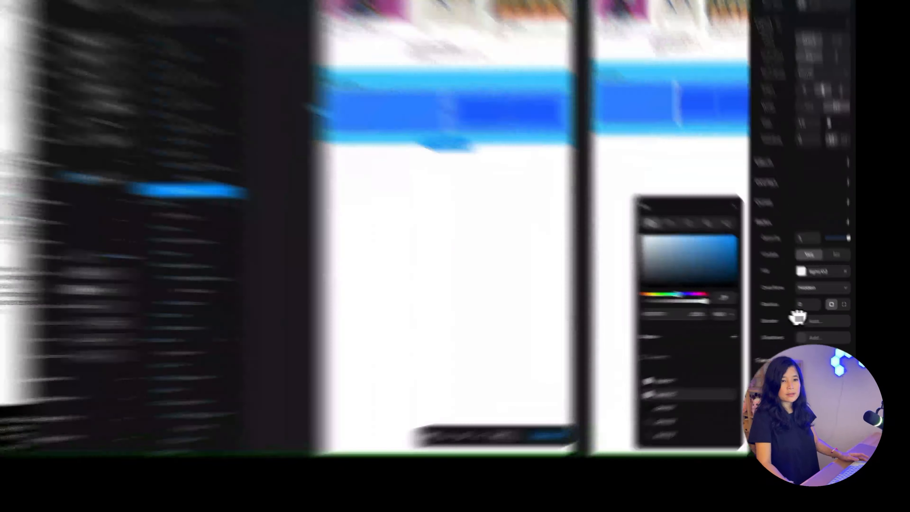
Set the corner radius of the Experience section's Content container to 50
click(827, 313)
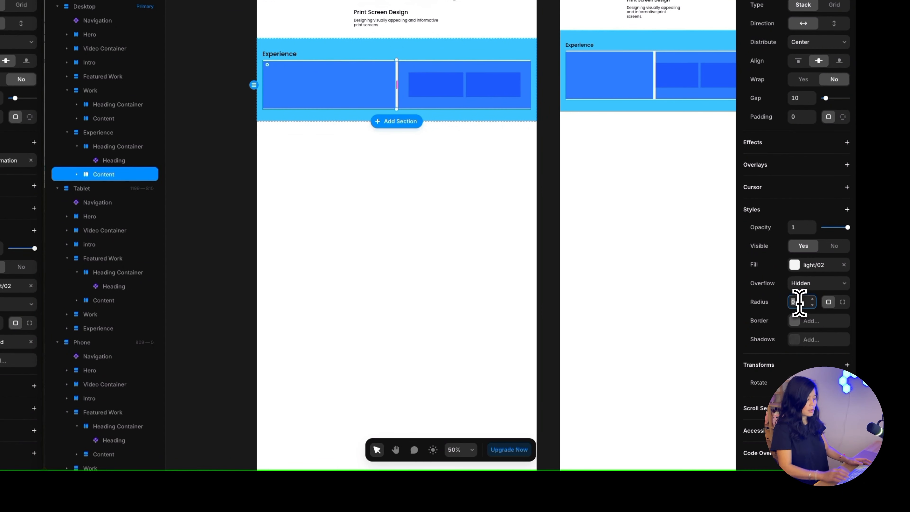
key(Return)
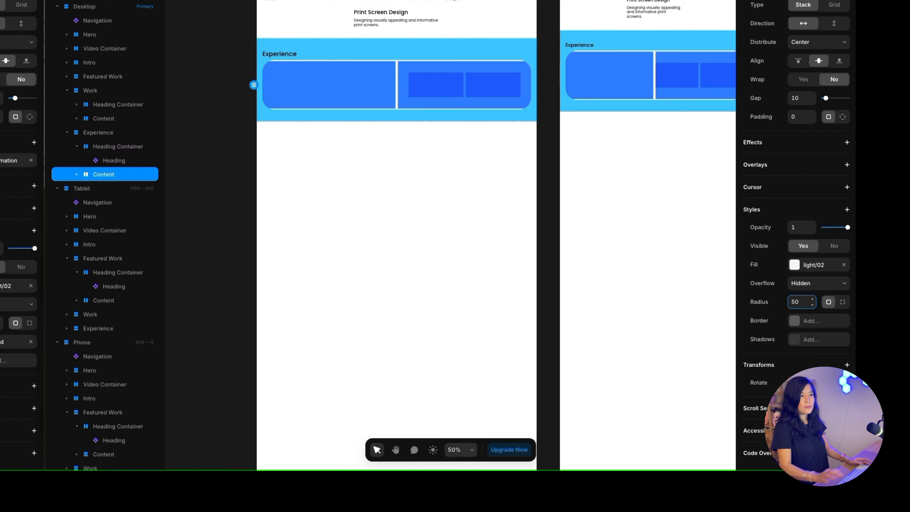
Remove the fill from both Columns in the Experience section and set the right Column's height to Fit Content
click(484, 256)
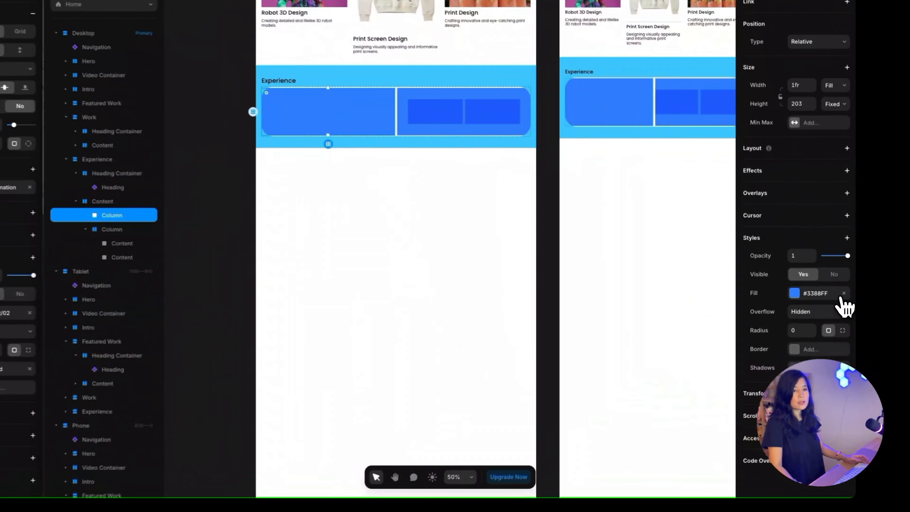
click(850, 295)
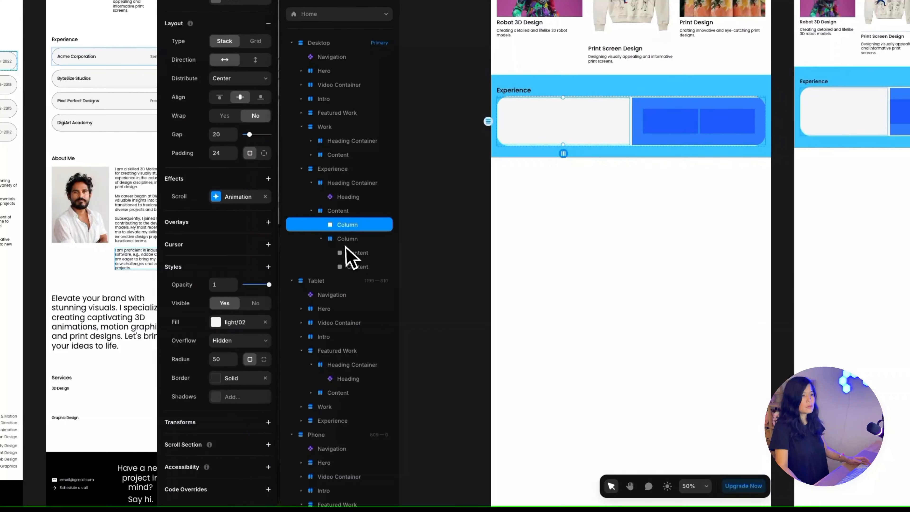
click(347, 239)
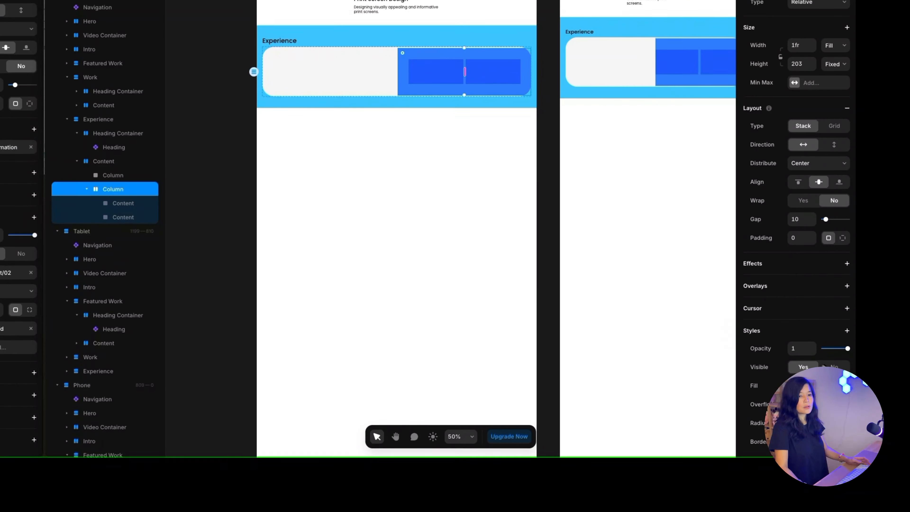
click(845, 384)
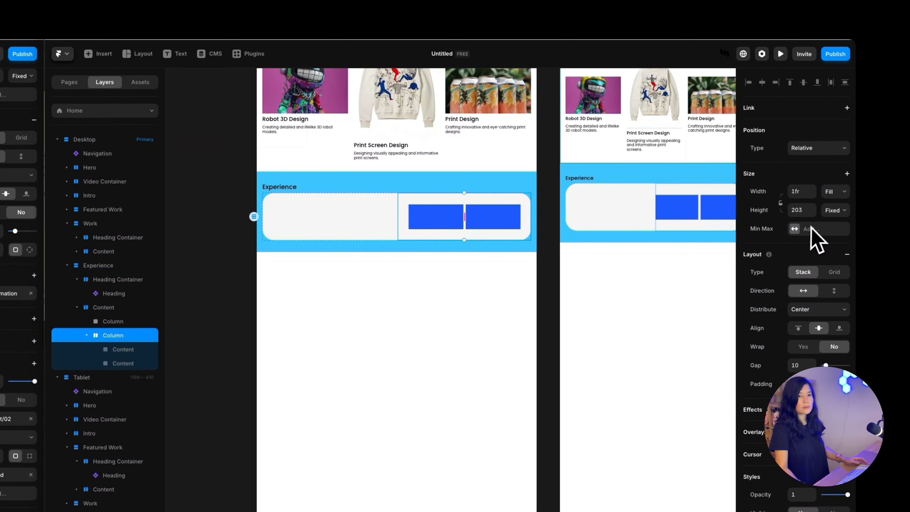
click(834, 210)
click(826, 234)
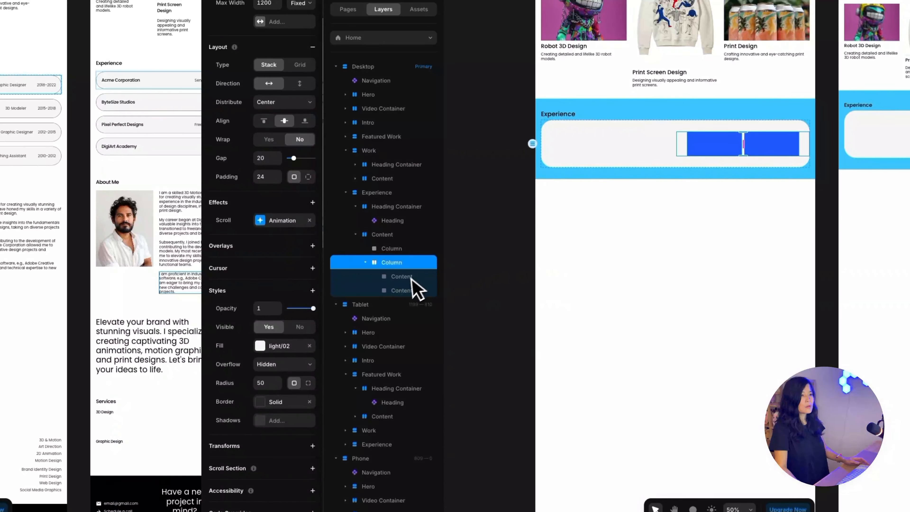
Set the width of both Content frames inside the Experience section's right Column to Fill
click(408, 279)
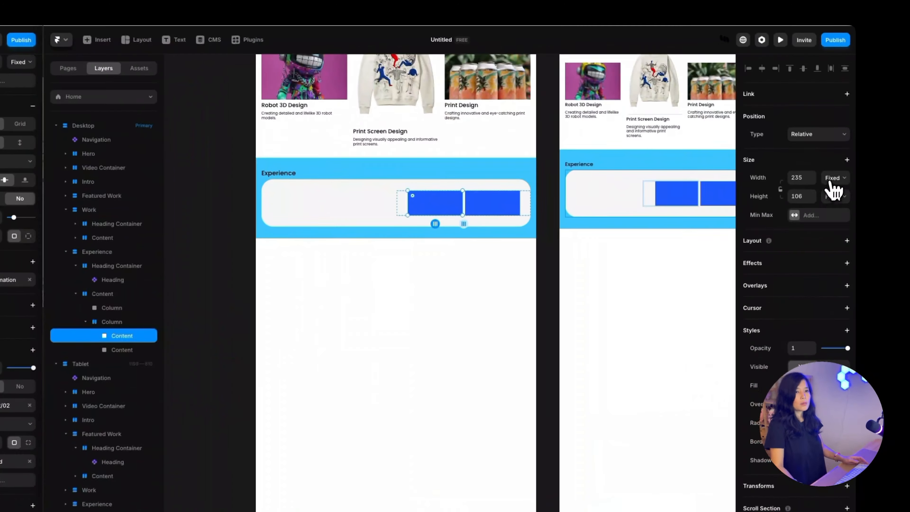
click(844, 191)
click(842, 198)
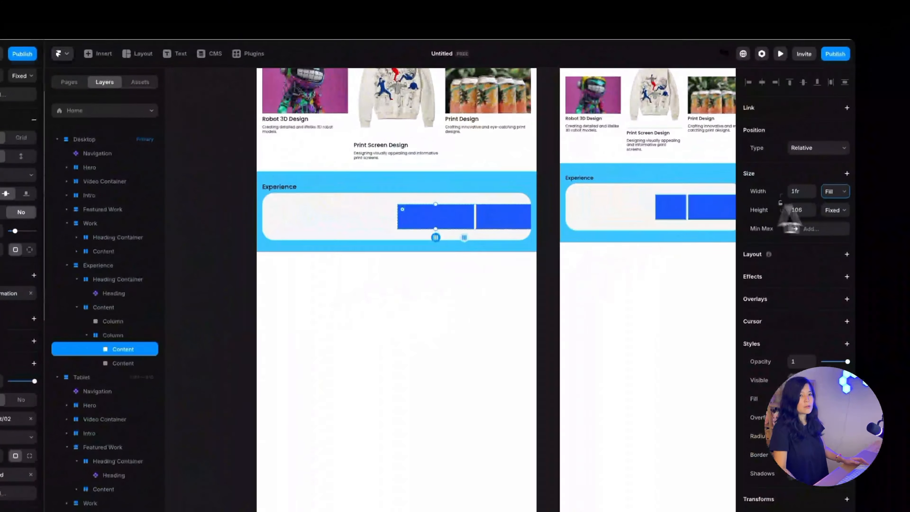
click(830, 210)
click(830, 210)
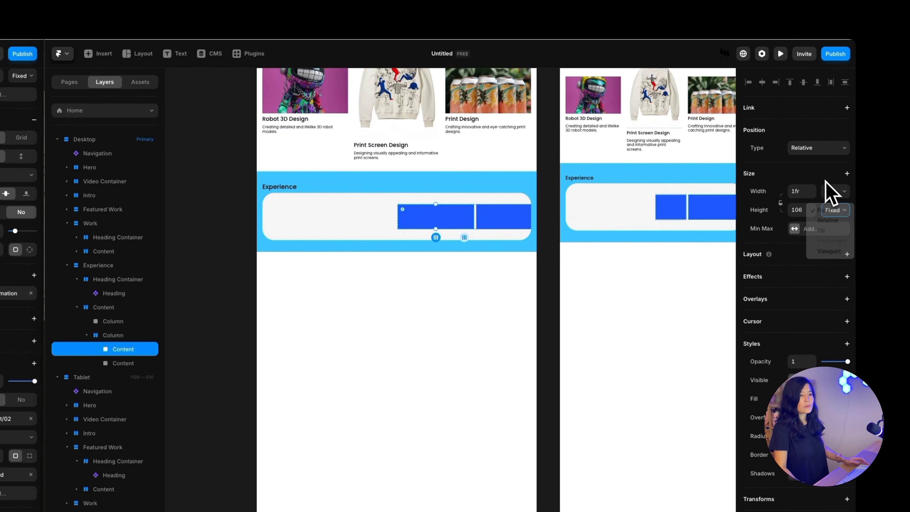
click(123, 363)
click(833, 165)
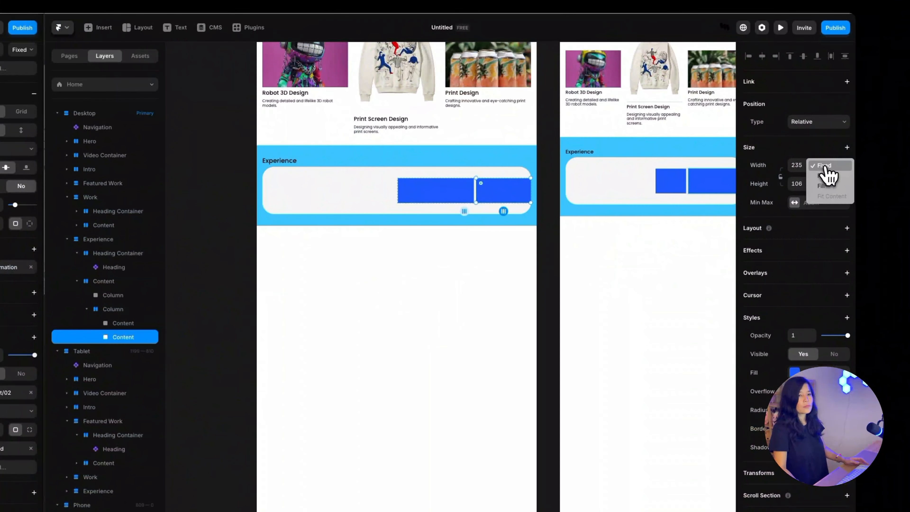
click(829, 194)
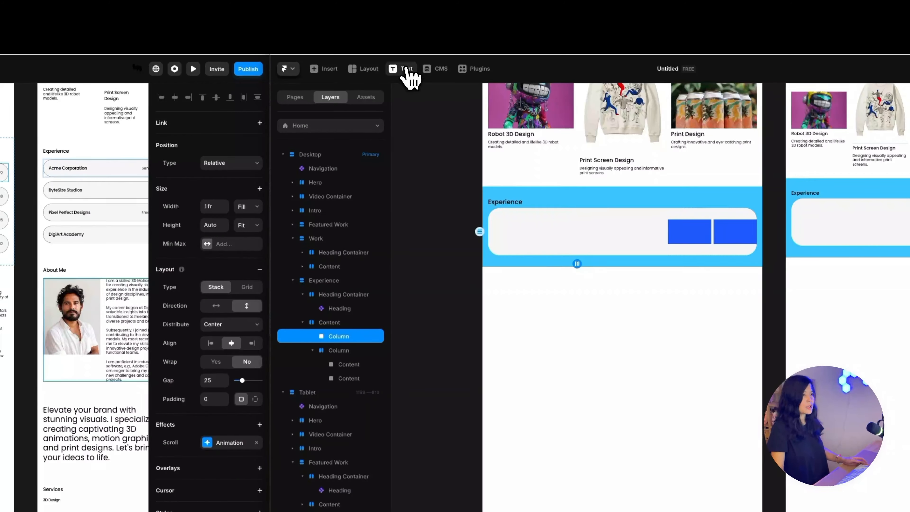
Add an "Acme Corporation" text to the left Column of the Experience section and apply the Heading 4 style
click(516, 121)
click(490, 239)
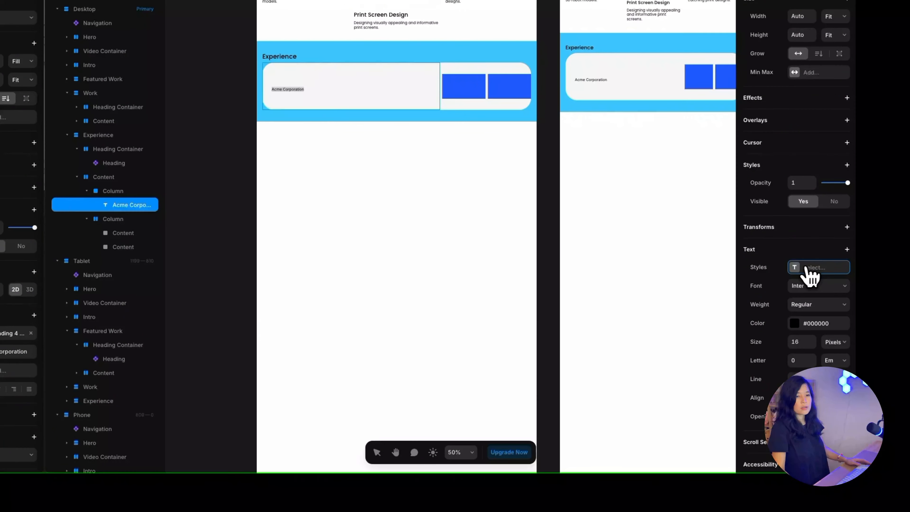
click(807, 272)
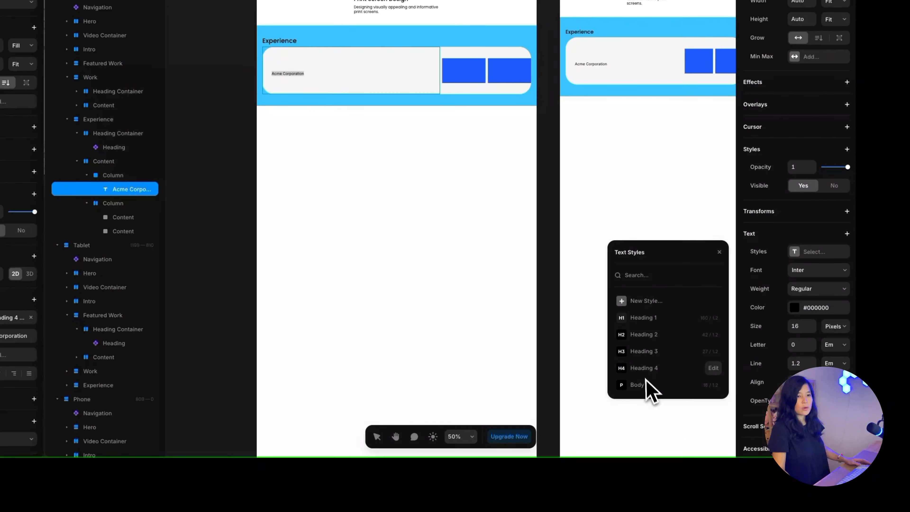
click(642, 371)
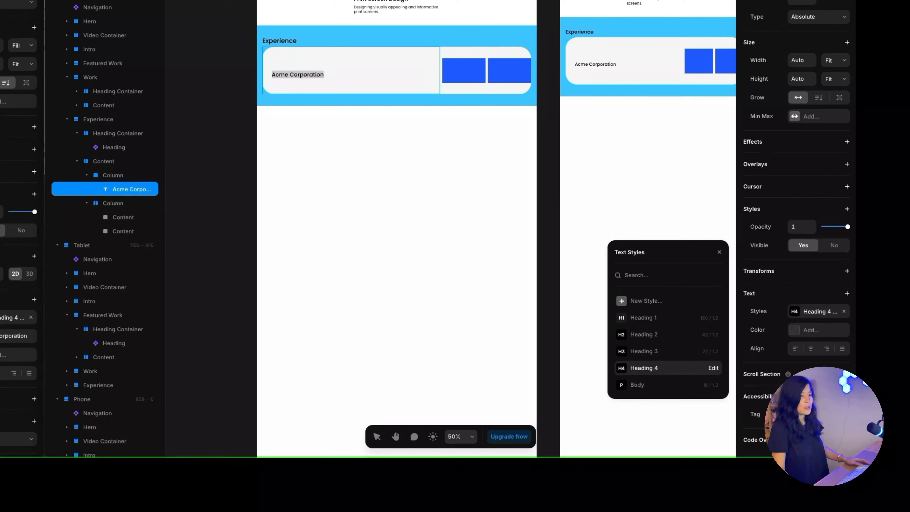
click(795, 355)
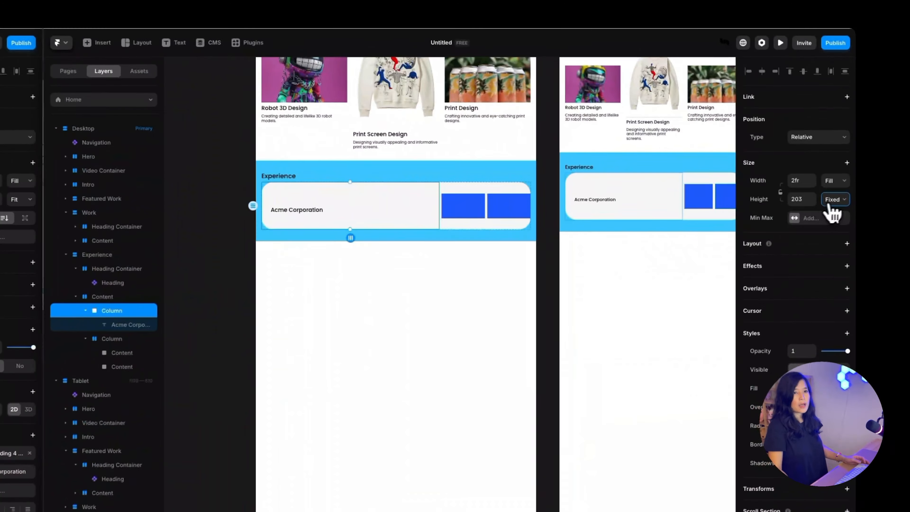
Set the left Column's height to Fit Content and give it a vertical stack with Distribute set to Start and left alignment
click(846, 200)
click(826, 231)
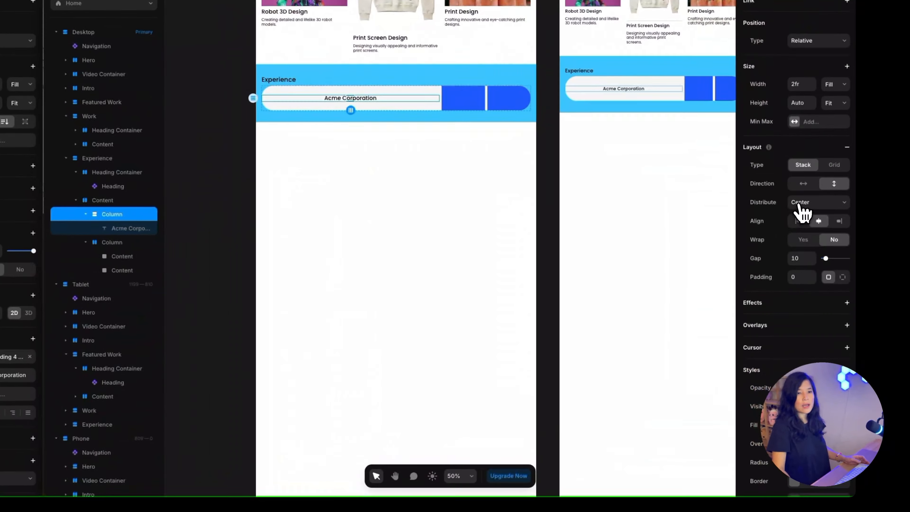
click(828, 250)
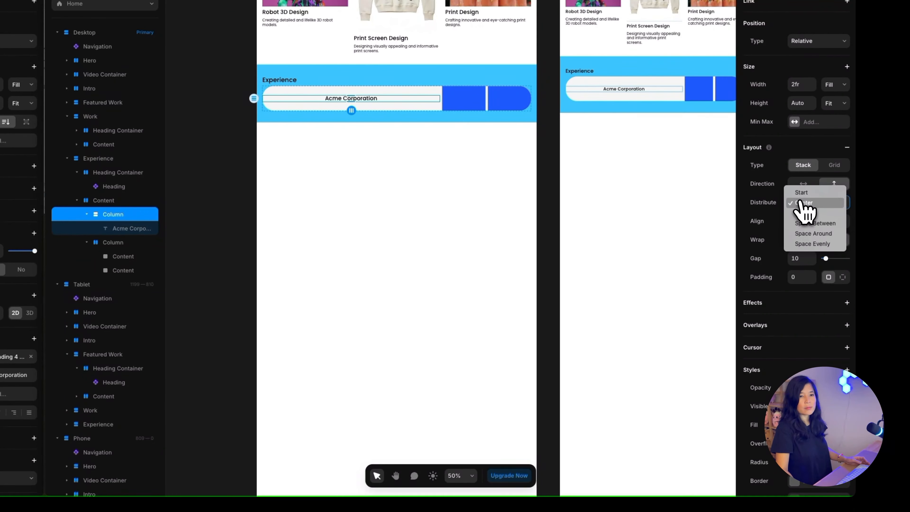
click(829, 248)
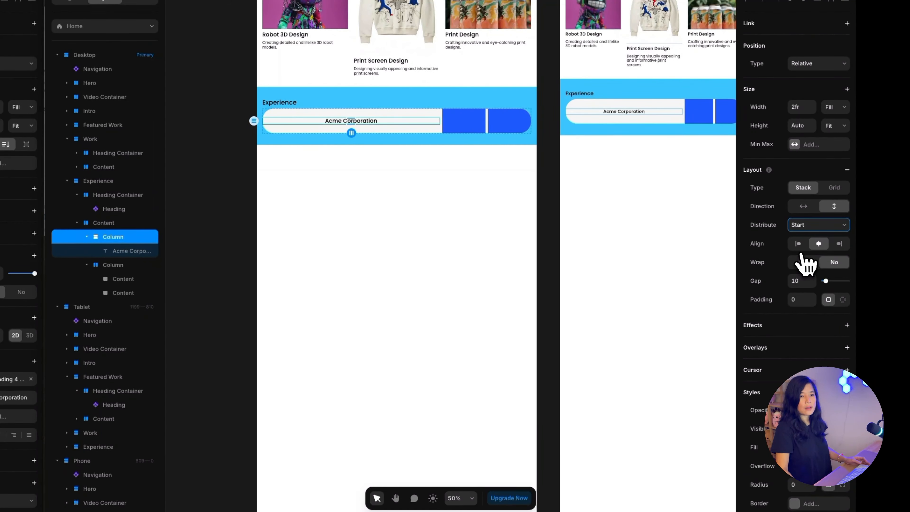
click(798, 245)
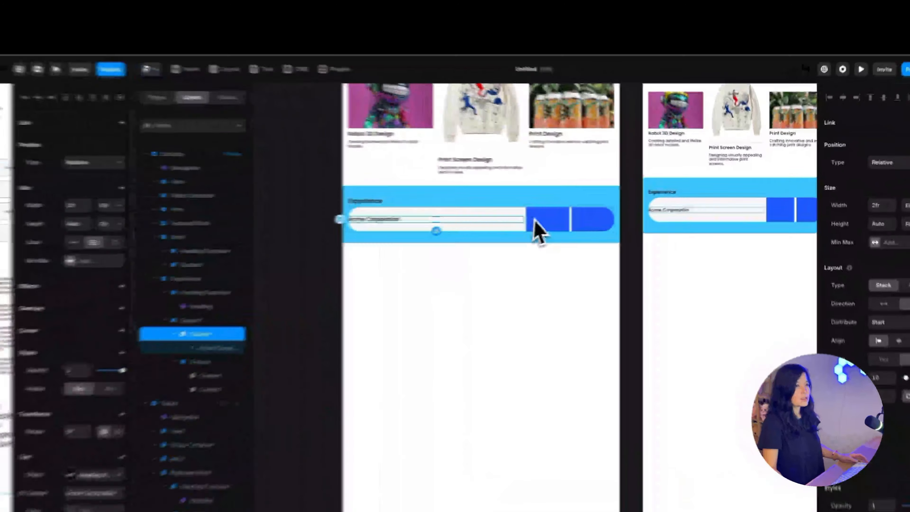
Add a "Senior Graphic Designer" text inside the first Content frame of the Experience section's right Column
click(664, 197)
click(681, 196)
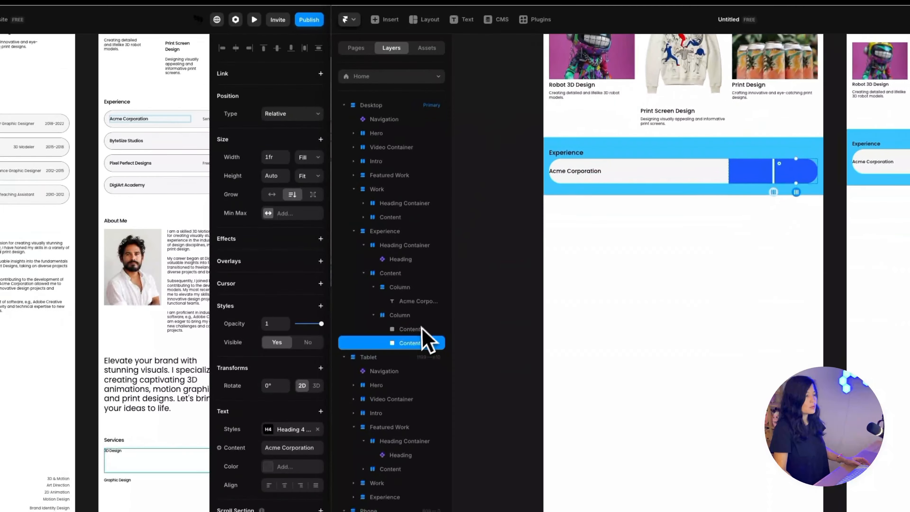
click(422, 328)
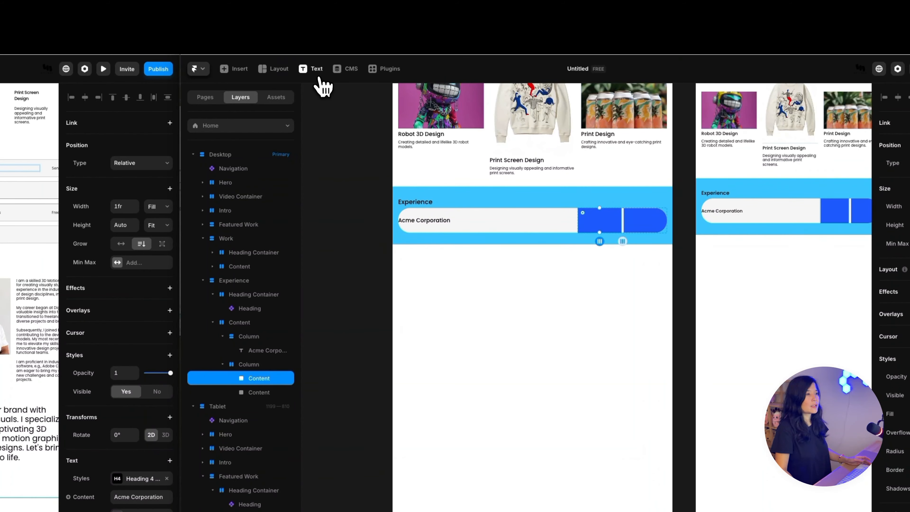
click(467, 23)
click(736, 170)
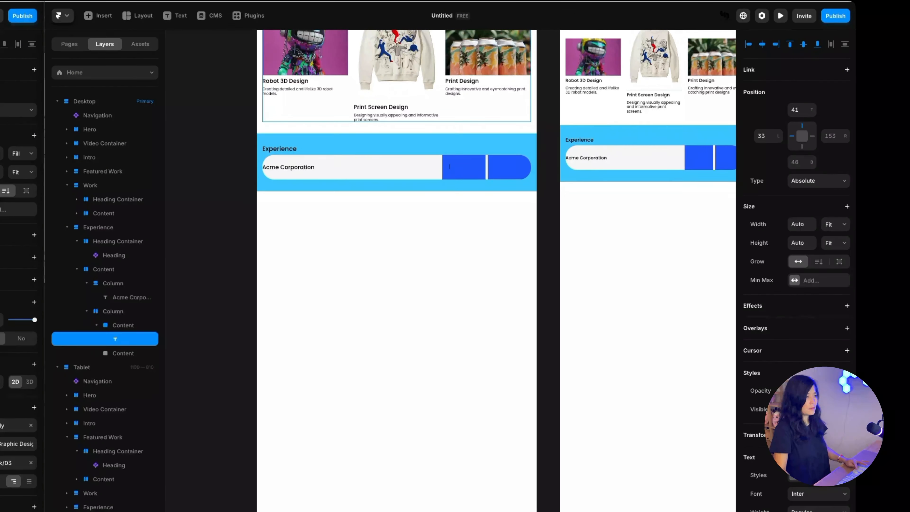
key(super+v)
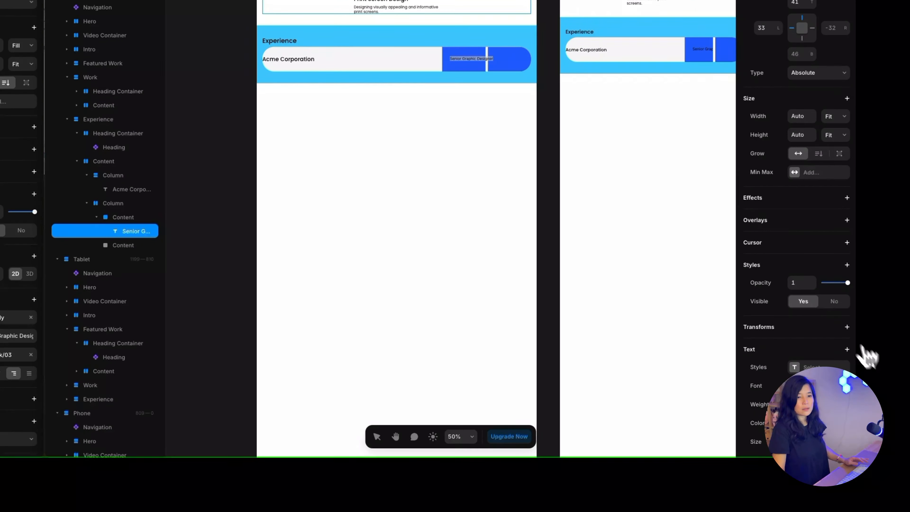
click(809, 474)
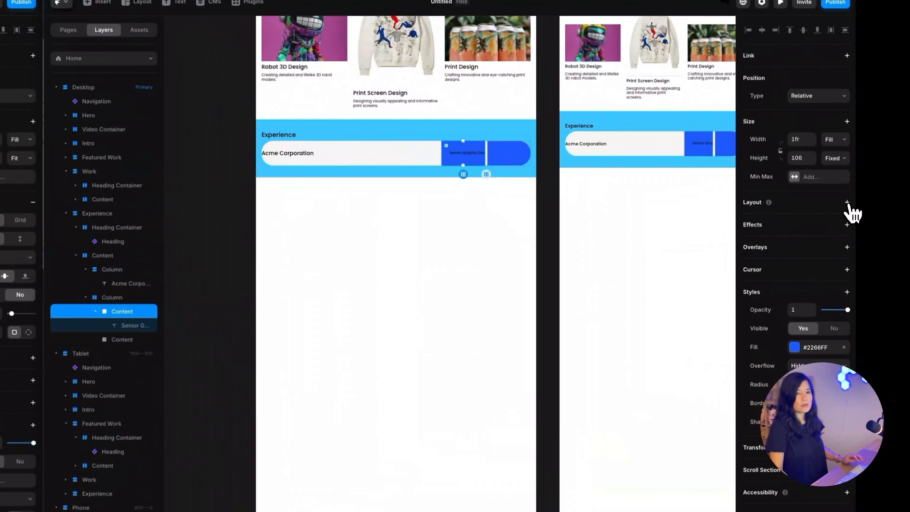
Add a stack layout to the first Content frame in the Experience section's right Column and set its height to Fit Content
click(851, 222)
click(835, 158)
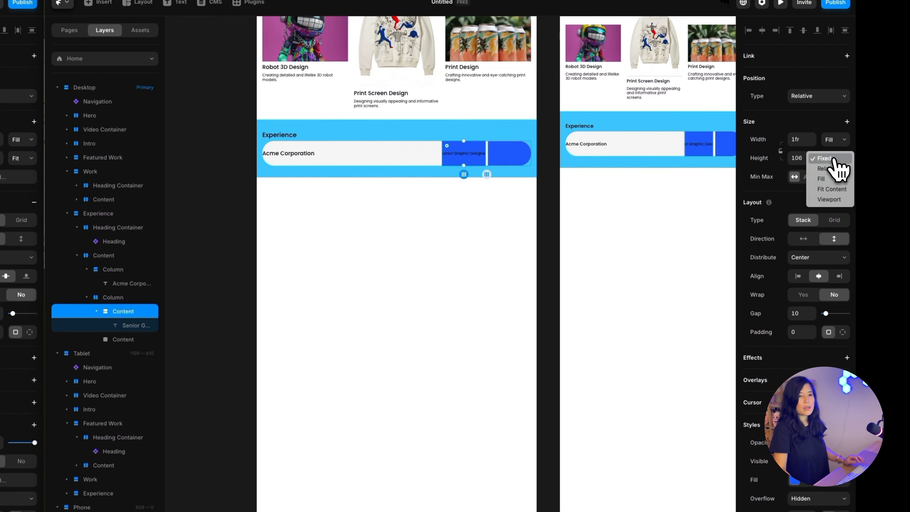
click(829, 192)
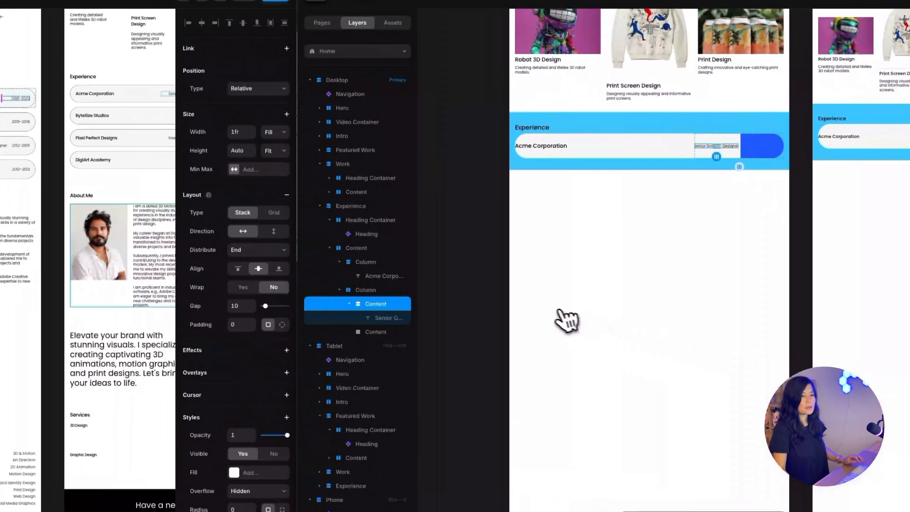
Replace the second Content frame in the Experience section's right Column with a copy of the first one
click(96, 217)
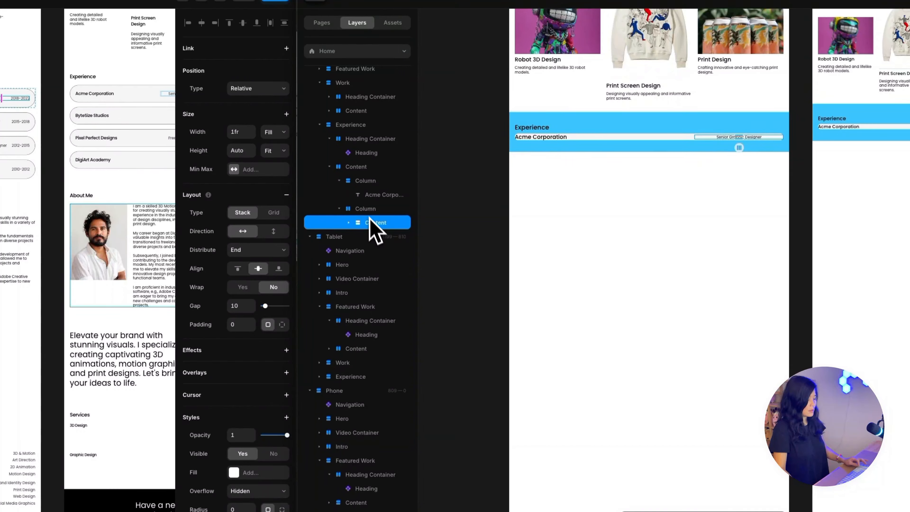
click(367, 210)
key(ctrl+v)
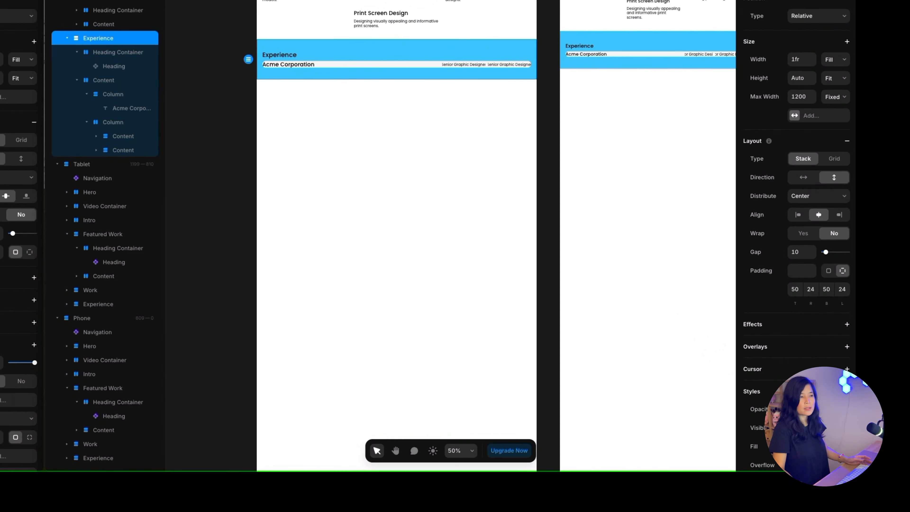
Remove the Experience section's blue fill and set the padding of its Content row to 24
scroll(812, 368, down, 4)
click(843, 275)
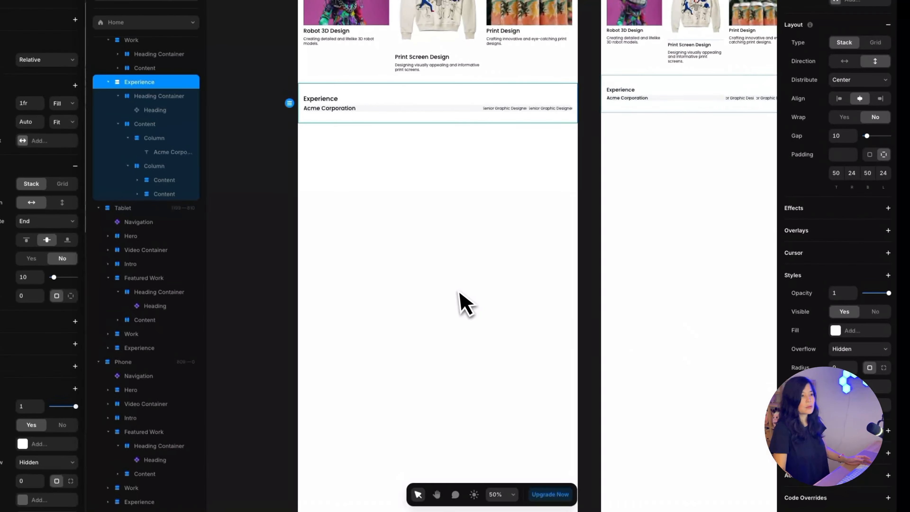
click(107, 69)
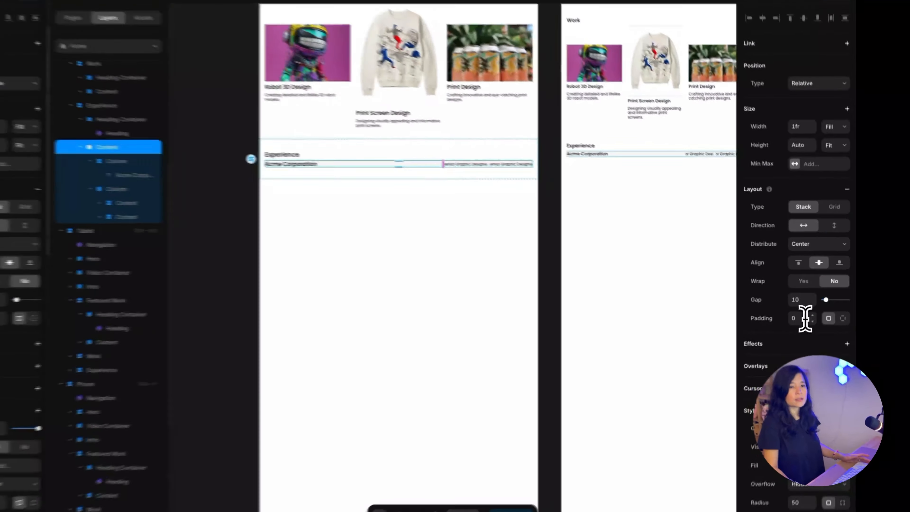
click(825, 287)
text(24)
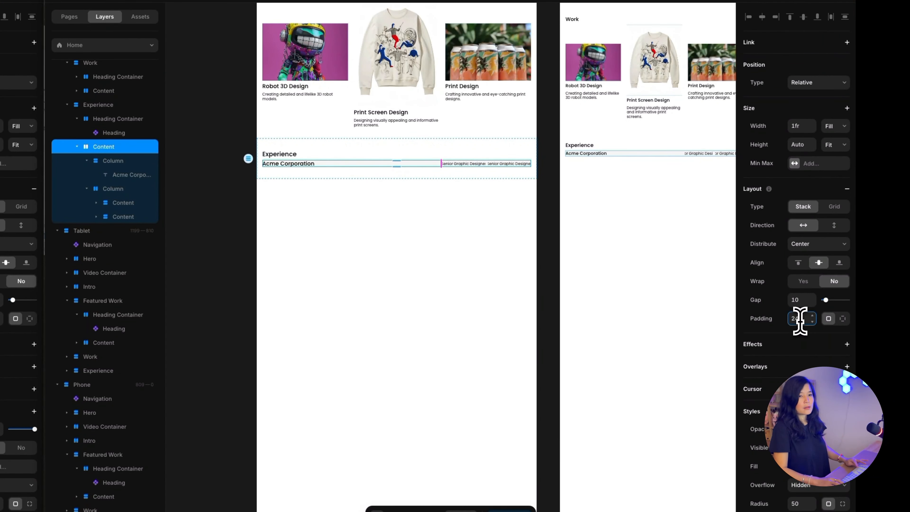
key(Return)
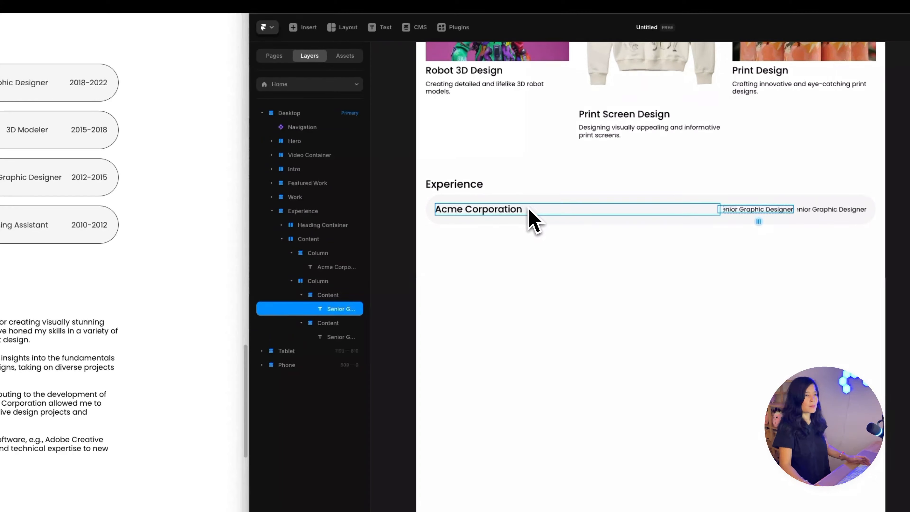
Set the width of the Column holding the Acme Corporation text to 1fr
click(259, 223)
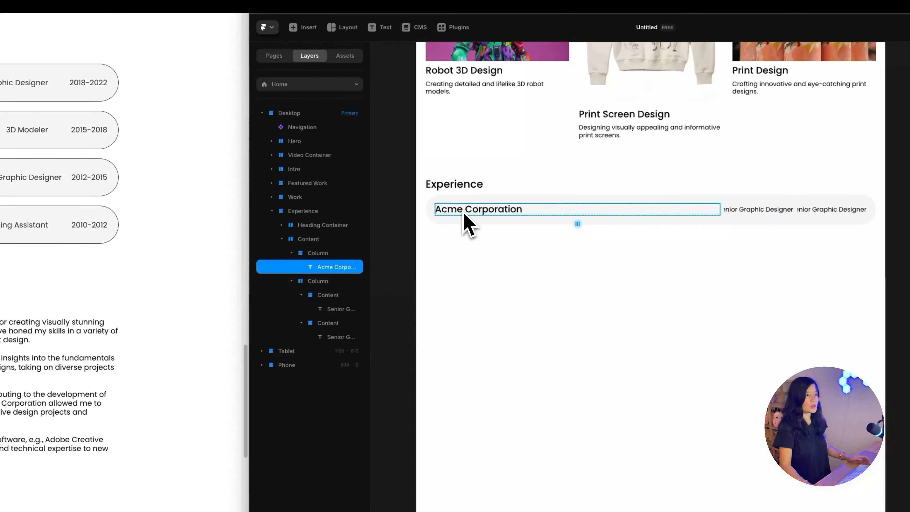
click(318, 255)
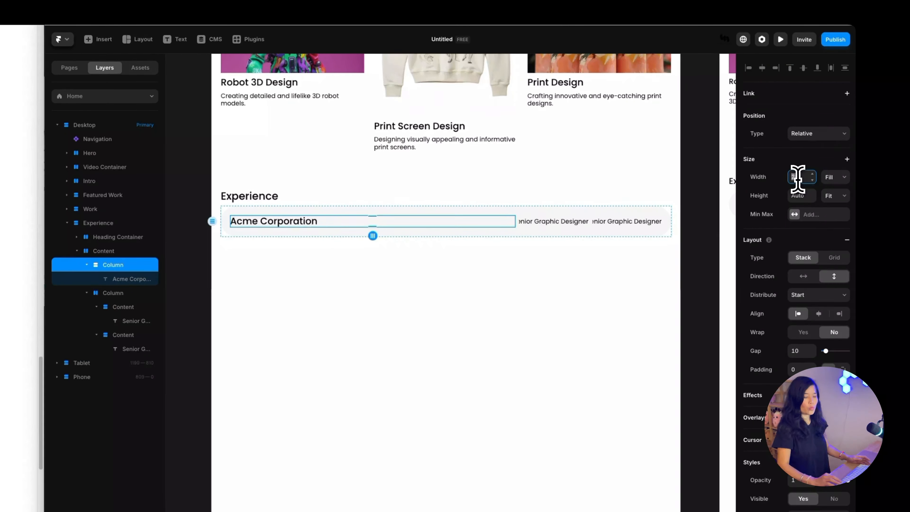
text(1fr)
click(640, 253)
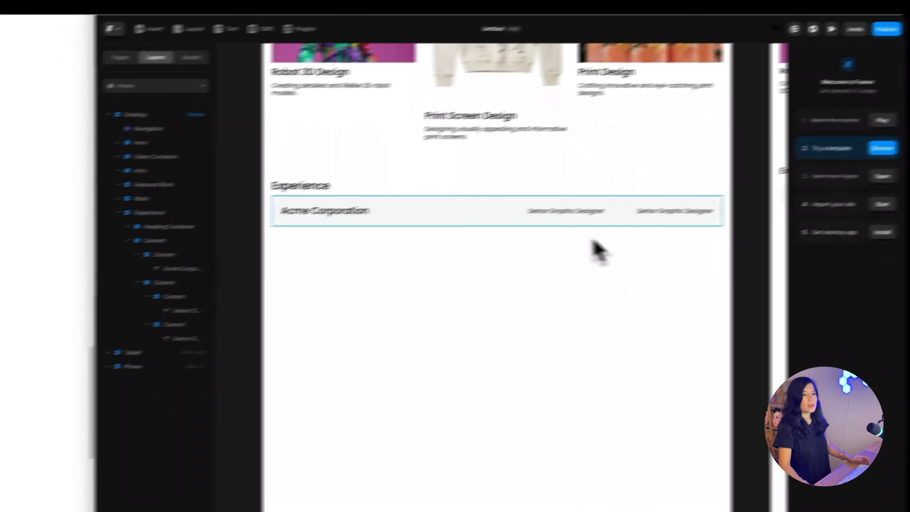
Set the width of both Content frames in the Experience row's right Column to Fit Content
click(493, 223)
click(129, 309)
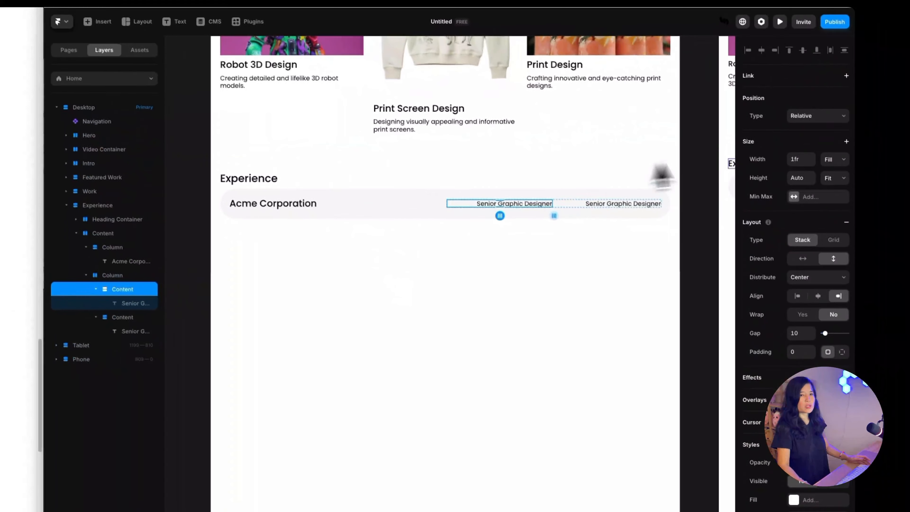
click(835, 159)
click(829, 175)
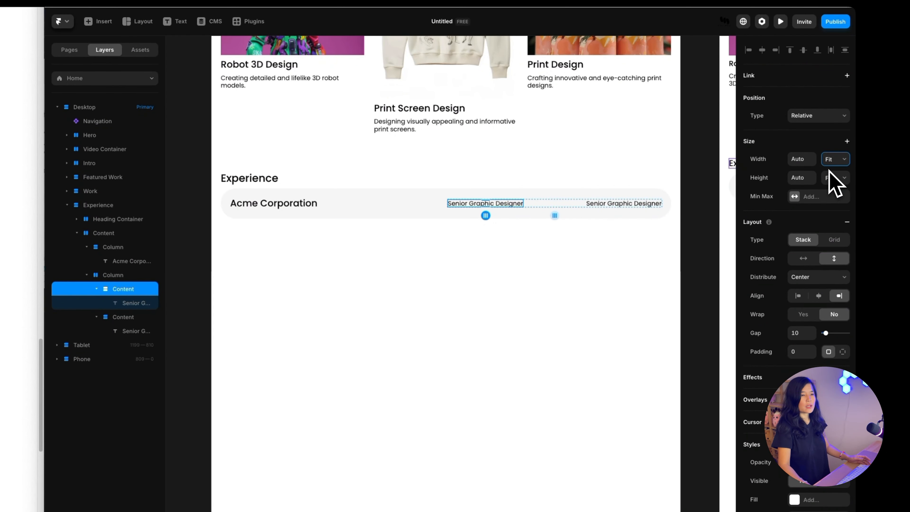
click(806, 277)
click(801, 289)
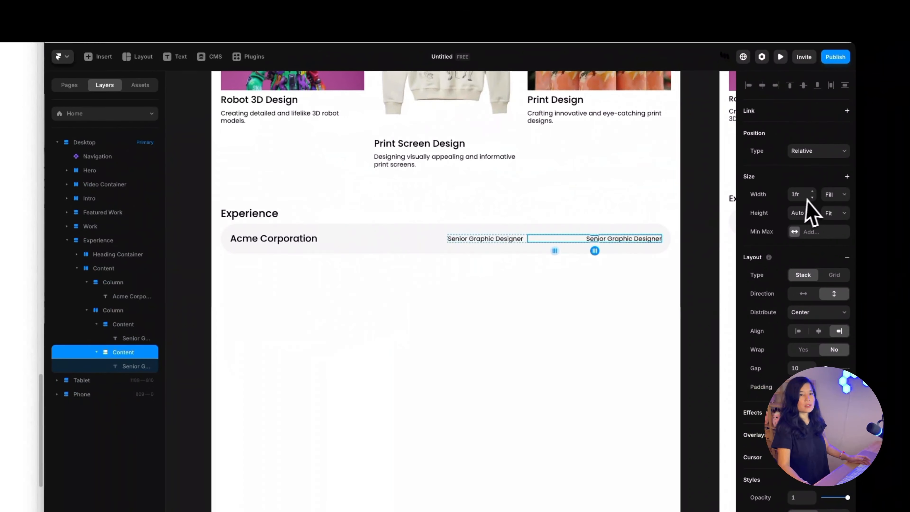
click(835, 159)
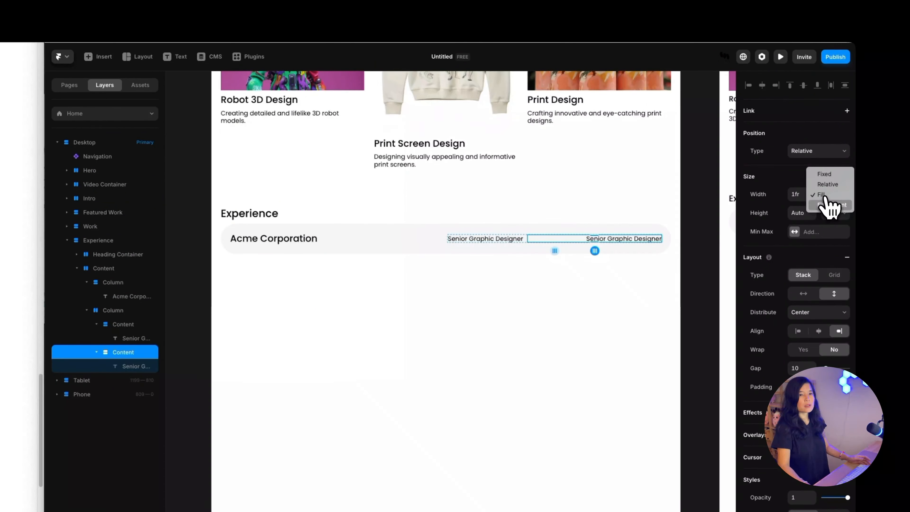
click(827, 205)
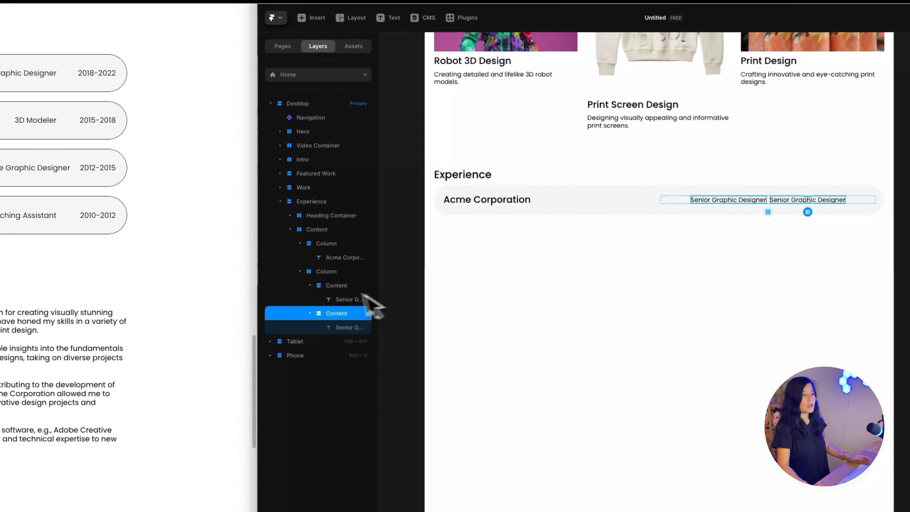
Set the Distribute option of the Experience row's right Column to End
click(114, 312)
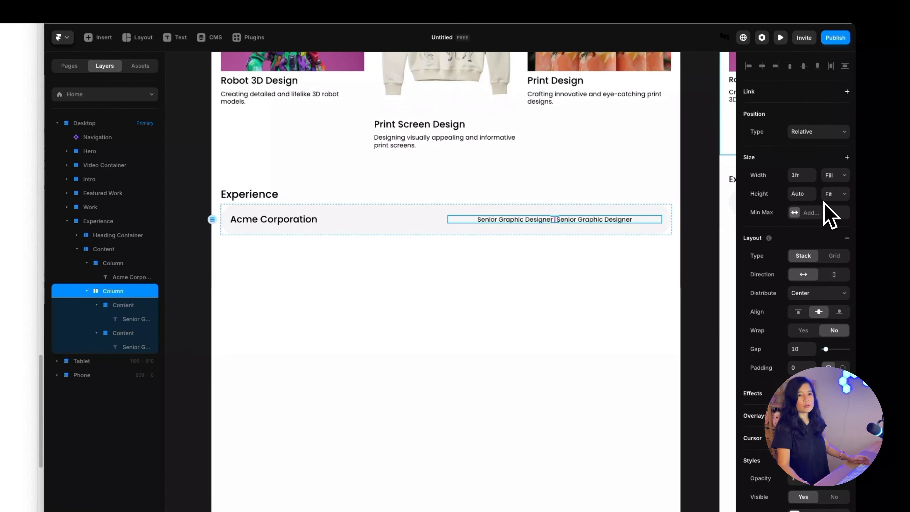
click(815, 293)
click(802, 305)
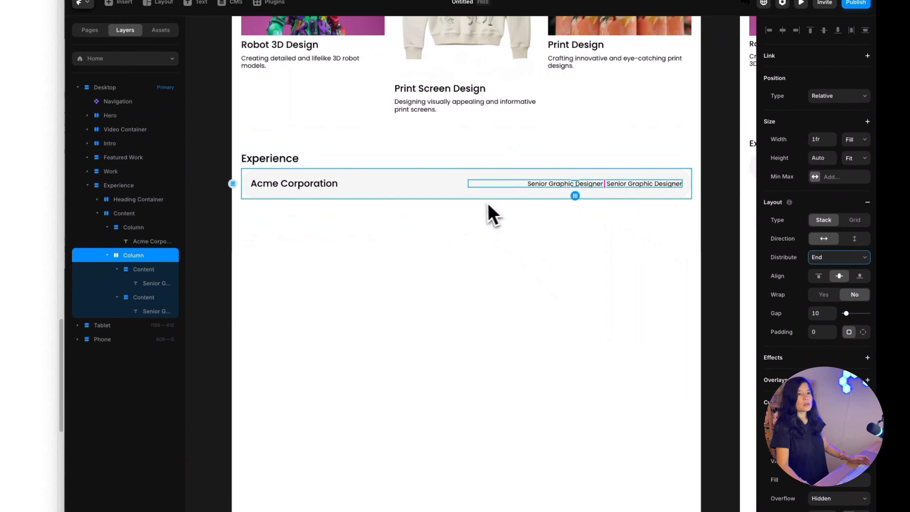
Add a solid border of width 1 to the Content frame of the Acme Corporation row
click(474, 232)
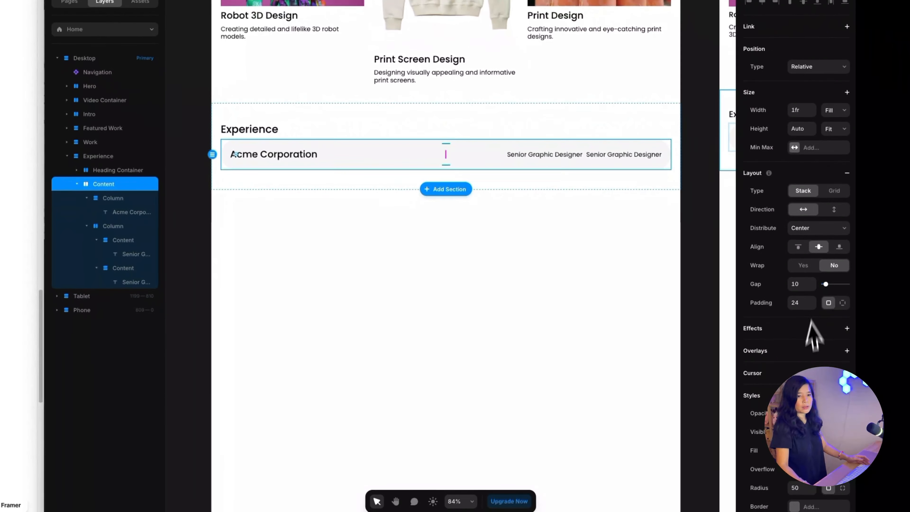
scroll(903, 419, down, 4)
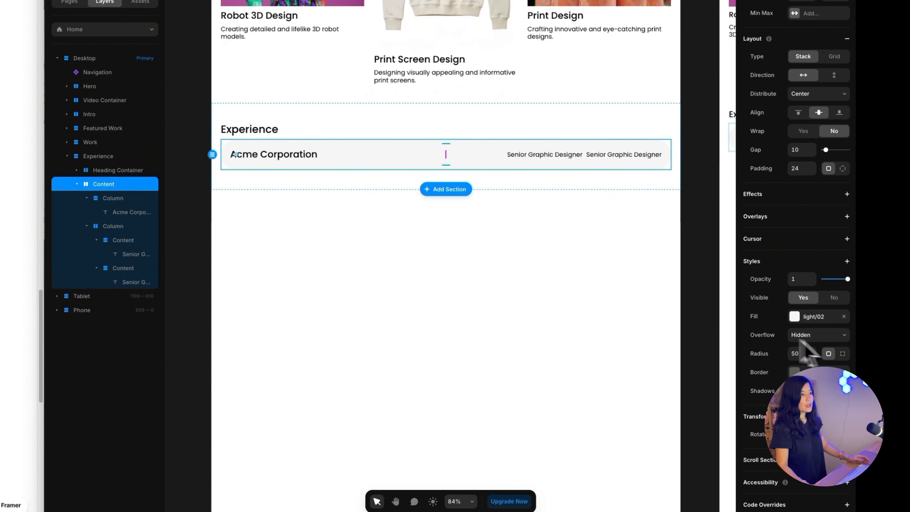
click(808, 372)
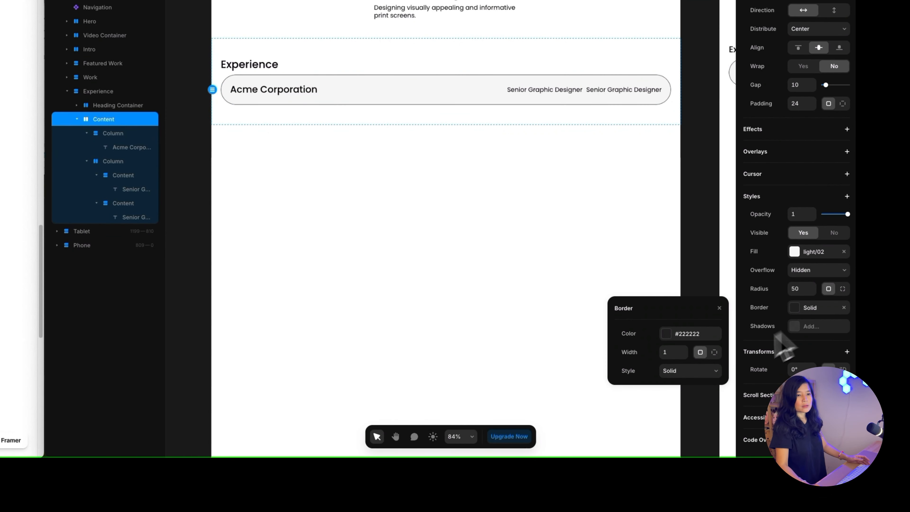
click(667, 333)
key(Escape)
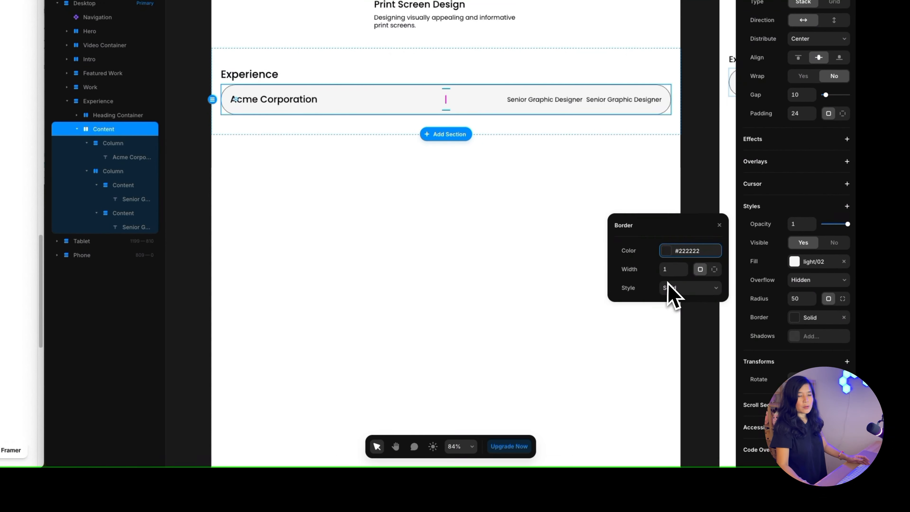
Create a color style named dark/03 with the value #2E2D2D from the row's border color
click(665, 252)
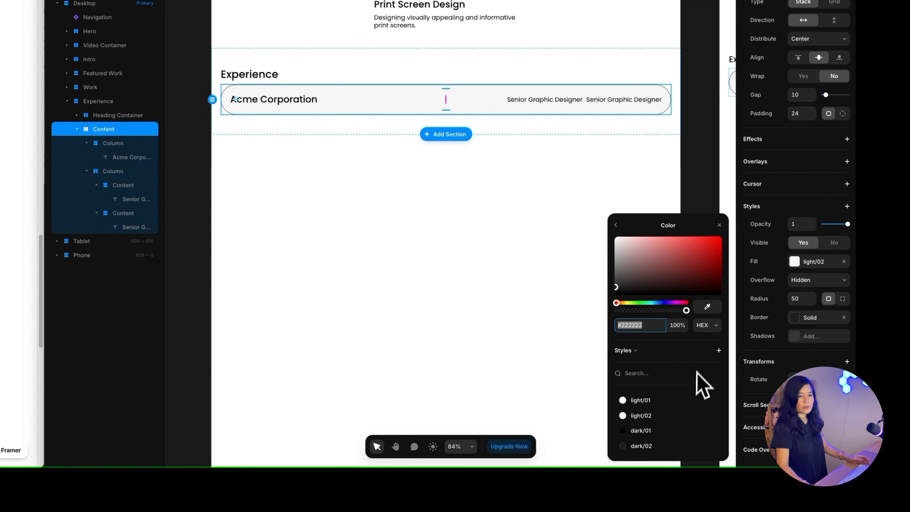
click(720, 351)
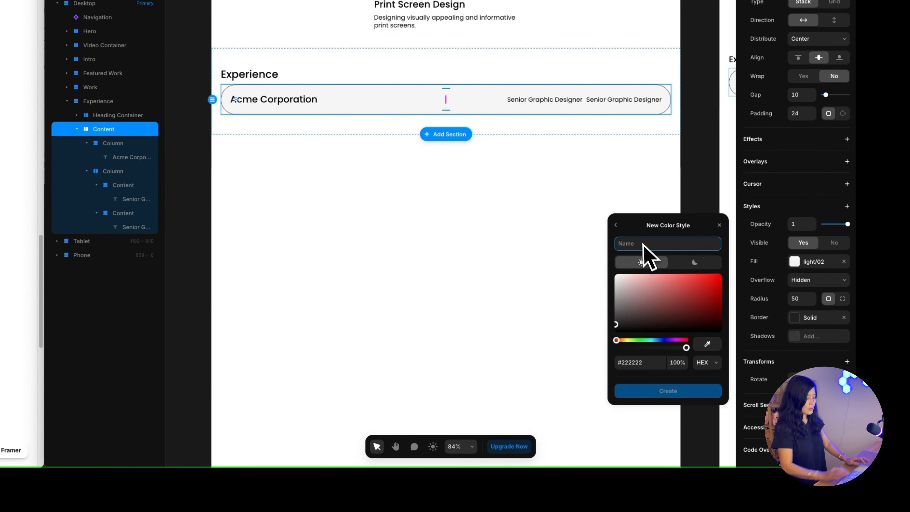
text(dark/03)
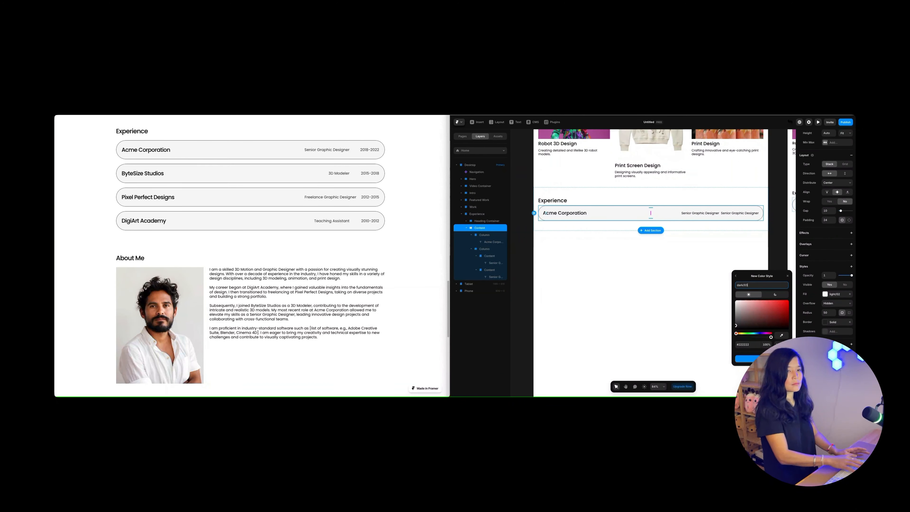
click(741, 345)
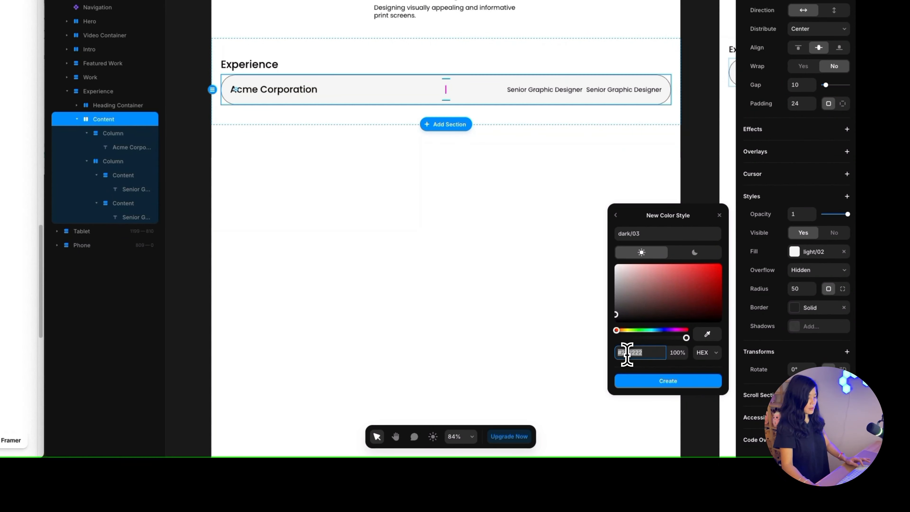
text(#2E2D2D)
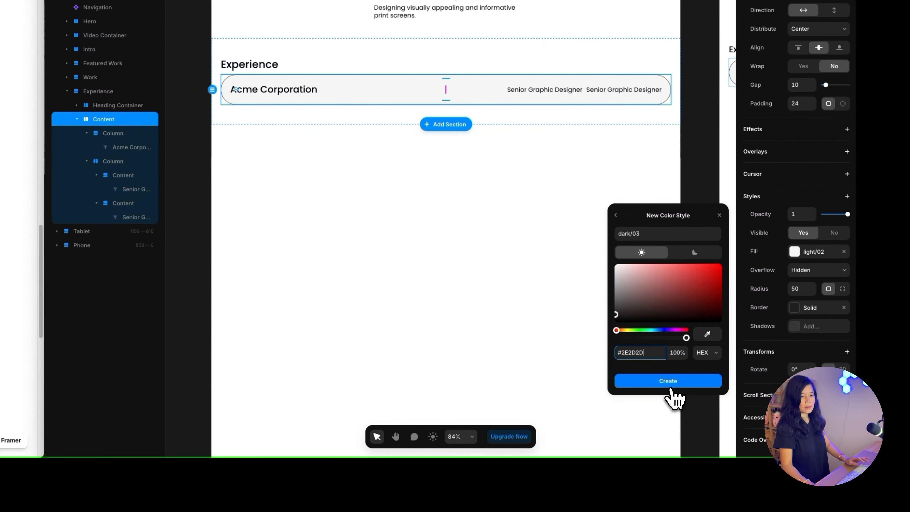
click(668, 382)
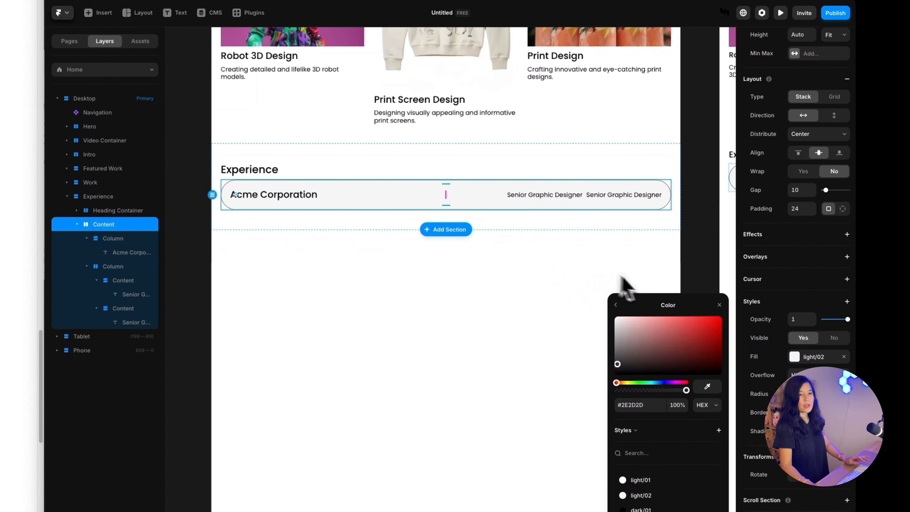
click(623, 173)
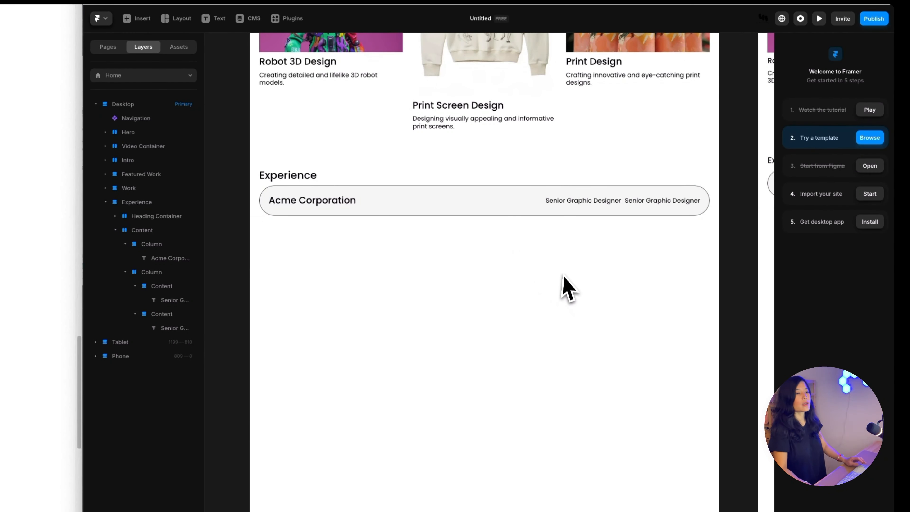
Change the Experience row's Content frame on the Phone breakpoint to a vertical stack direction
scroll(562, 269, right, 8)
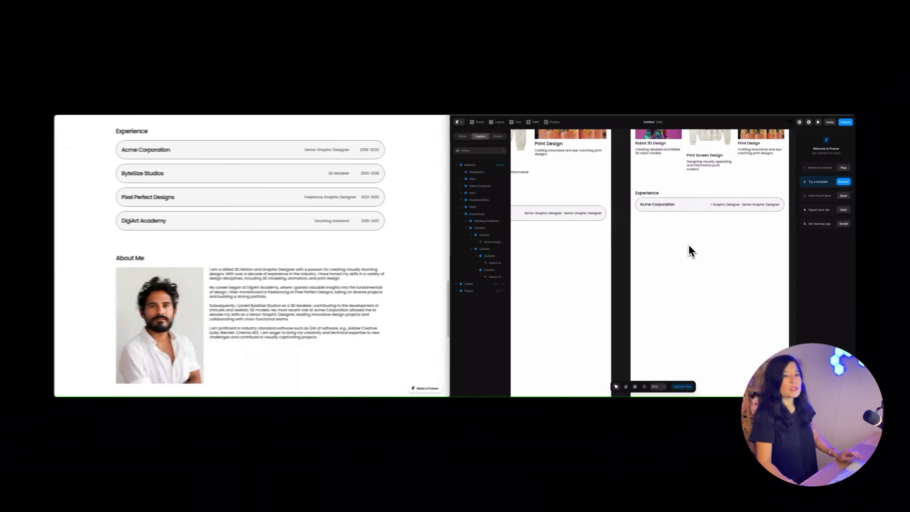
scroll(689, 245, right, 8)
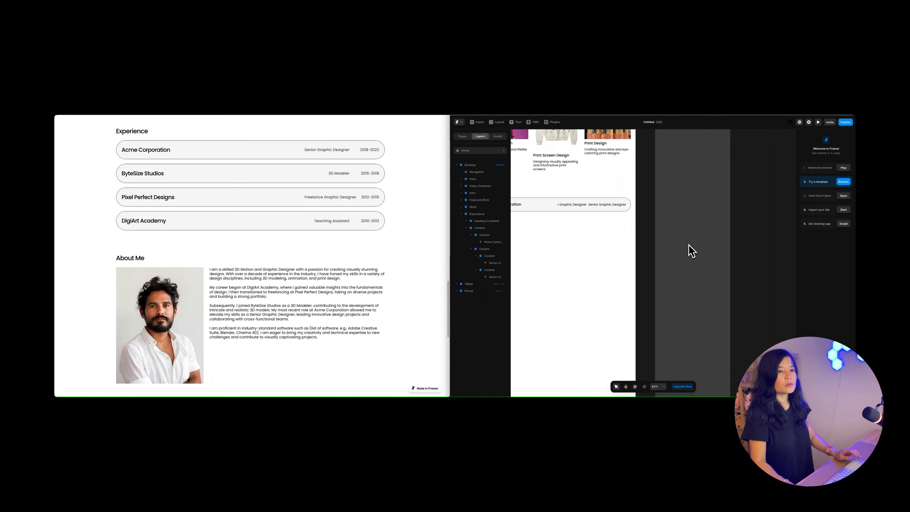
click(658, 218)
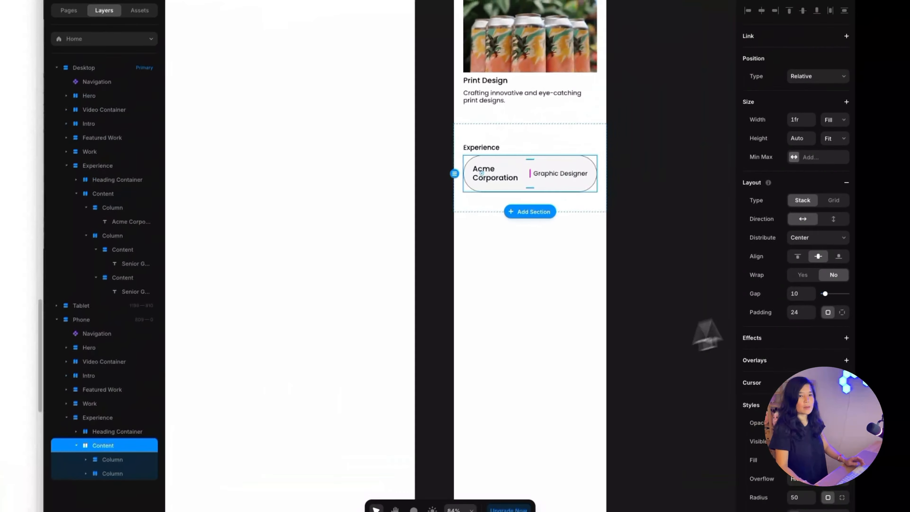
click(899, 228)
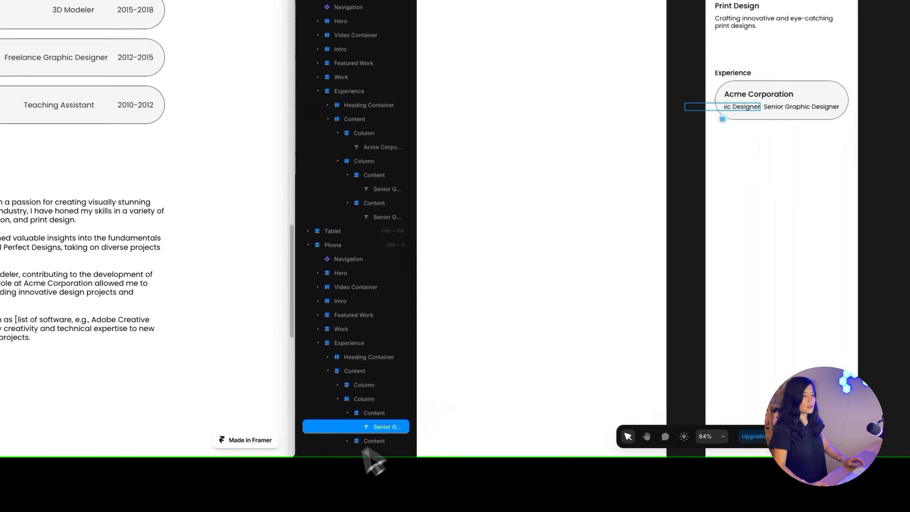
Stack the role Column of the Experience row vertically on the Phone breakpoint and align its contents to the left
click(118, 474)
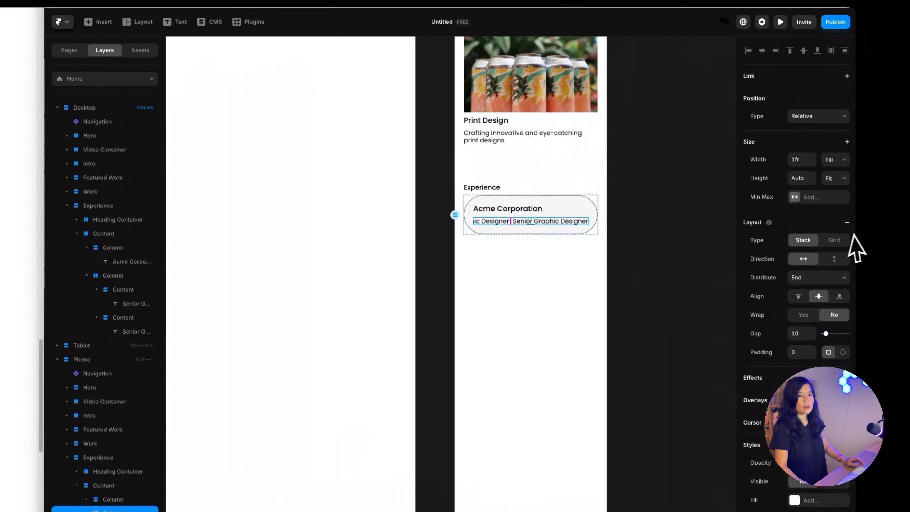
click(834, 258)
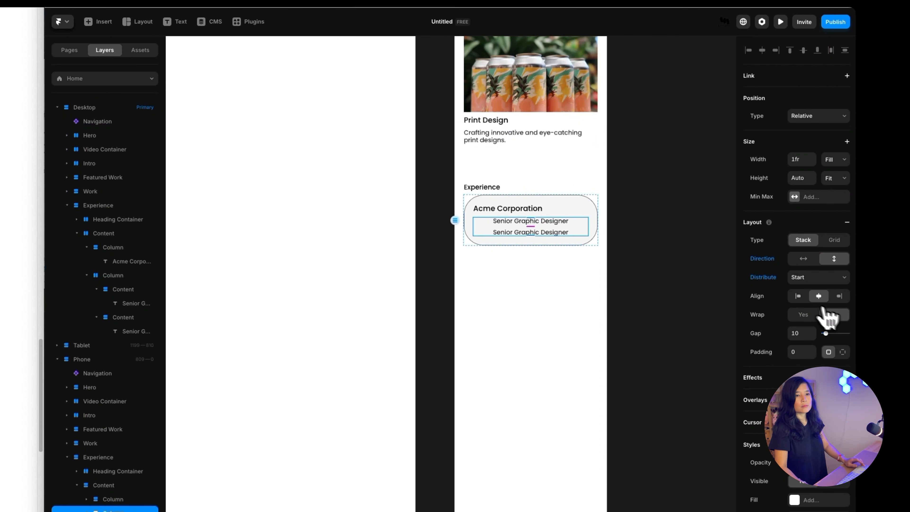
click(798, 296)
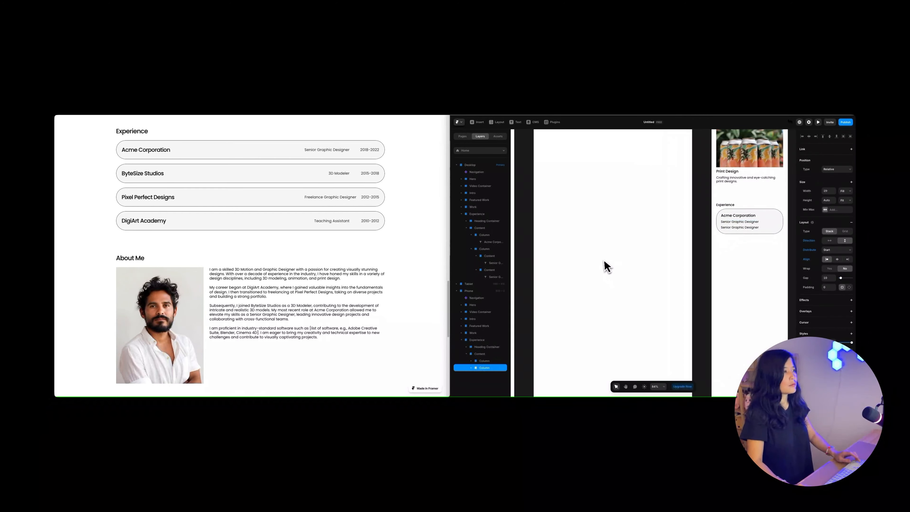
Replace the second Senior Graphic Designer text in the Desktop Acme Corporation row with 2018-2022
scroll(606, 265, right, 5)
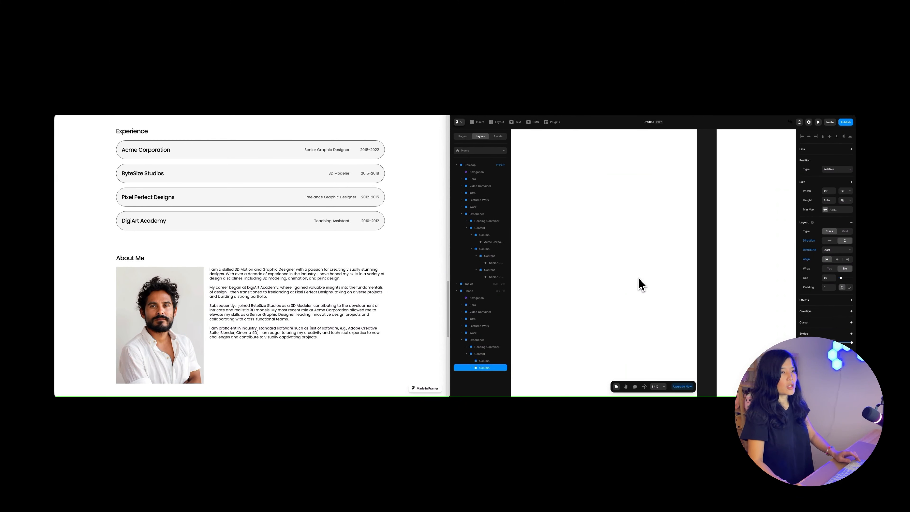
scroll(645, 281, left, 3)
scroll(659, 291, up, 5)
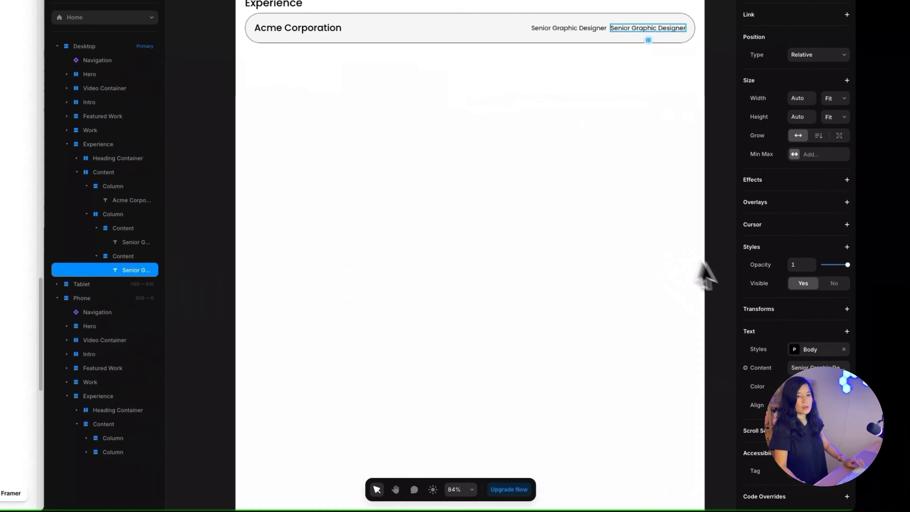
click(797, 366)
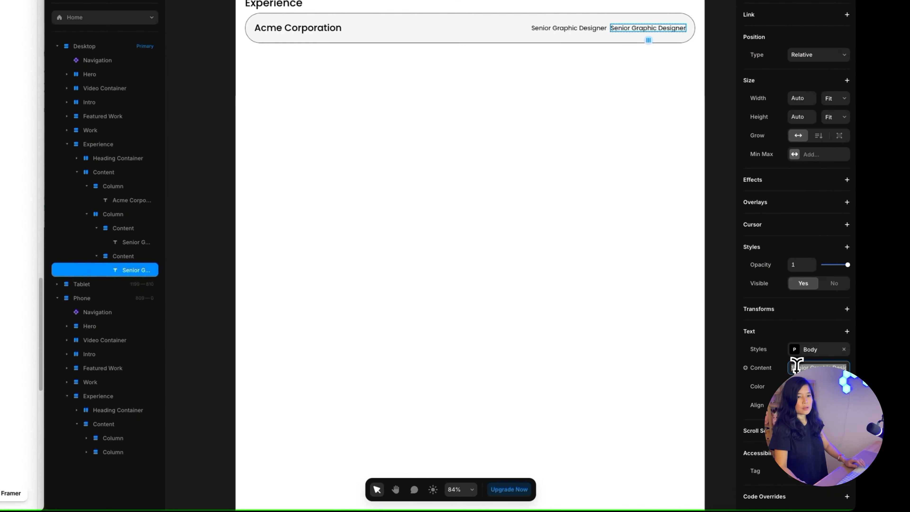
text(2018-2022)
key(Return)
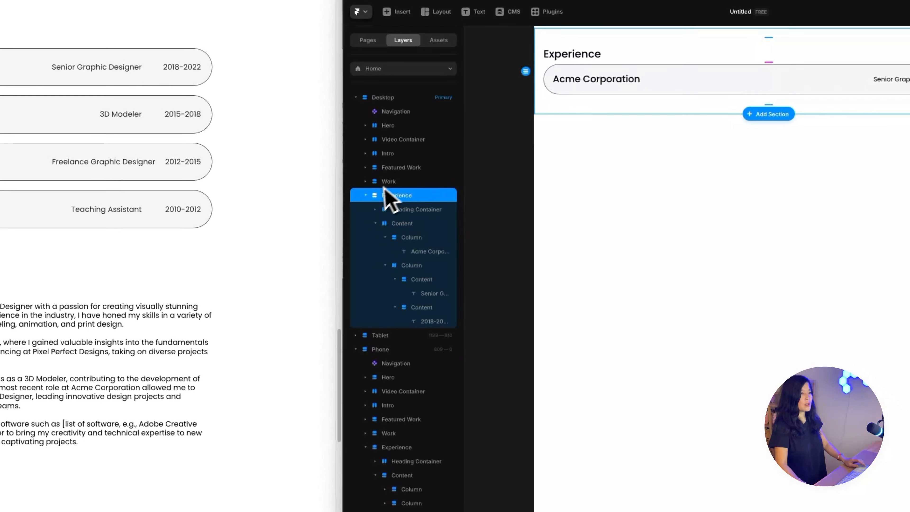
Duplicate the Acme Corporation Content row three times within the Desktop Experience section and collapse the copies in the layer tree
click(228, 280)
click(400, 223)
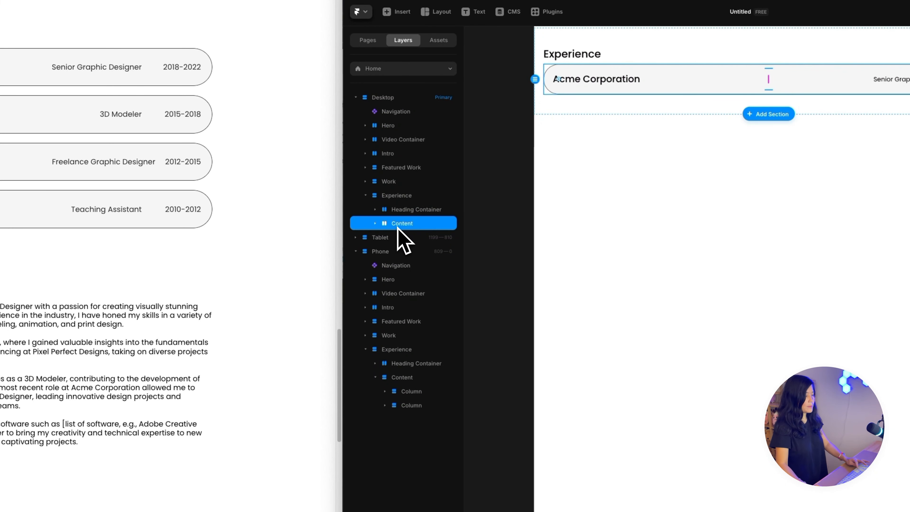
click(398, 197)
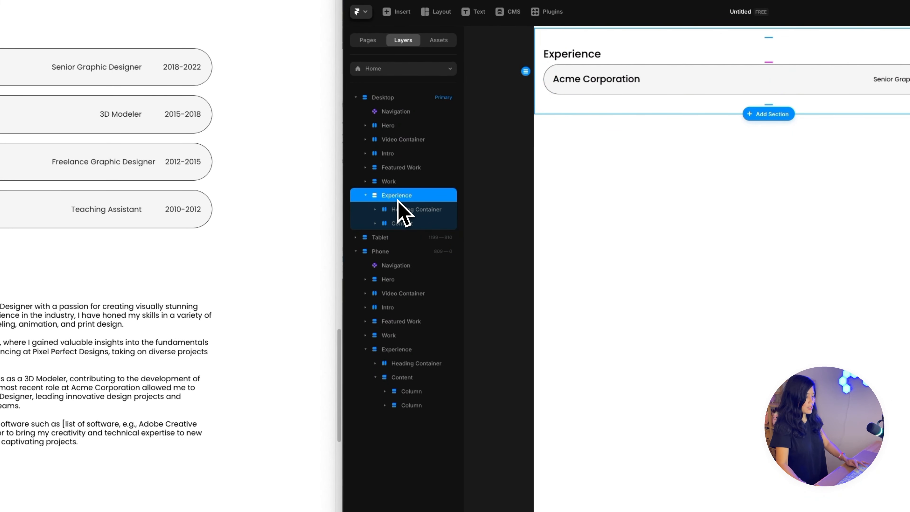
key(super+d)
key(super+d)
key(super+d)
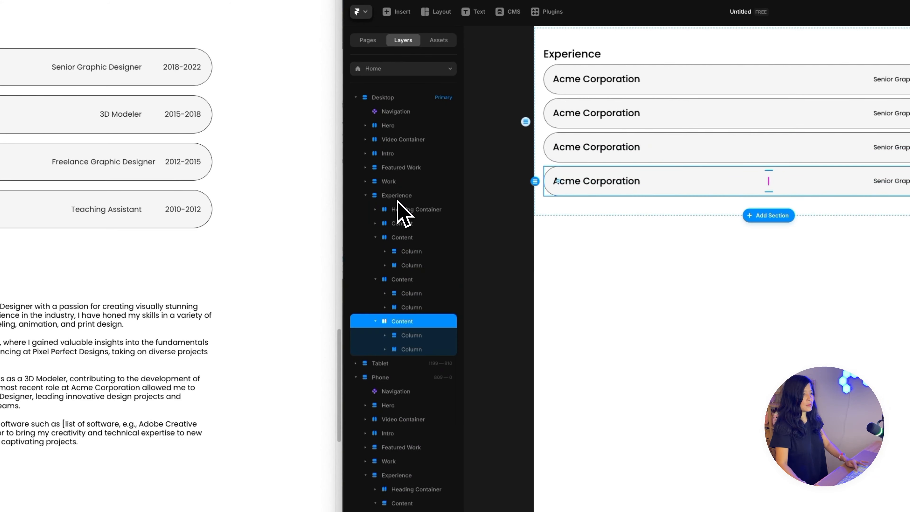
click(375, 279)
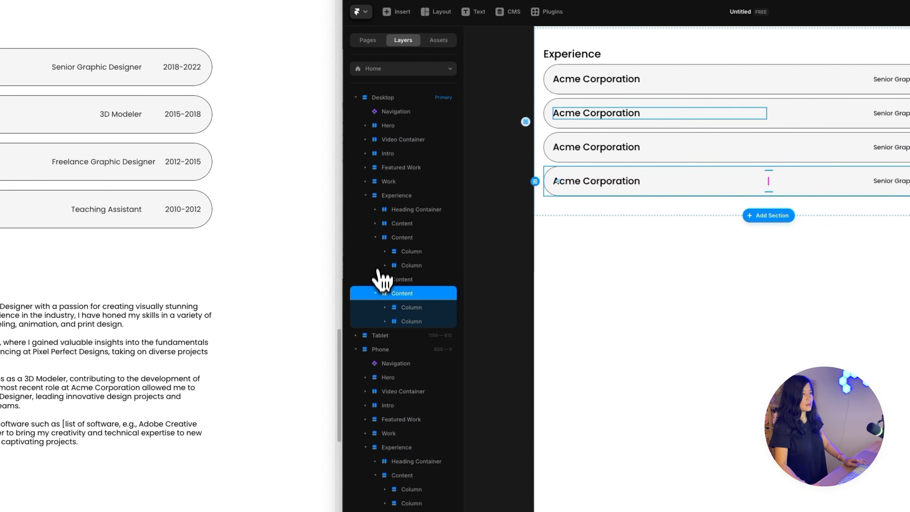
click(375, 237)
Copy ByteSize Studios from the reference site and use it as the company name in the second Experience row
drag(190, 171, 283, 185)
key(super+c)
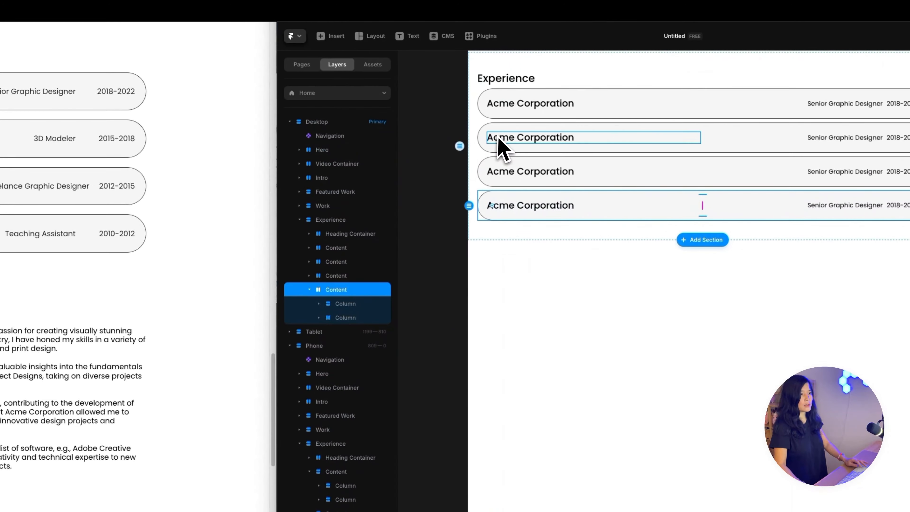
click(356, 319)
click(497, 139)
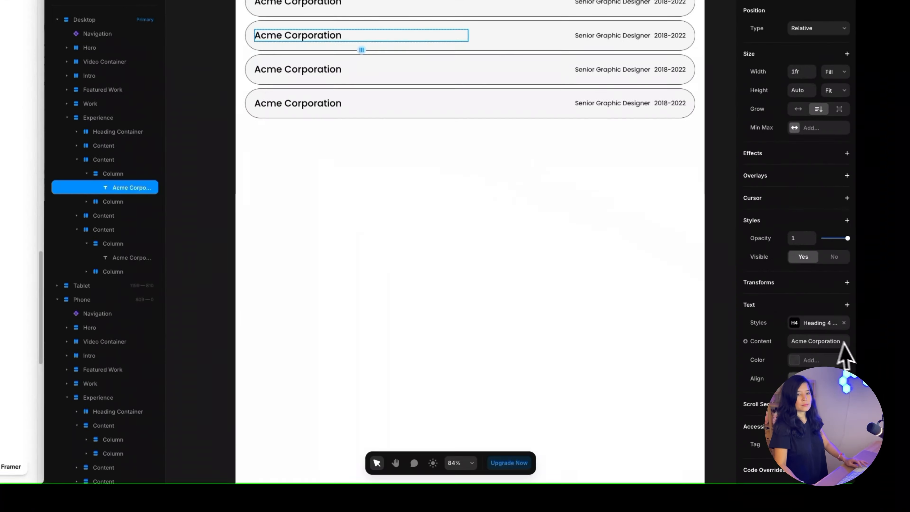
click(844, 342)
key(super+v)
Set the ByteSize Studios row's role to 3D Modeler and its dates to 2015-2018
click(86, 202)
click(97, 215)
click(114, 231)
click(806, 342)
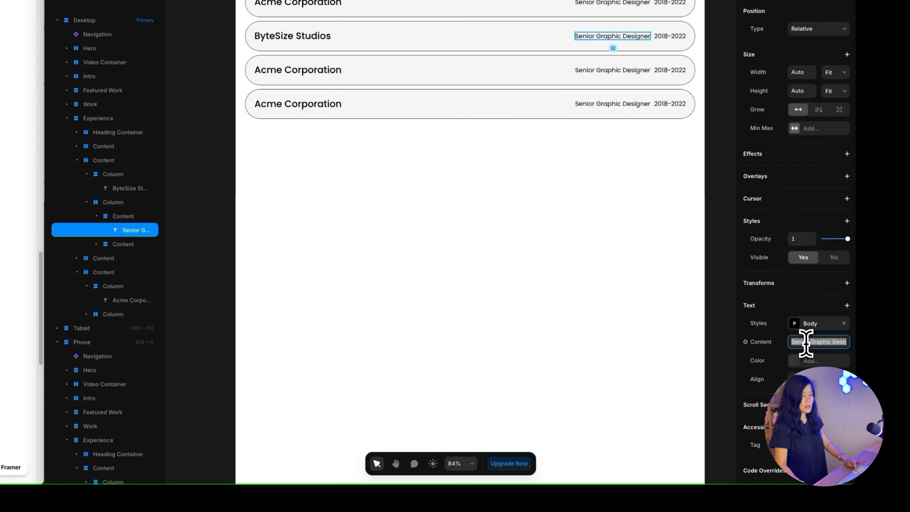
text(3D Modeler)
drag(376, 171, 337, 174)
click(670, 36)
click(808, 342)
key(super+v)
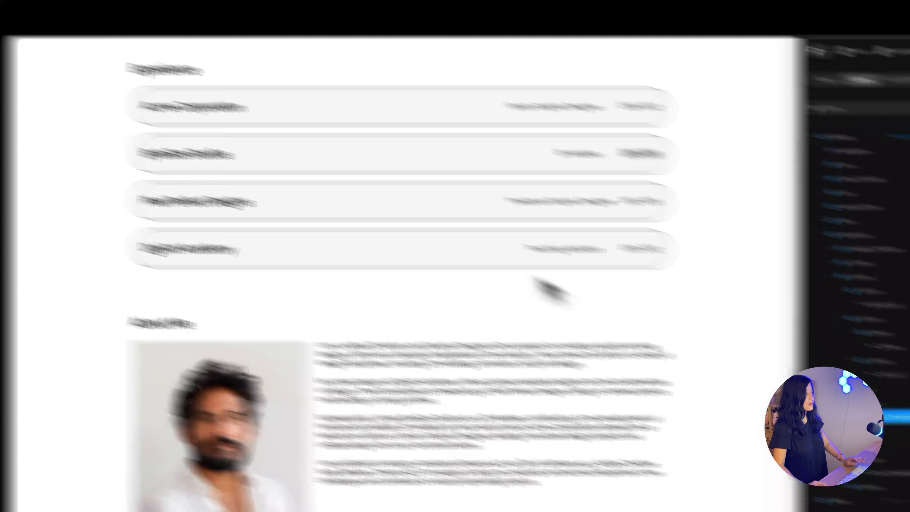
Copy Pixel Perfect Designs from the reference site and use it as the company name in the third Experience row
drag(256, 203, 140, 203)
key(super+c)
click(815, 342)
key(super+v)
Set the Pixel Perfect Designs row's role to Freelance Graphic Designer and its dates to 2012-2015, copying both from the reference
click(889, 445)
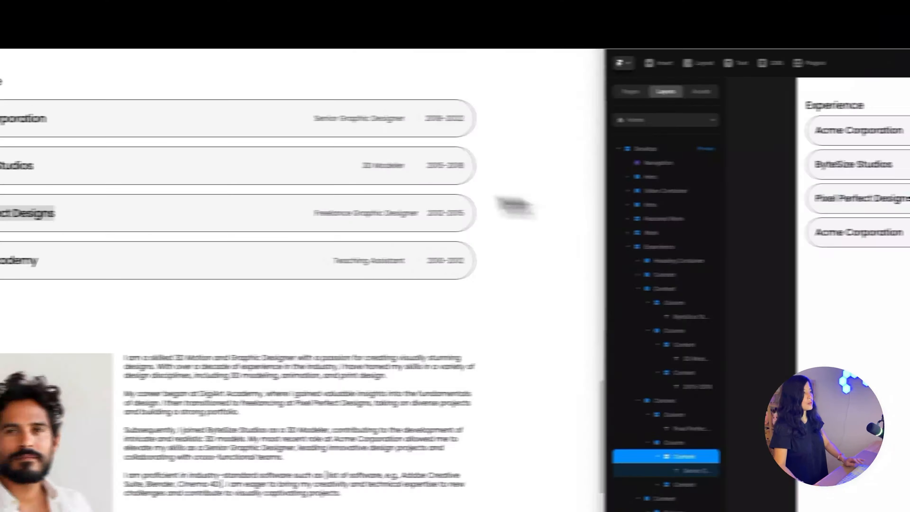
drag(312, 213, 429, 217)
key(super+c)
click(811, 325)
key(super+v)
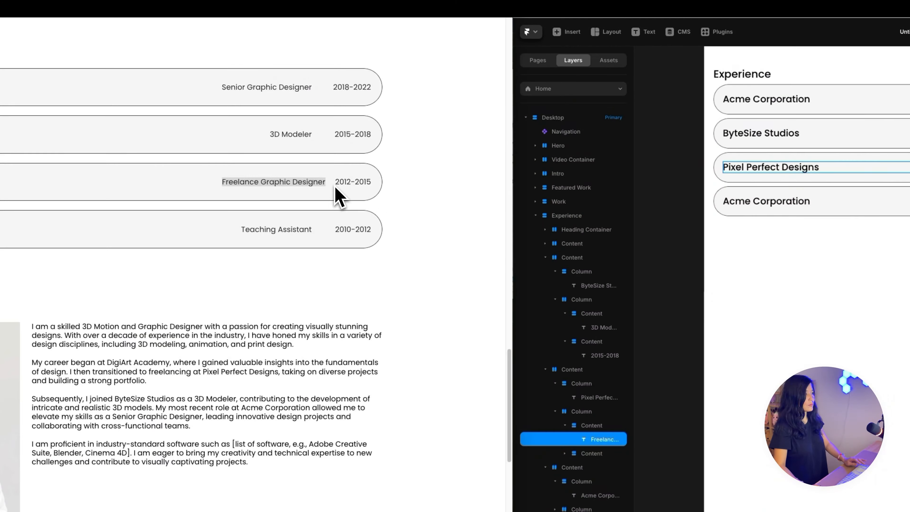
drag(335, 181, 371, 182)
key(super+c)
click(660, 178)
click(809, 359)
key(super+v)
Change the company name in the fourth Experience row to DigiArt Academy
click(767, 201)
drag(791, 353, 842, 354)
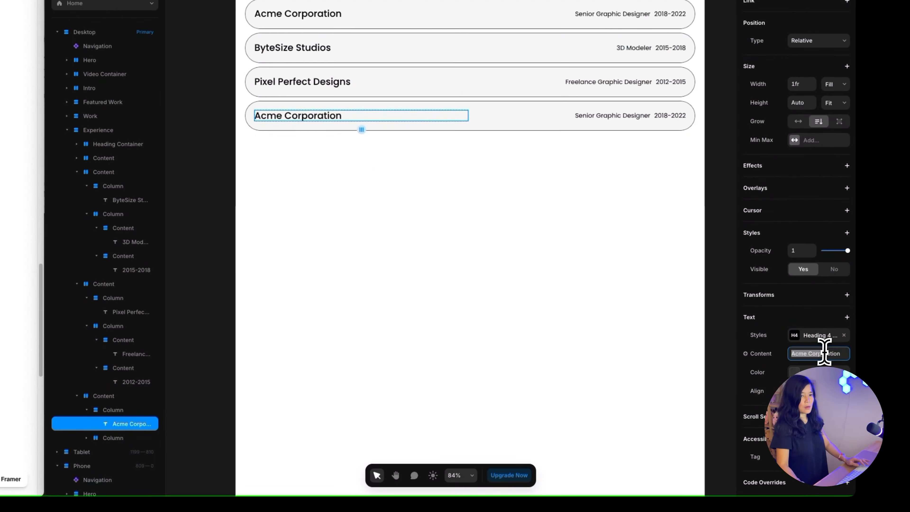
key(super+v)
Set the DigiArt Academy row's role to Teaching Assistant and its dates to 2010-2012, copying both from the reference
key(super+c)
drag(406, 219, 323, 220)
click(616, 115)
click(799, 354)
key(super+v)
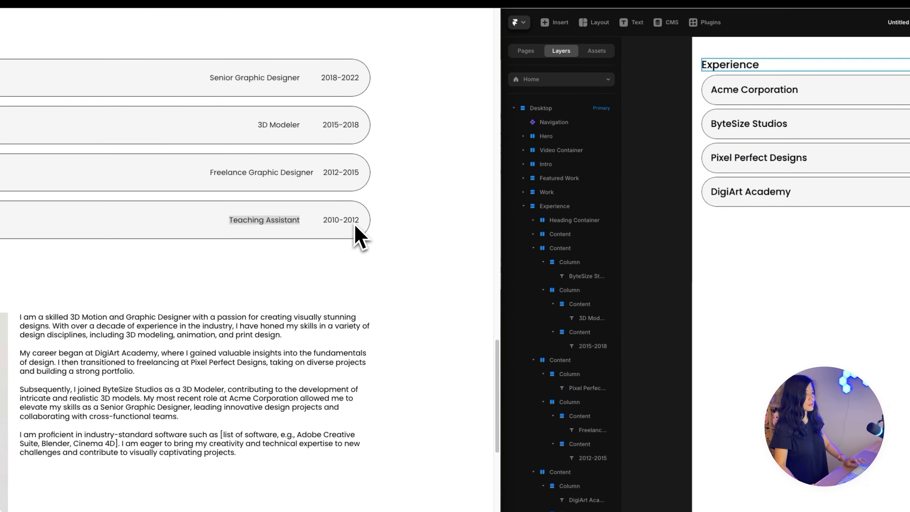
key(super+c)
click(671, 205)
click(818, 331)
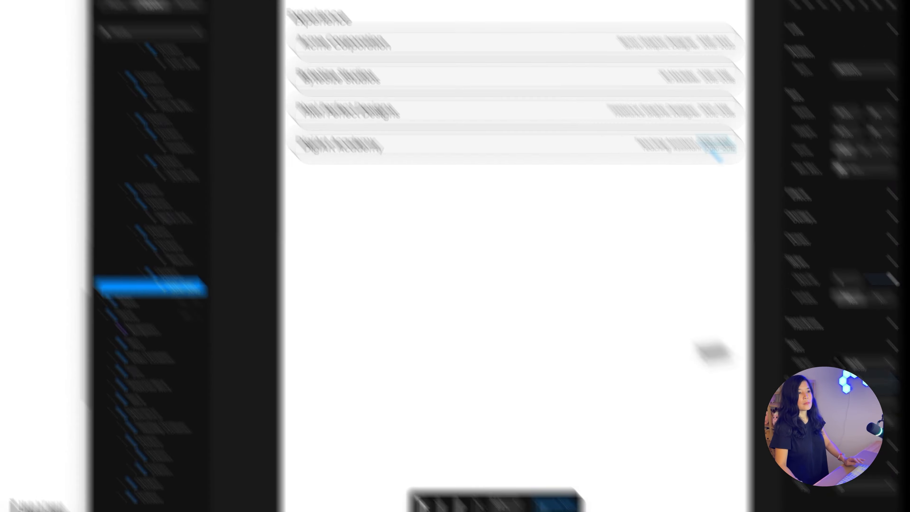
click(668, 299)
Collapse the four Content rows of the Desktop Experience section in the layer tree
scroll(427, 293, up, 1)
click(428, 96)
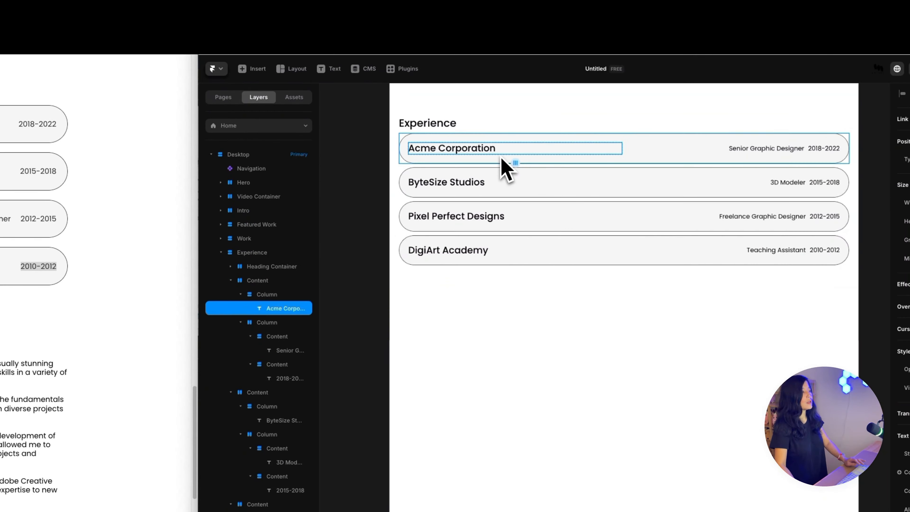
click(183, 227)
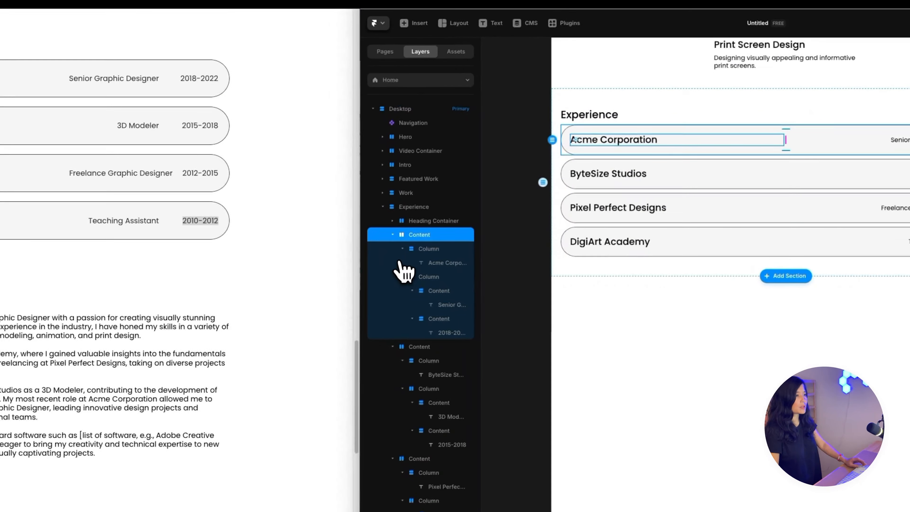
click(319, 259)
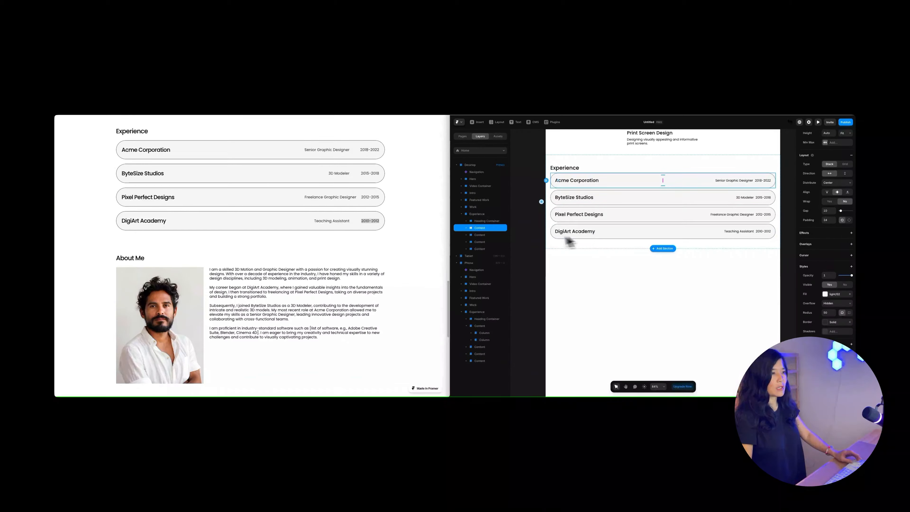
Set the Desktop Experience section's stack gap to 24
click(468, 214)
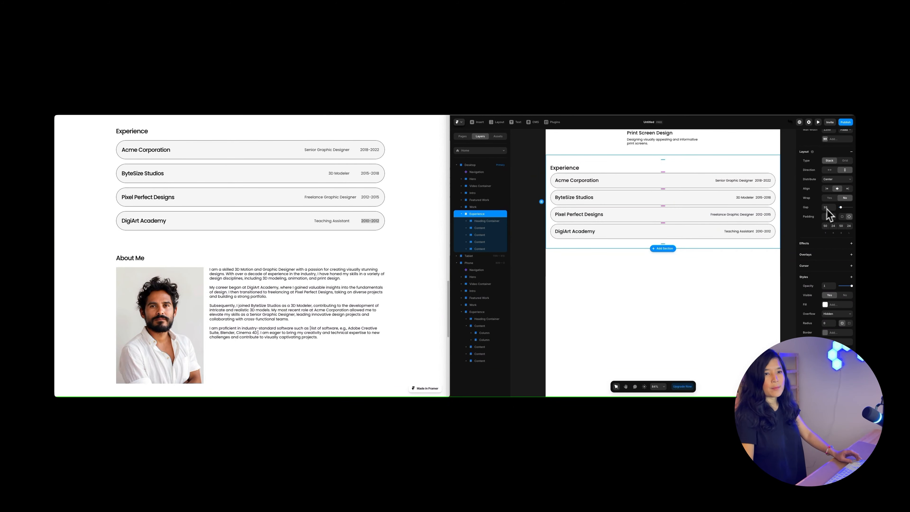
click(834, 207)
click(834, 206)
click(834, 206)
click(834, 206)
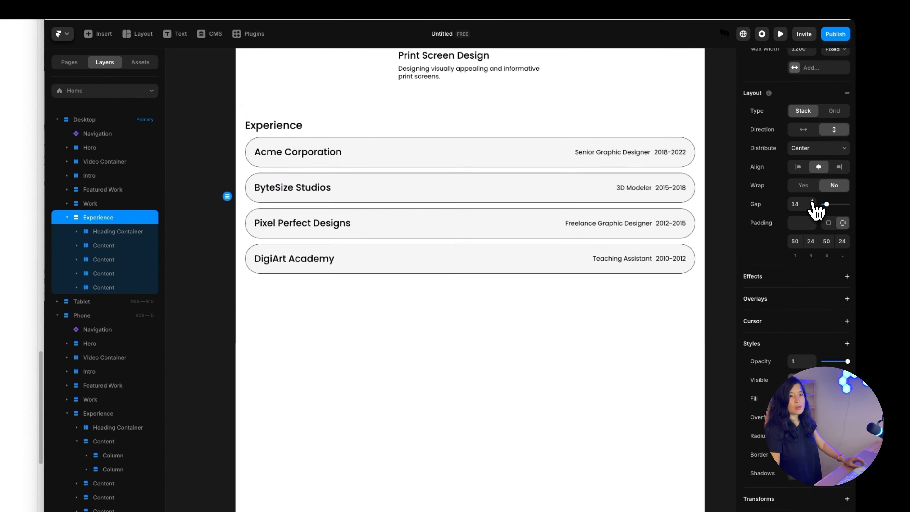
click(834, 206)
click(834, 206)
click(834, 207)
click(834, 207)
click(812, 202)
click(812, 202)
click(812, 201)
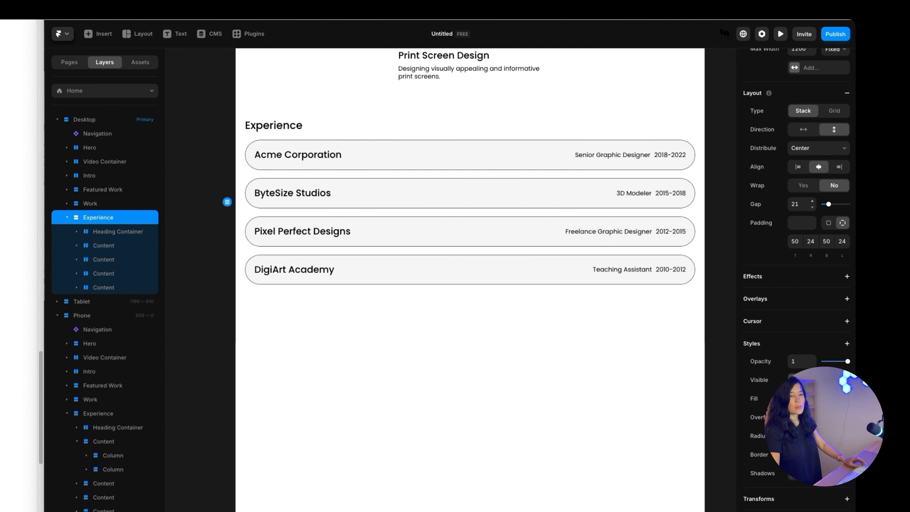
click(812, 202)
click(812, 202)
click(813, 202)
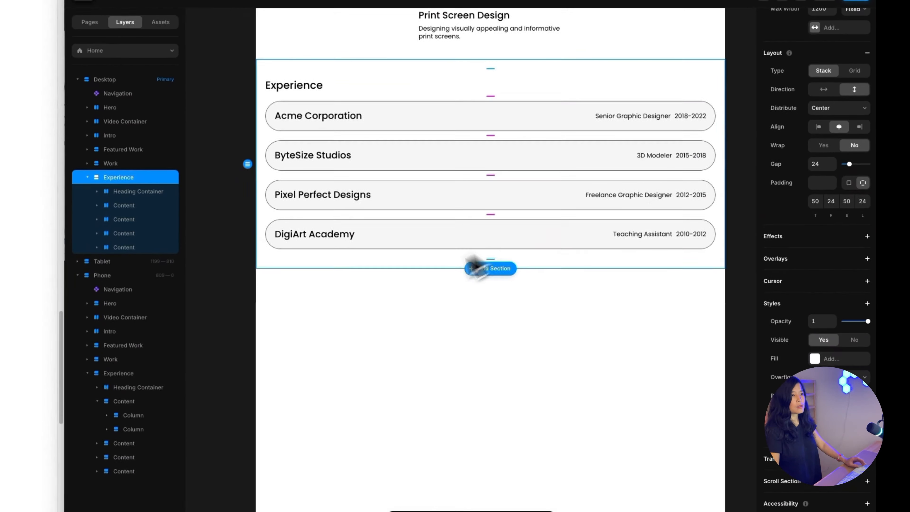
Review the Work and Experience sections' spacing on Desktop and the Experience rows' layout on the Tablet and Phone breakpoints
scroll(430, 322, up, 6)
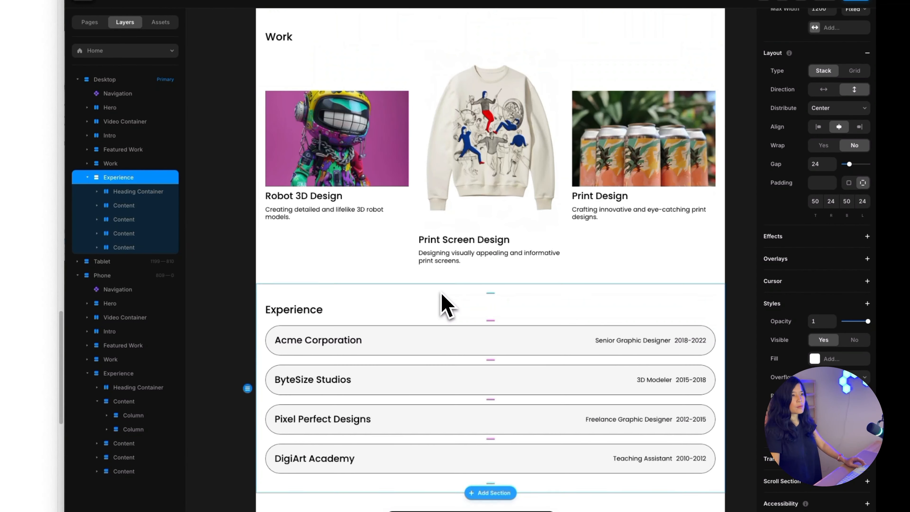
scroll(444, 305, up, 5)
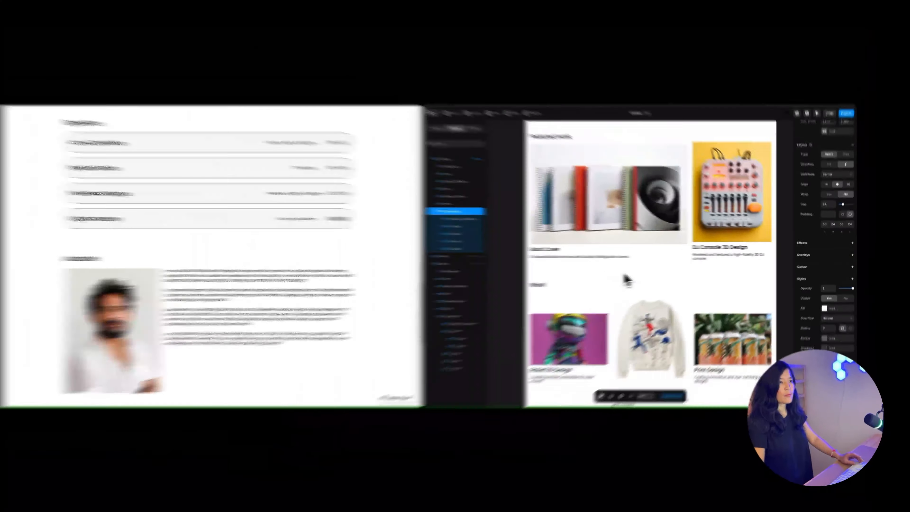
scroll(640, 278, down, 8)
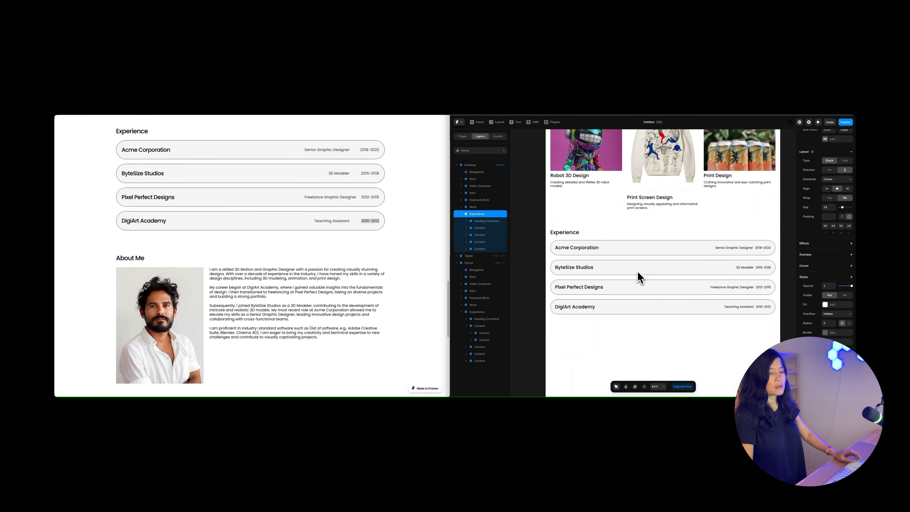
scroll(714, 275, right, 10)
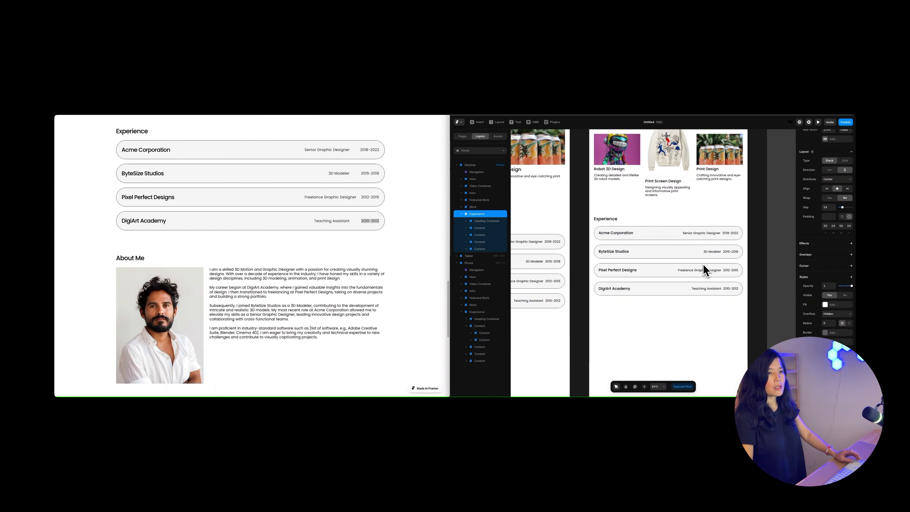
scroll(696, 263, down, 6)
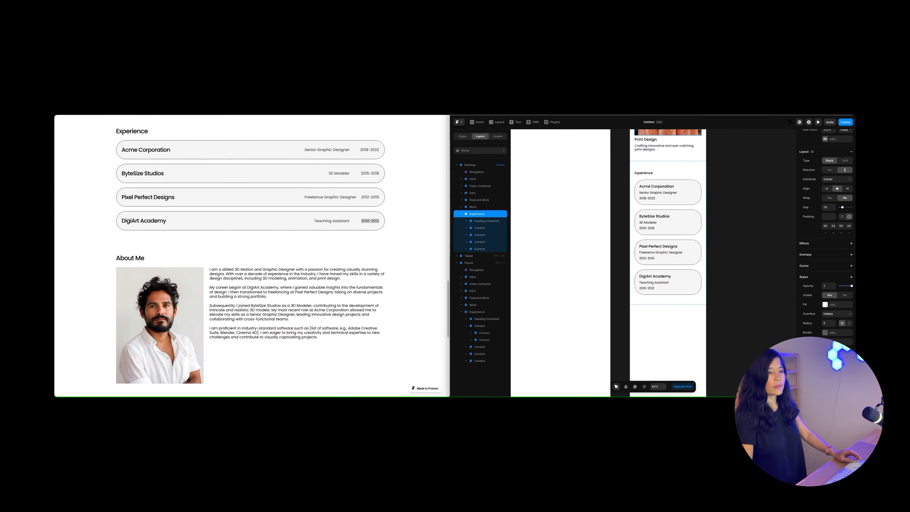
scroll(677, 271, up, 4)
scroll(676, 271, left, 8)
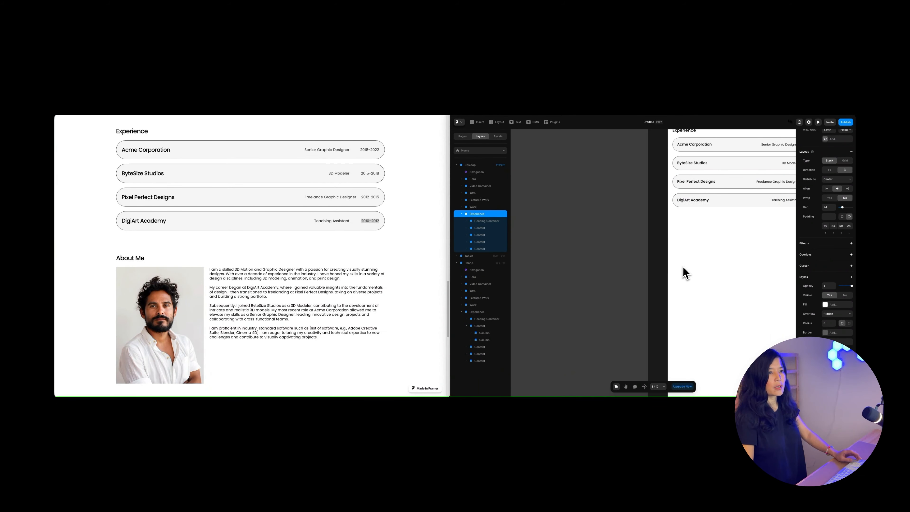
scroll(683, 267, left, 6)
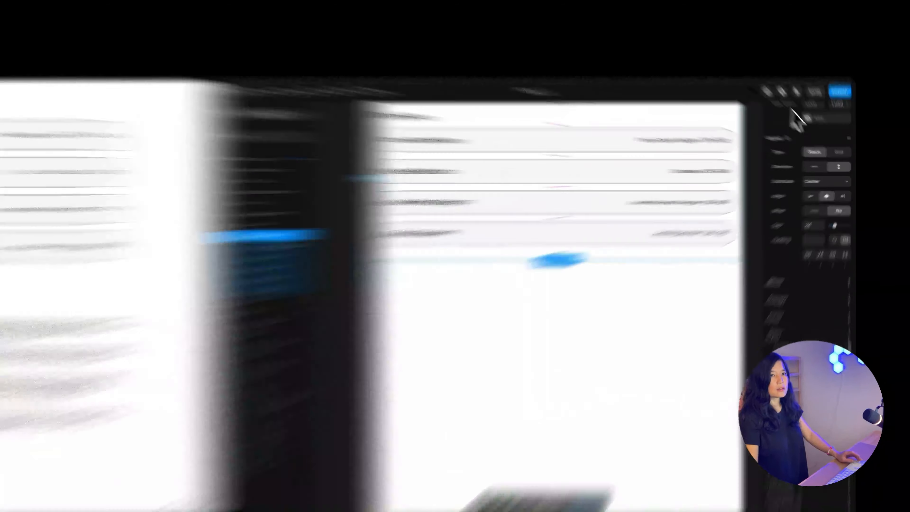
Preview the home page down to the Experience section, check its rows at desktop and phone widths, and close the preview
click(818, 121)
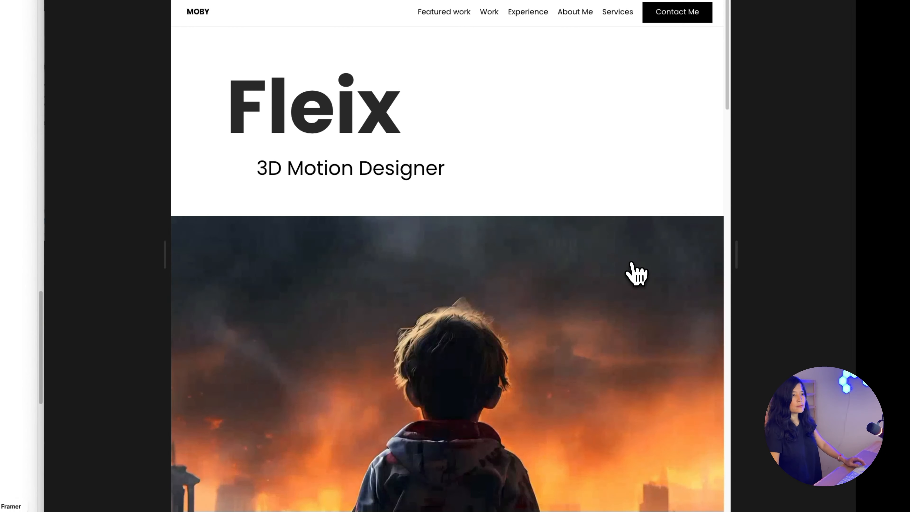
scroll(636, 272, down, 15)
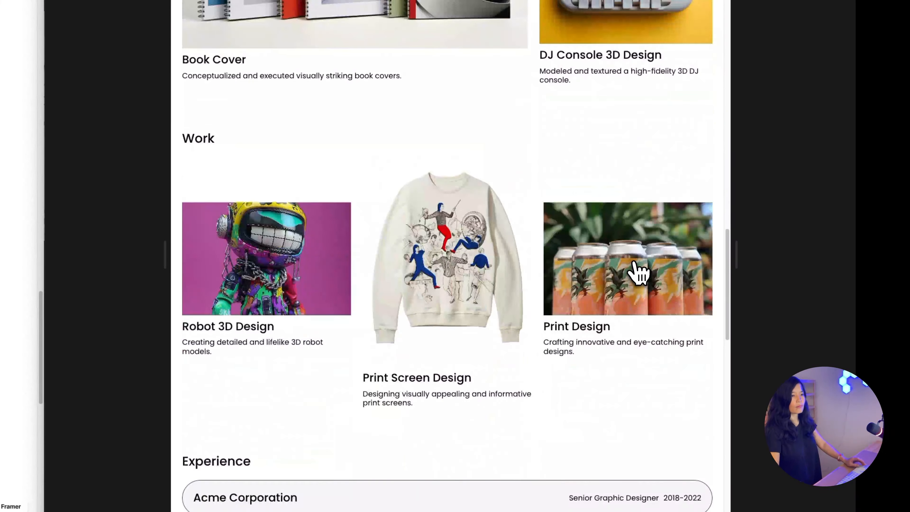
scroll(640, 273, down, 10)
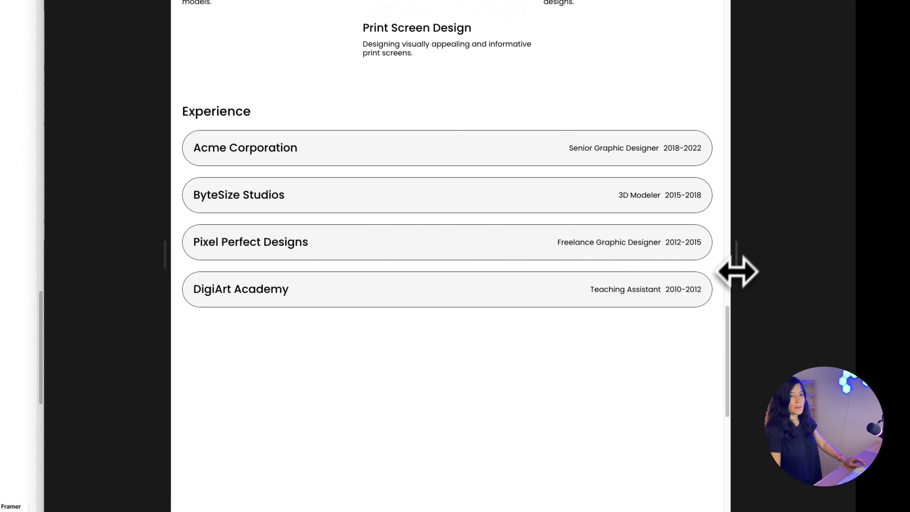
drag(736, 271, 577, 244)
scroll(513, 305, down, 10)
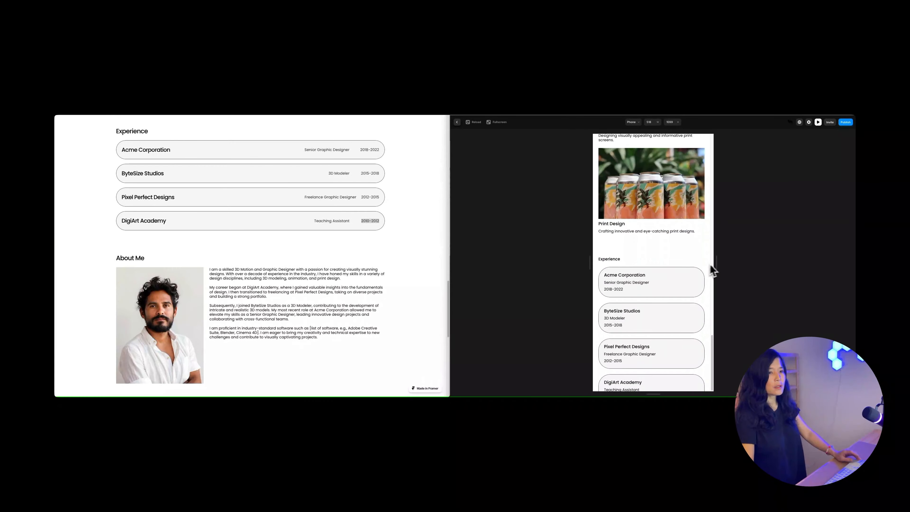
key(Escape)
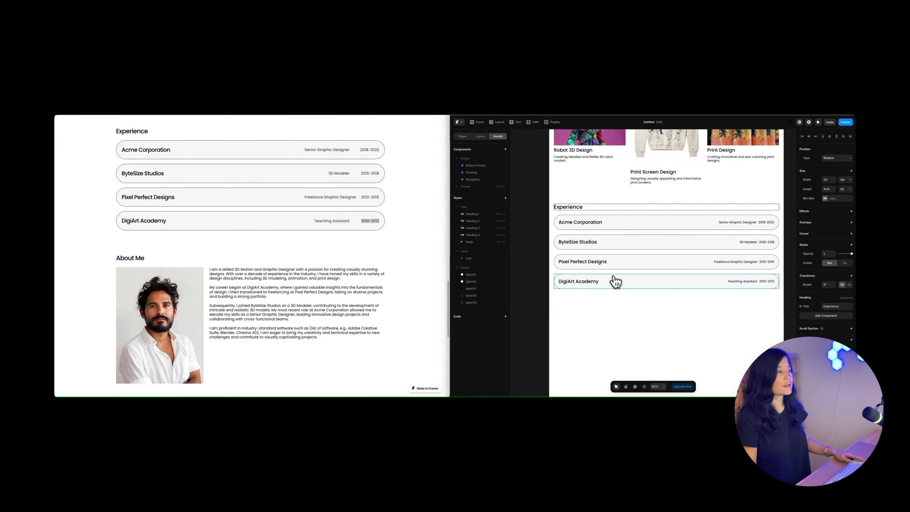
Examine the About Me section and the content below it in the reference design
scroll(312, 274, down, 3)
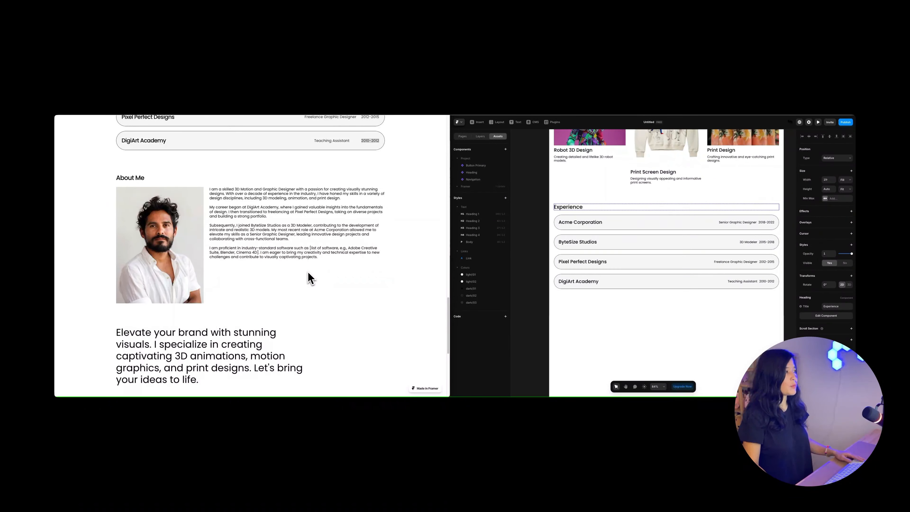
scroll(310, 277, down, 2)
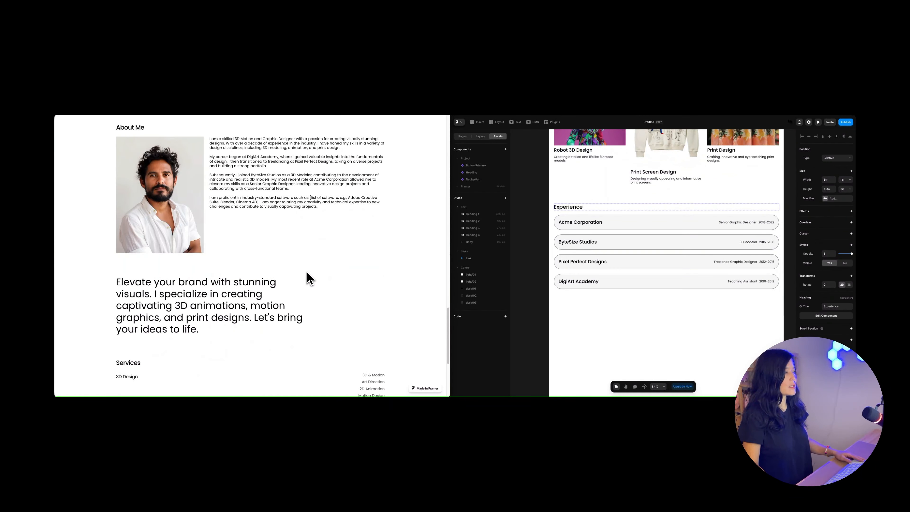